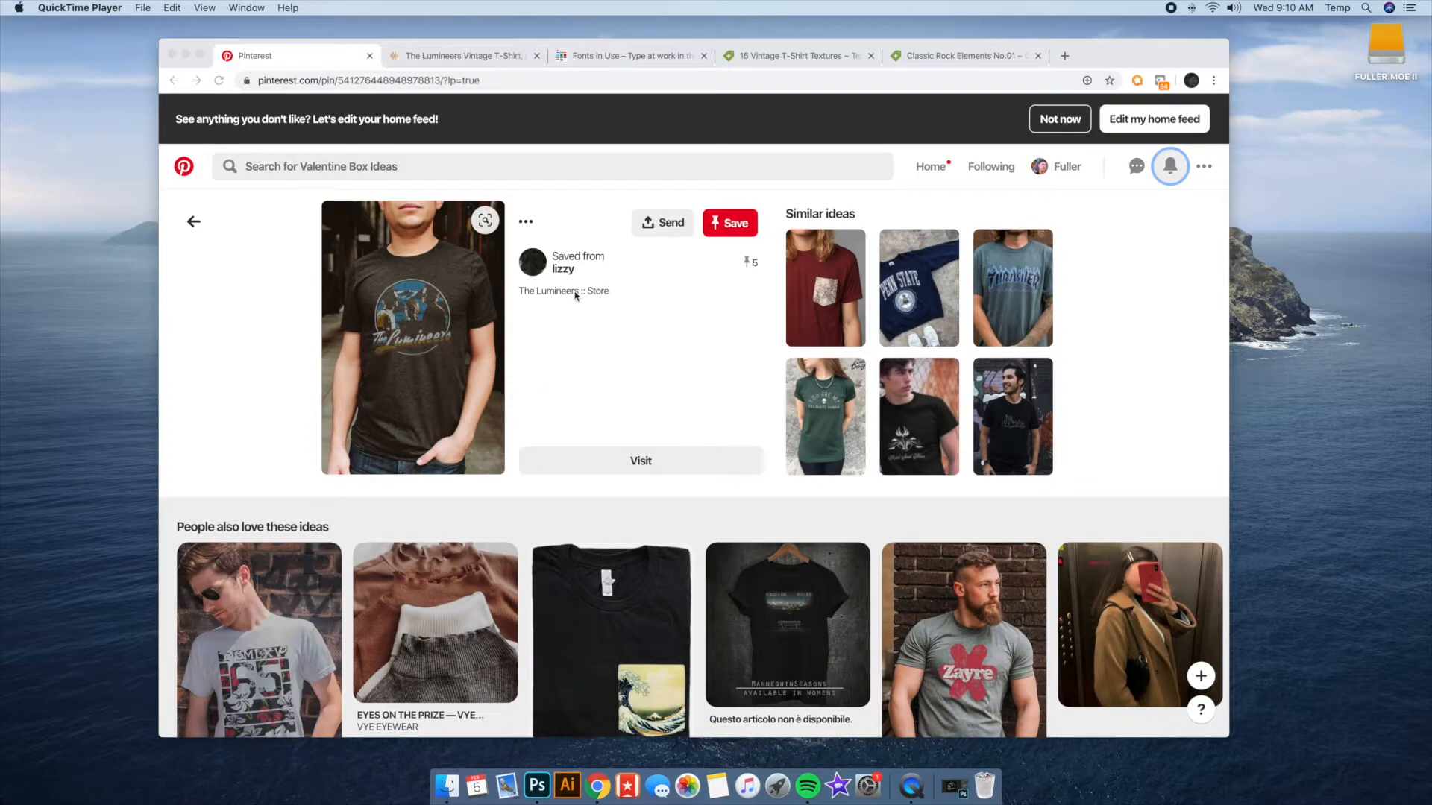
Compare the Lumineers shirt reference on Pinterest with the NiceStuffz vintage T-shirt product page
click(472, 58)
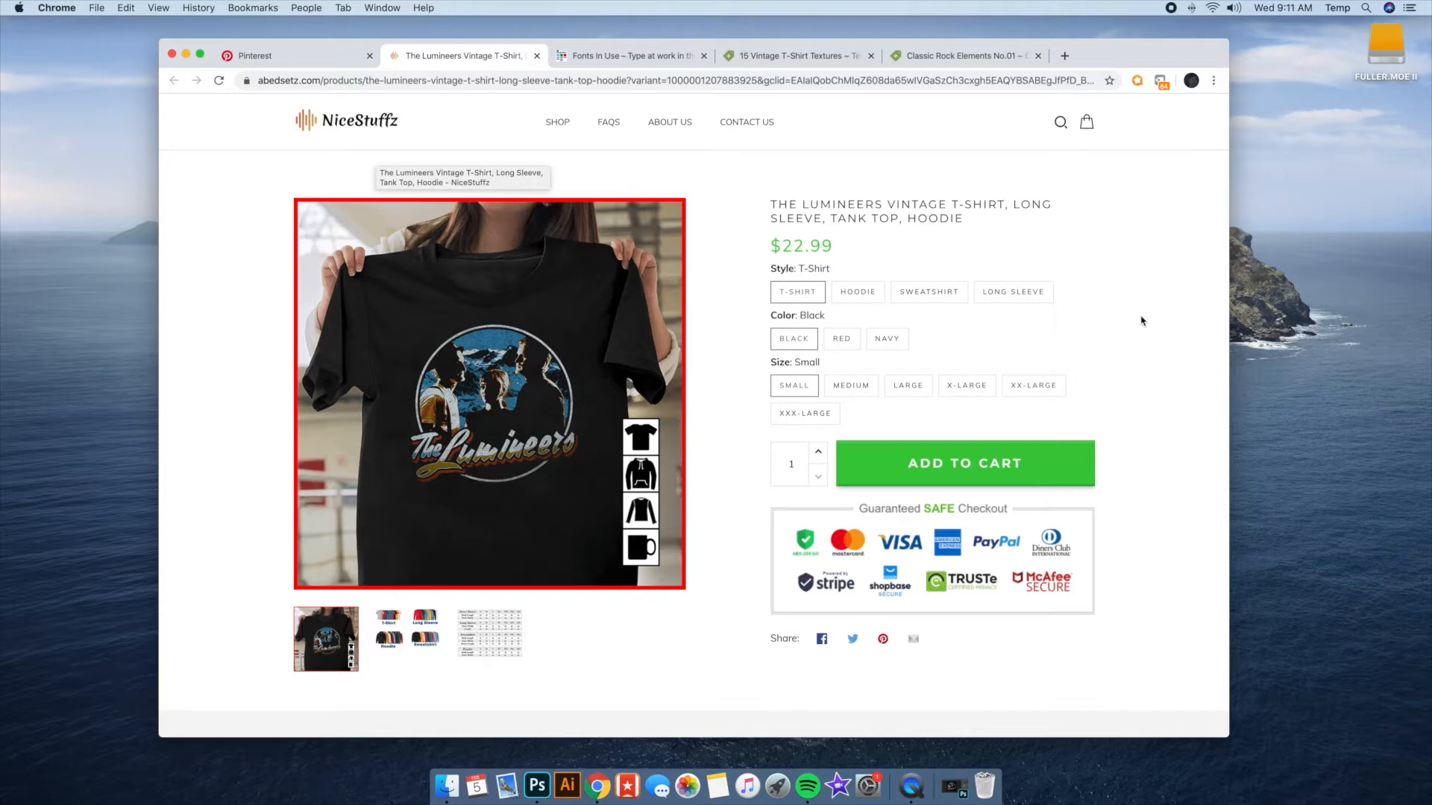
click(310, 56)
key(ctrl+Tab)
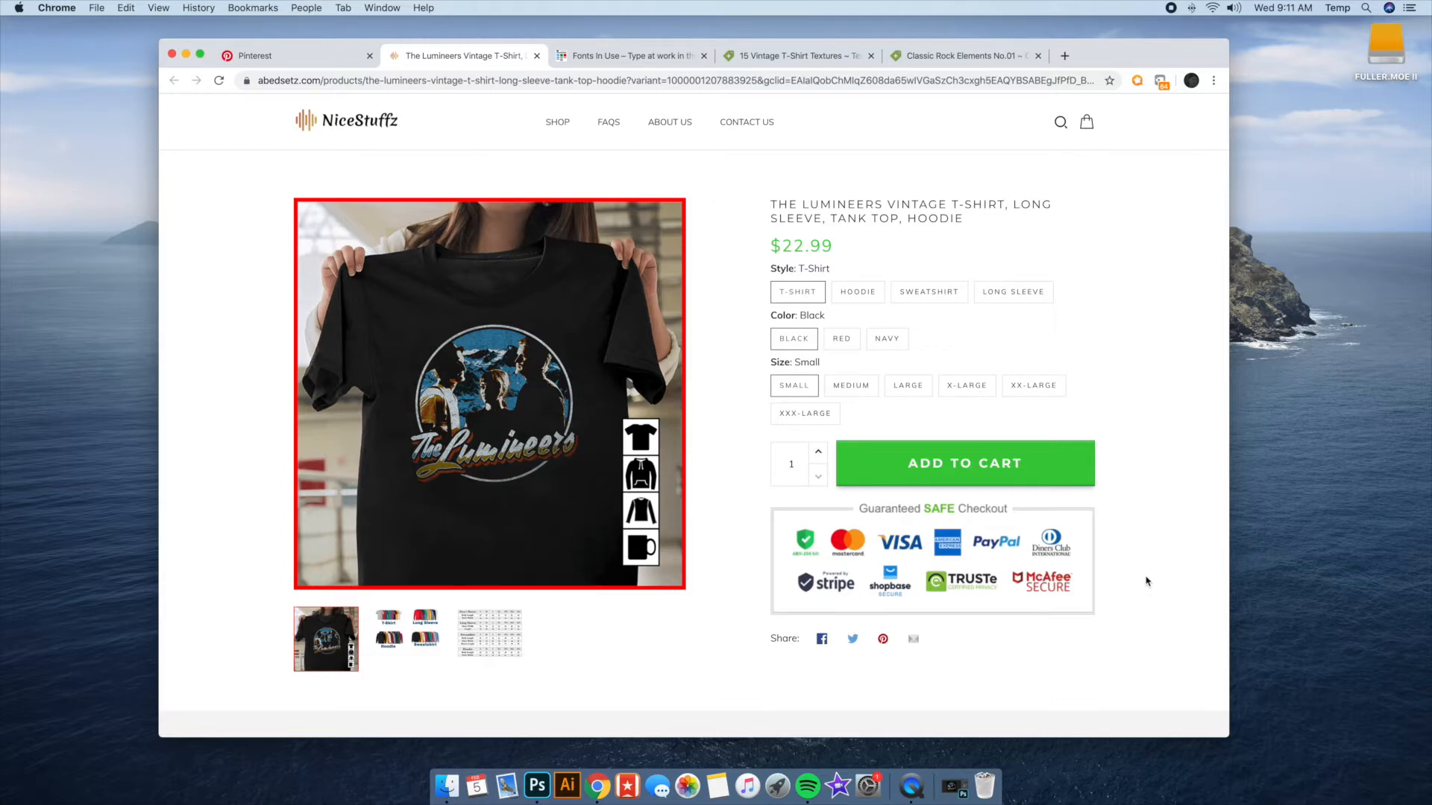
Switch to Photoshop and preview the separate Pantone color layers of TheLumineers-Vintage-FINAL.psd by hiding and showing them
click(953, 789)
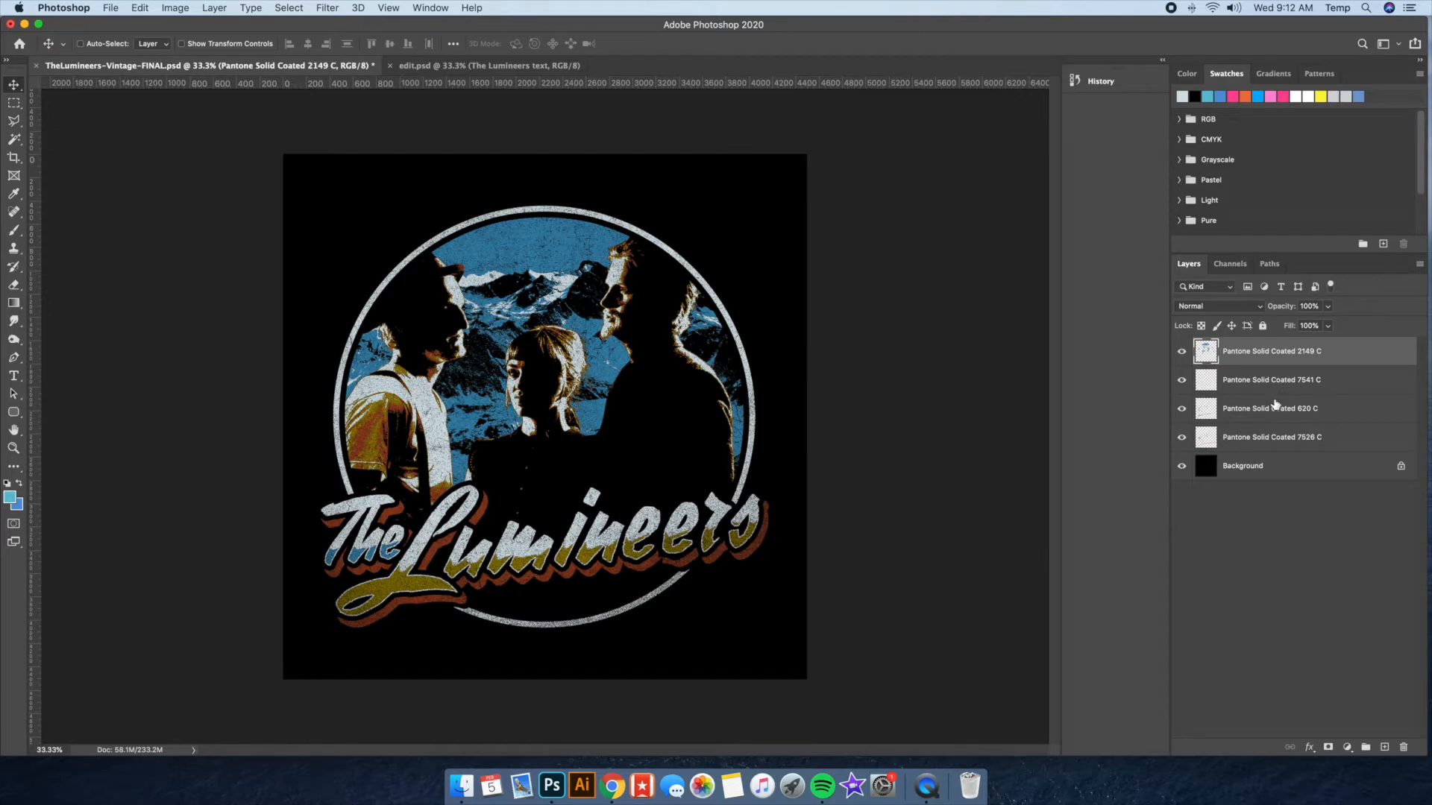
click(1181, 351)
click(1182, 410)
click(1183, 410)
click(1183, 381)
click(1181, 352)
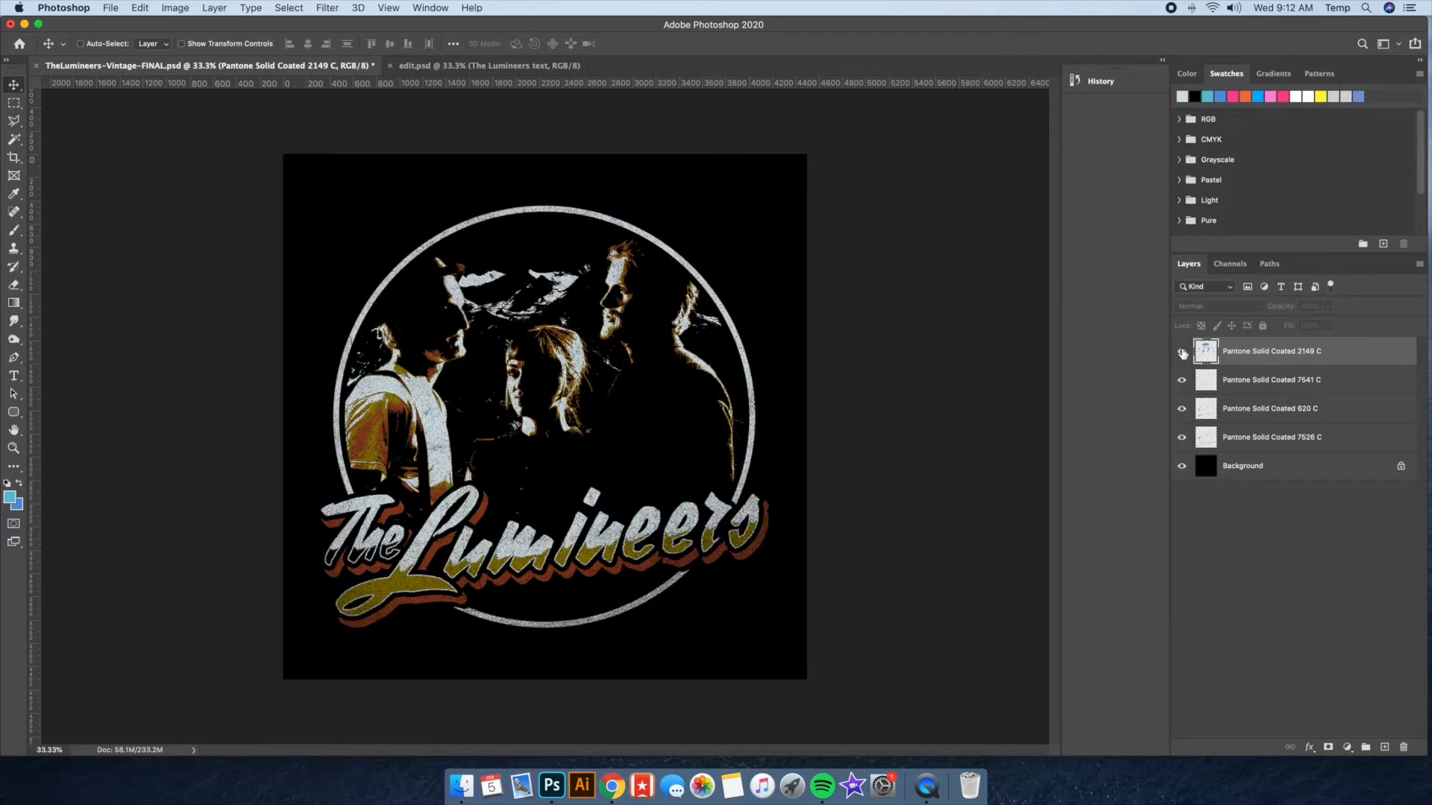
Bring up the edit.psd document, expand its Textures group and select the Texture 1 layer
click(502, 66)
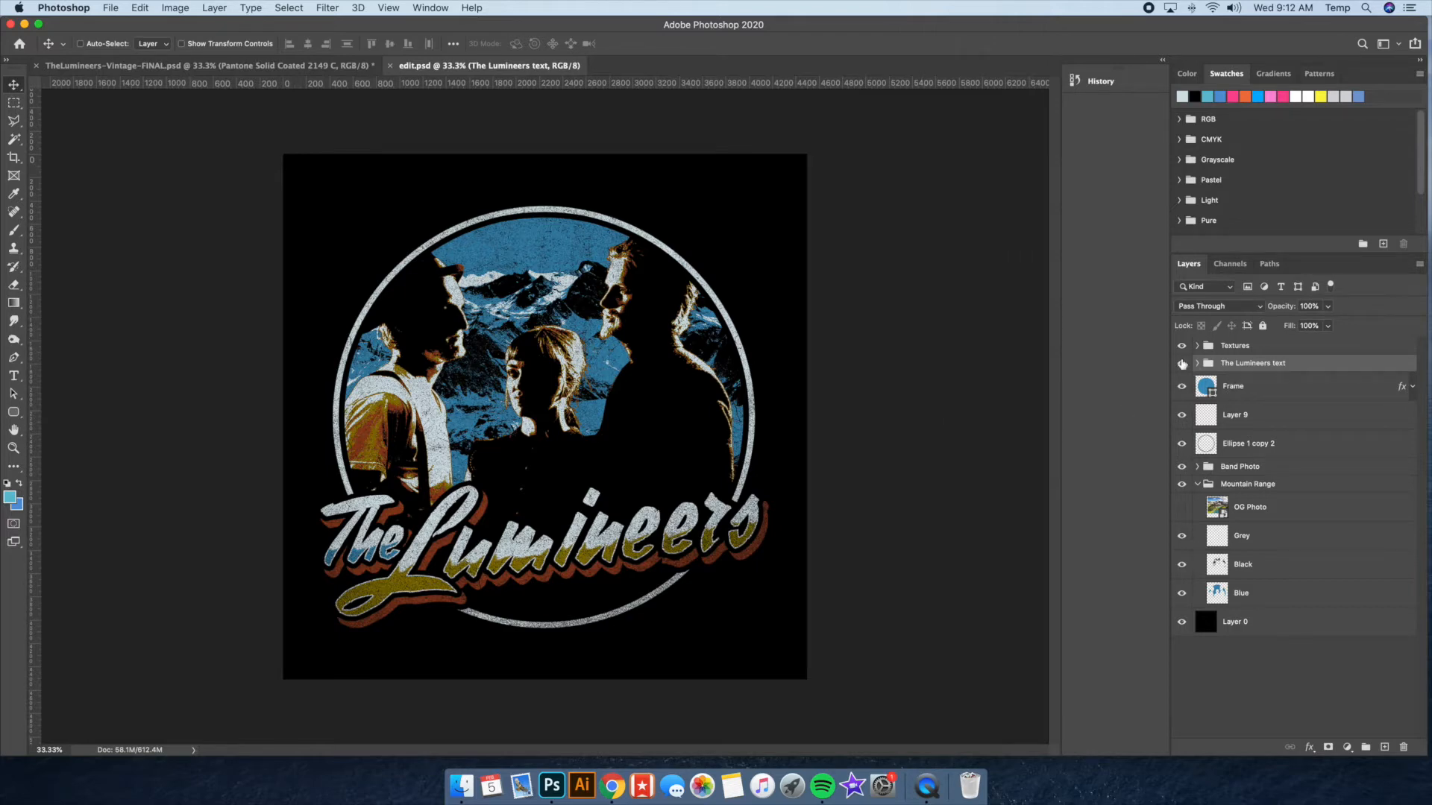
click(1235, 348)
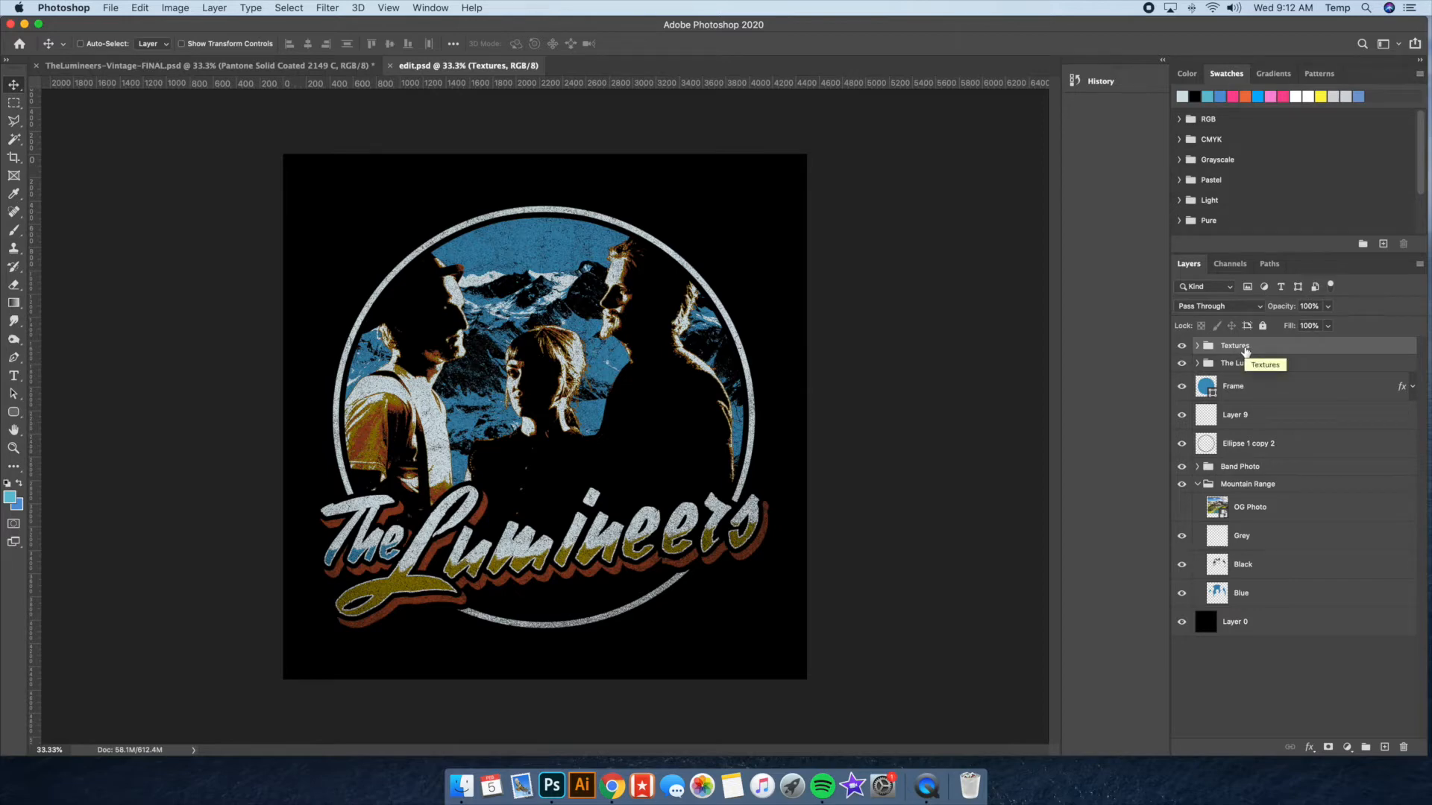
click(1197, 347)
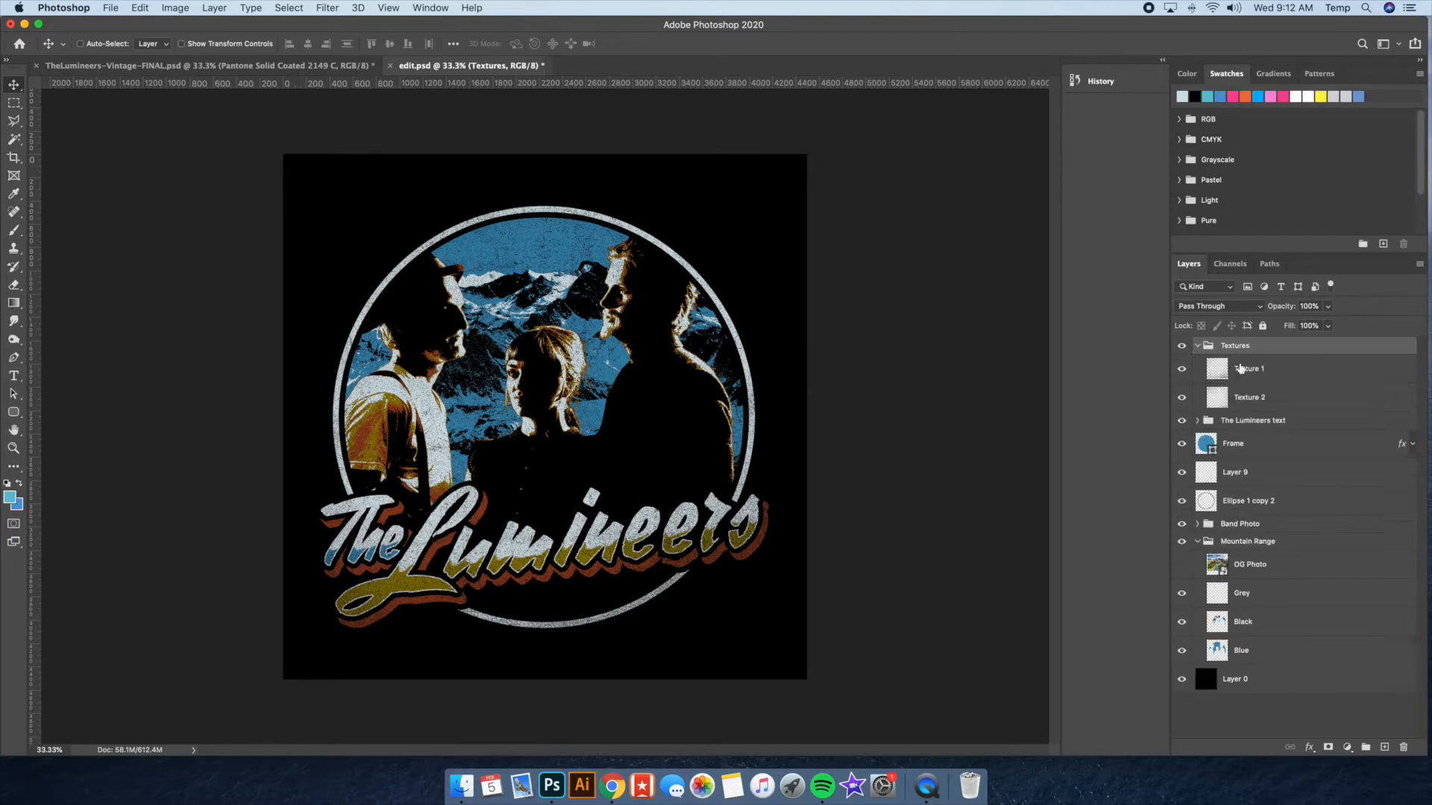
click(1190, 371)
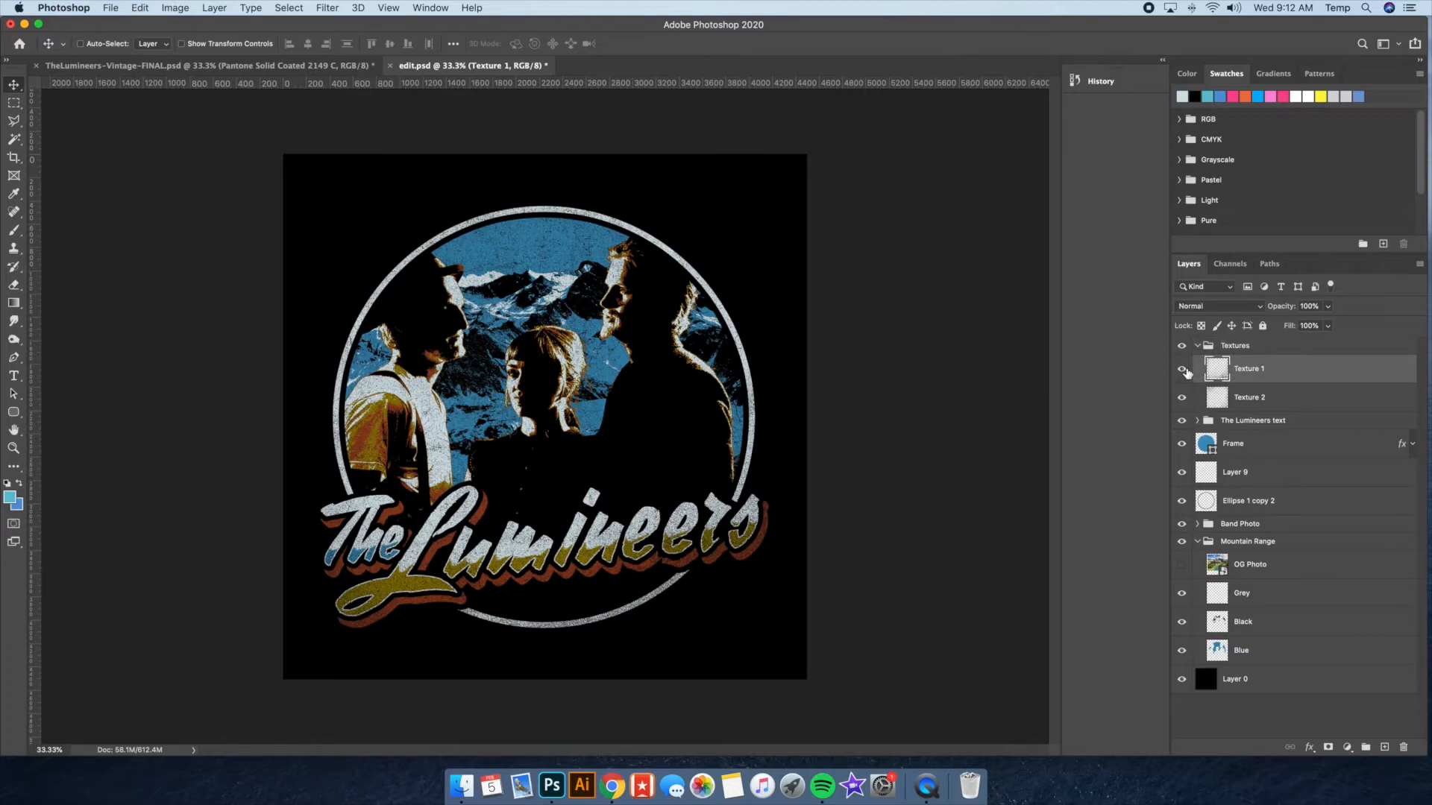
Examine the distress texture over the sky and mountain peaks up close, then return to the full artwork
key(super+plus)
key(super+plus)
key(super+plus)
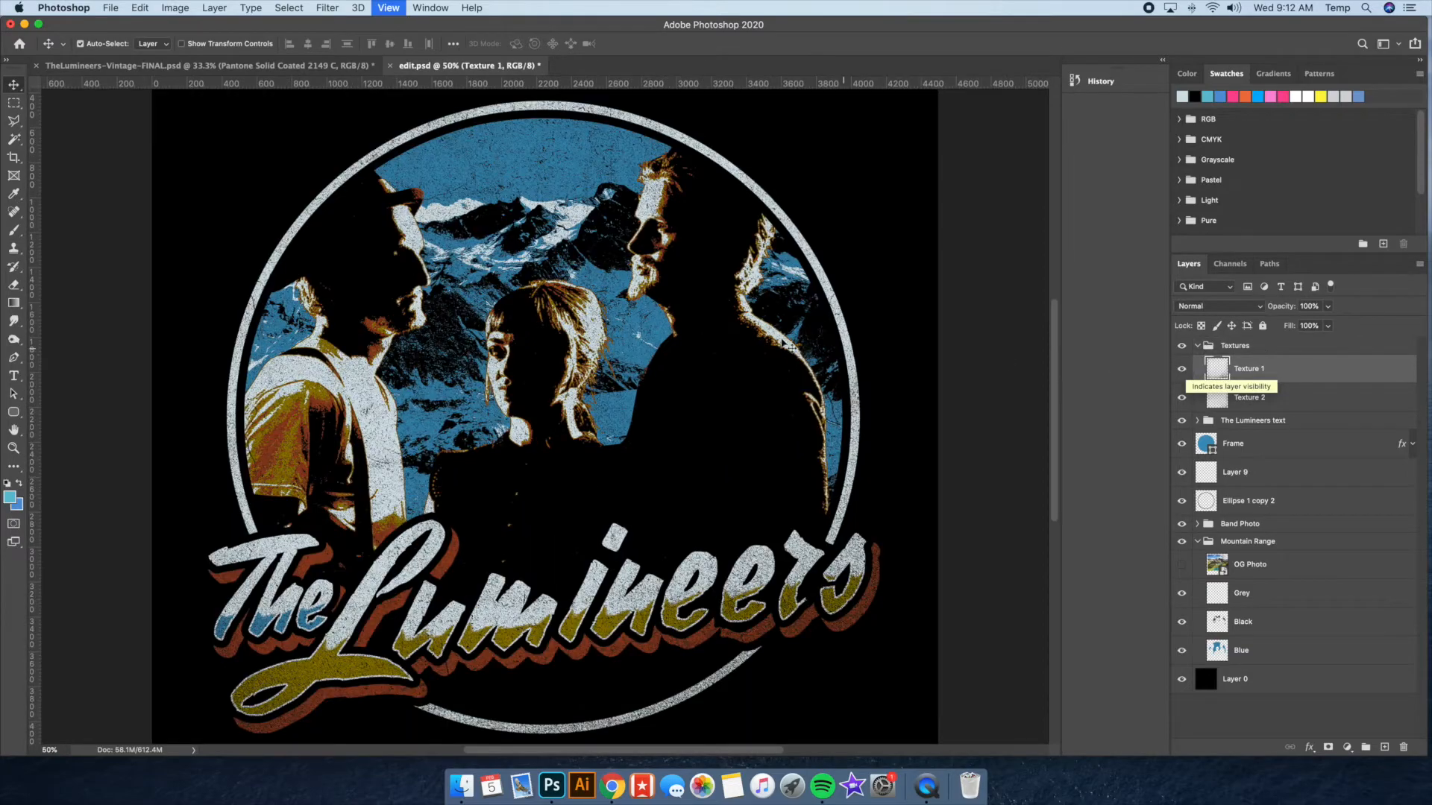
scroll(686, 336, up, 8)
key(super+plus)
key(super+plus)
key(super+plus)
key(super+plus)
key(super+plus)
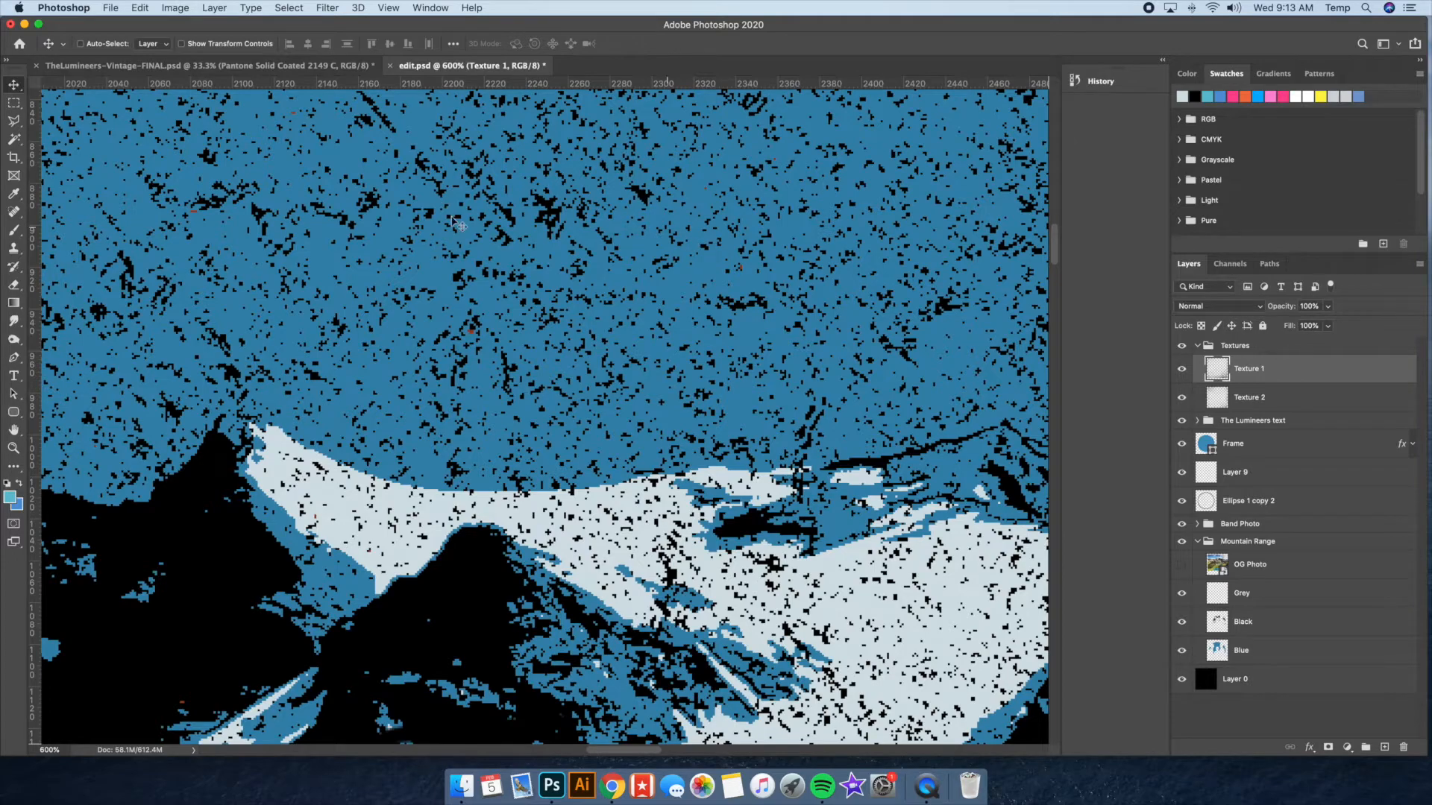
key(super+plus)
key(super+minus)
key(super+minus)
key(super+minus)
key(super+minus)
key(super+minus)
key(super+minus)
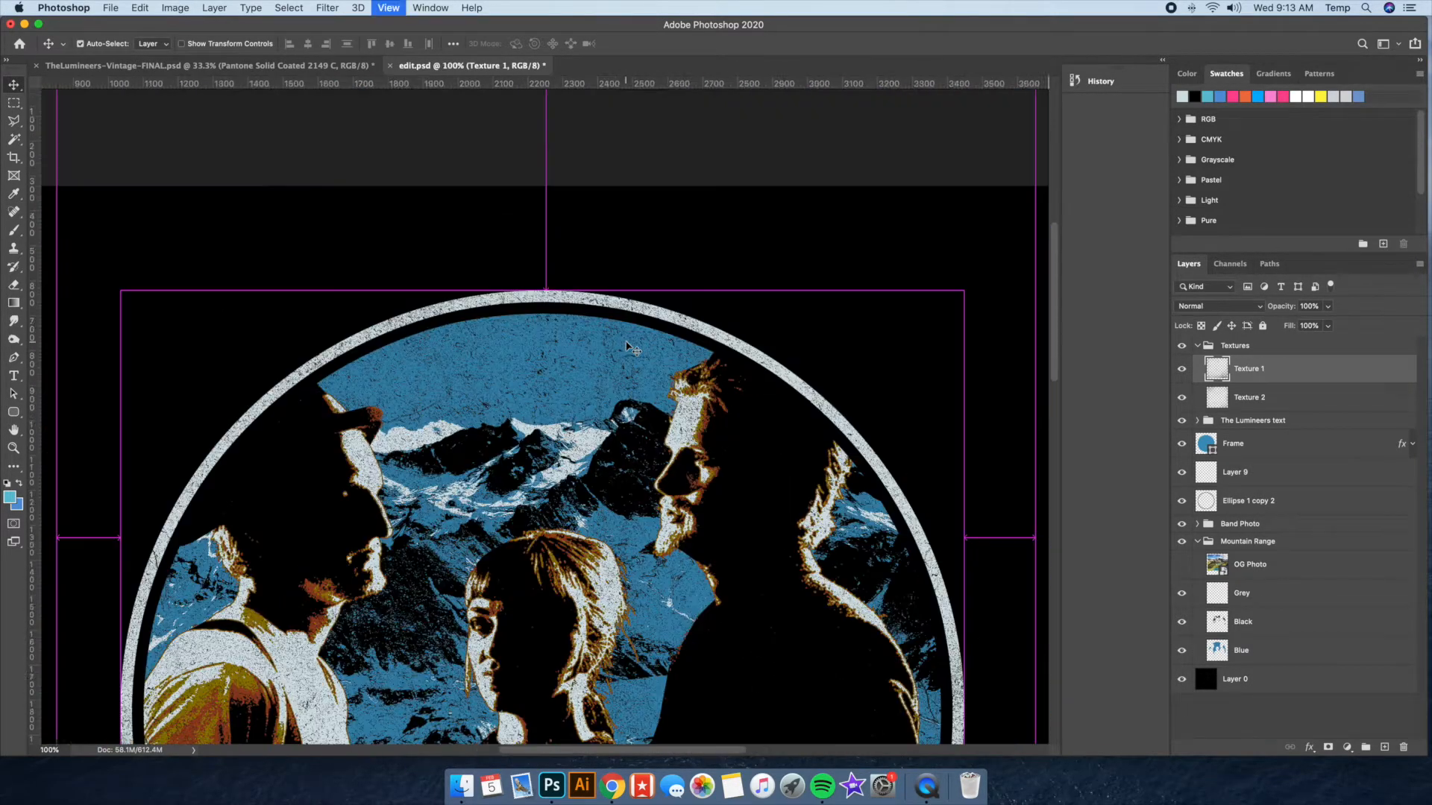
key(super+minus)
key(super+minus)
key(super+minus)
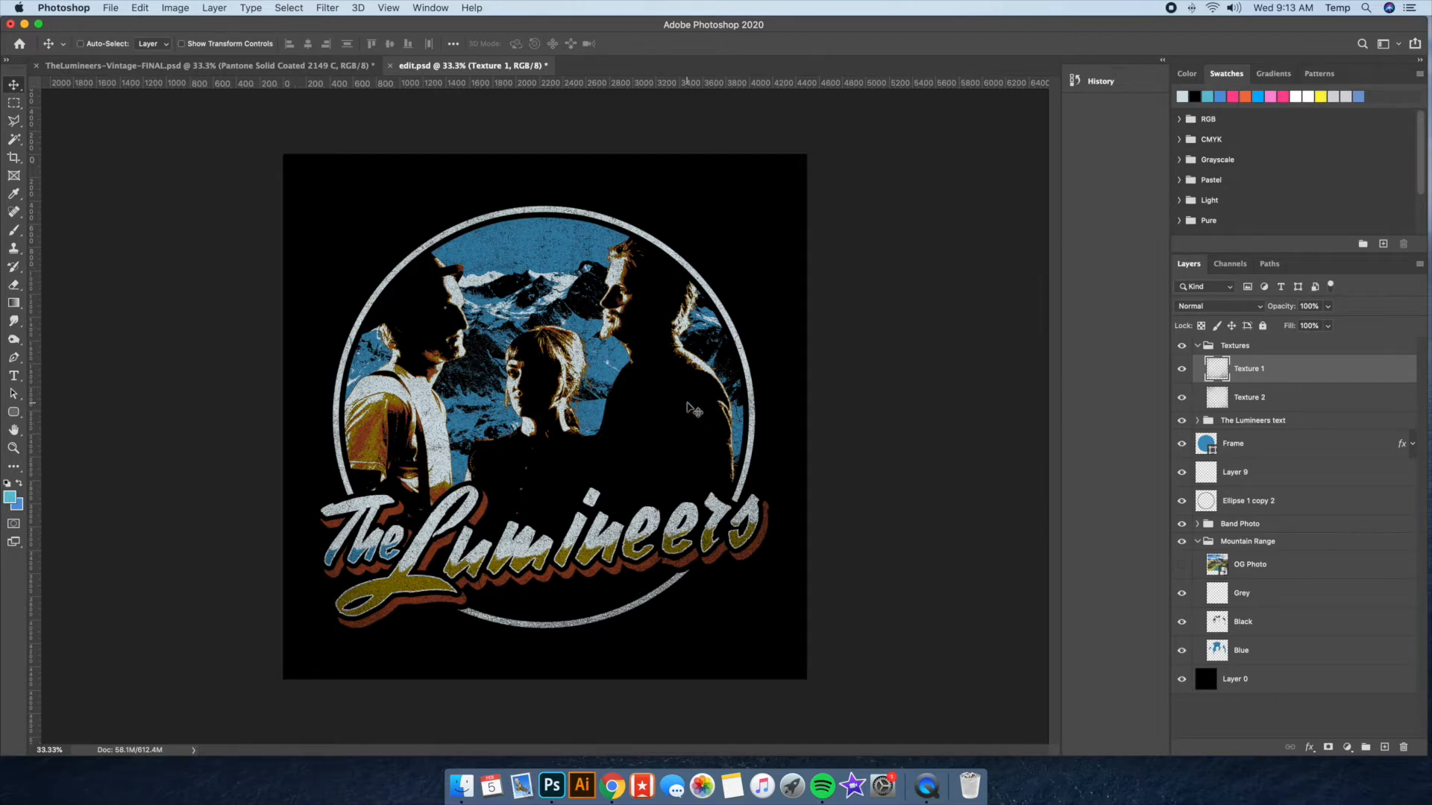
Examine the texture specks around the band members' clothing and the lower mountain background at high magnification
key(super+1)
key(super+equal)
key(super+equal)
key(super+equal)
key(super+equal)
key(super+minus)
key(super+minus)
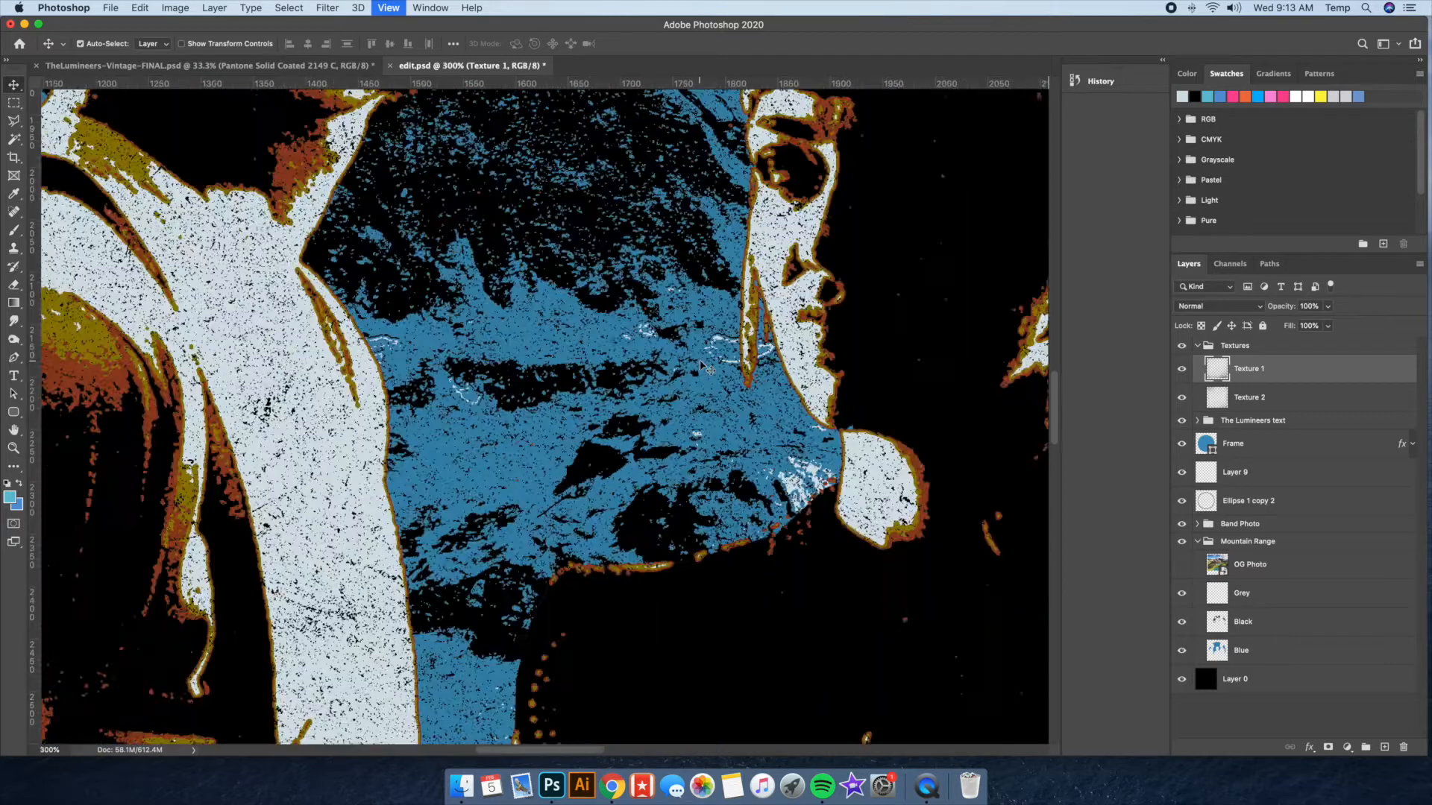
key(super+minus)
key(super+minus)
key(super+minus)
key(super+minus)
key(super+minus)
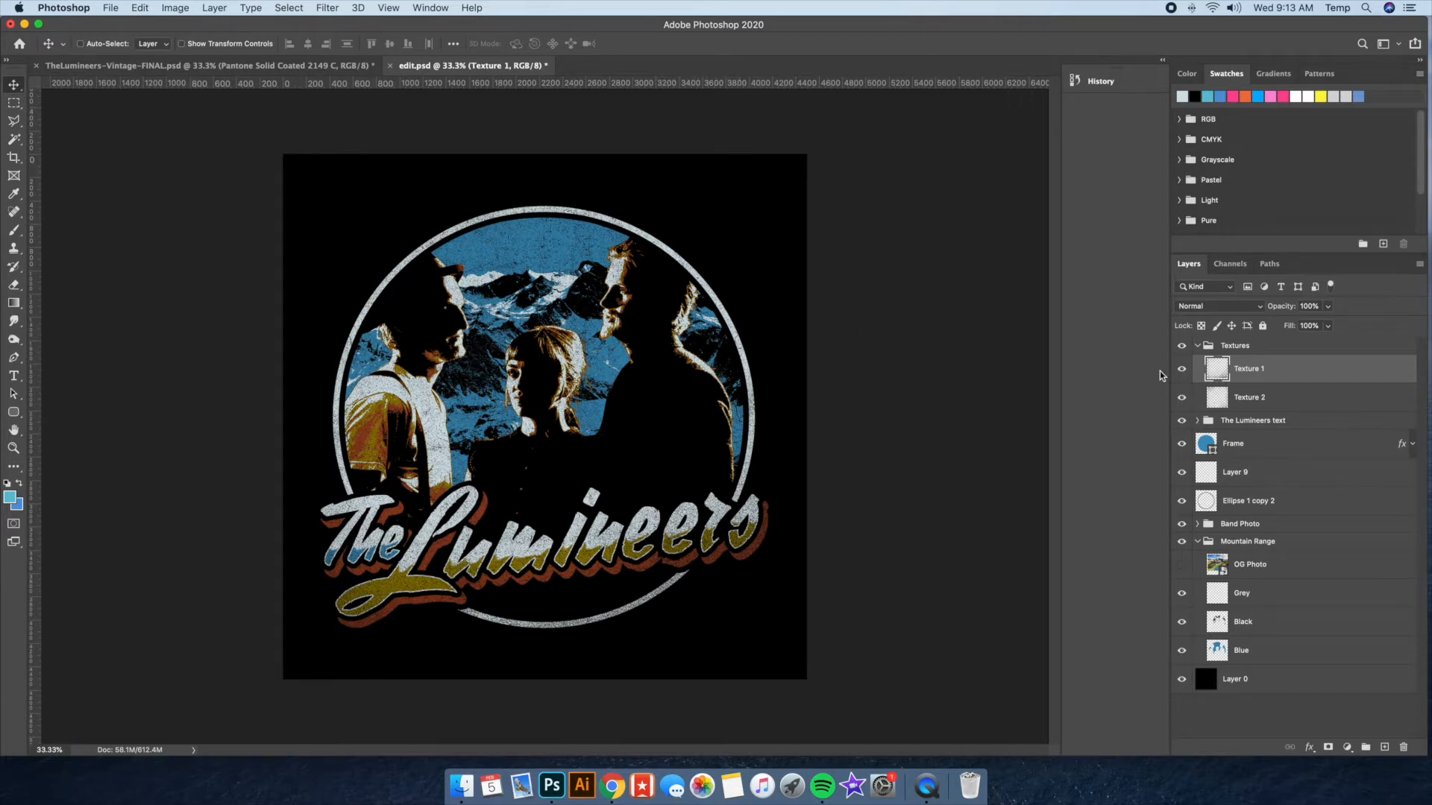
Compare the artwork with and without the whole Textures group and with and without the Texture 2 layer
click(1197, 346)
click(1182, 347)
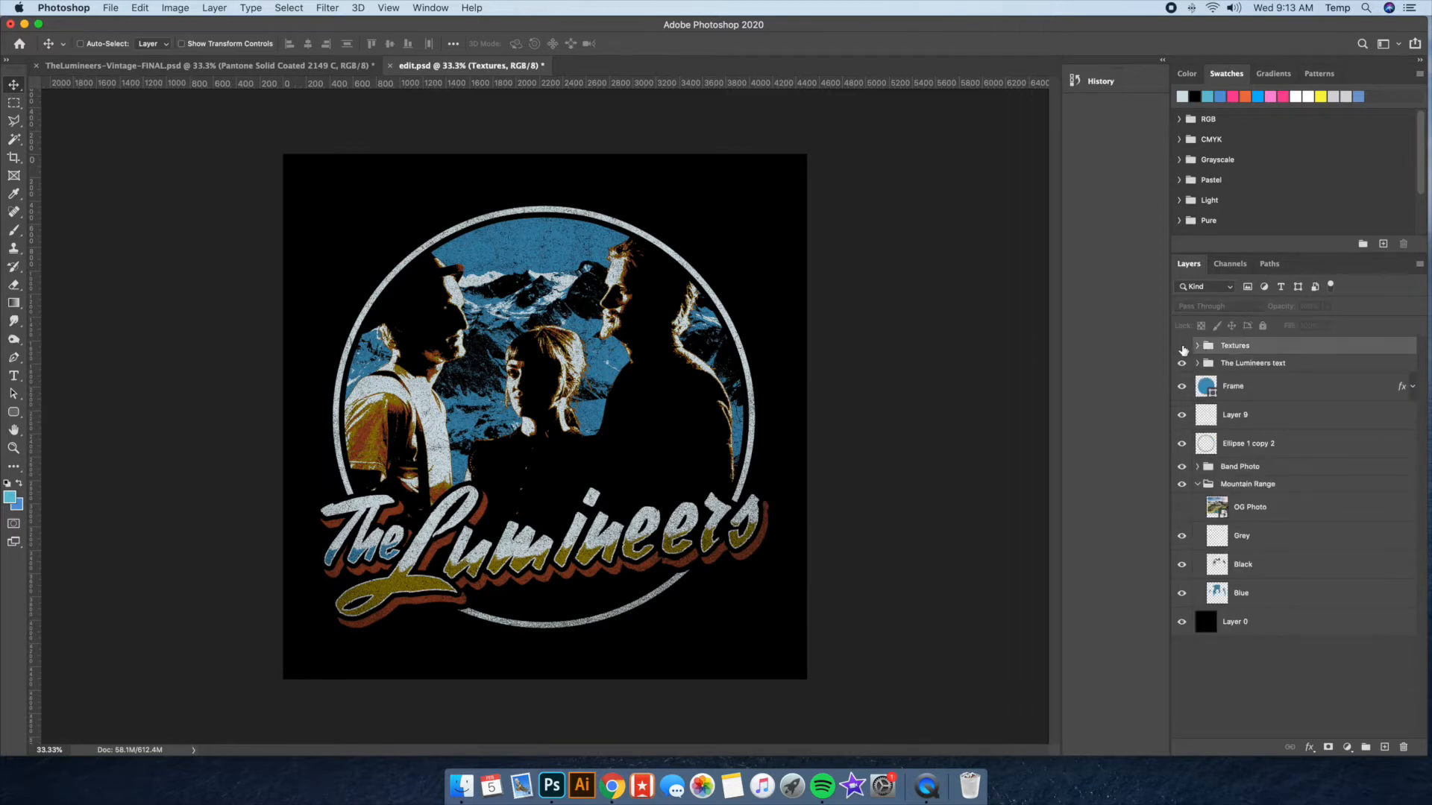
click(1182, 346)
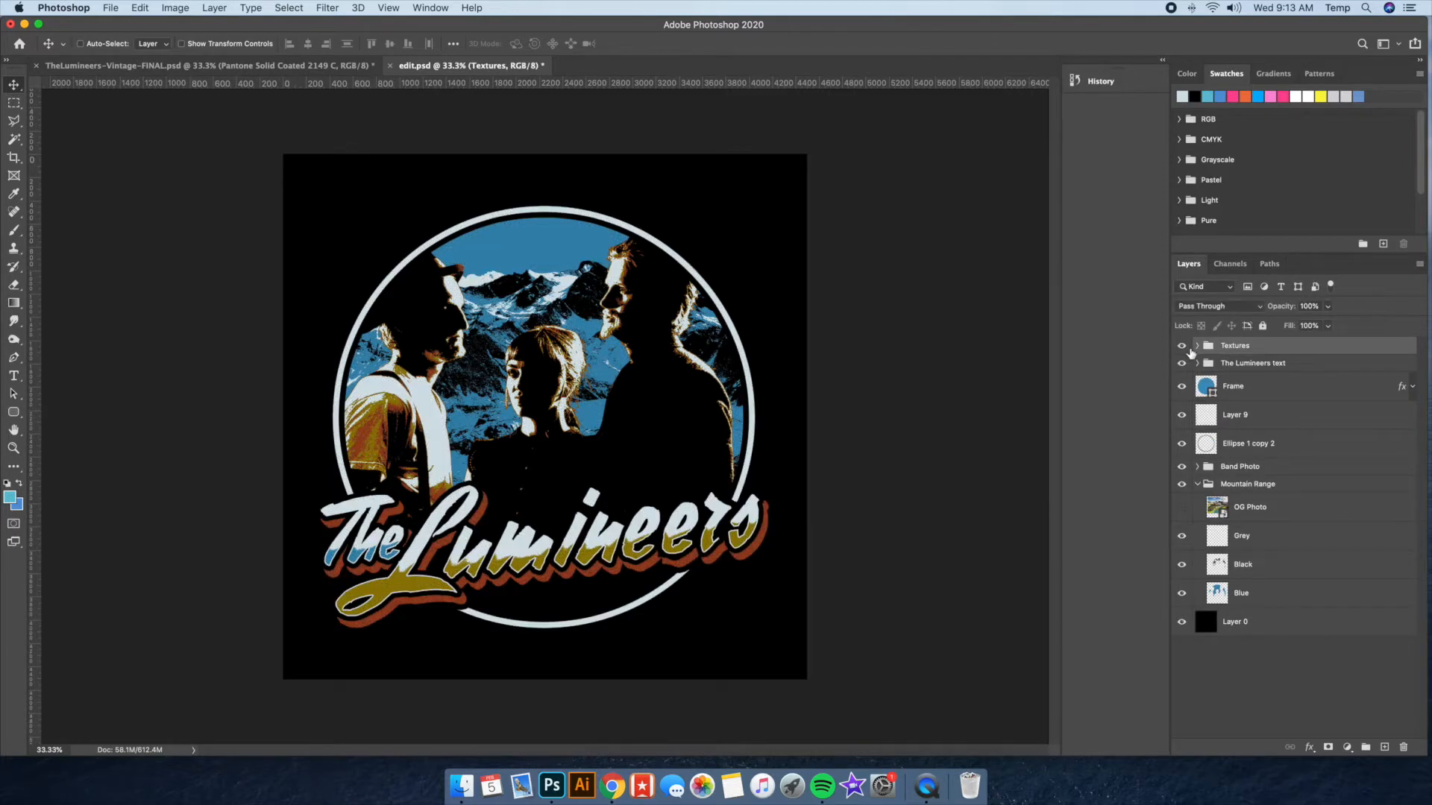
click(1197, 346)
click(1258, 377)
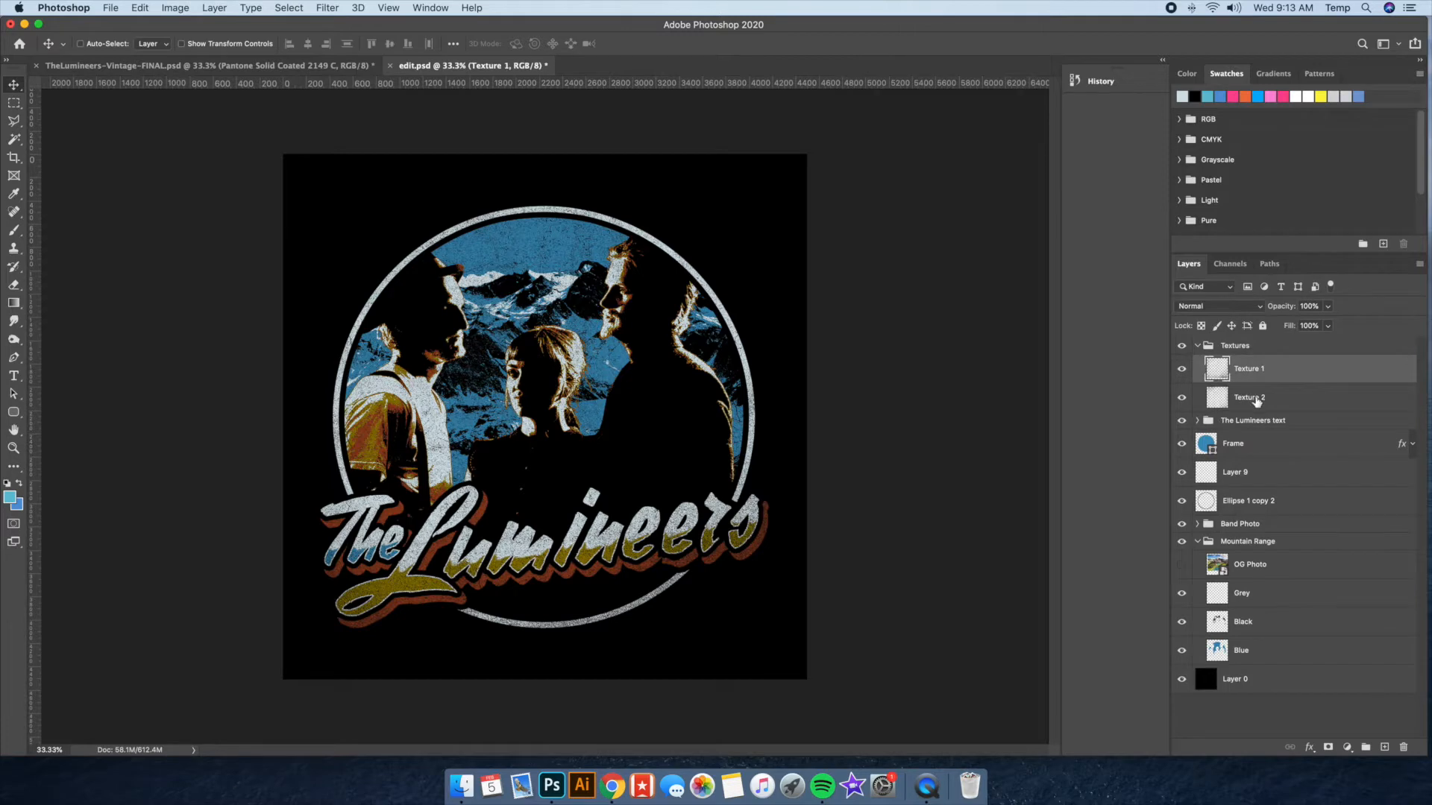
click(1257, 401)
click(1182, 400)
click(1182, 399)
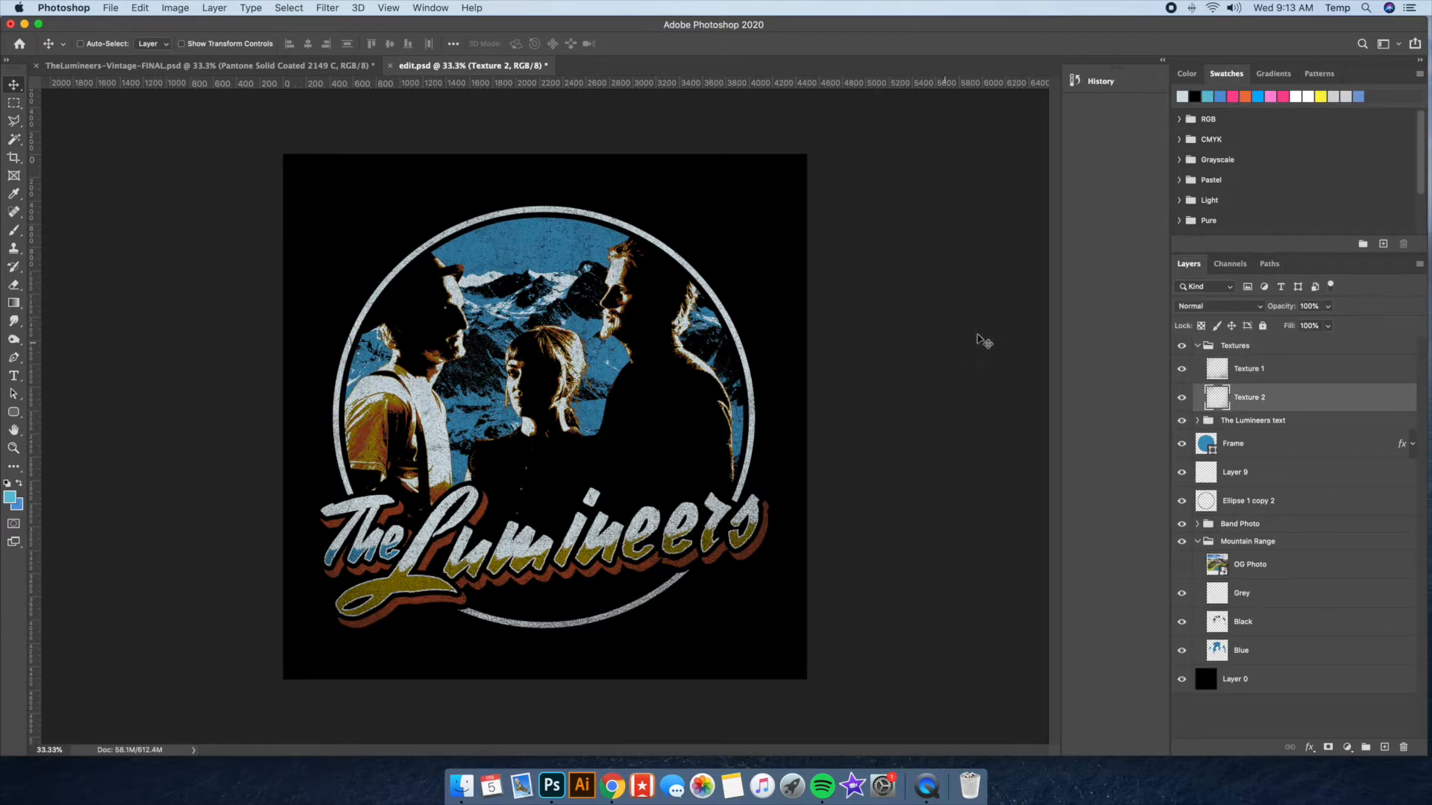
Collapse the Textures group and hide it so the artwork shows without distressing
click(1197, 347)
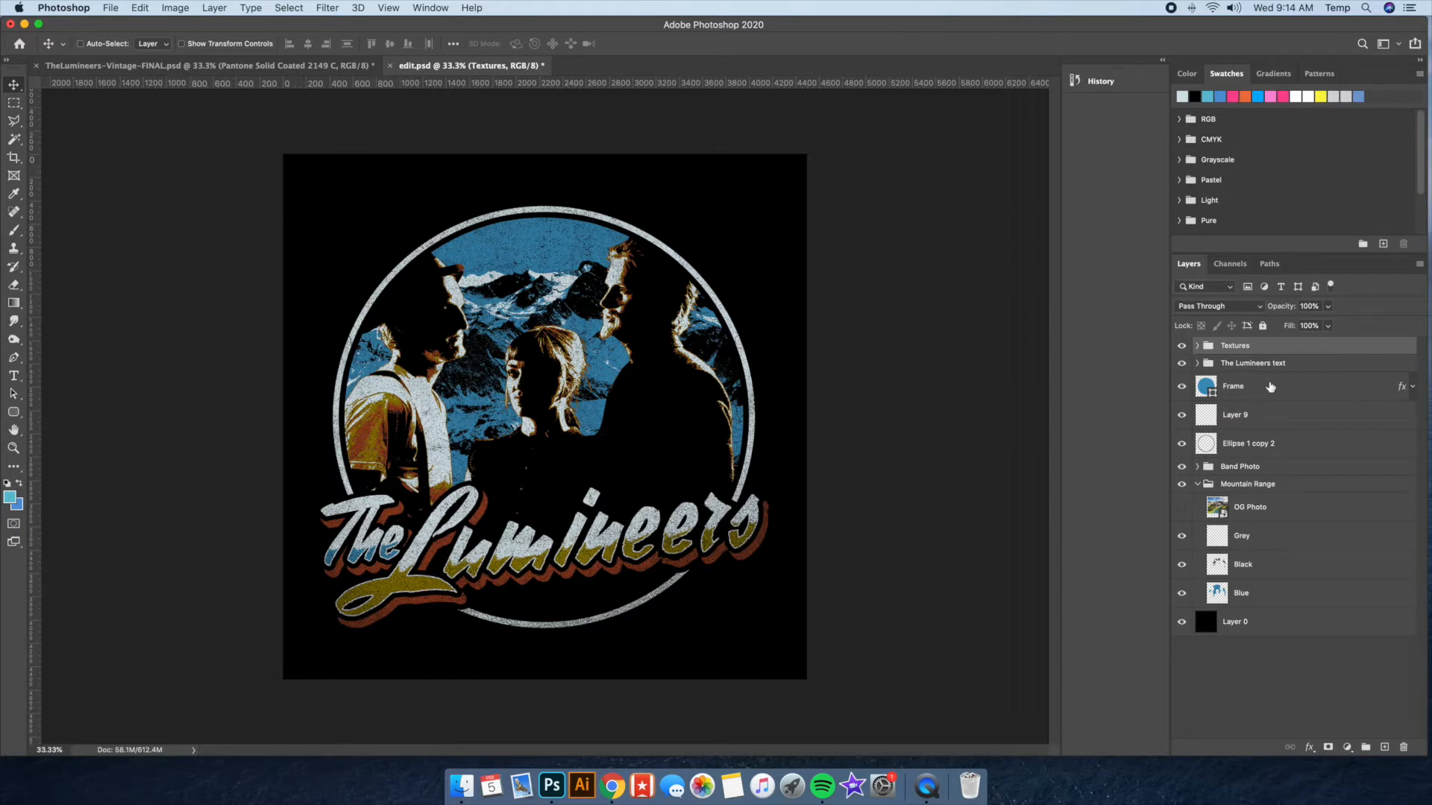
click(1182, 347)
click(1182, 347)
click(1197, 346)
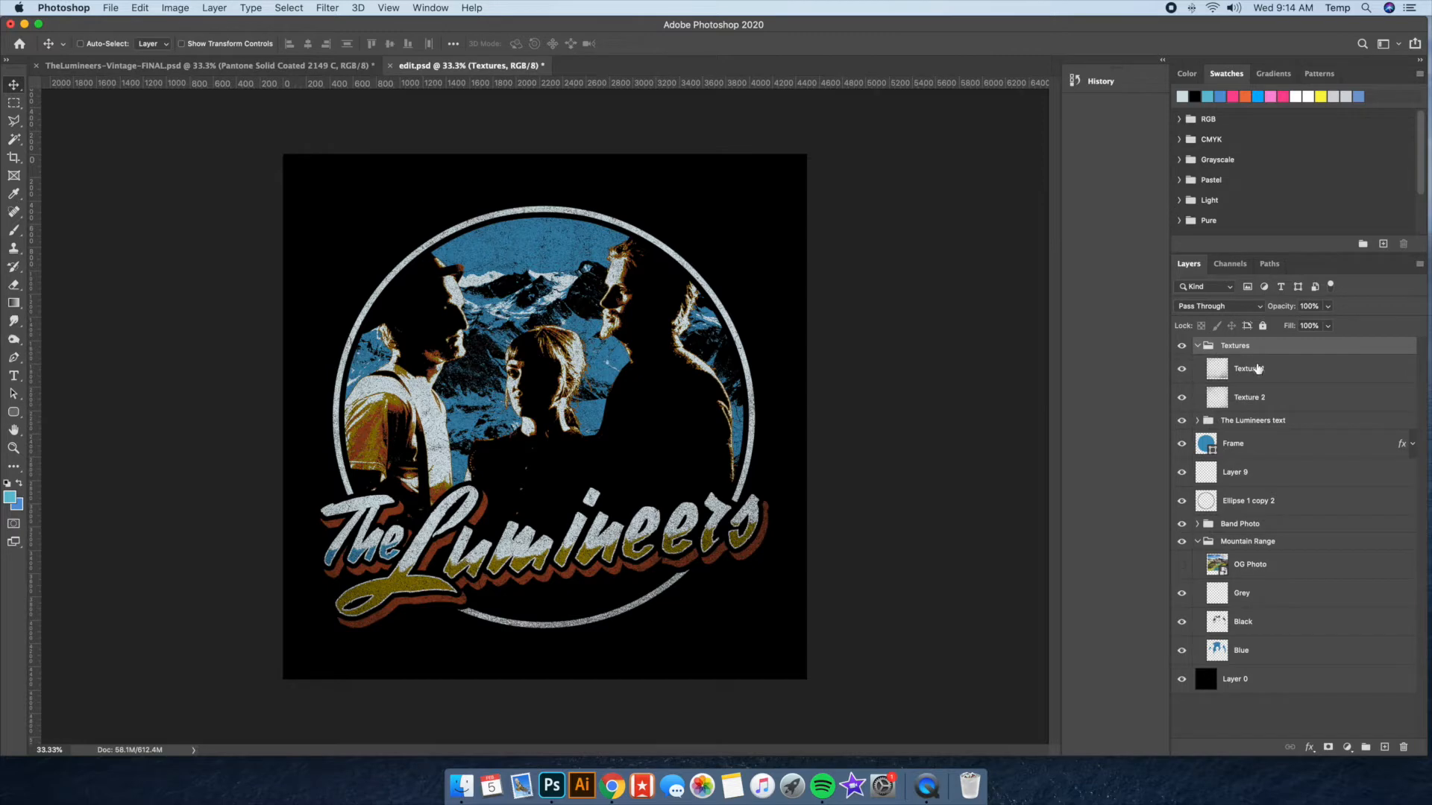
click(1198, 347)
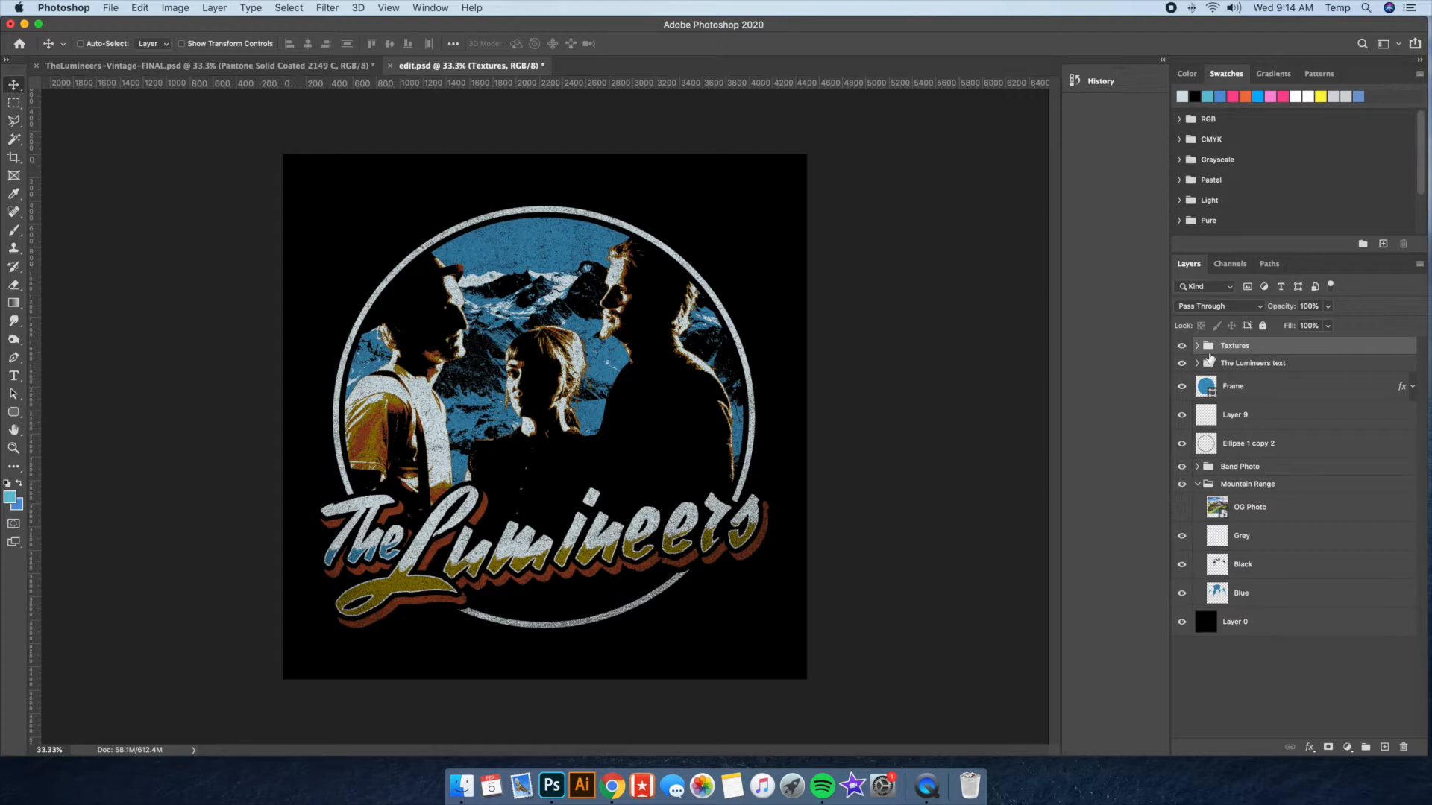
click(1181, 345)
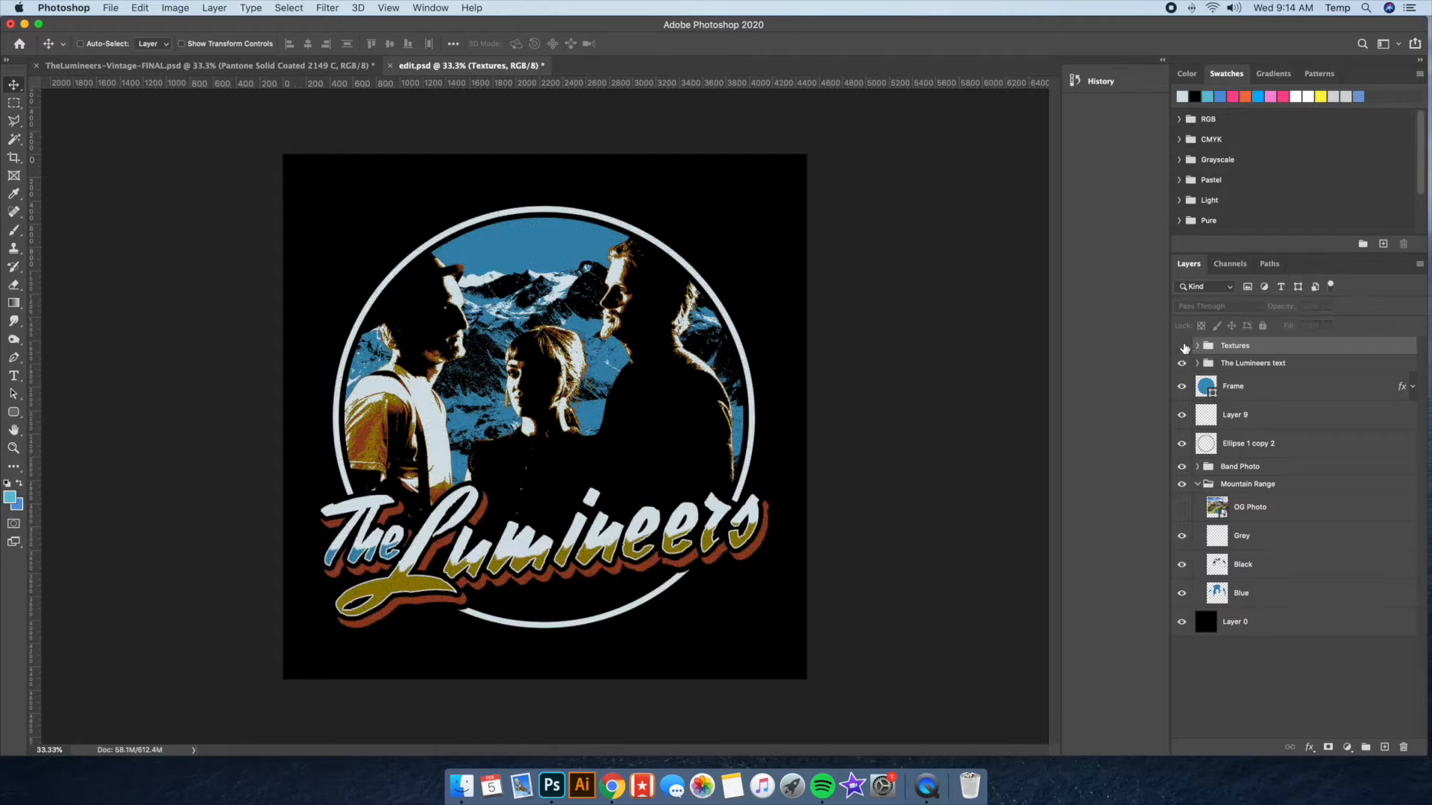
Preview the design without The Lumineers text group, expand the group and select its Lowlight (Lumineers) layer
click(1250, 366)
click(1182, 364)
click(1182, 364)
click(1197, 364)
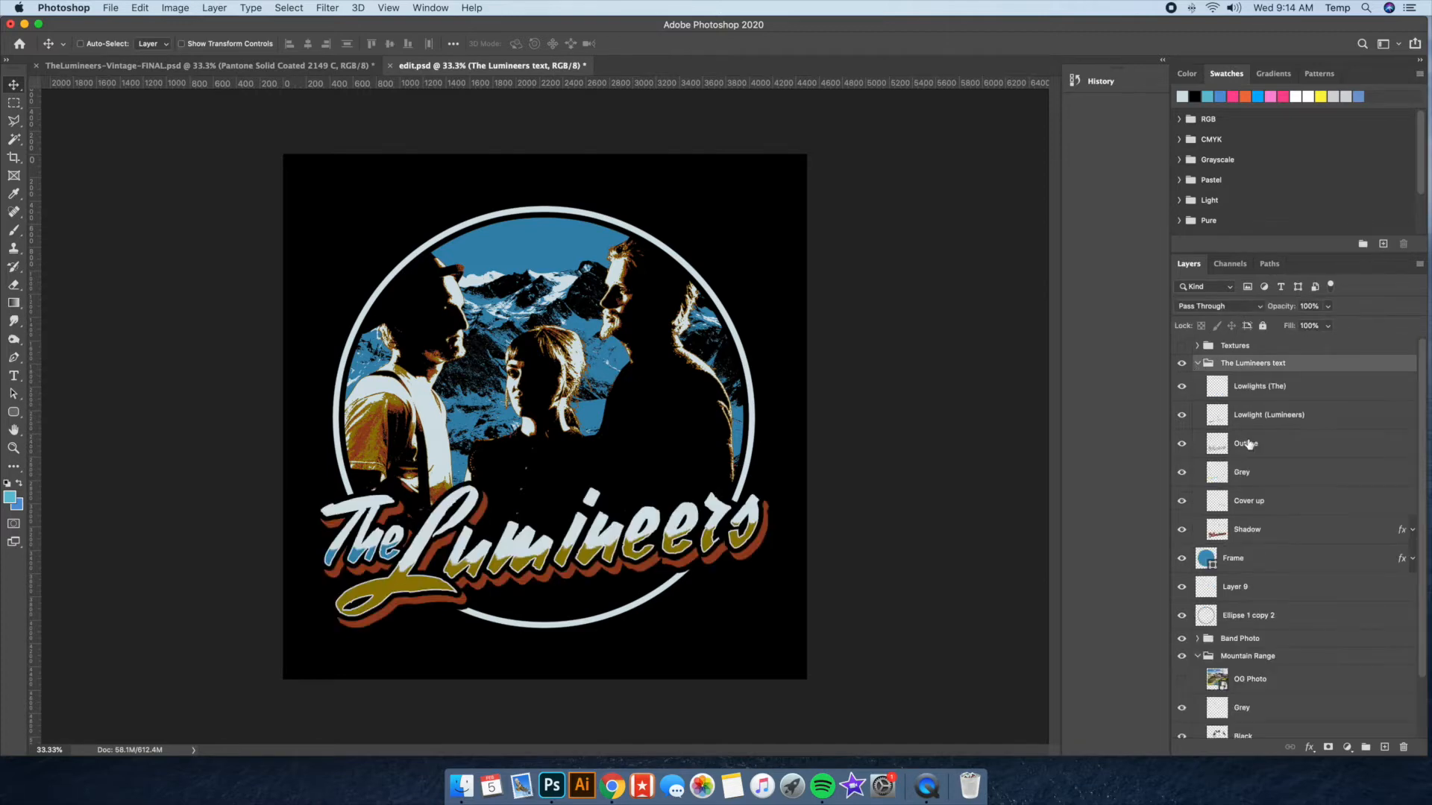
click(1252, 526)
click(1272, 395)
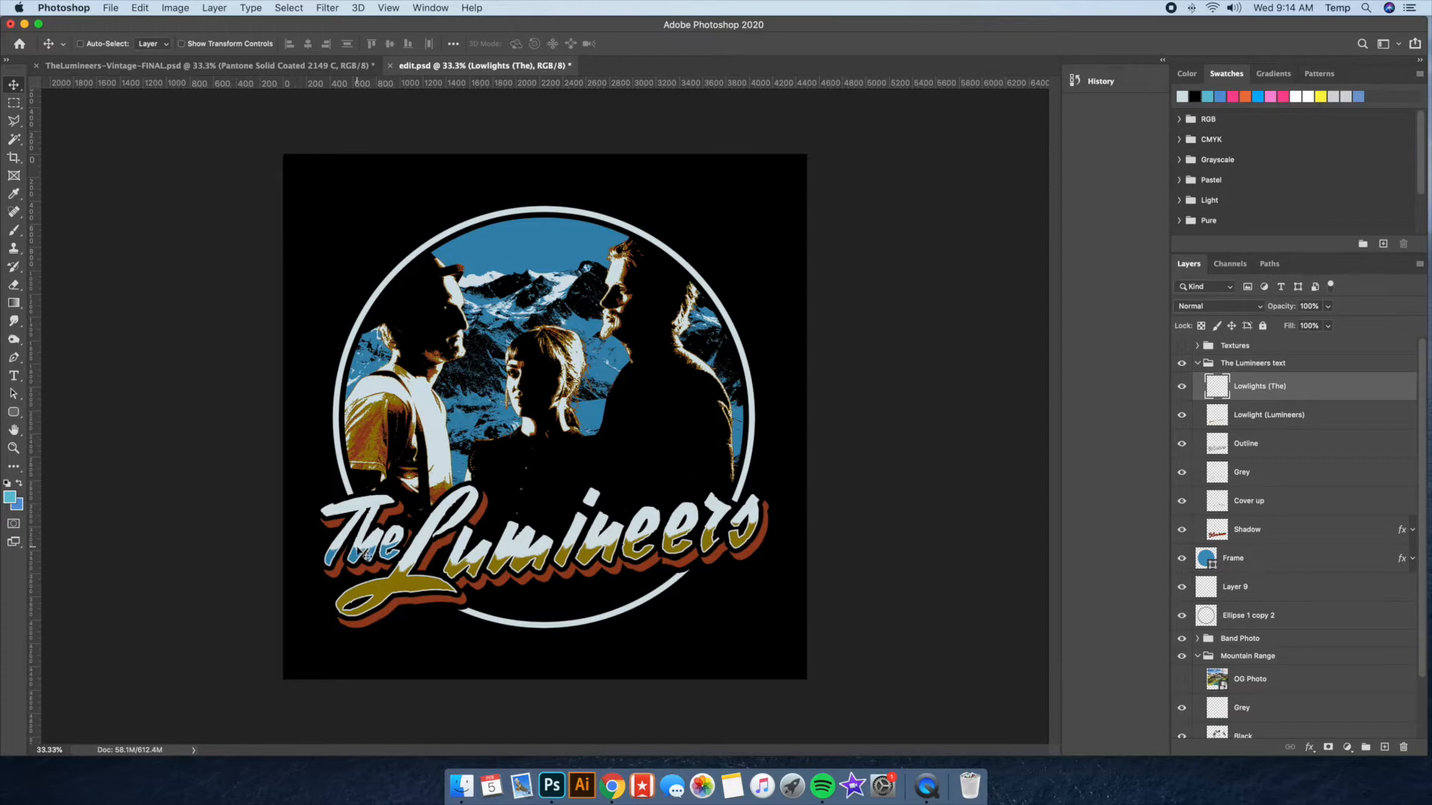
click(1279, 419)
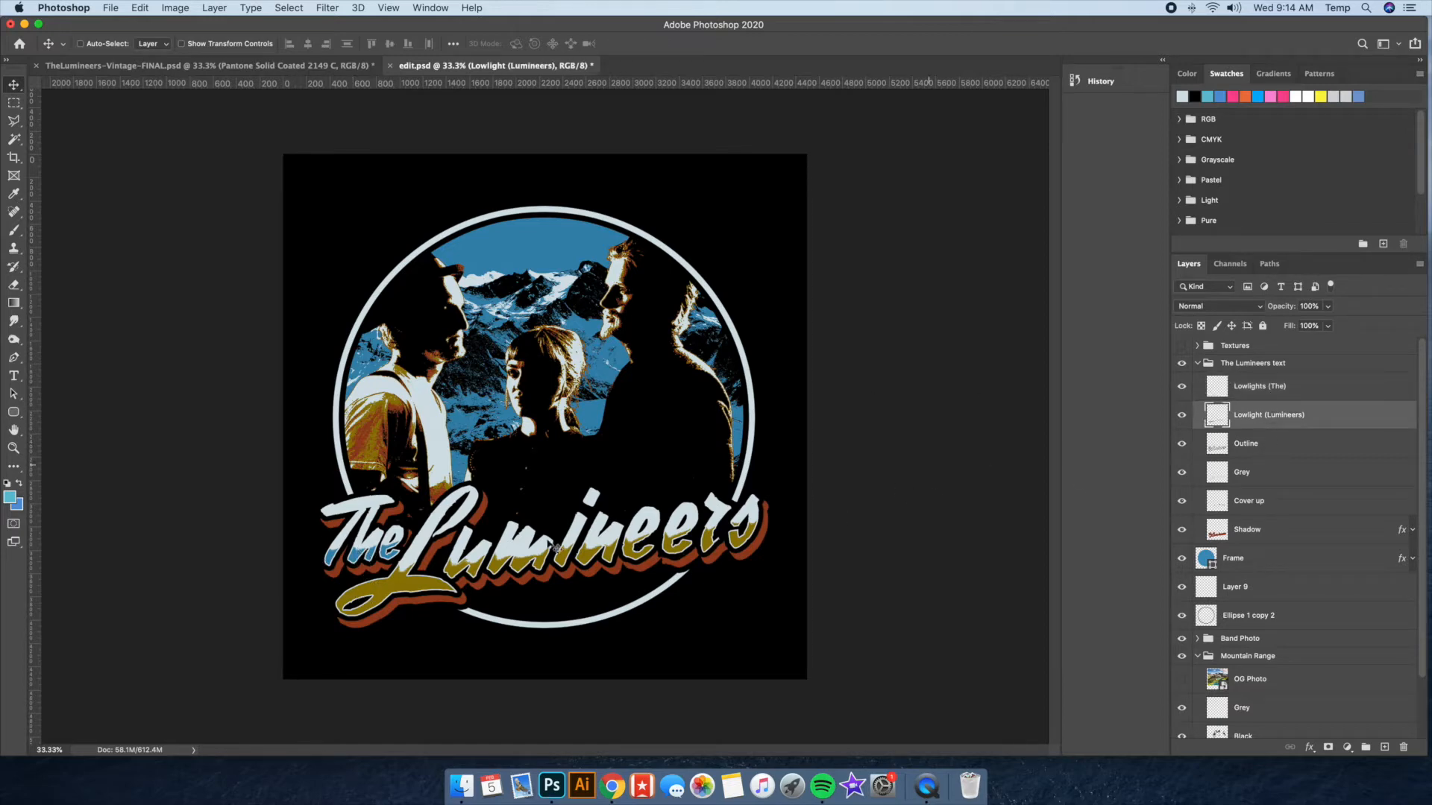
Examine the lowlight shading and outline edges on the word "The" up close
key(super+plus)
key(super+plus)
scroll(551, 545, left, 4)
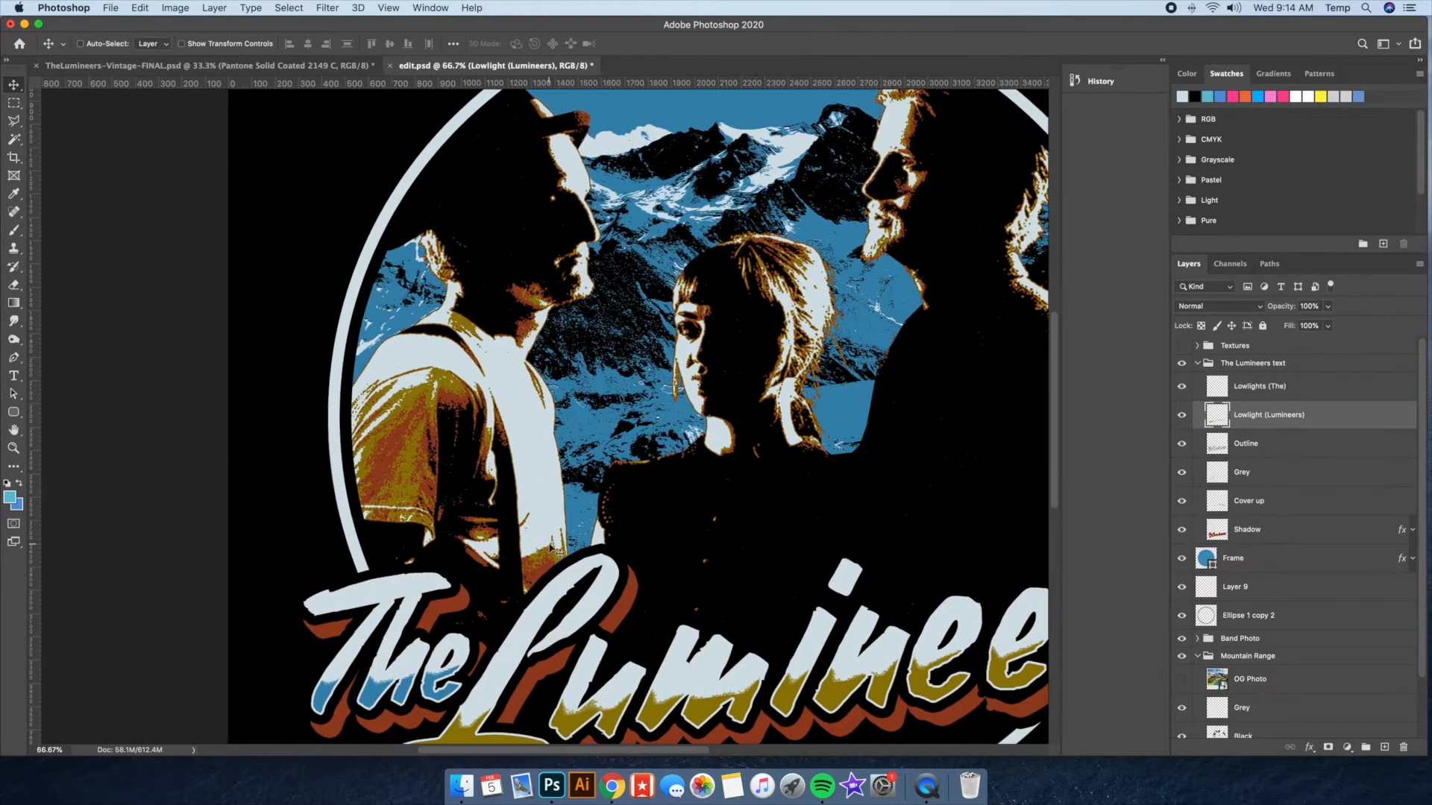
scroll(550, 545, down, 4)
key(super+plus)
key(super+plus)
scroll(550, 547, down, 5)
scroll(551, 547, left, 8)
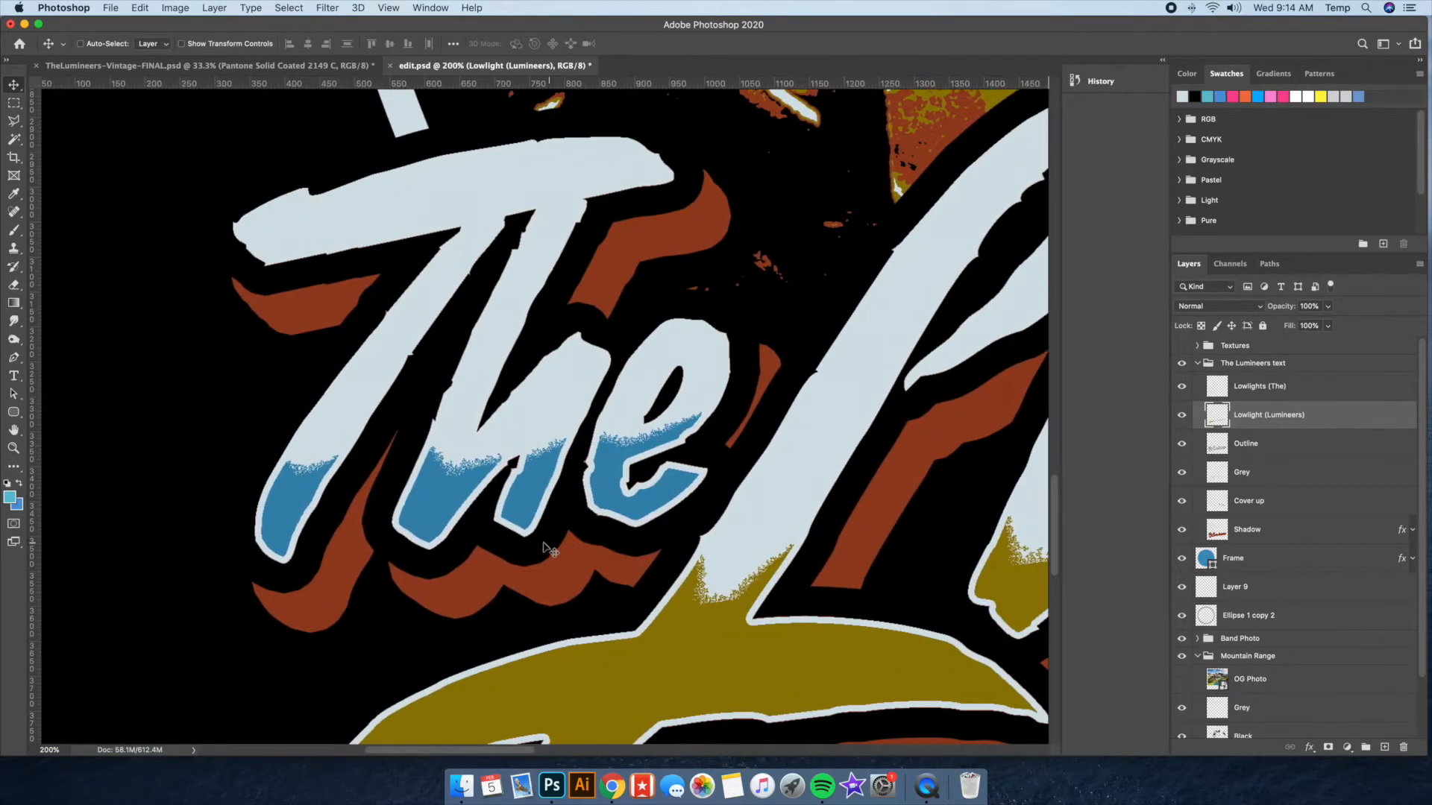
key(super+plus)
key(super+plus)
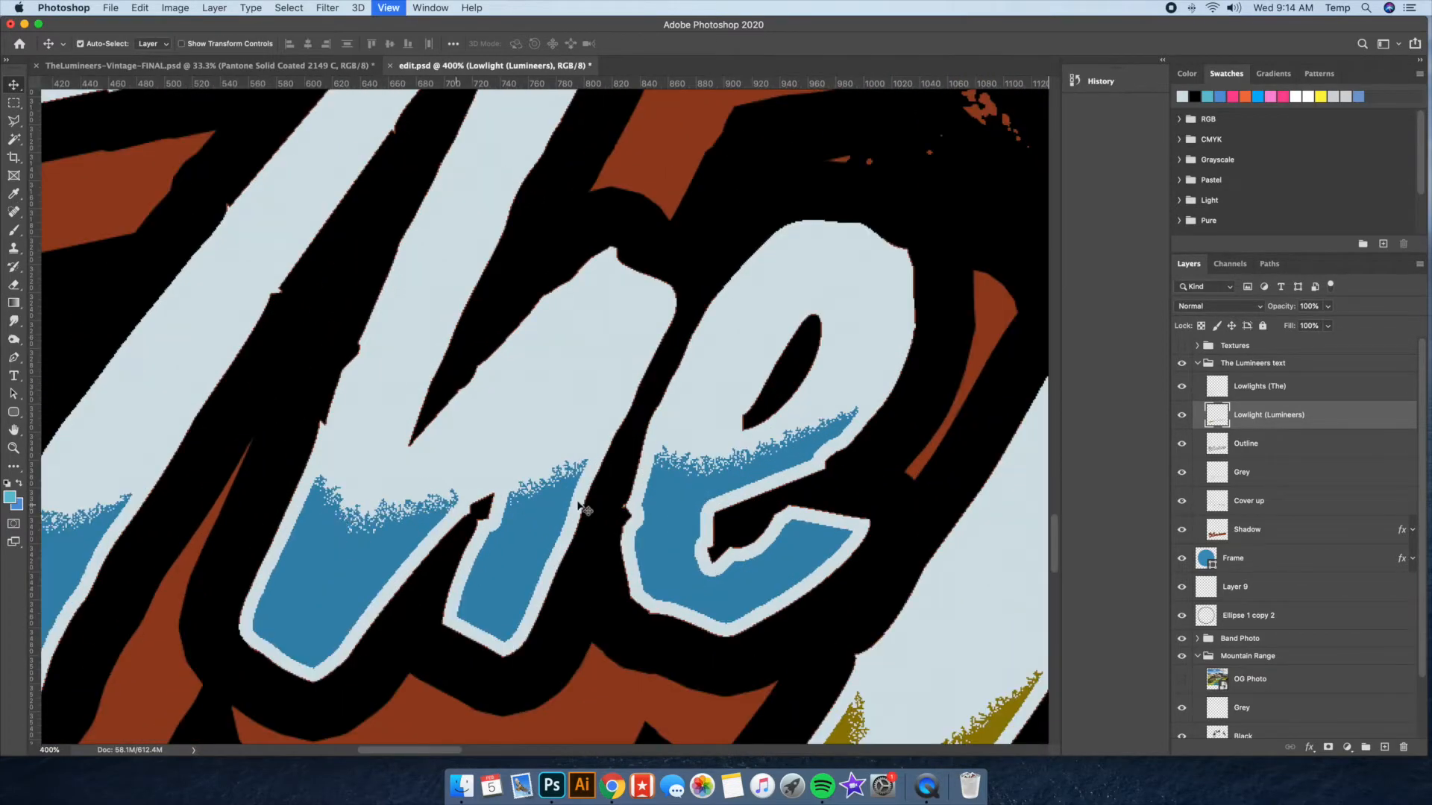
key(super+minus)
key(super+minus)
key(super+minus)
key(super+minus)
key(super+minus)
key(super+minus)
key(super+minus)
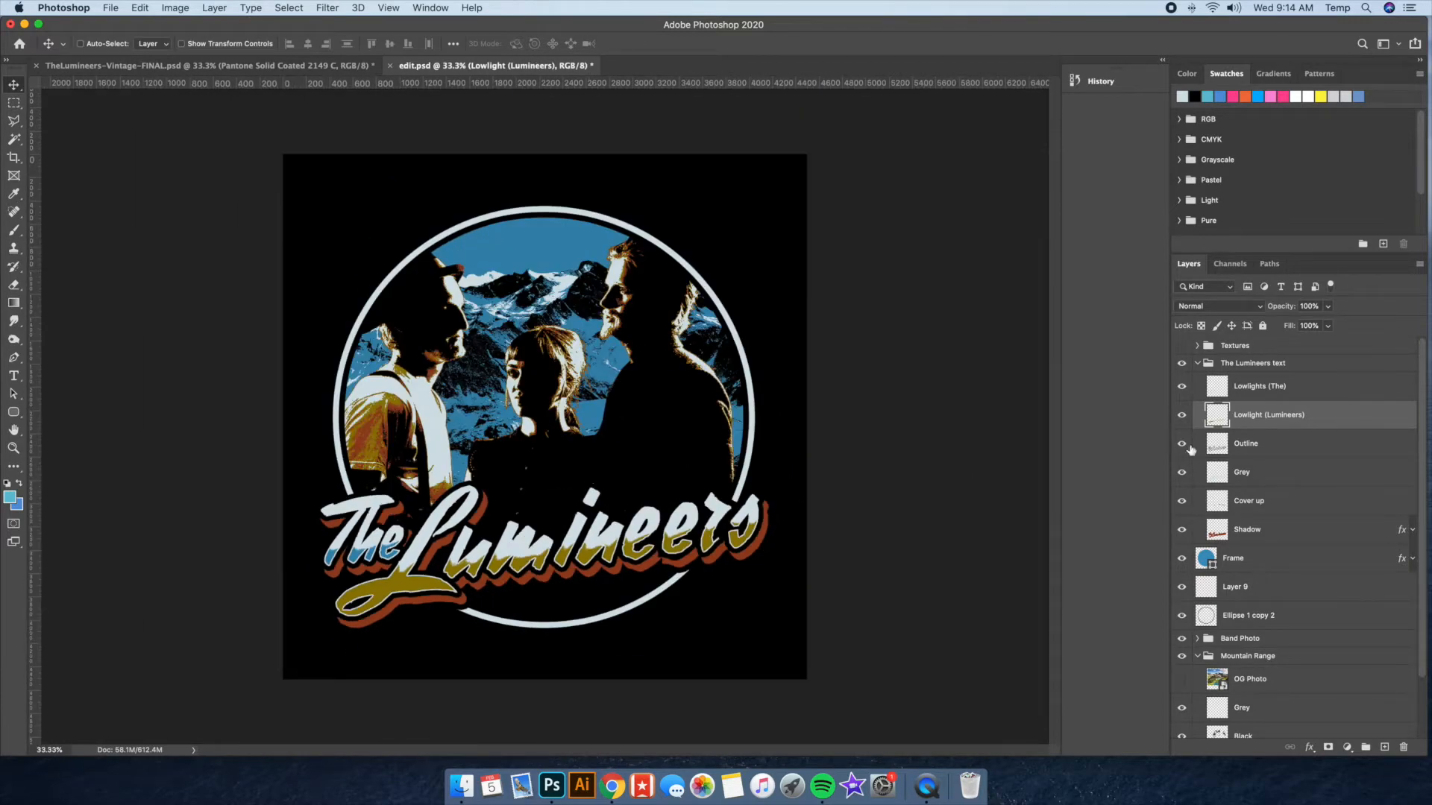
Hide the Lowlights (The) and Lowlight (Lumineers) layers, and preview the lettering without the Outline layer
click(1181, 385)
click(1181, 415)
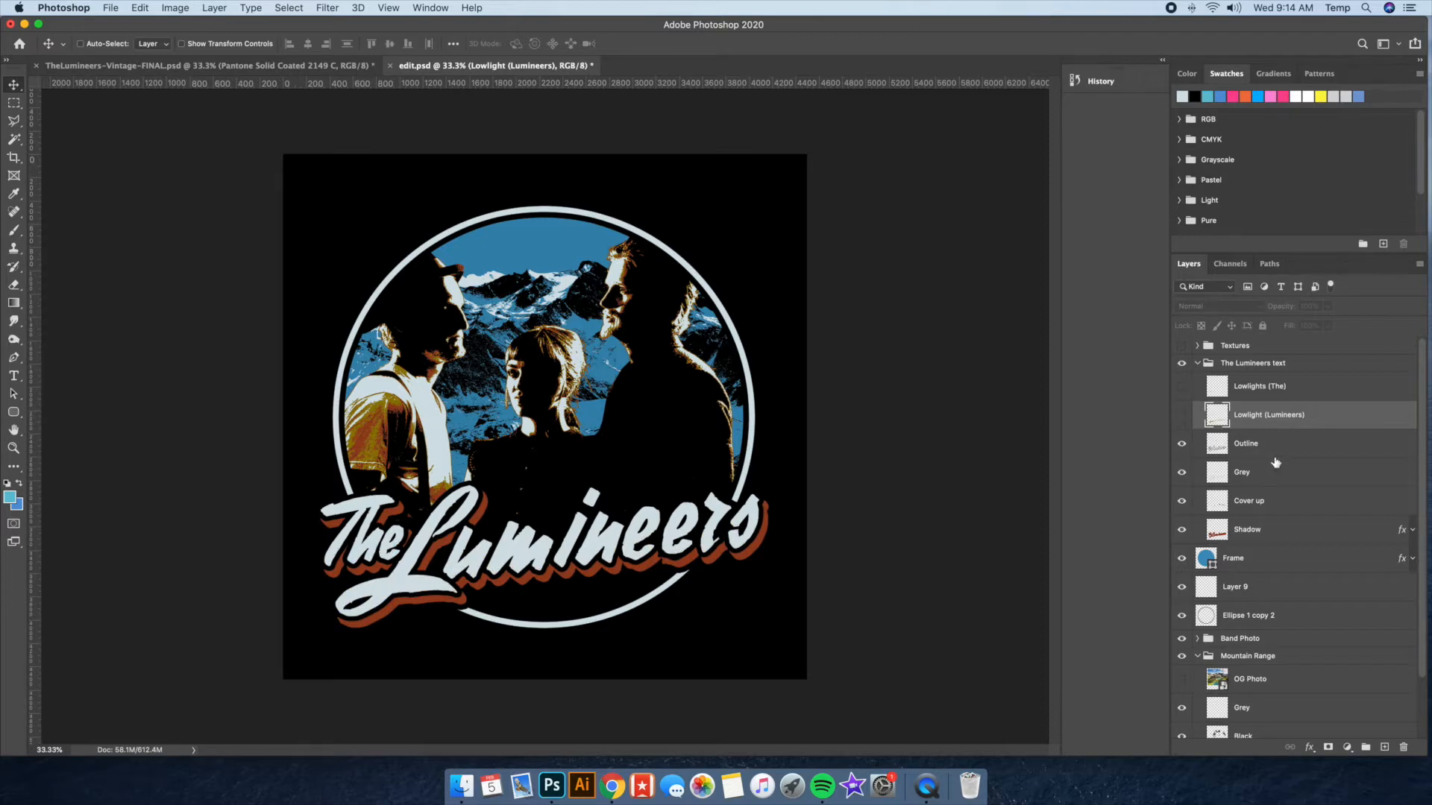
click(1250, 447)
click(1181, 444)
click(1181, 444)
Select the Grey layer in the text group, preview the lettering without it and activate the Lasso tool
click(1268, 474)
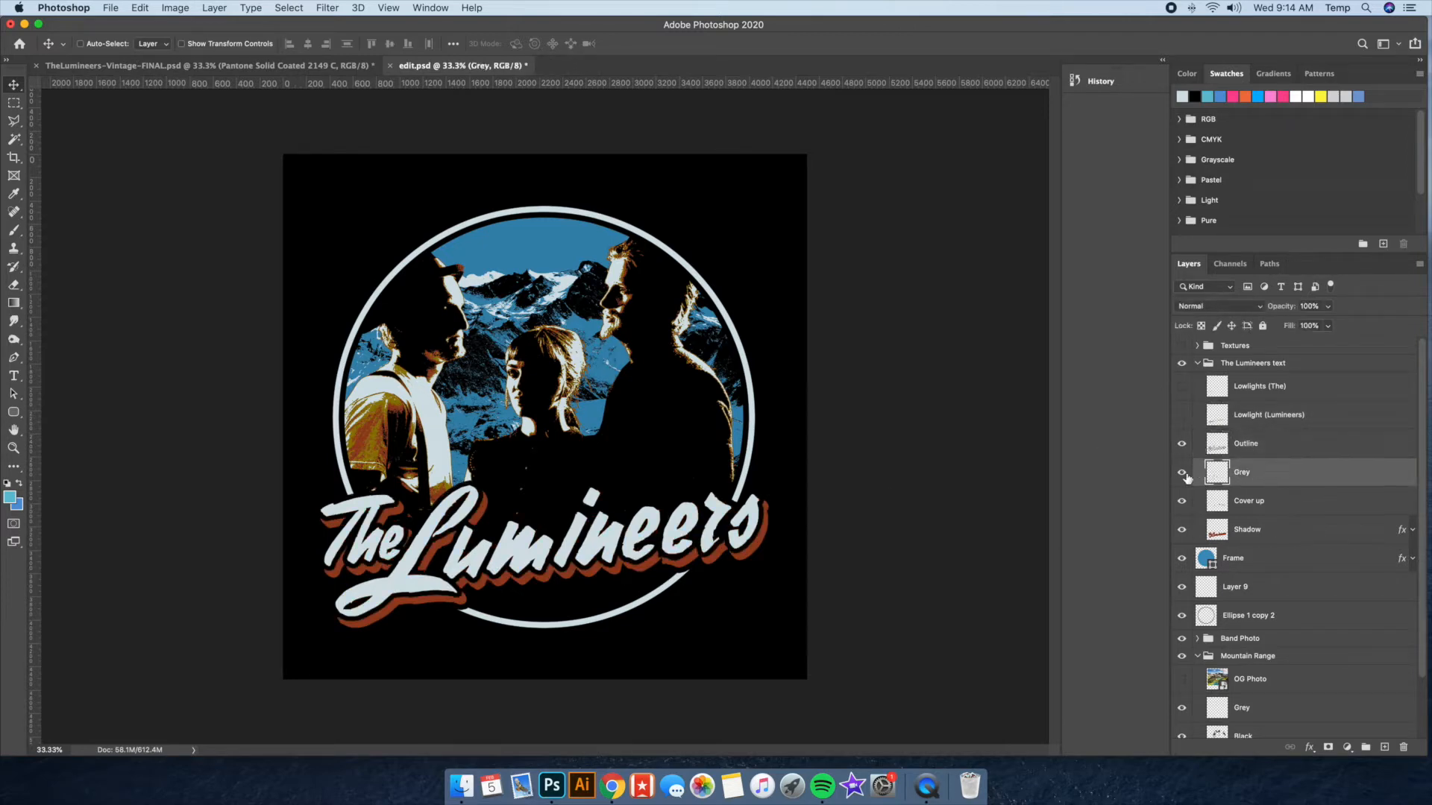
click(1181, 472)
click(1182, 473)
key(l)
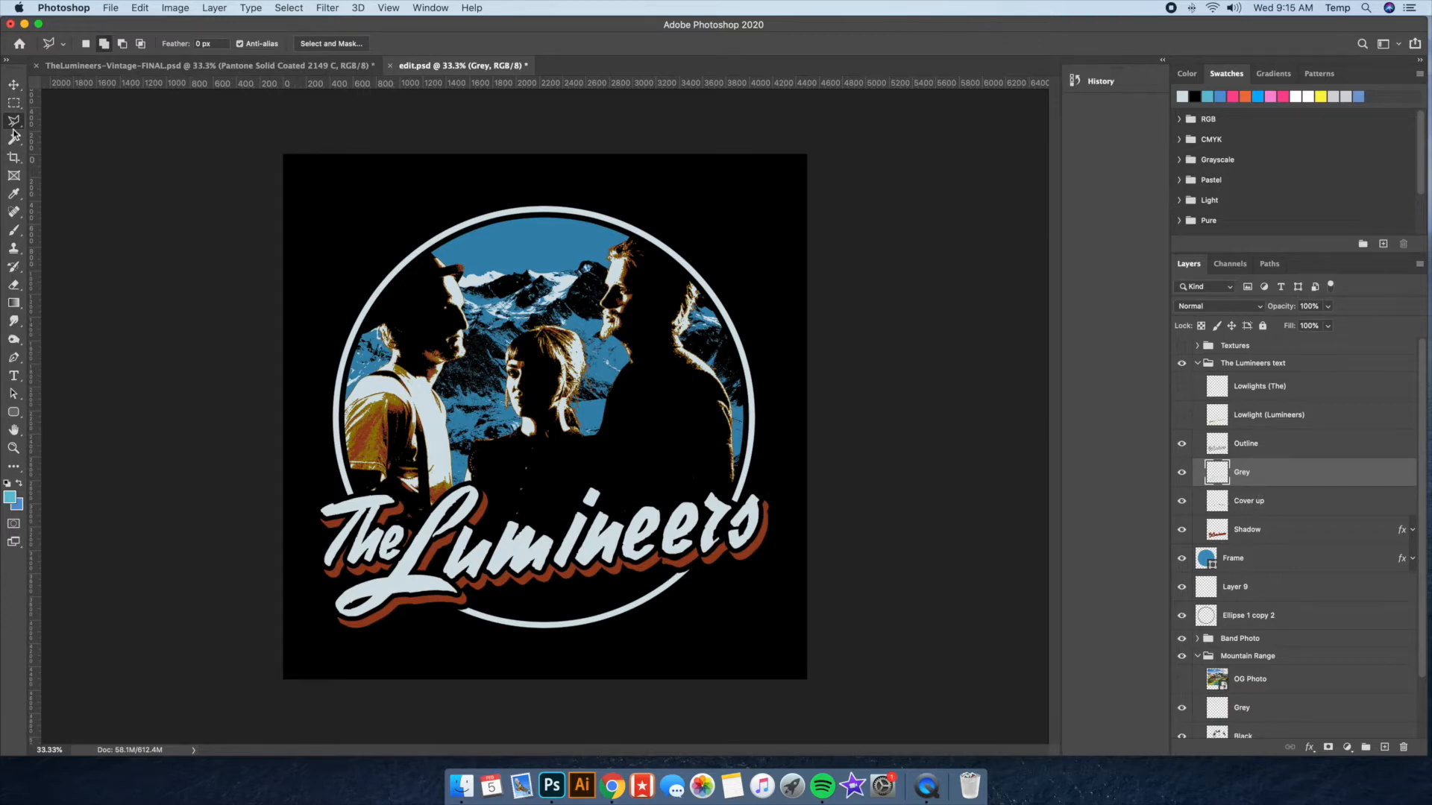
Preview the Lowlights (The) and Lowlight (Lumineers) layers one at a time, leaving both hidden
click(1182, 386)
click(1182, 387)
click(1182, 415)
click(1182, 415)
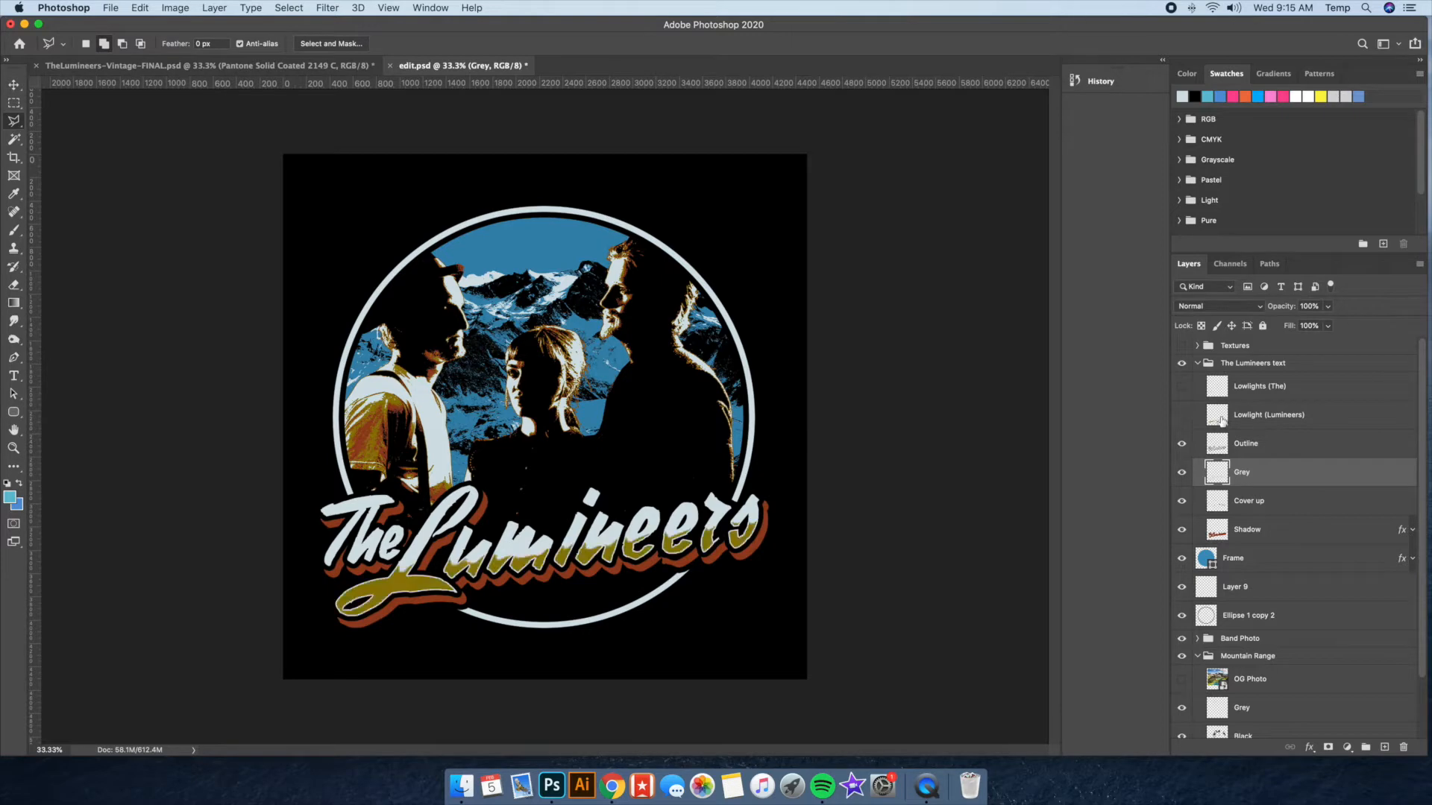
Create a new blank layer directly above the Grey text layer, keeping Normal mode and 100% opacity
click(214, 7)
mouse_move(336, 25)
click(471, 31)
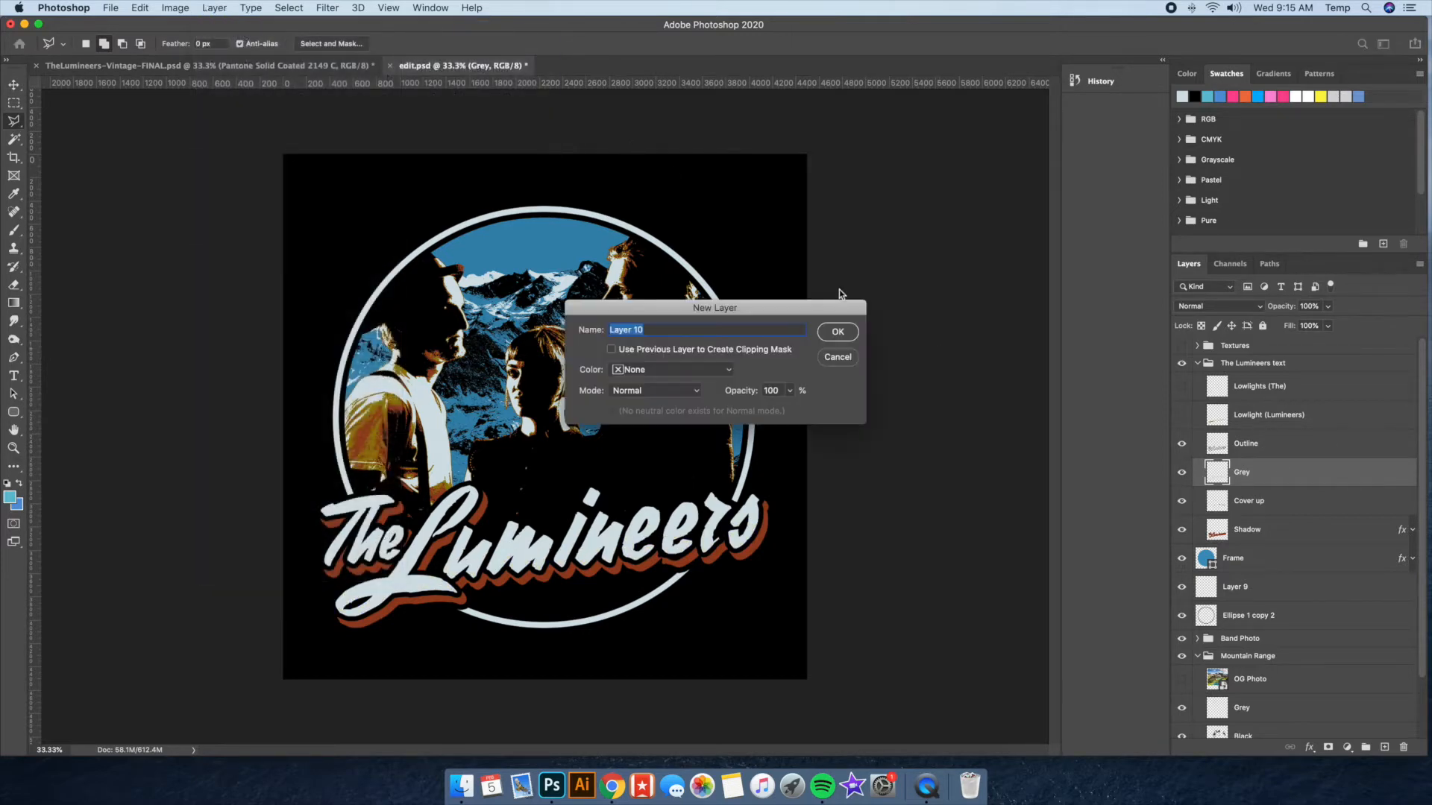
click(836, 327)
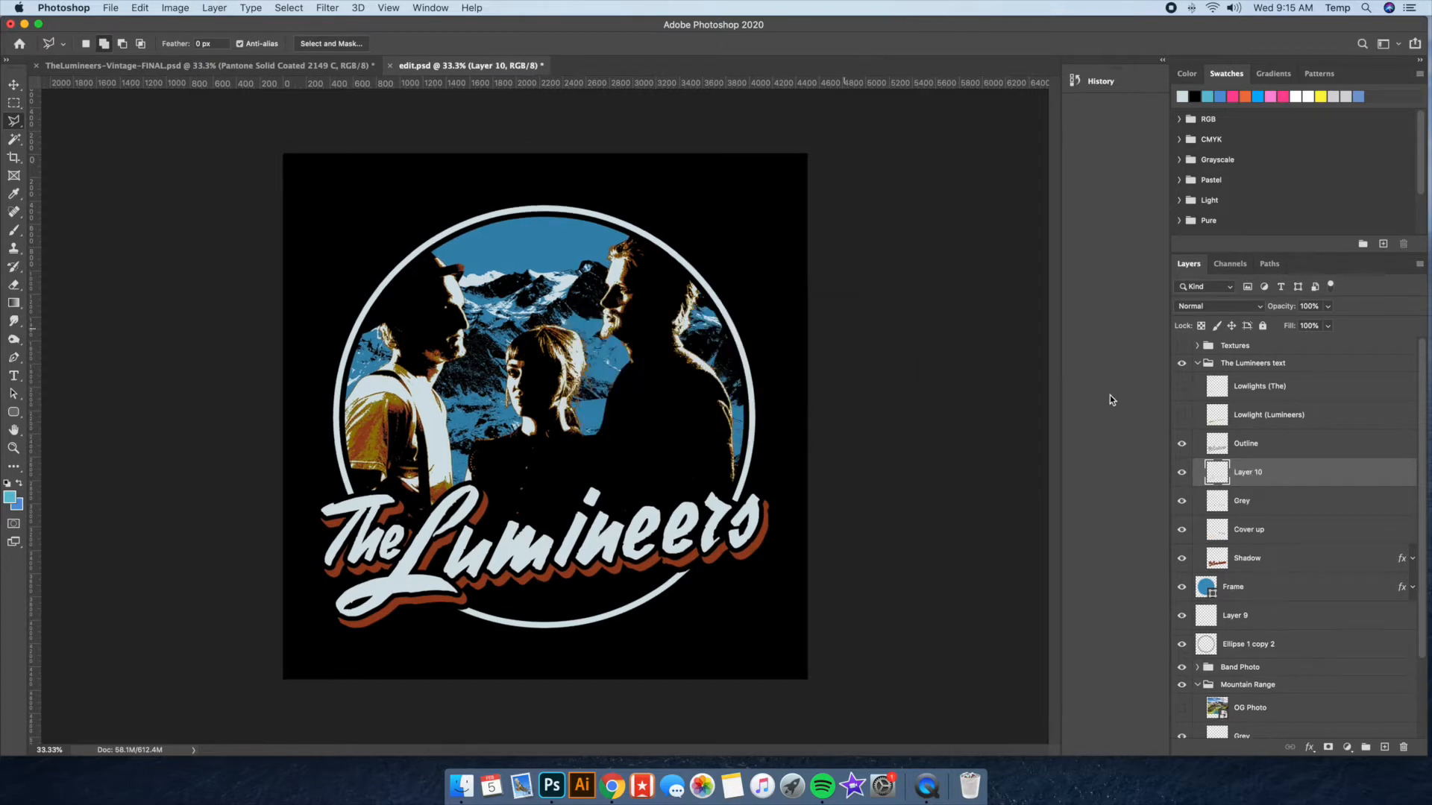
Sample the olive-gold from the left man's shirt as the foreground color, after briefly previewing the lettering without the Grey layer
click(1182, 501)
click(1182, 500)
click(14, 193)
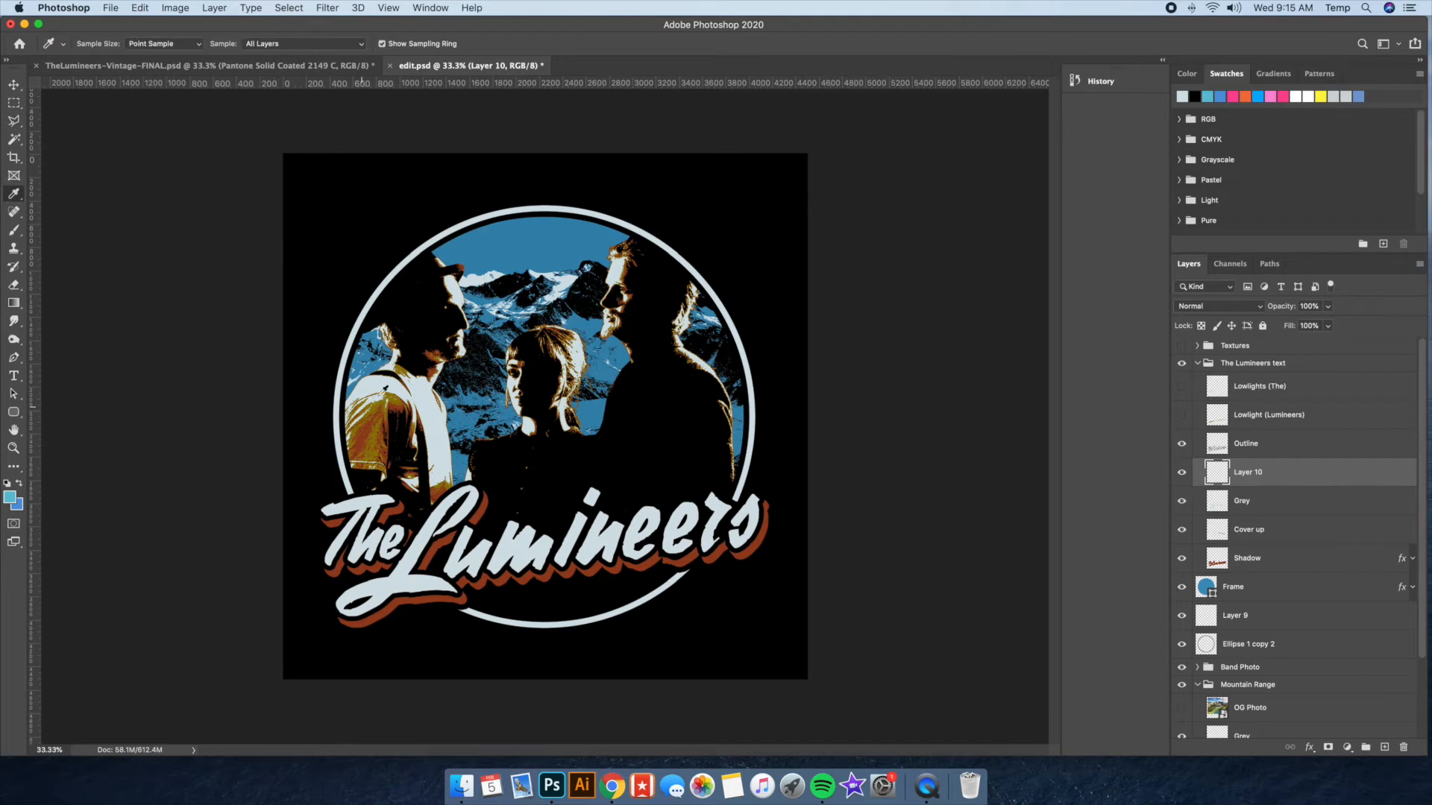
click(408, 365)
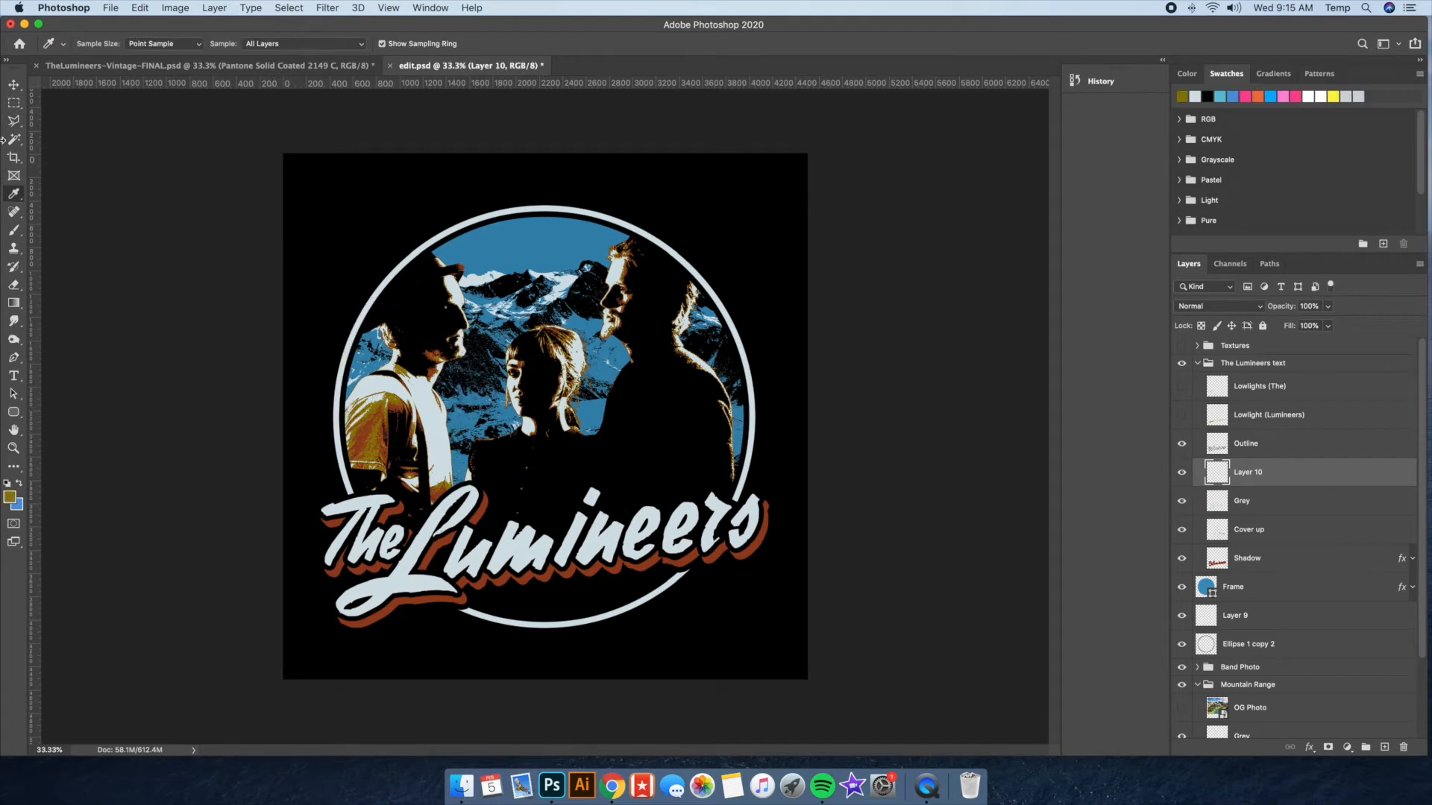
Draw a slanted Polygonal Lasso selection around the lower half of the "Lumineers" lettering, including the bottom loop of the L
click(14, 121)
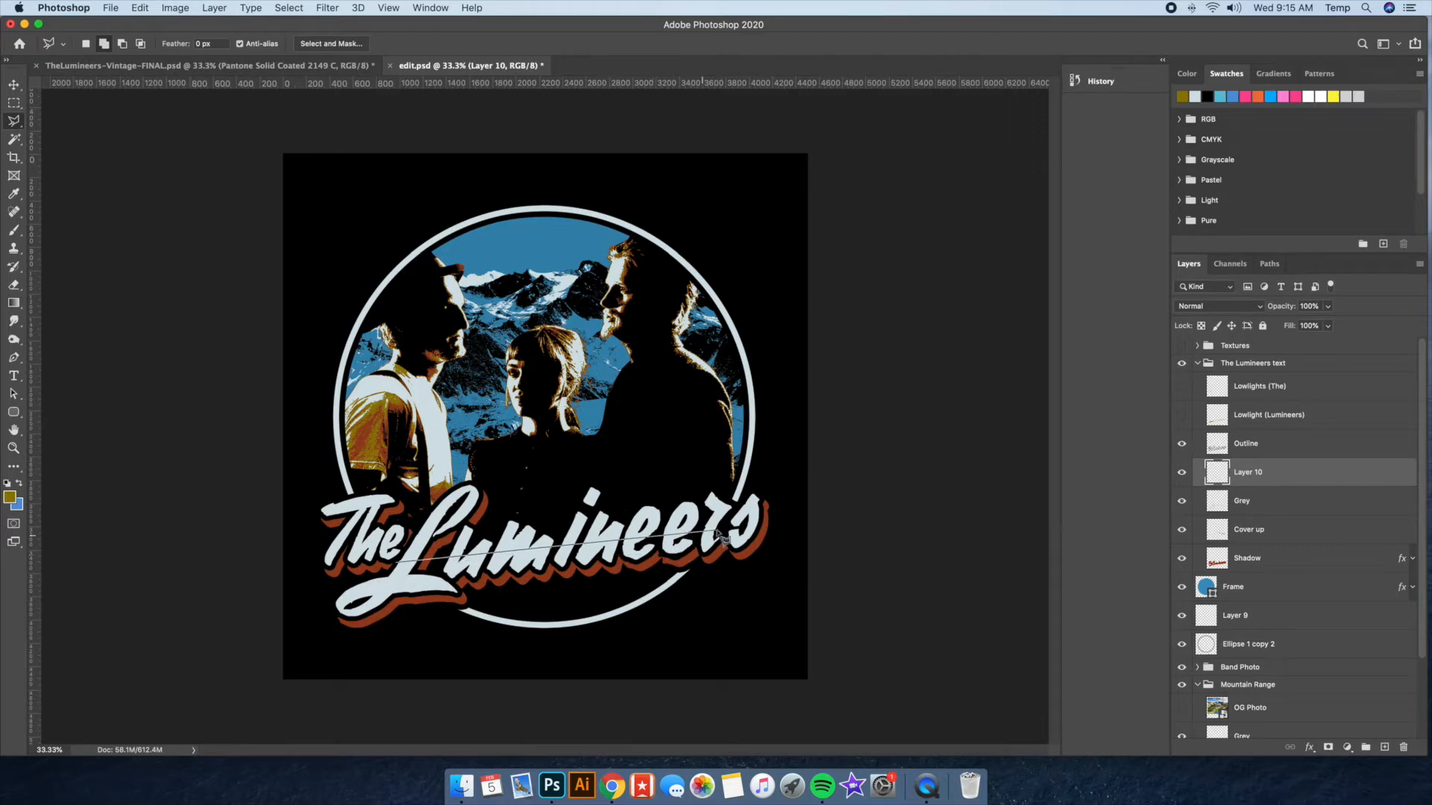
click(396, 568)
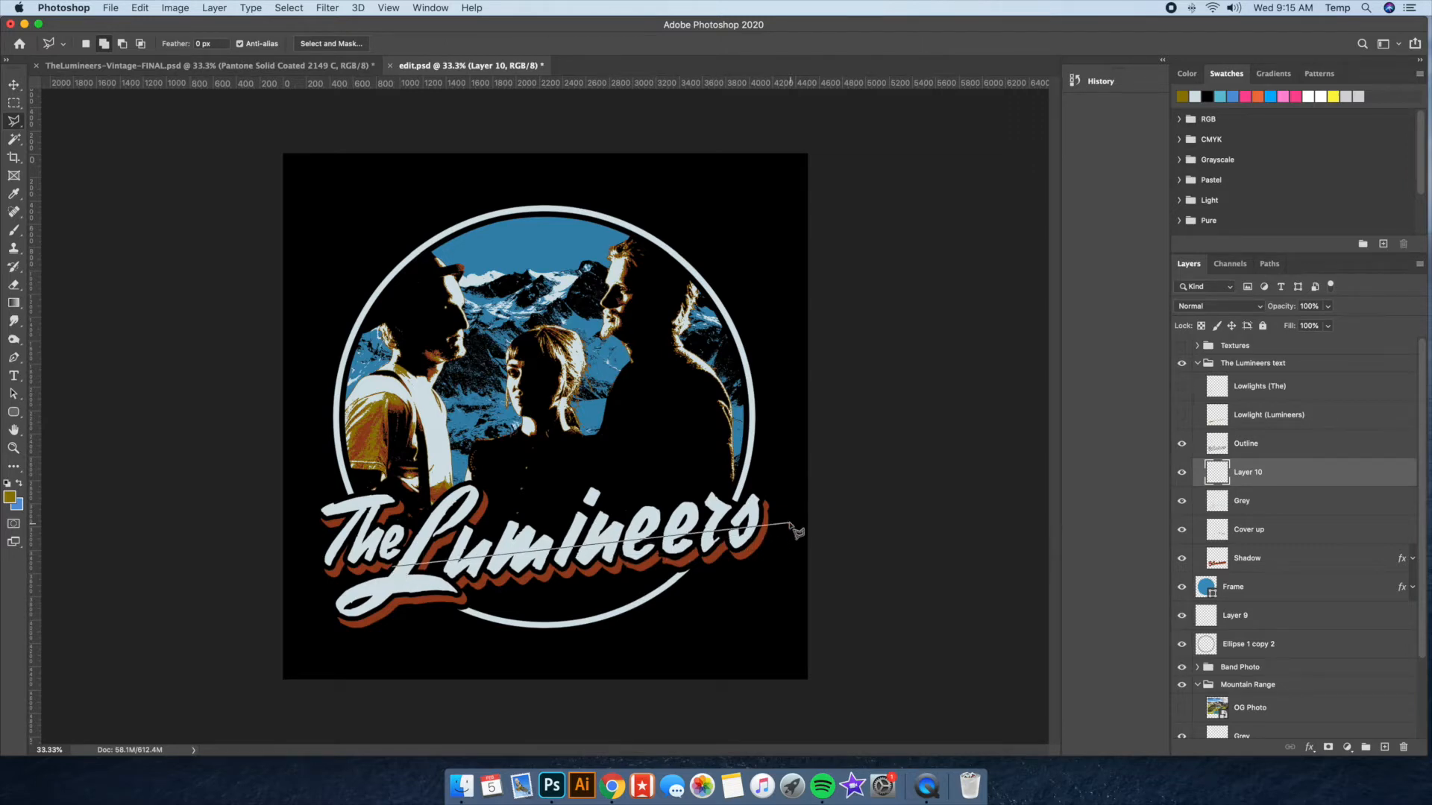
click(787, 519)
click(717, 610)
click(322, 654)
click(322, 603)
click(375, 577)
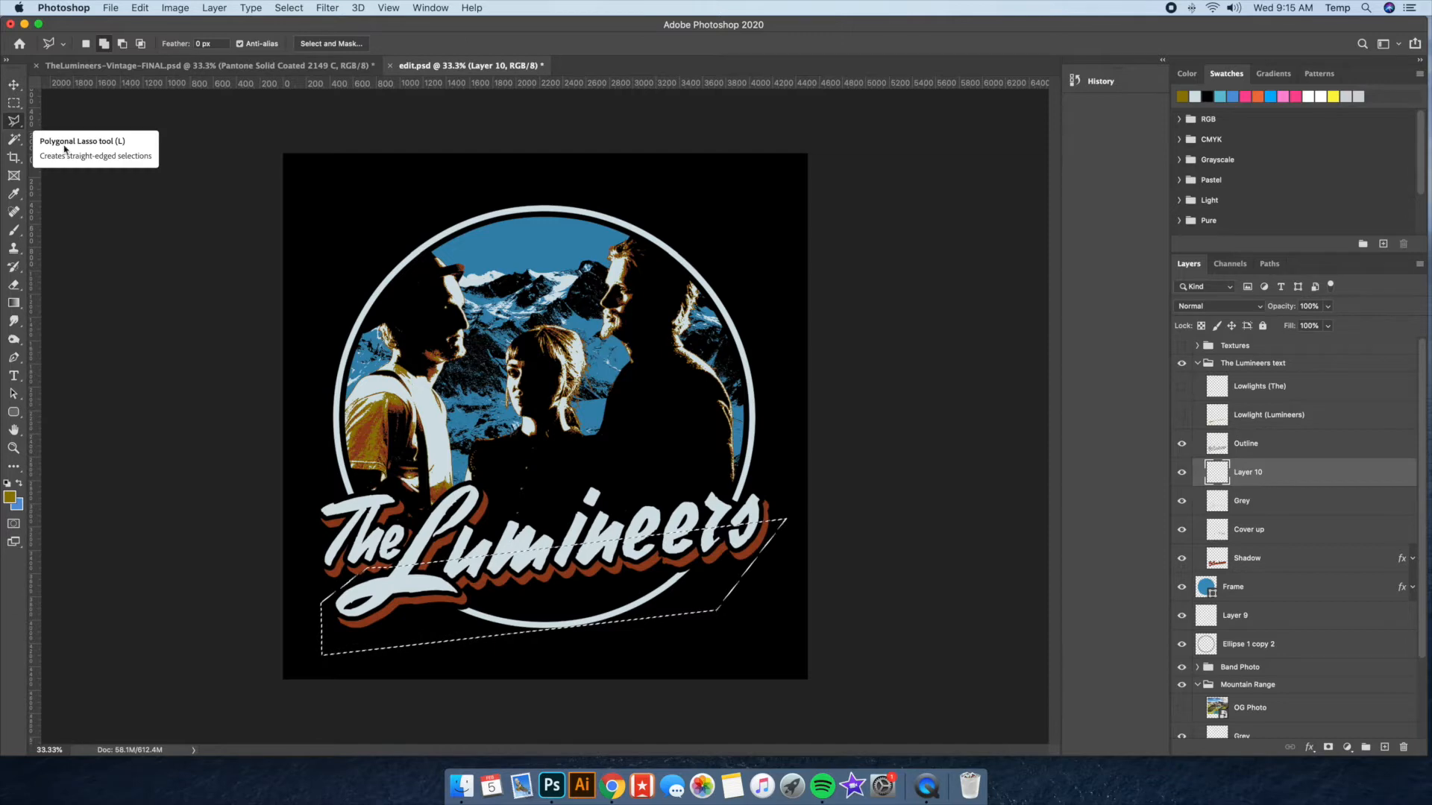
Fill the selection on Layer 10 with the foreground color, using Normal mode and 100% opacity
click(1183, 473)
click(1184, 473)
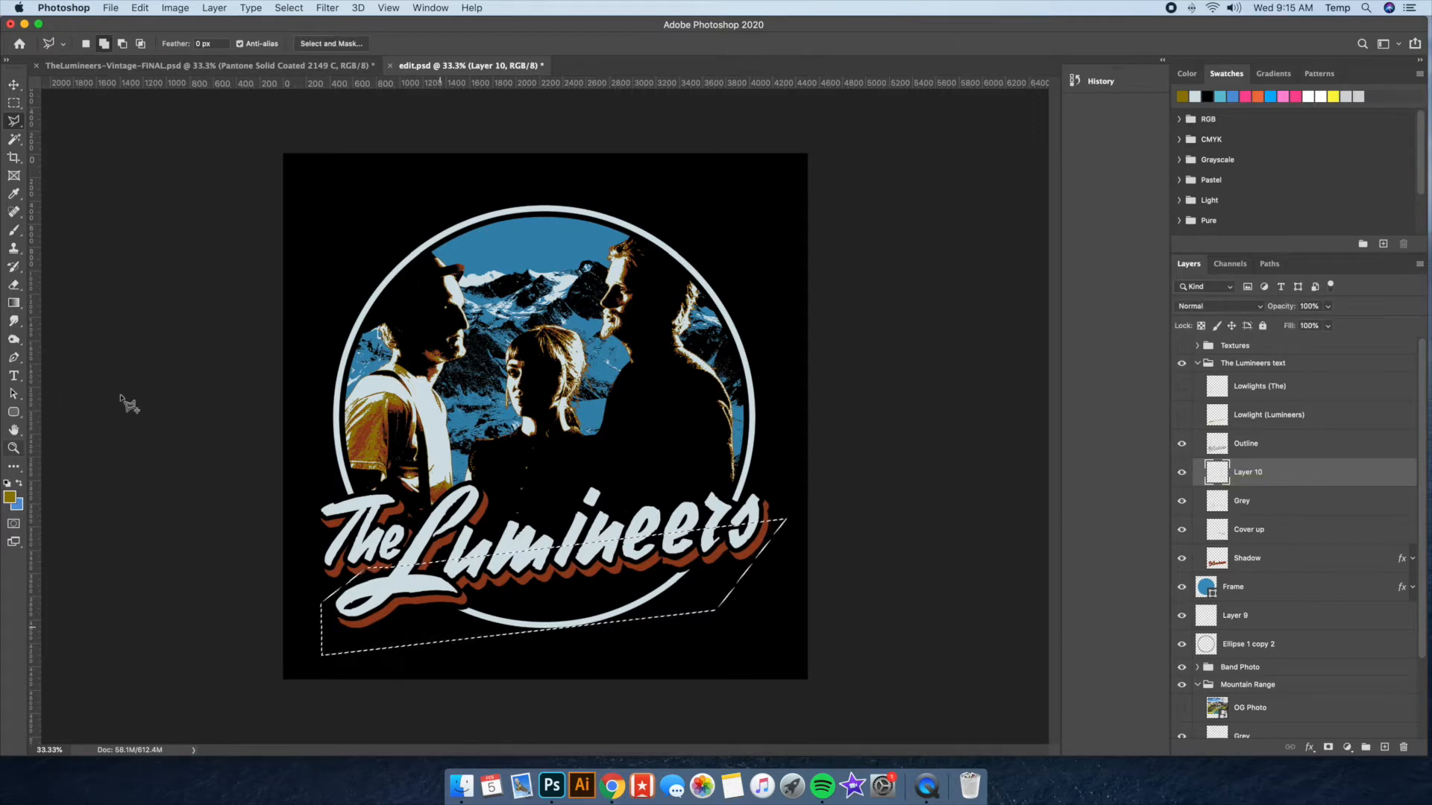
click(139, 7)
click(149, 230)
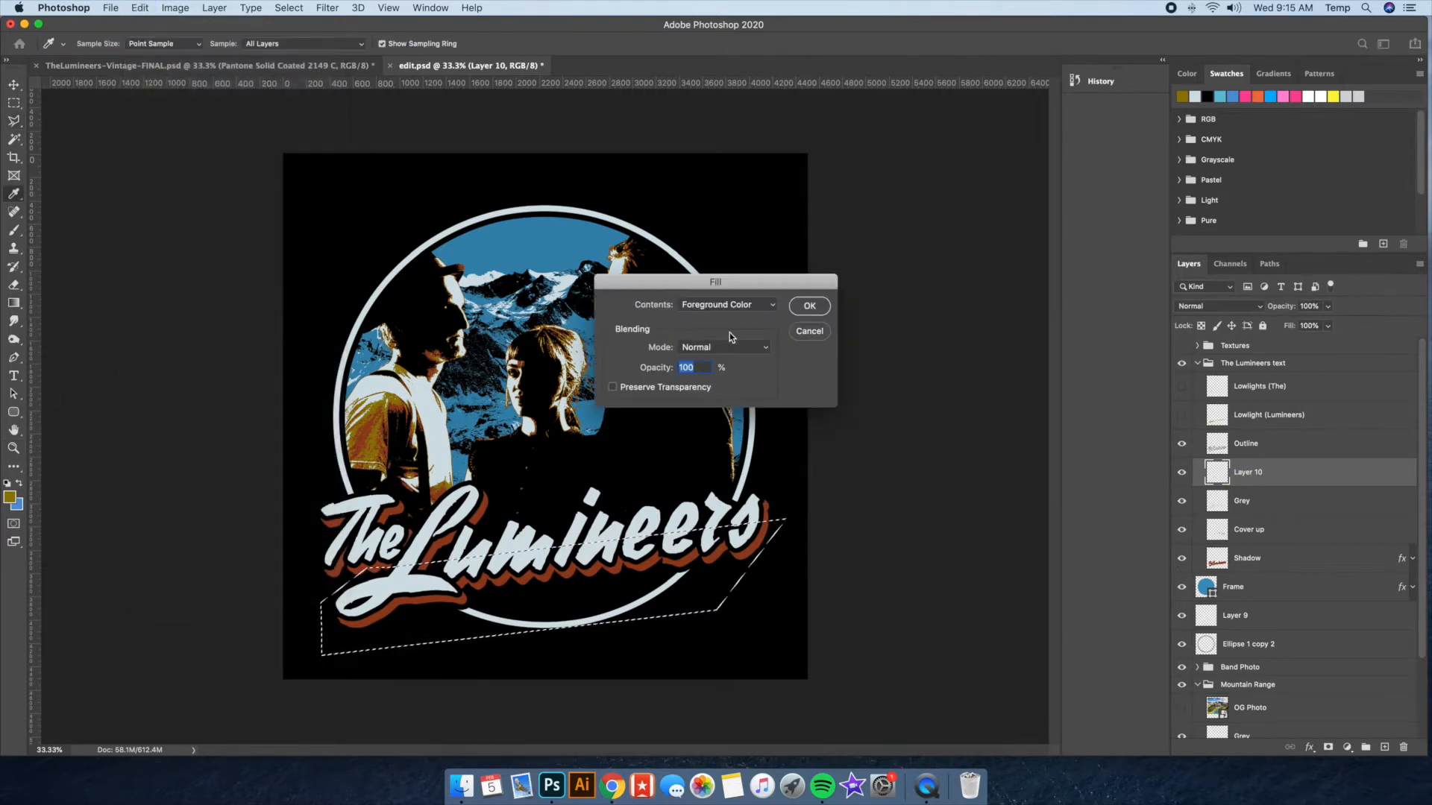
click(807, 312)
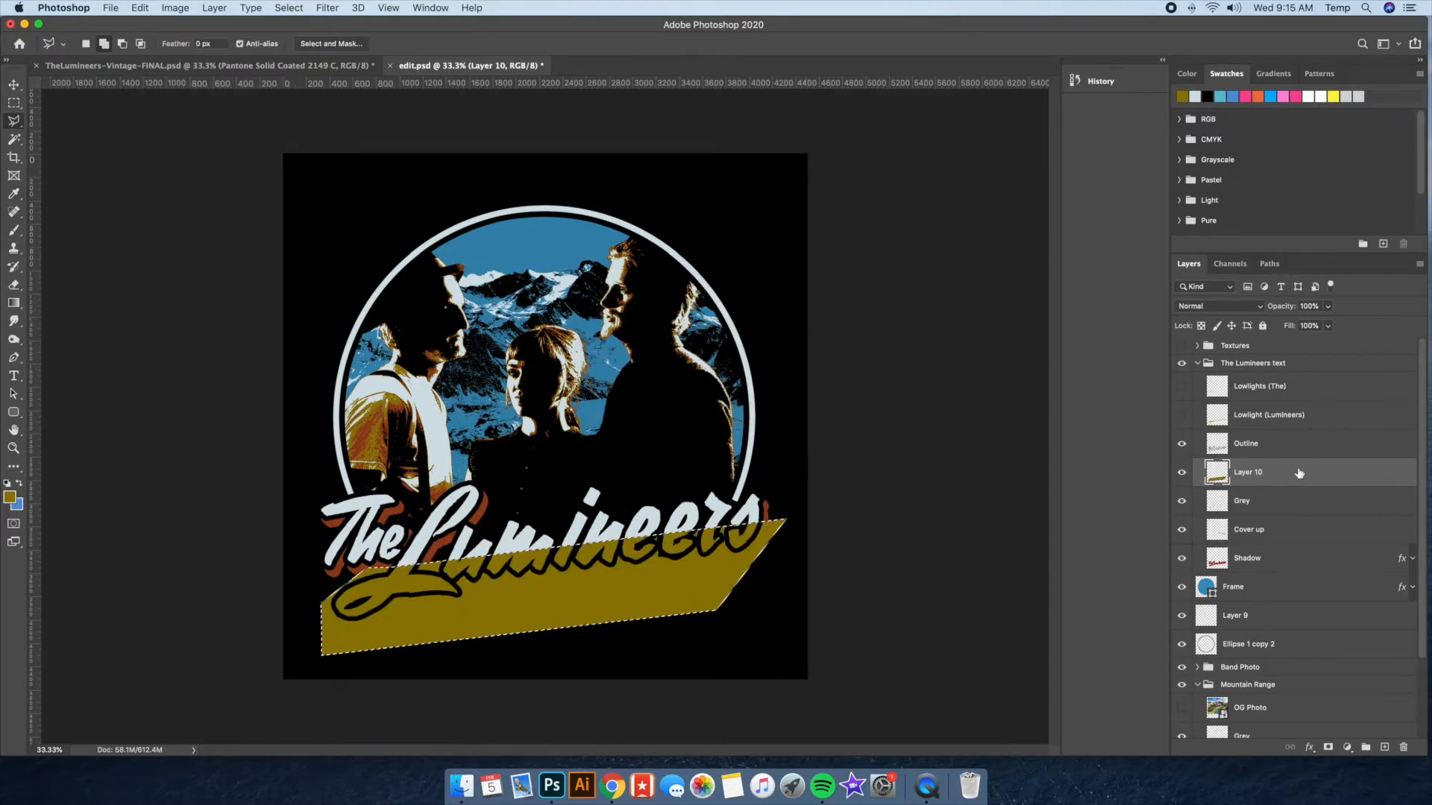
Clip Layer 10 to the Grey text layer and clear the selection
right_click(1291, 463)
click(1193, 425)
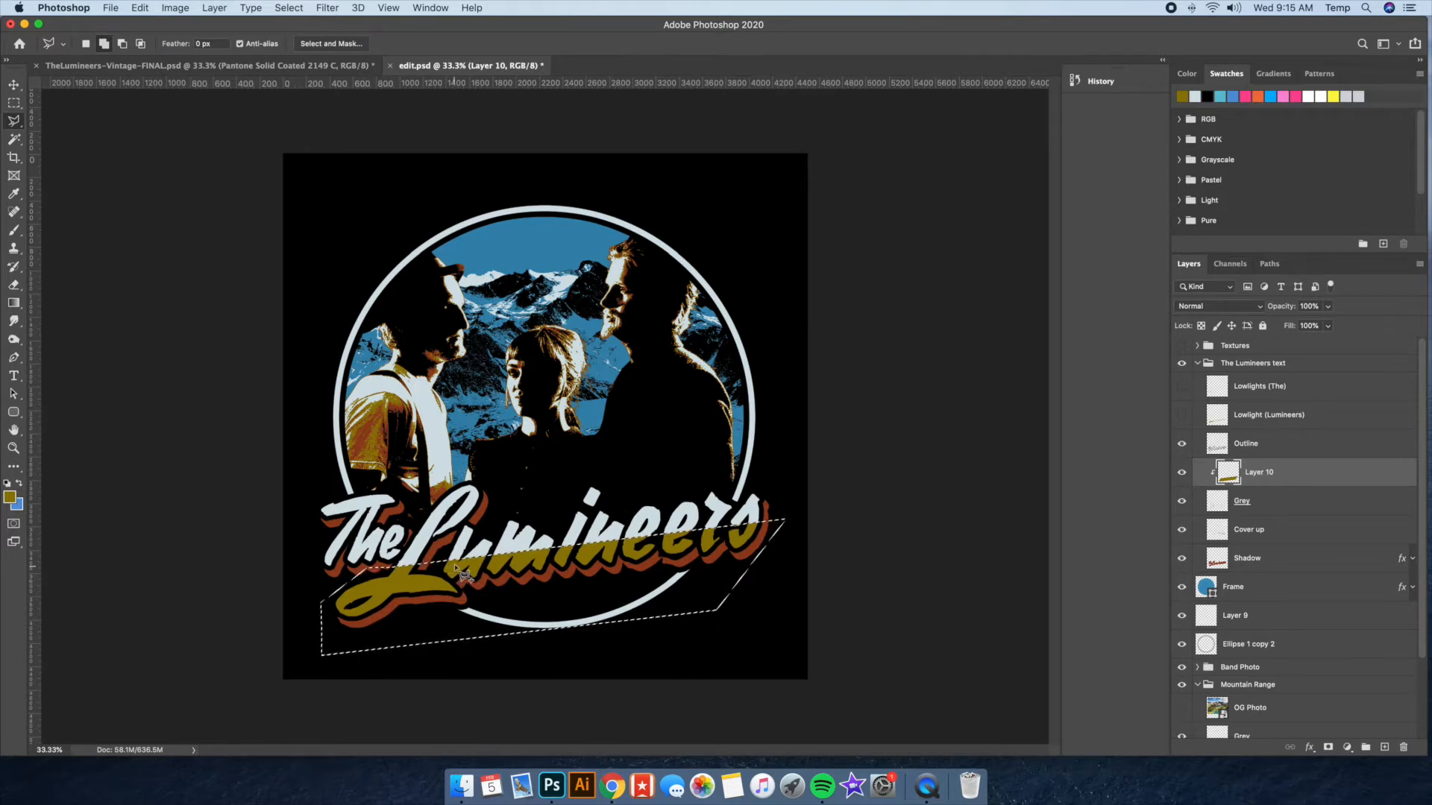
right_click(535, 396)
click(548, 390)
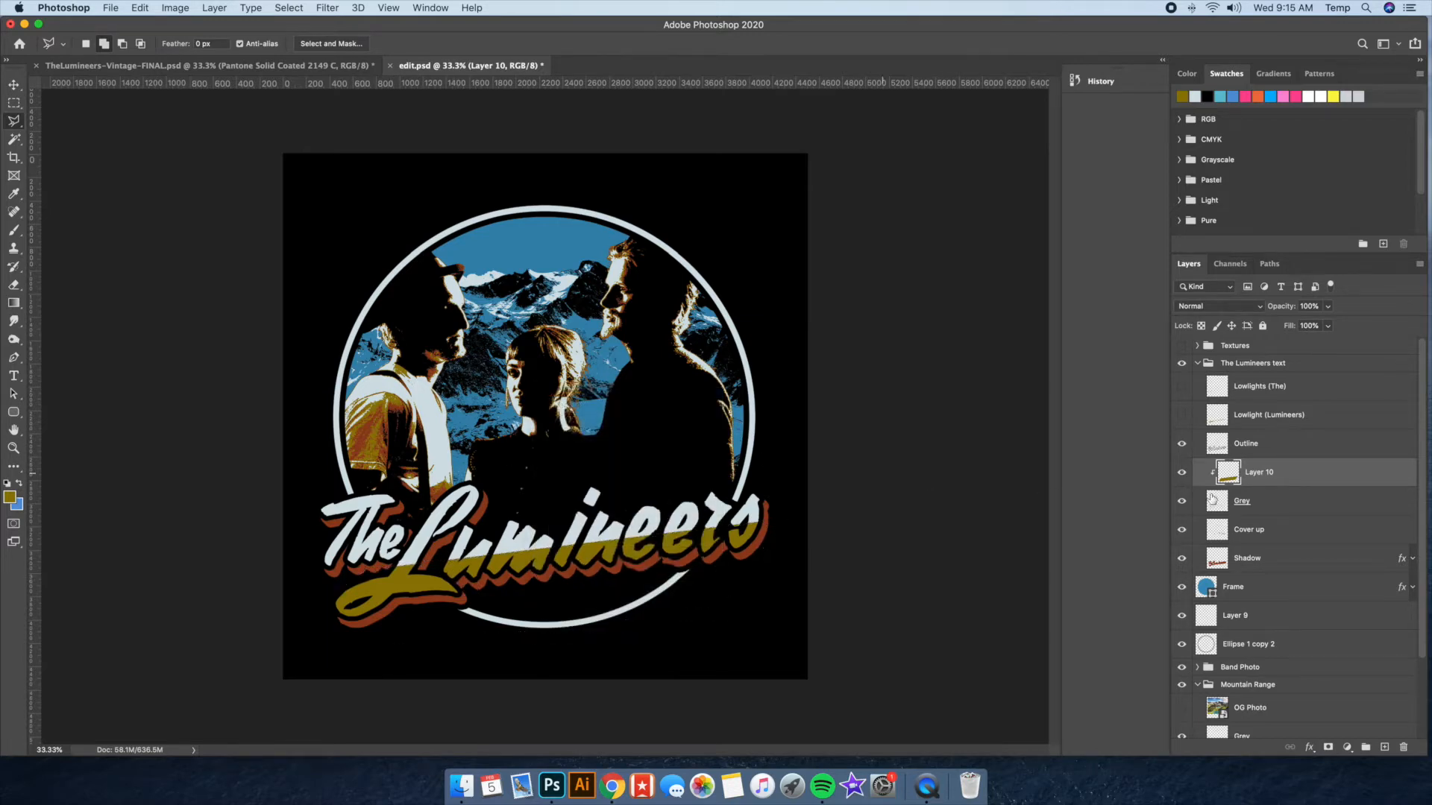
Duplicate the Grey layer above Layer 10 and clip Layer 10 to the original Grey layer again
click(1283, 504)
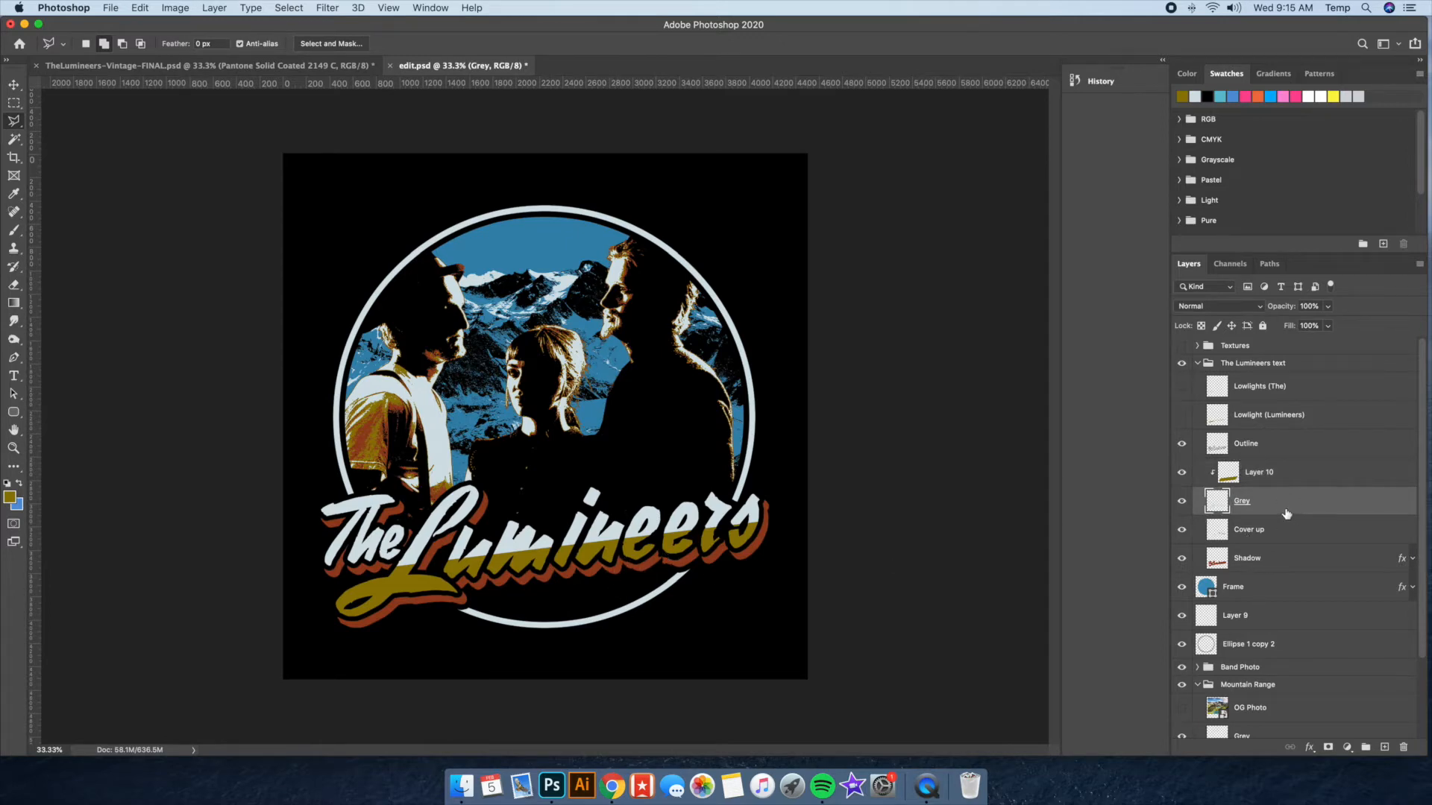
drag(1316, 504, 1307, 479)
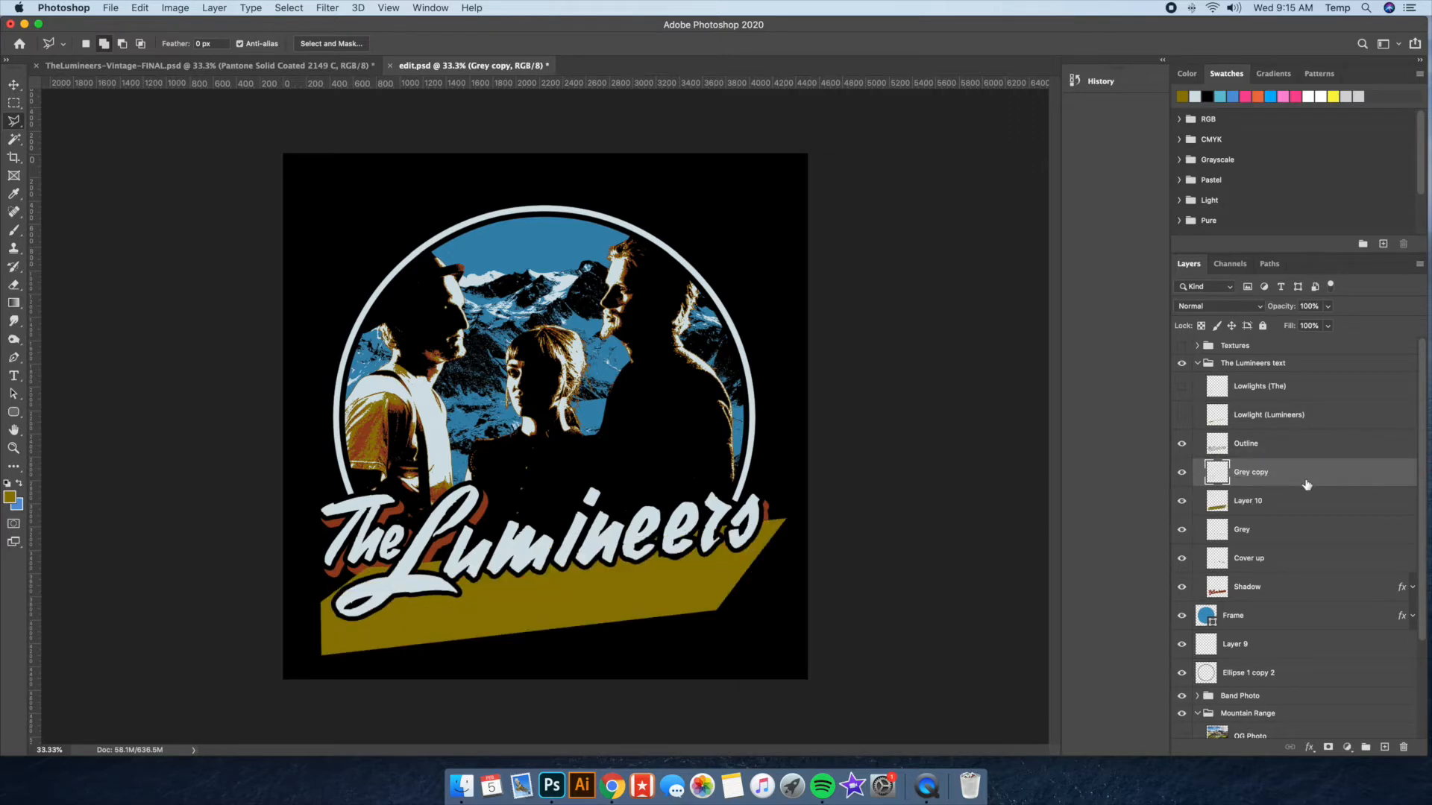
click(1267, 507)
right_click(1288, 505)
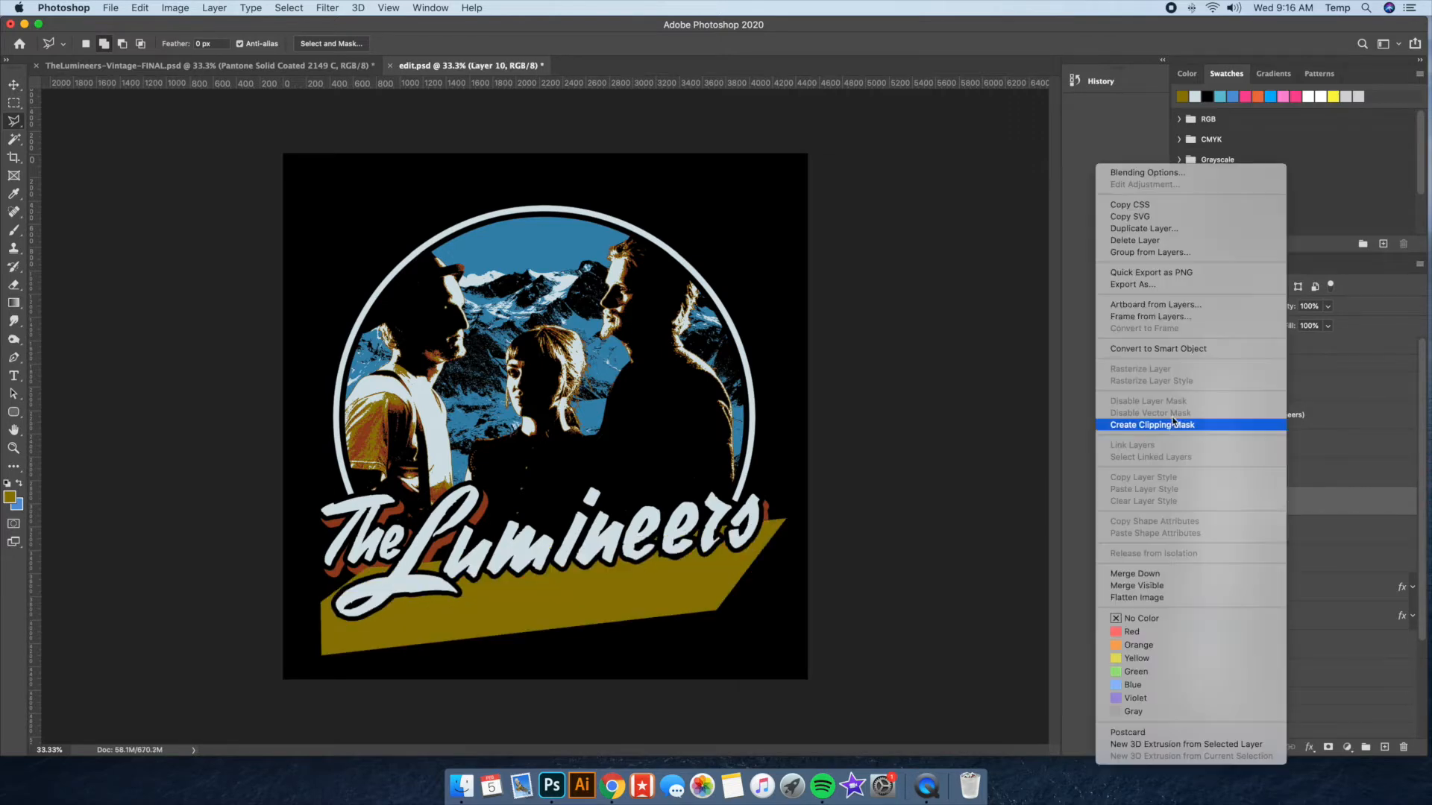
click(1168, 427)
Add a Stroke effect to the Grey copy layer, colored d3e0e5 from the lettering and positioned Inside
click(1286, 478)
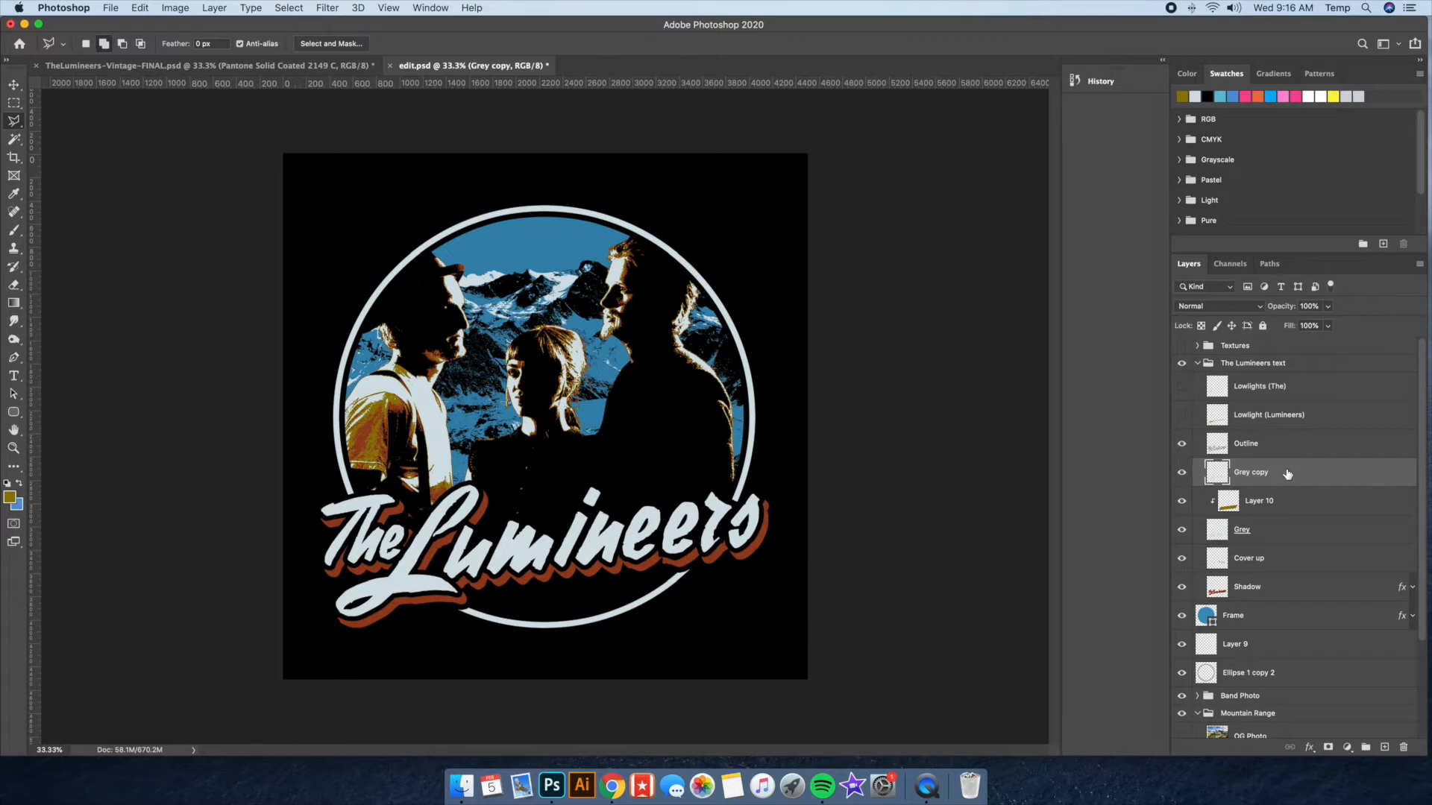
double_click(1289, 475)
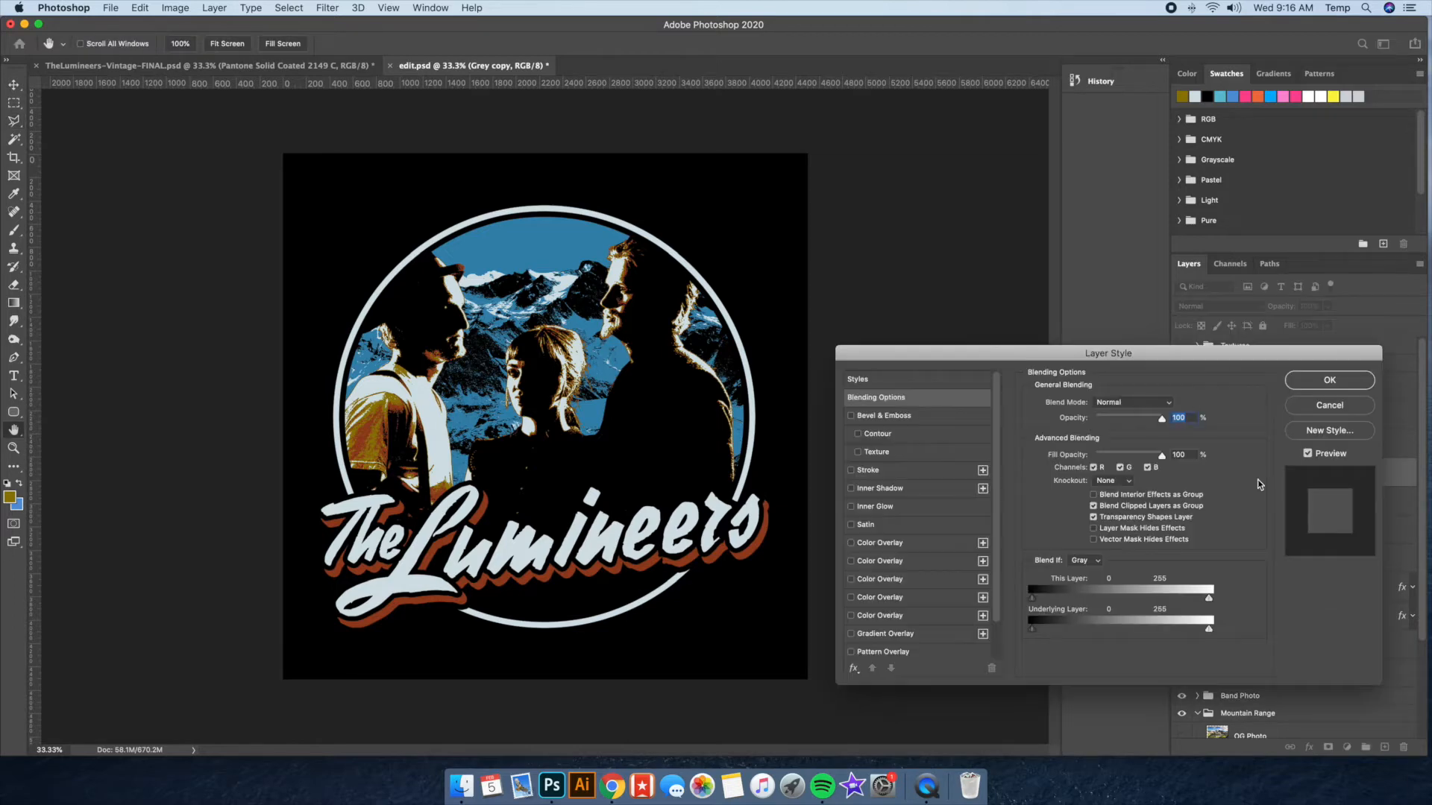
click(897, 476)
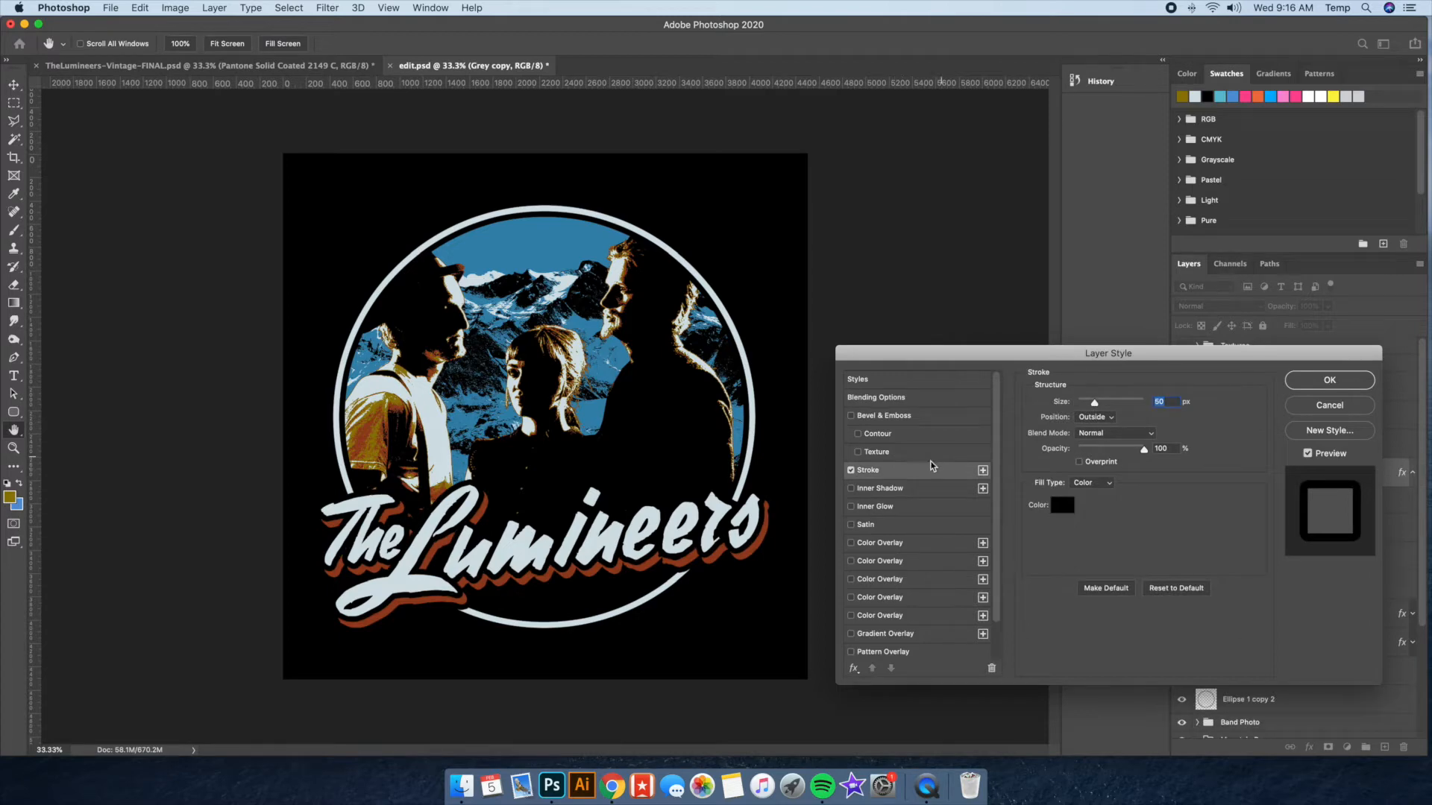
click(1062, 505)
click(701, 505)
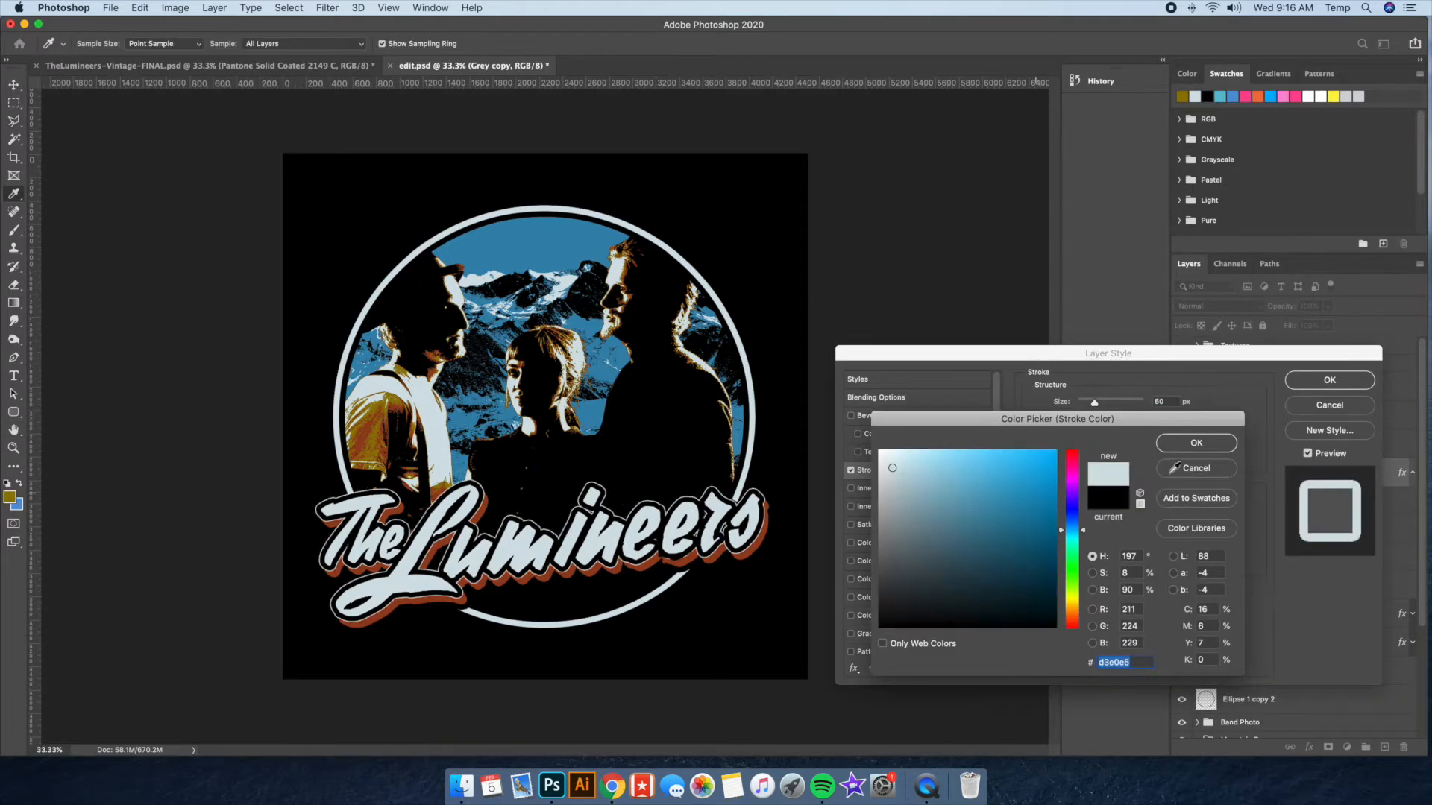
click(1197, 443)
click(1088, 418)
click(1090, 428)
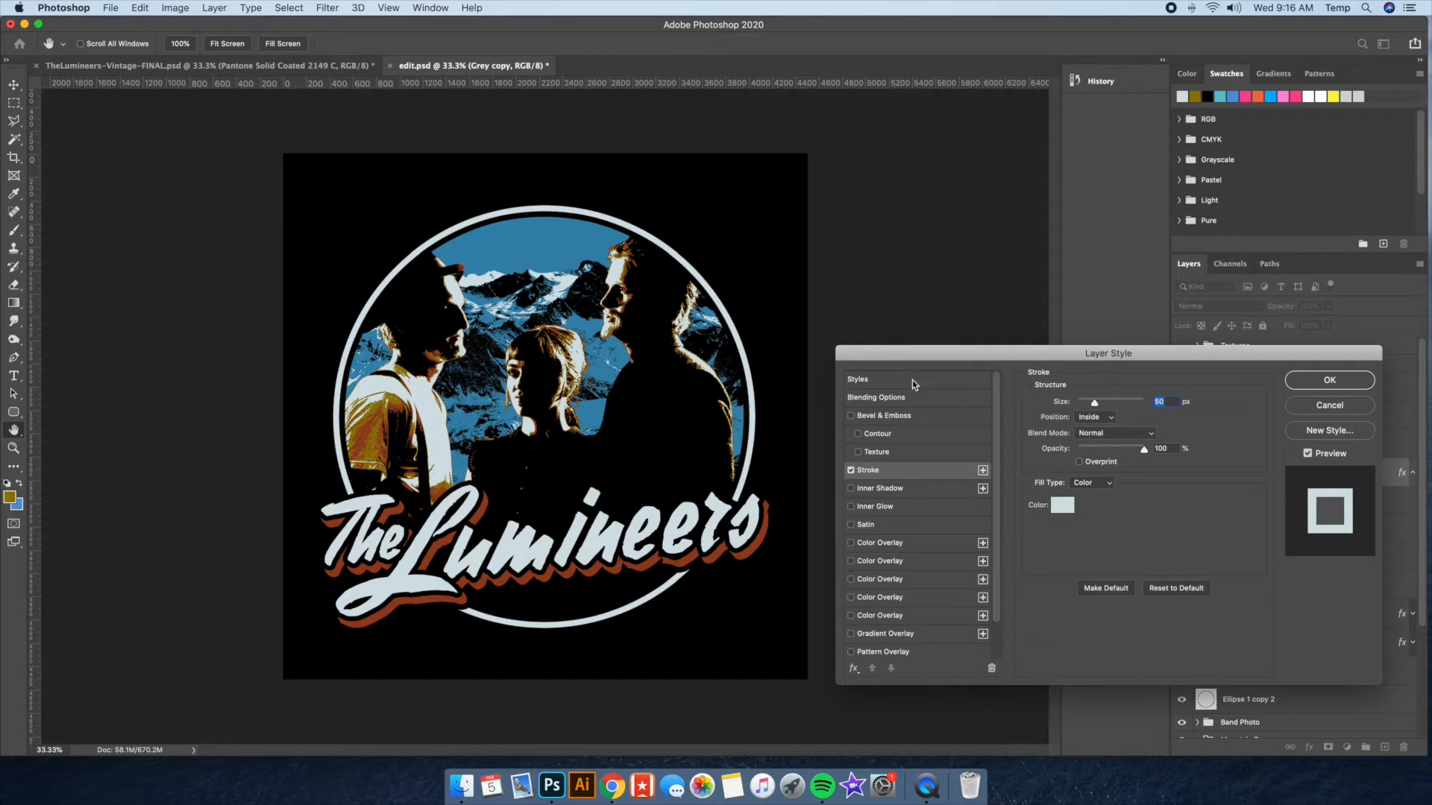
Set the Grey copy layer's Fill Opacity to 0% in its blending options
drag(1217, 352, 1178, 315)
drag(902, 322, 864, 323)
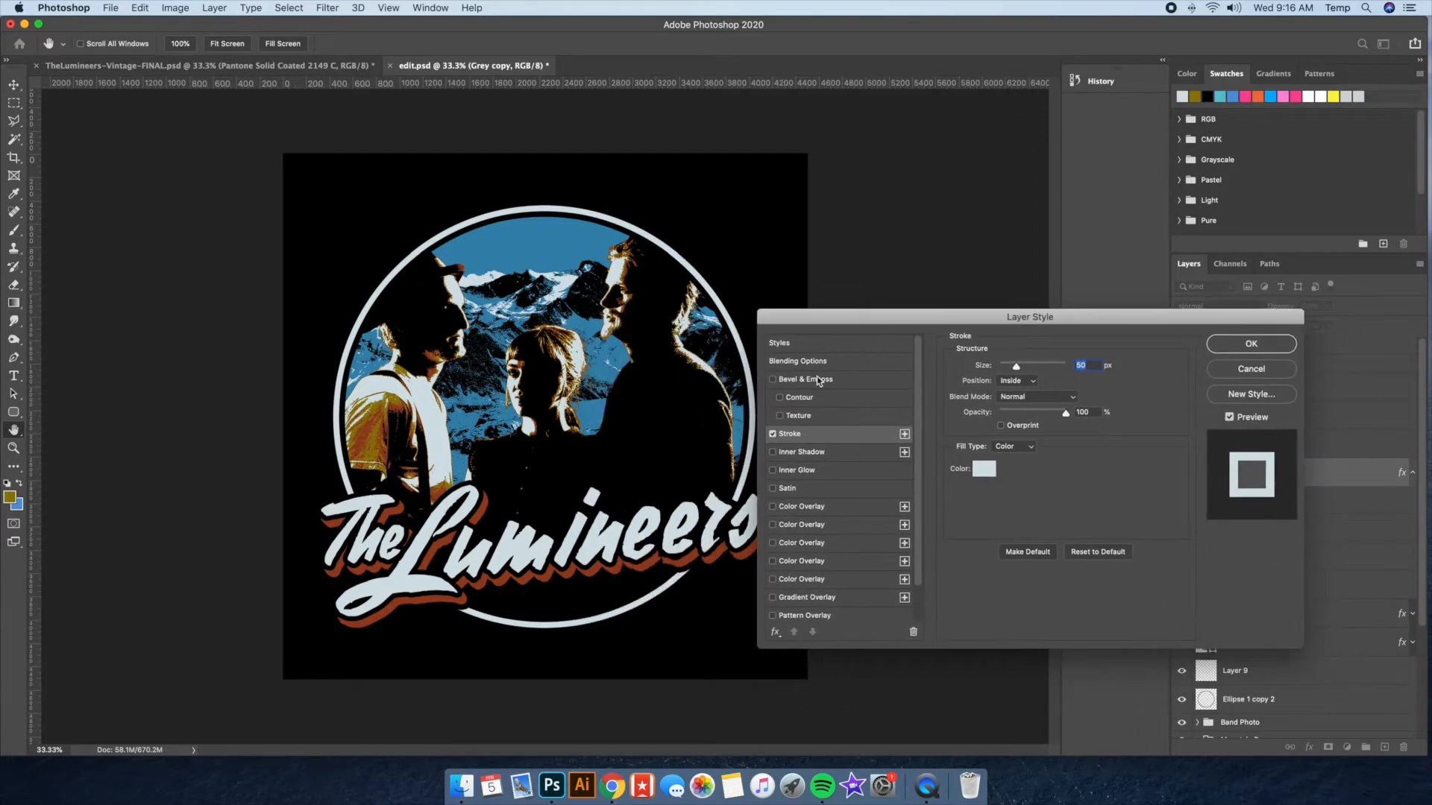
click(827, 364)
click(833, 348)
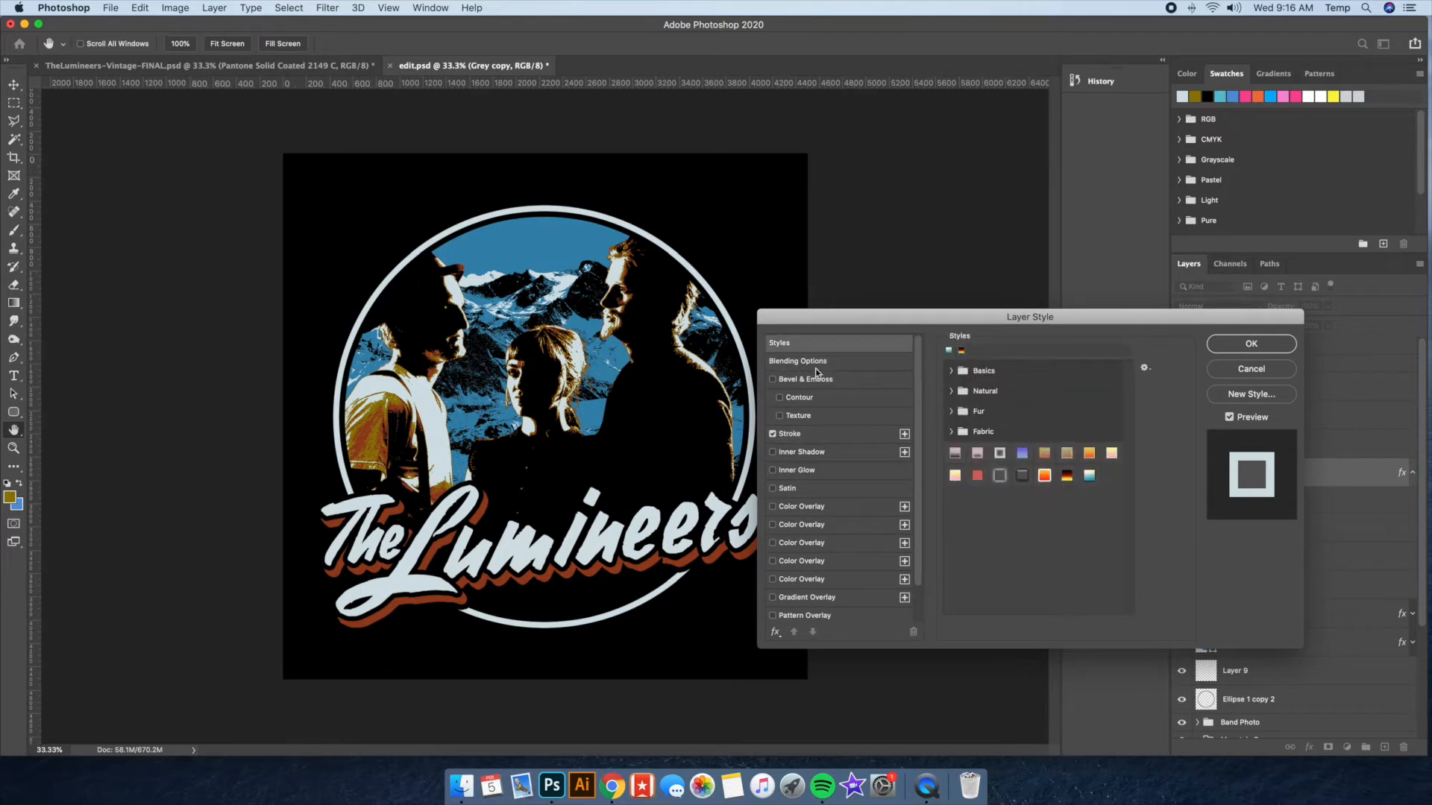
click(823, 366)
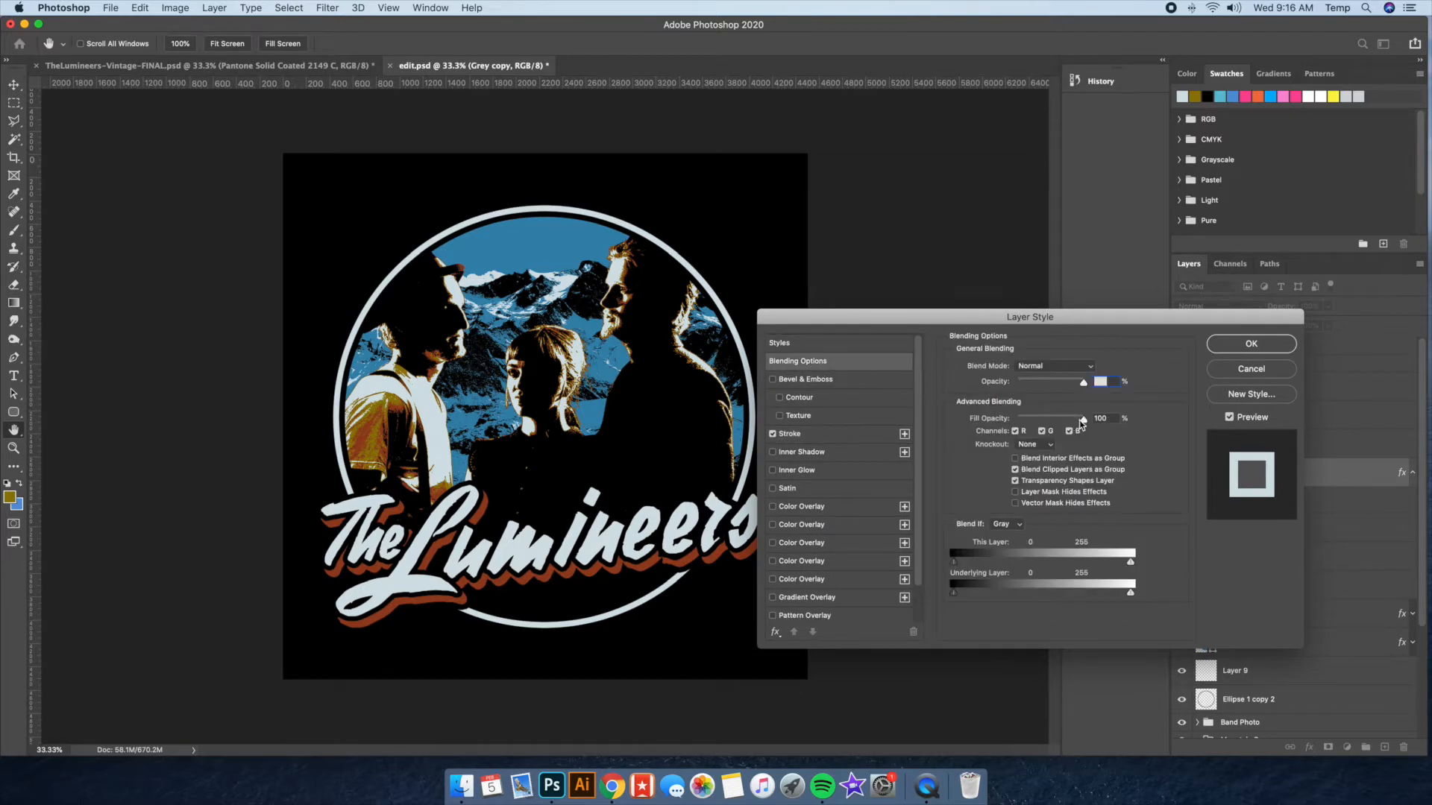
drag(1084, 422, 999, 420)
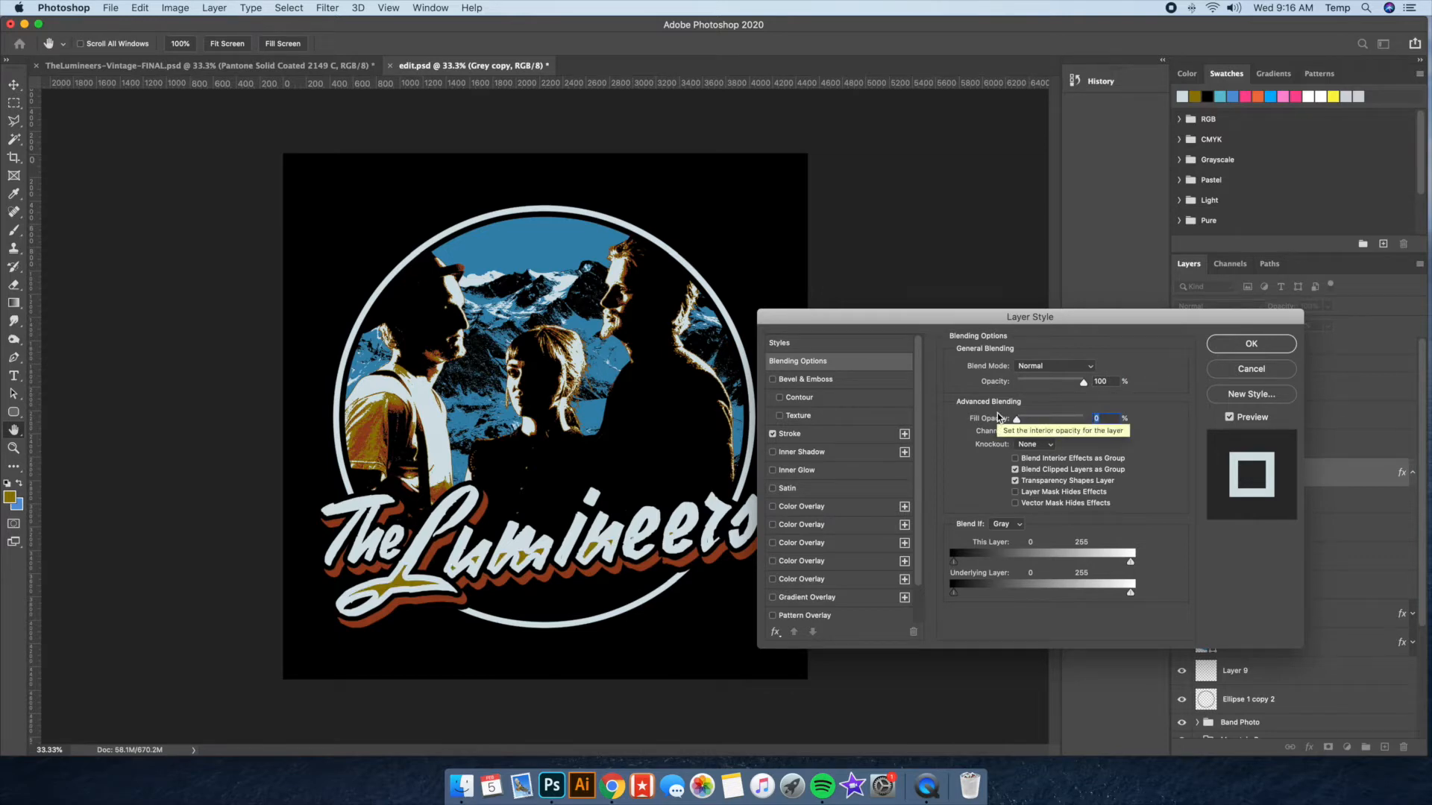
Set the Grey copy layer's stroke size to 15 px and apply the layer style
click(790, 434)
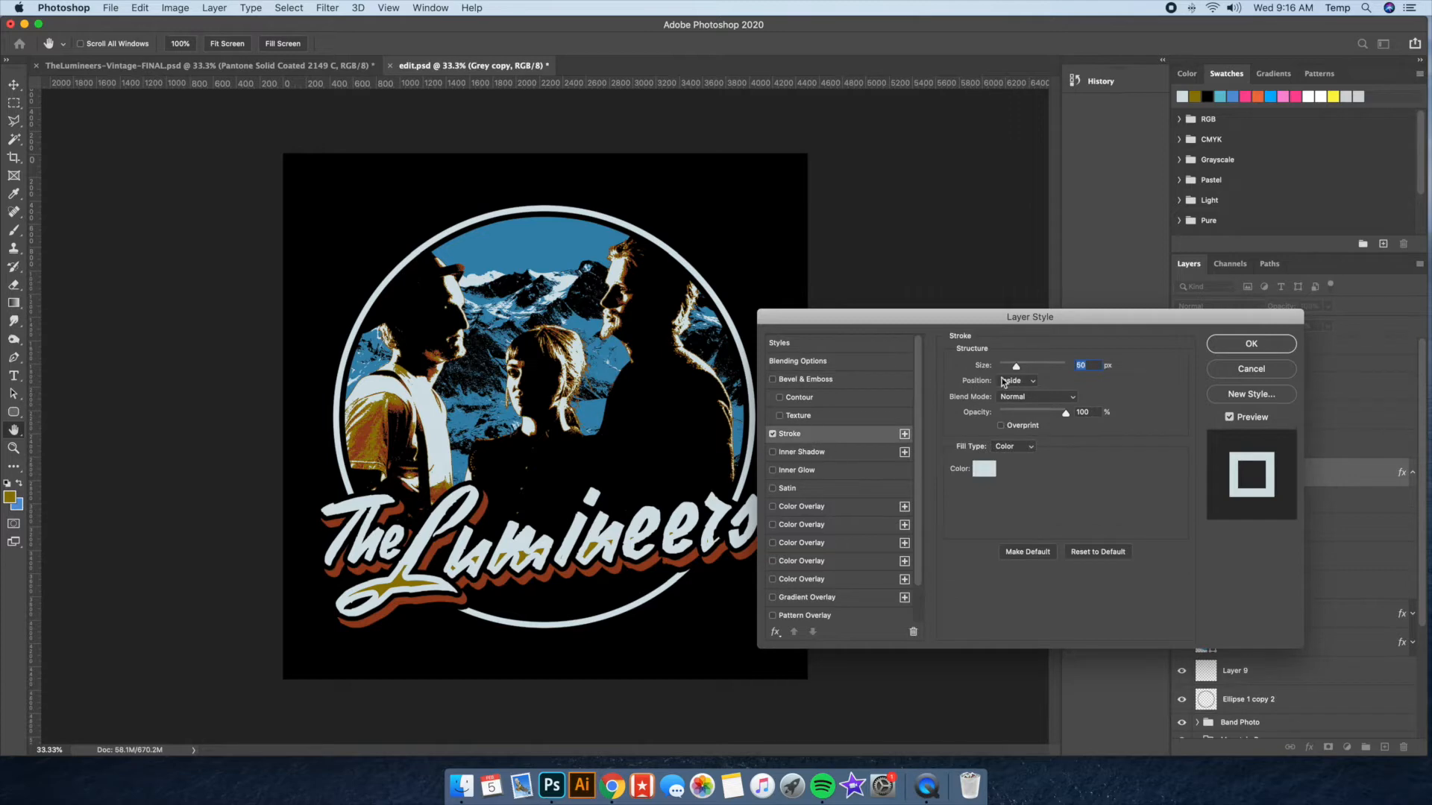
drag(1018, 370, 1007, 369)
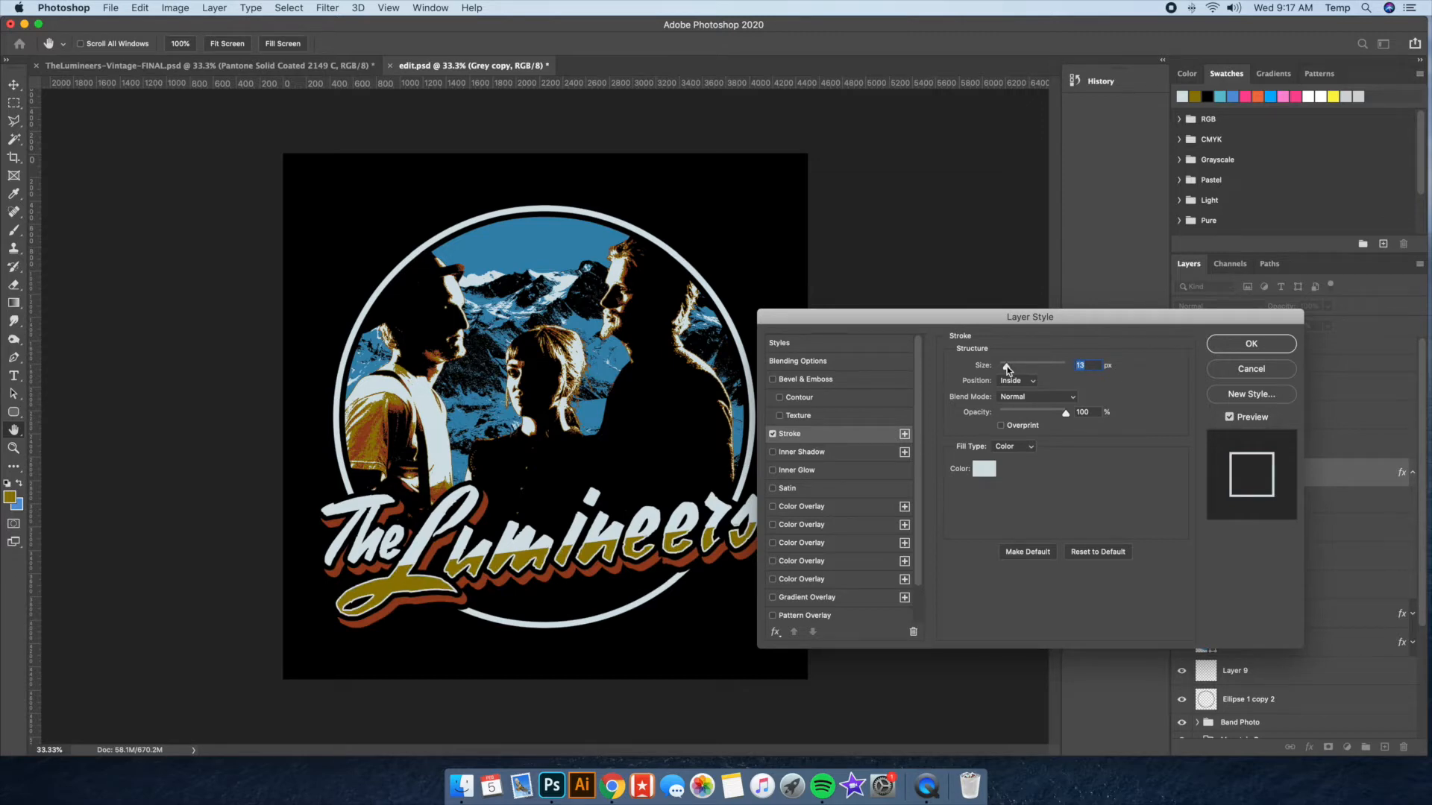
text(15)
click(1250, 343)
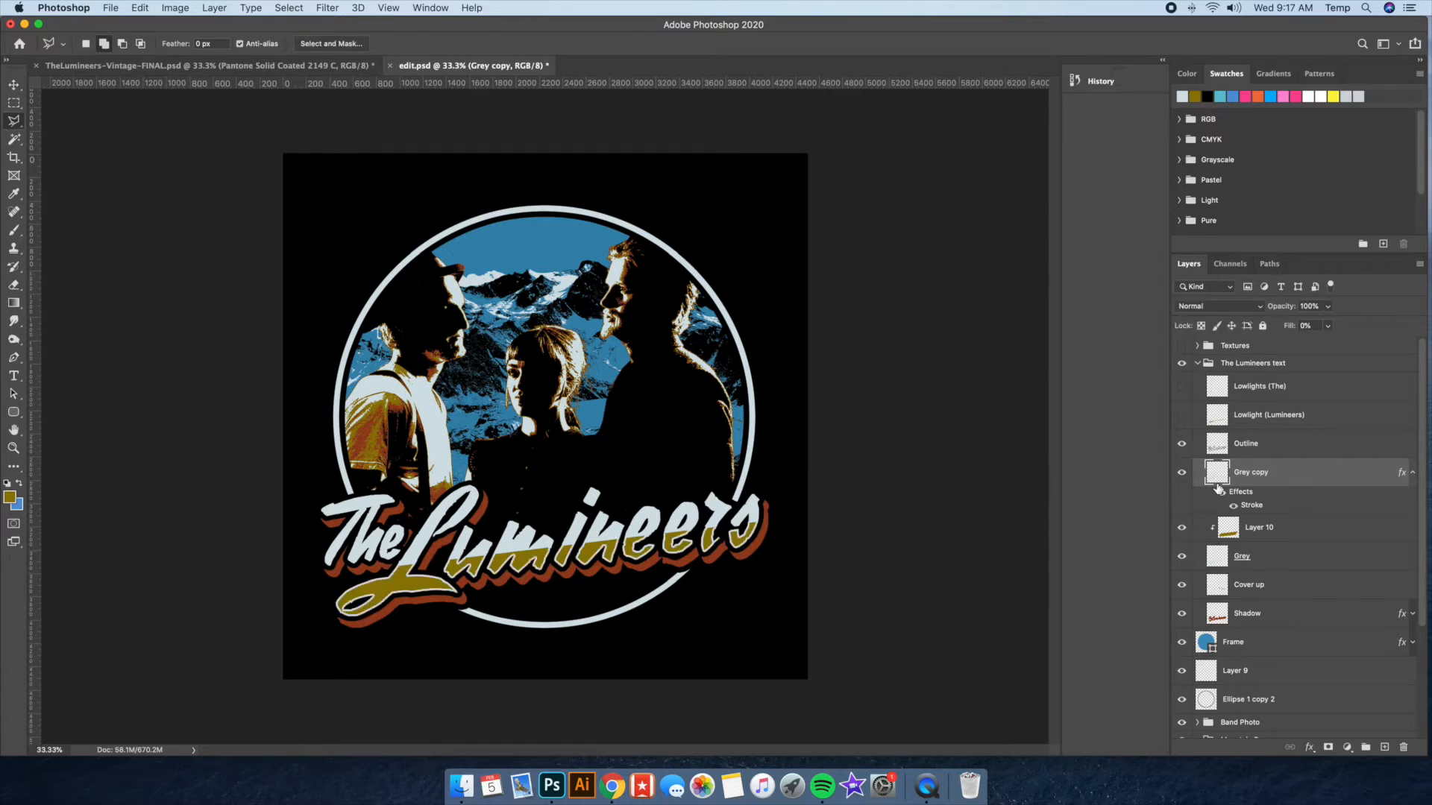
Select Layer 10 and preview the lettering with its olive fill hidden, leaving the layer visible
click(1282, 531)
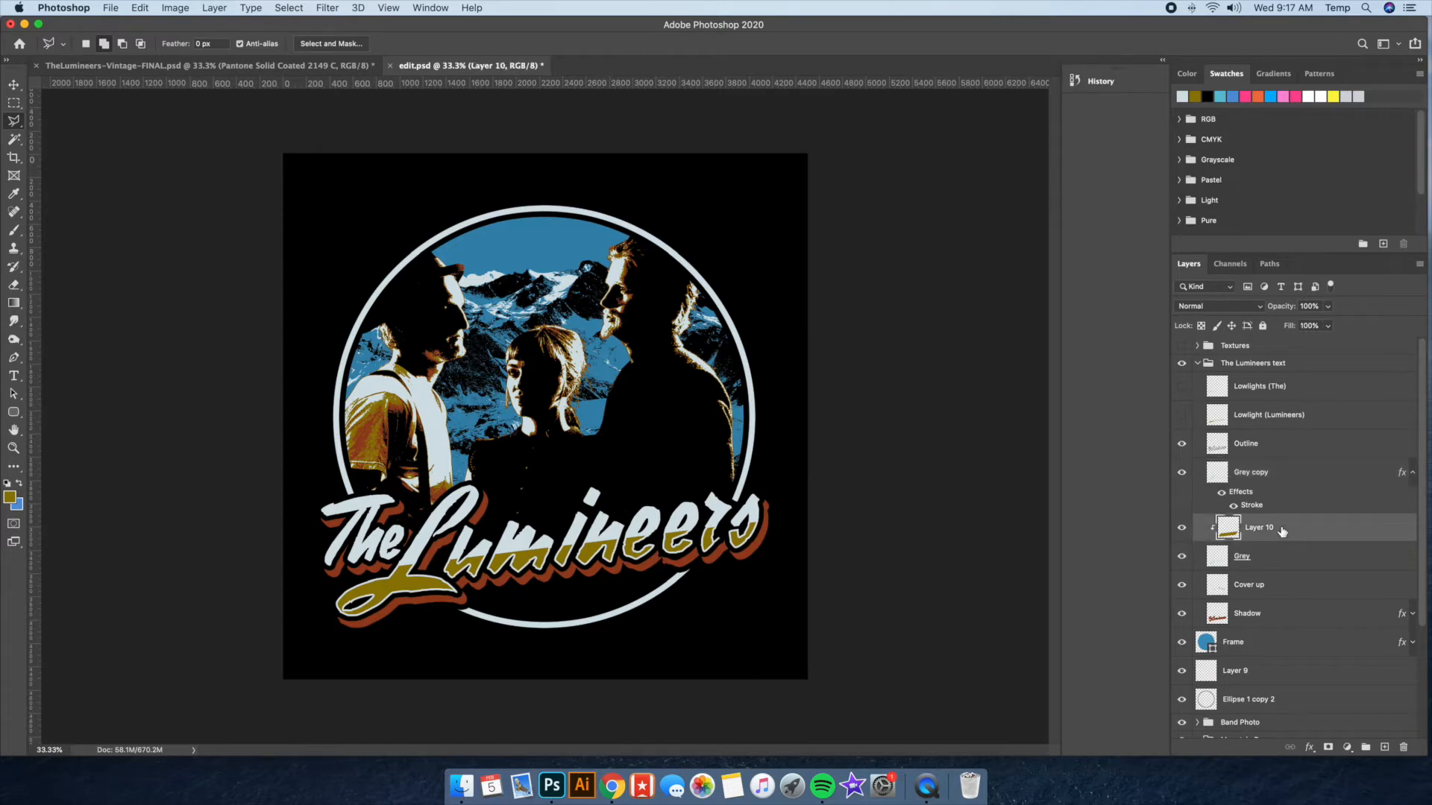
click(1181, 527)
click(1182, 527)
Activate the Smudge tool with a 28 px brush for Layer 10, checking which part of the L and u that layer colors
key(super+plus)
key(super+plus)
key(super+plus)
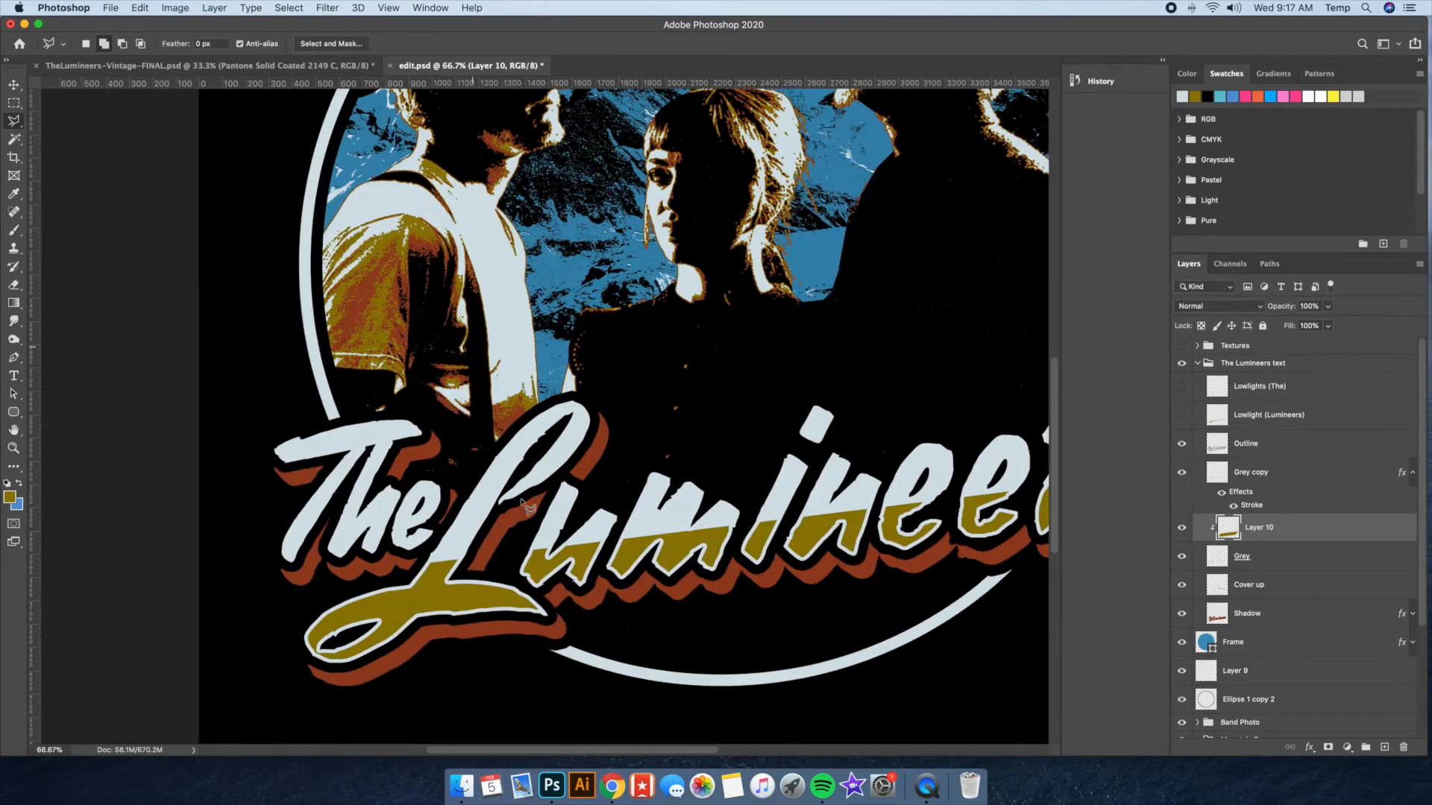
key(super+plus)
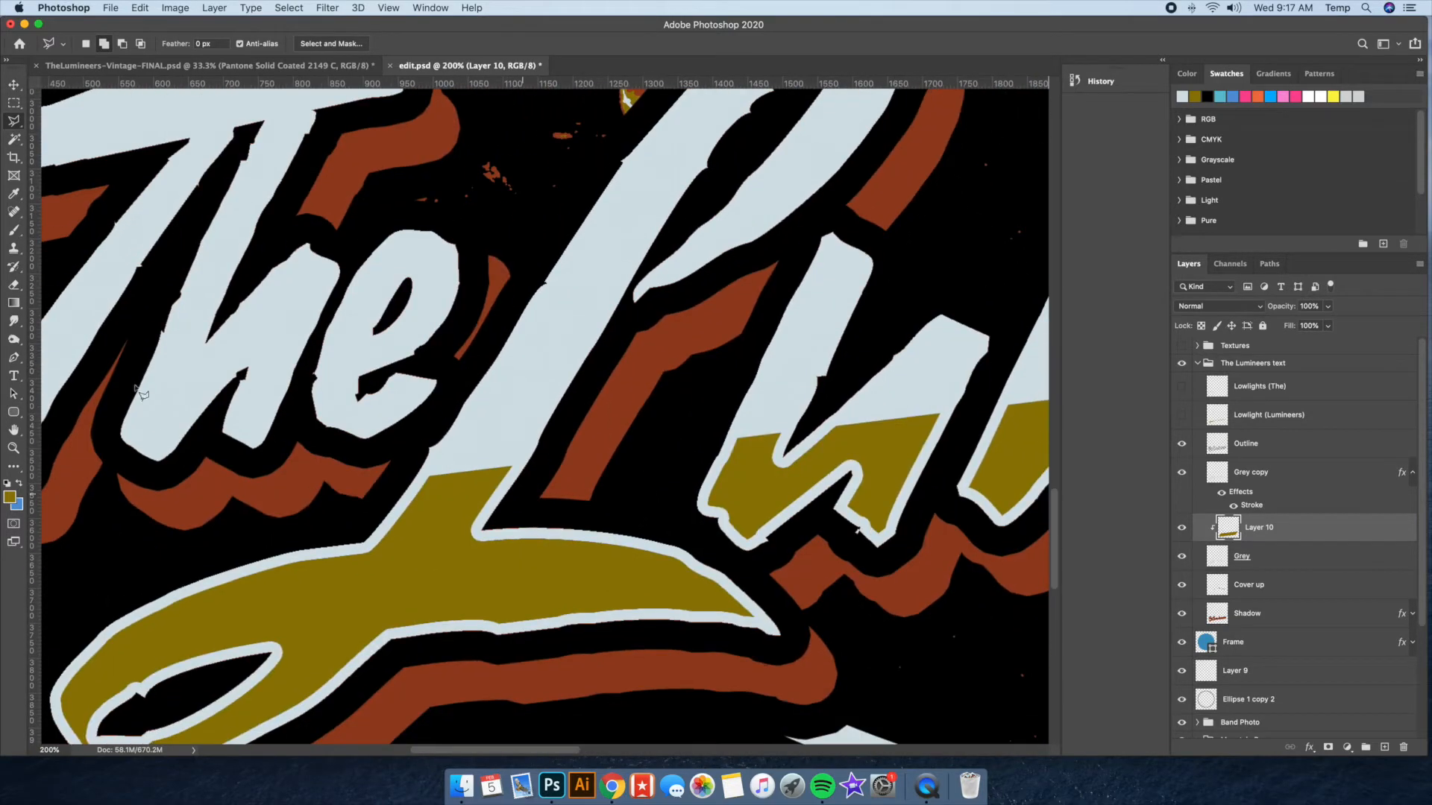
click(9, 324)
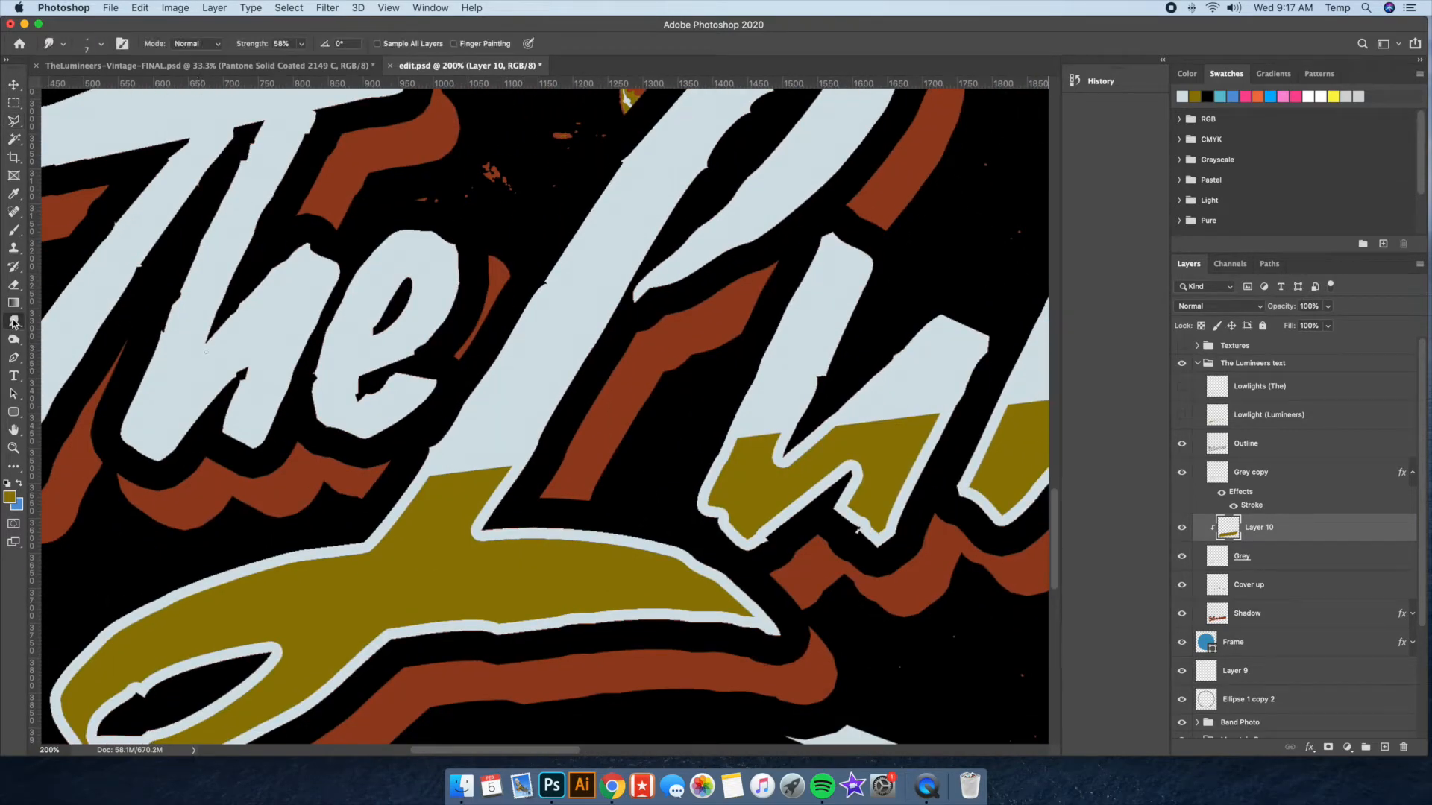
click(102, 44)
drag(81, 88, 85, 90)
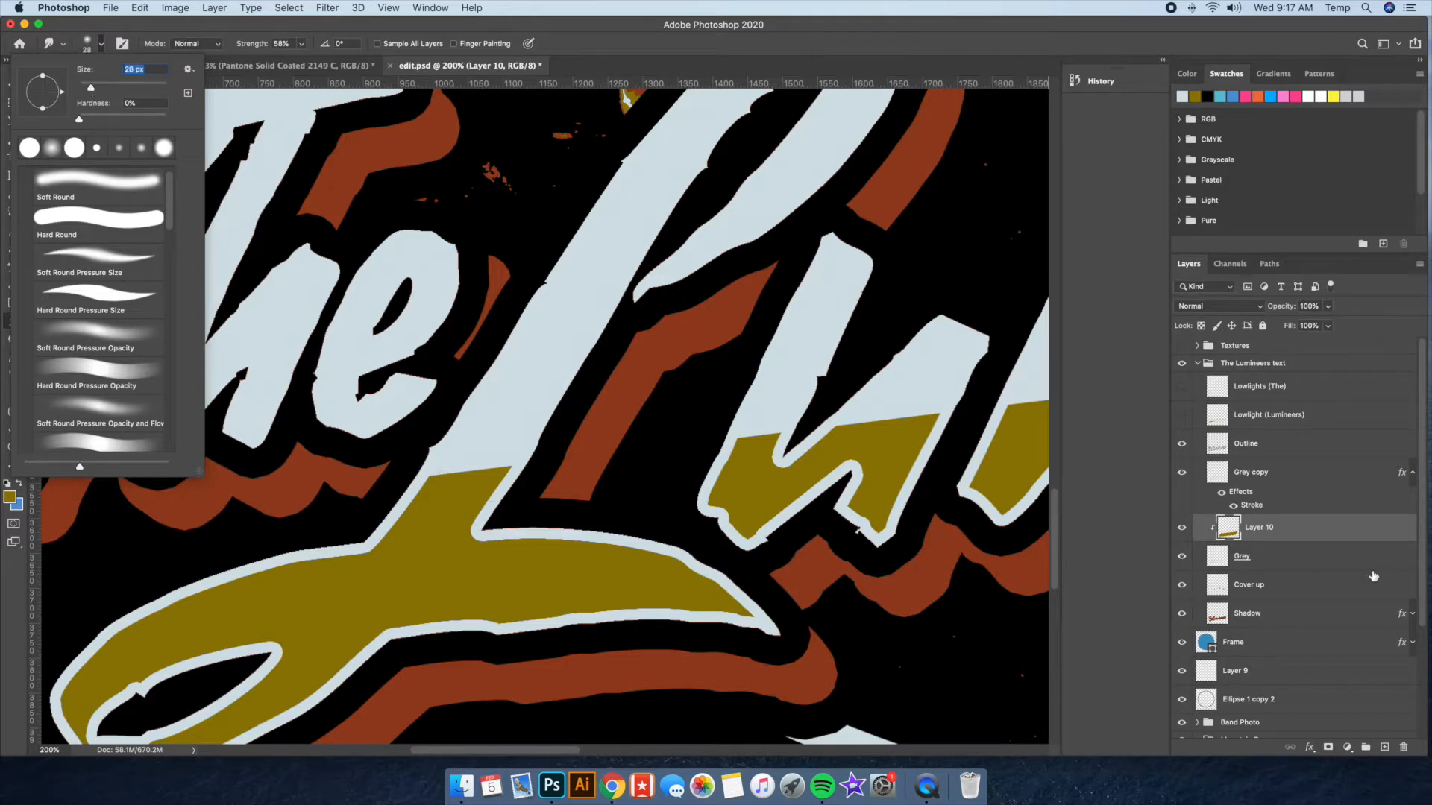
click(1301, 536)
click(1181, 529)
click(1181, 529)
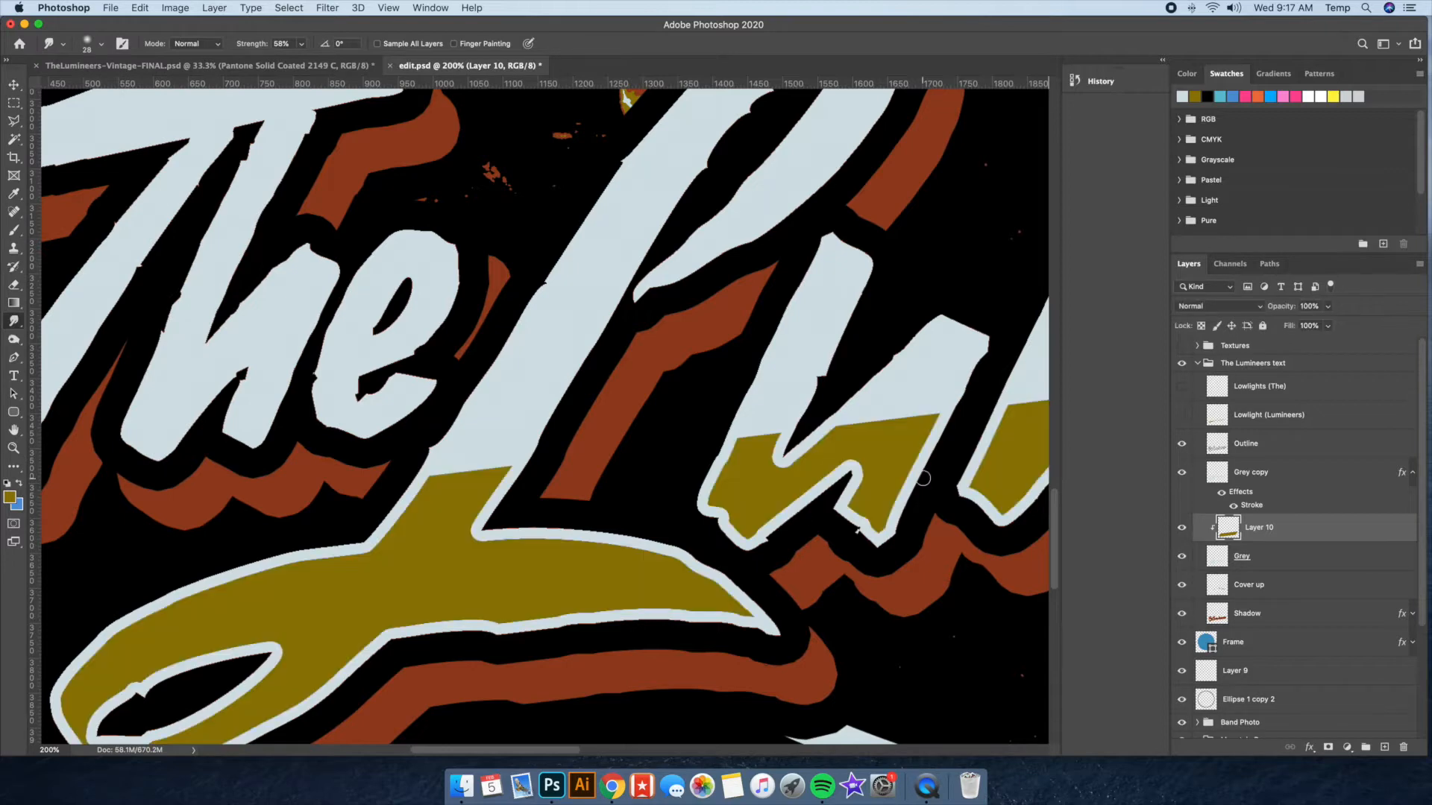
Temporarily show the Lowlights (The) layer to examine the edge of its blue fill across the word The
click(1182, 386)
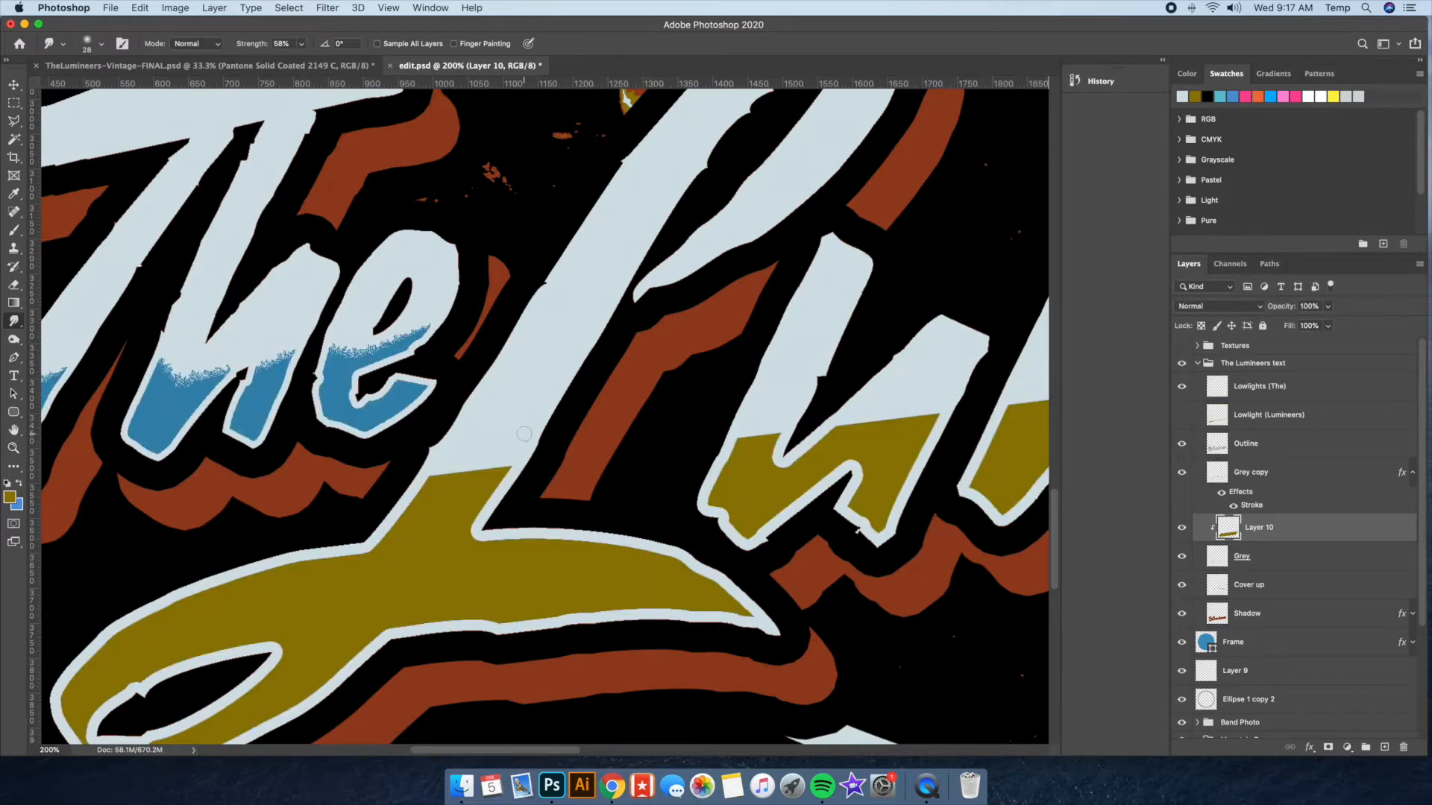
scroll(567, 430, left, 5)
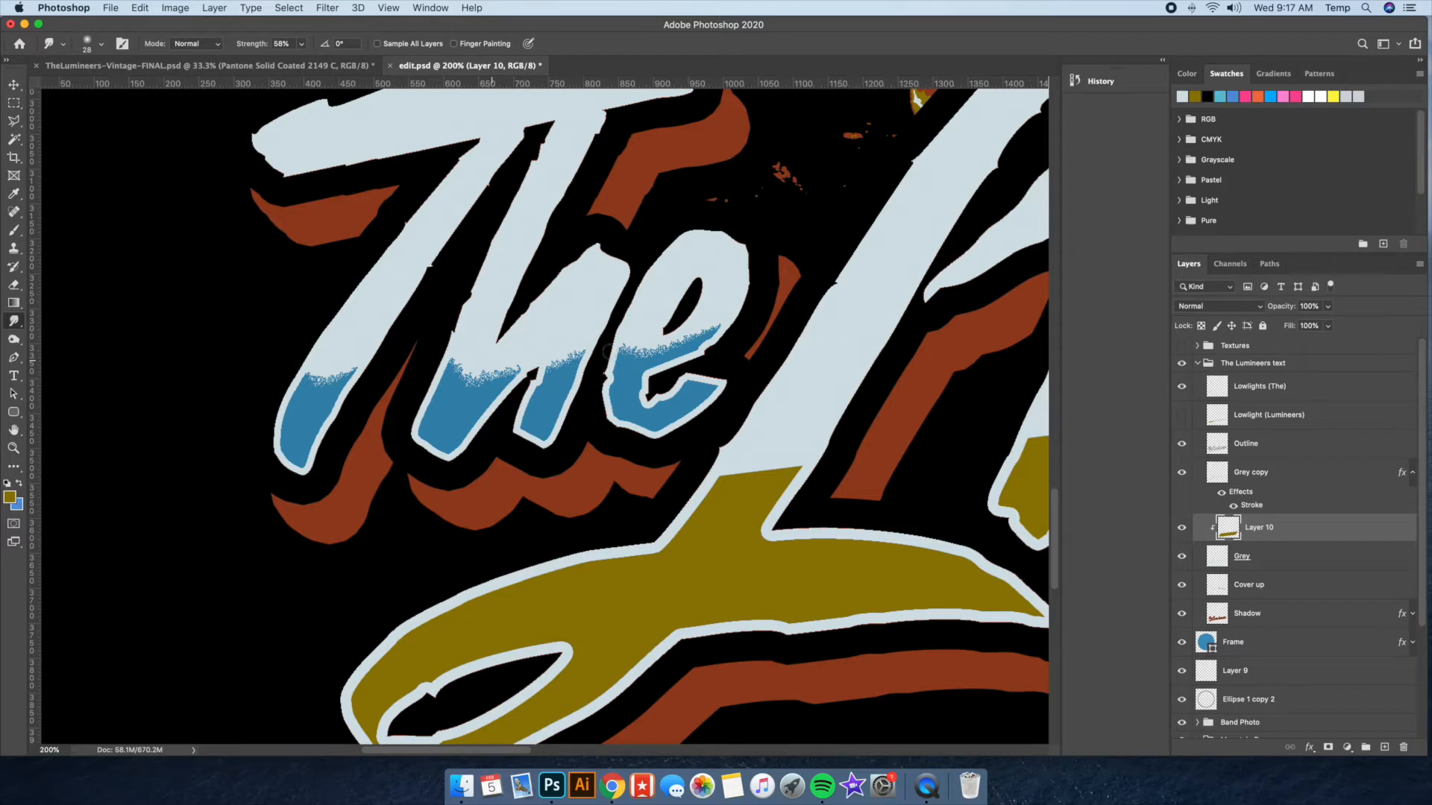
scroll(765, 360, right, 4)
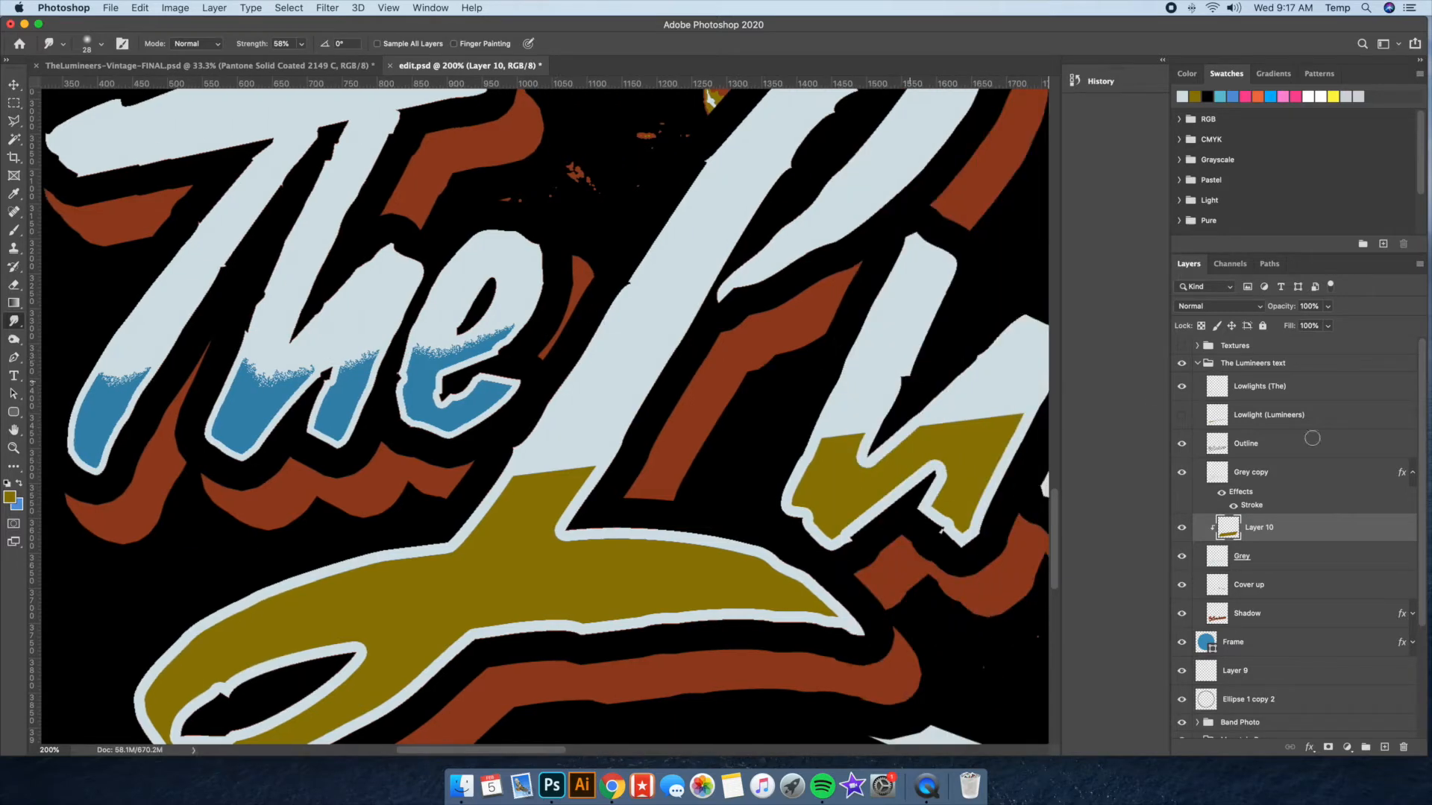
click(1182, 386)
Enlarge the Smudge brush to 43 px and smudge the upper edge of Layer 10's olive fill on the letter L
mouse_move(515, 474)
mouse_down()
mouse_move(561, 445)
mouse_move(535, 479)
mouse_move(583, 448)
mouse_up()
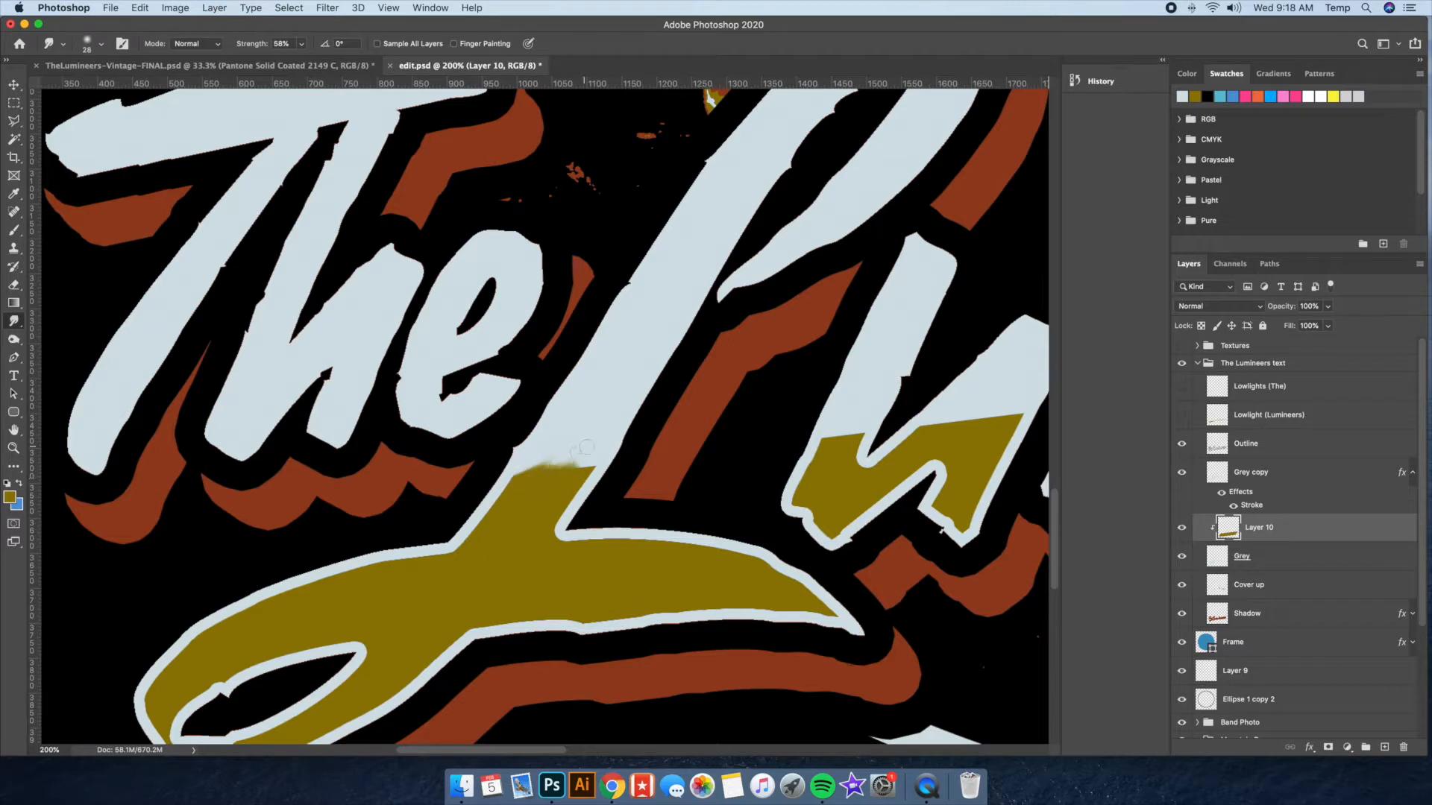
click(101, 44)
drag(90, 90, 96, 91)
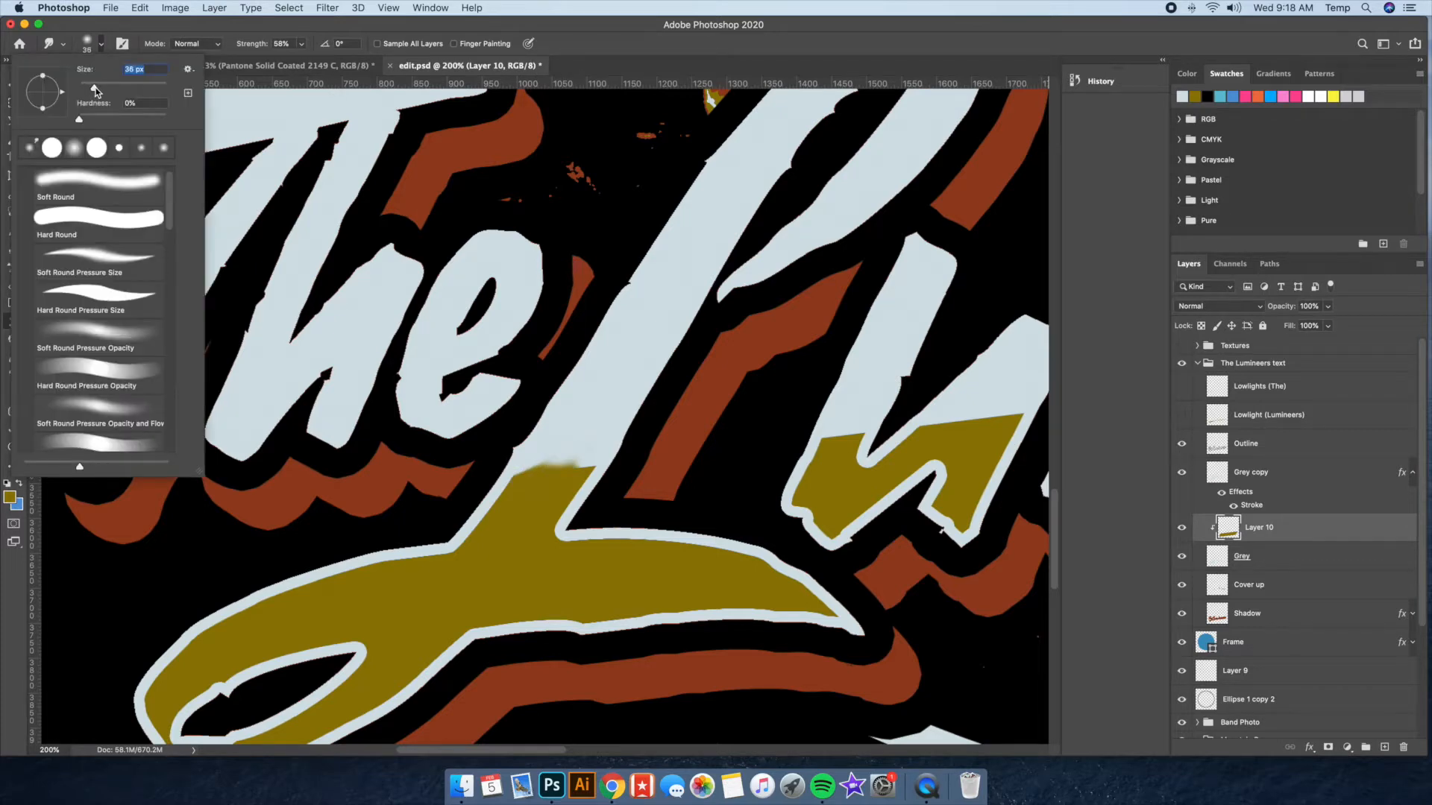
key(Return)
mouse_move(522, 470)
mouse_down()
mouse_move(597, 445)
mouse_move(554, 448)
mouse_move(567, 416)
mouse_move(623, 412)
mouse_up()
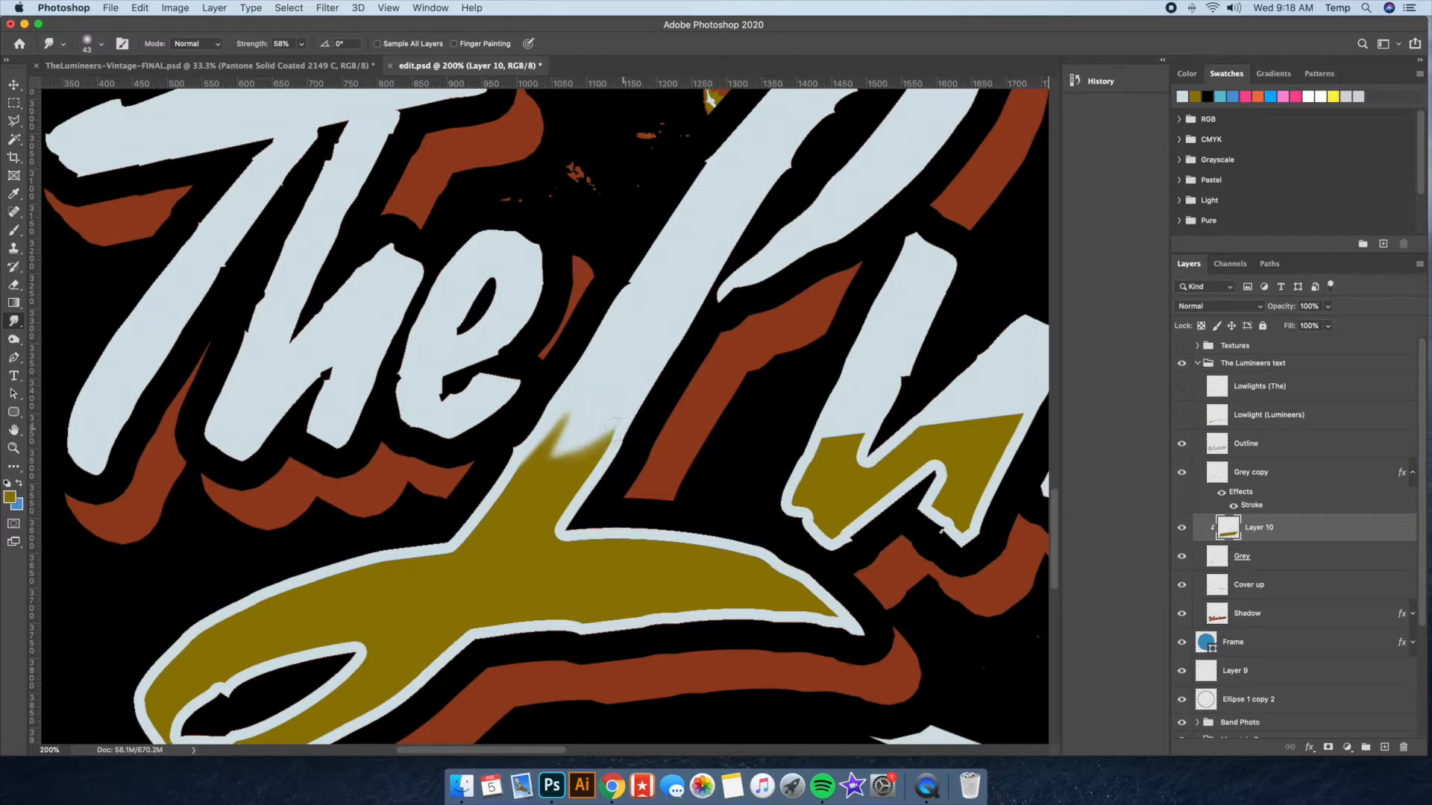
mouse_move(563, 425)
mouse_down()
mouse_move(567, 410)
mouse_move(576, 446)
mouse_up()
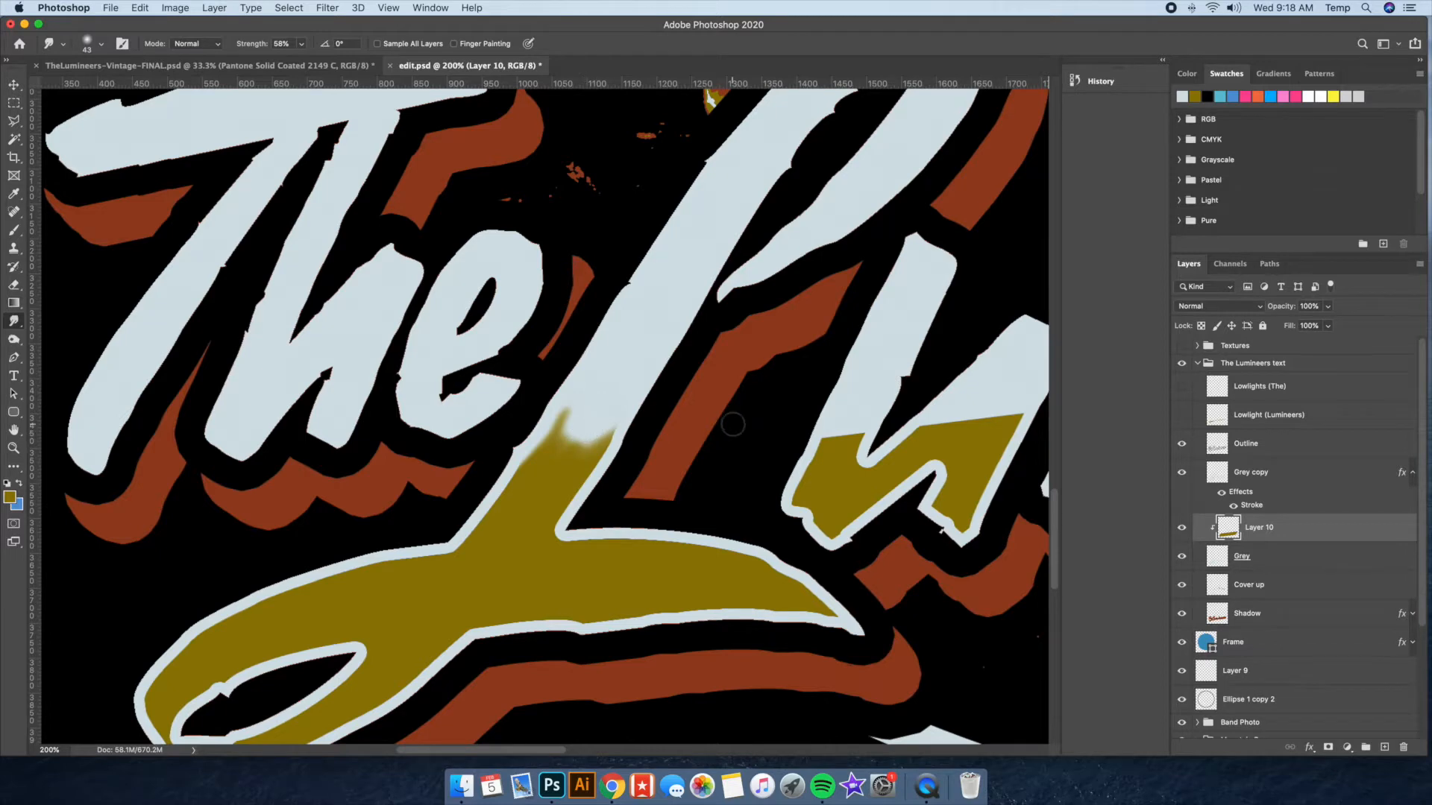
Smudge the upper edge of the olive fill unevenly upward across the letters u, m and i
scroll(735, 415, right, 4)
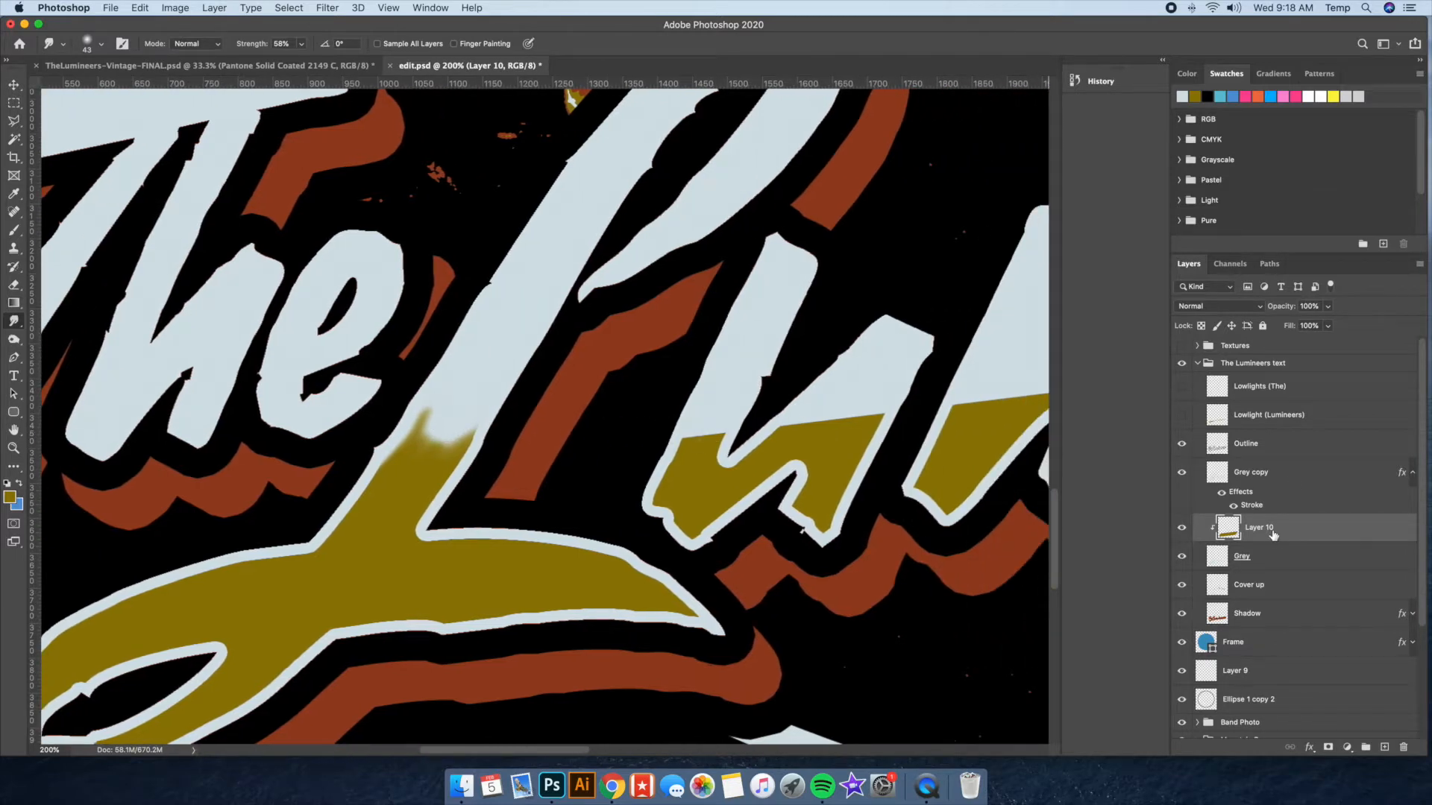
mouse_move(694, 441)
mouse_down()
mouse_move(706, 402)
mouse_move(728, 416)
mouse_move(742, 397)
mouse_move(765, 423)
mouse_move(842, 421)
mouse_up()
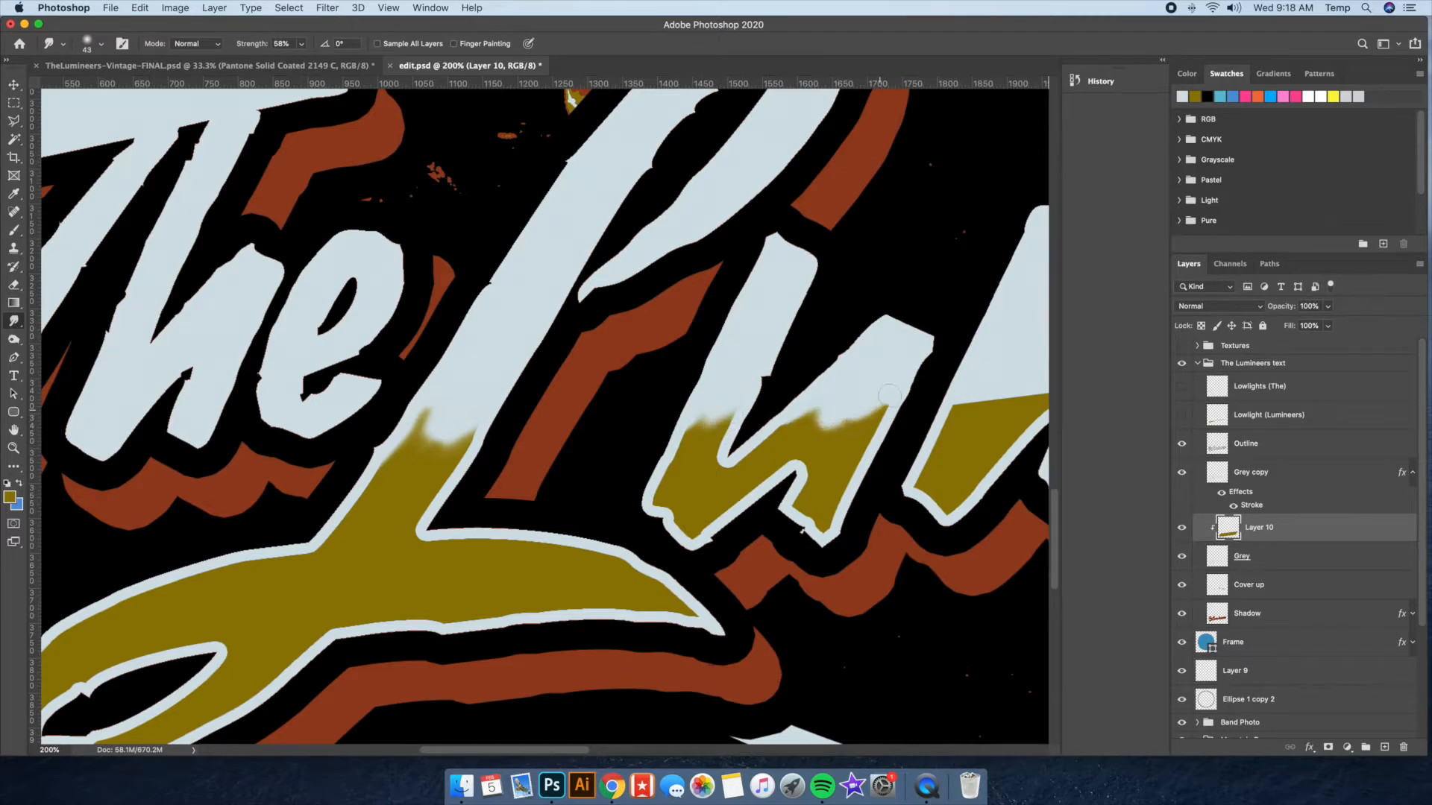
scroll(895, 407, right, 5)
drag(768, 410, 878, 384)
scroll(743, 375, right, 5)
mouse_move(717, 384)
mouse_down()
mouse_move(850, 364)
mouse_move(754, 388)
mouse_up()
drag(843, 380, 888, 354)
Smudge the upper edge of the olive fill across the letter n and both e's of Lumineers
scroll(906, 344, right, 5)
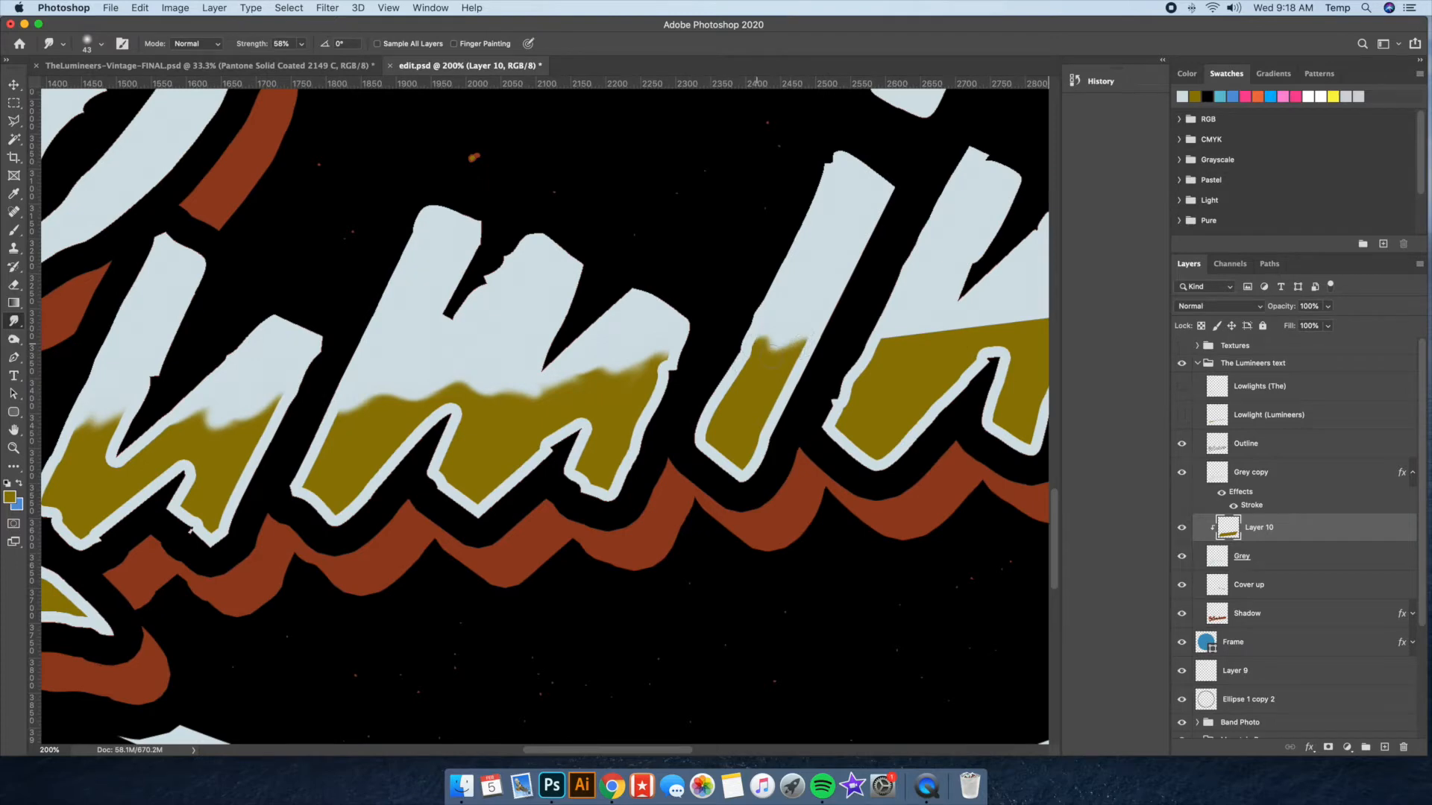
scroll(597, 331, right, 5)
drag(586, 343, 603, 347)
mouse_move(723, 335)
mouse_down()
mouse_move(767, 333)
mouse_move(714, 327)
mouse_move(791, 321)
mouse_move(702, 343)
mouse_up()
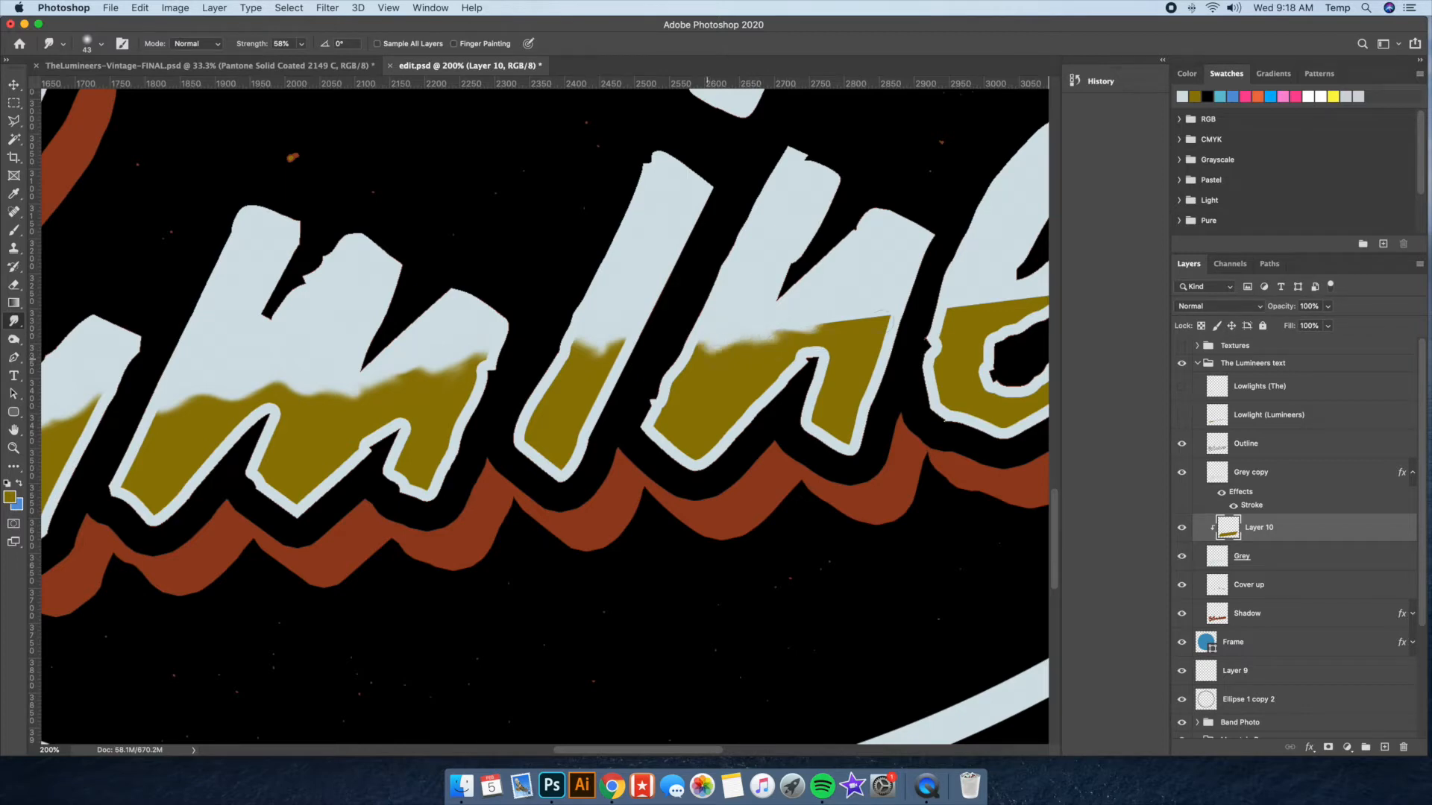
drag(841, 319, 895, 299)
scroll(877, 316, right, 5)
drag(825, 312, 891, 291)
mouse_move(772, 320)
mouse_down()
mouse_move(781, 287)
mouse_move(798, 306)
mouse_move(846, 293)
mouse_up()
scroll(846, 313, right, 9)
mouse_move(693, 269)
mouse_down()
mouse_move(720, 287)
mouse_move(811, 264)
mouse_up()
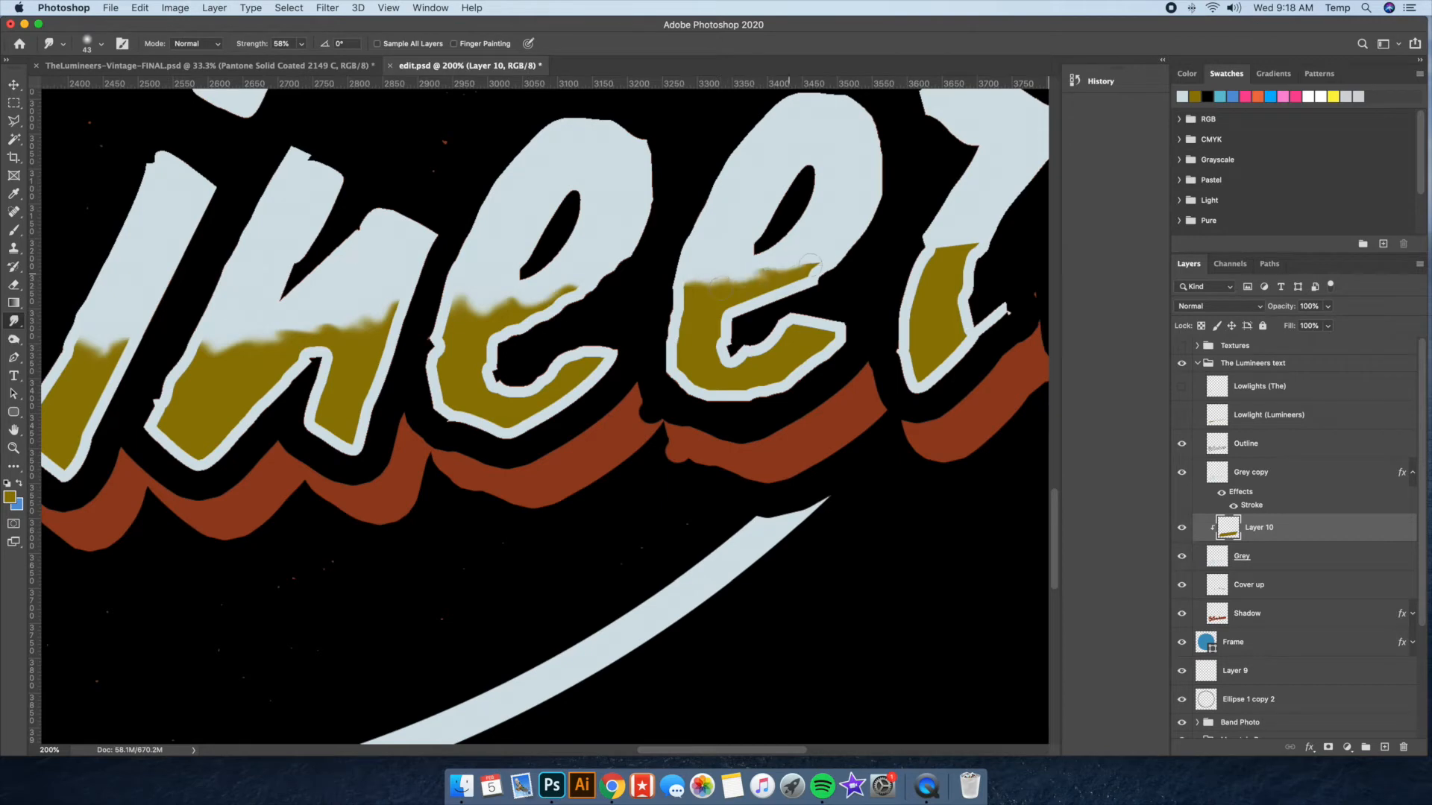
Smudge the upper edge of the olive fill on the final letters r and s
scroll(870, 240, right, 5)
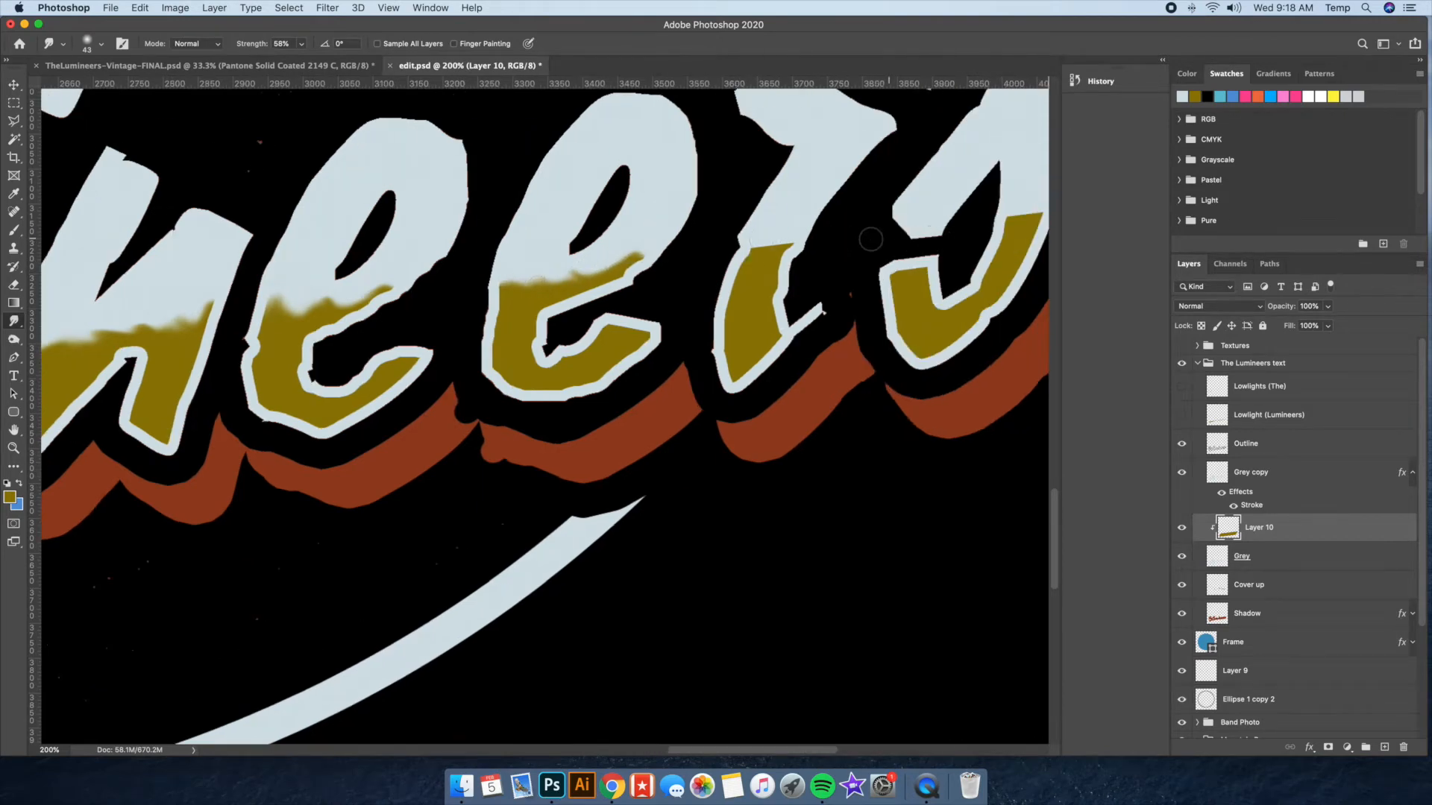
scroll(870, 239, up, 3)
mouse_move(755, 356)
mouse_down()
mouse_move(900, 333)
mouse_move(759, 299)
mouse_move(745, 322)
mouse_move(783, 299)
mouse_up()
scroll(900, 334, right, 5)
scroll(899, 334, right, 2)
Merge the Grey copy, Layer 10 and Grey layers of the lettering into a single layer
key(super+minus)
key(super+minus)
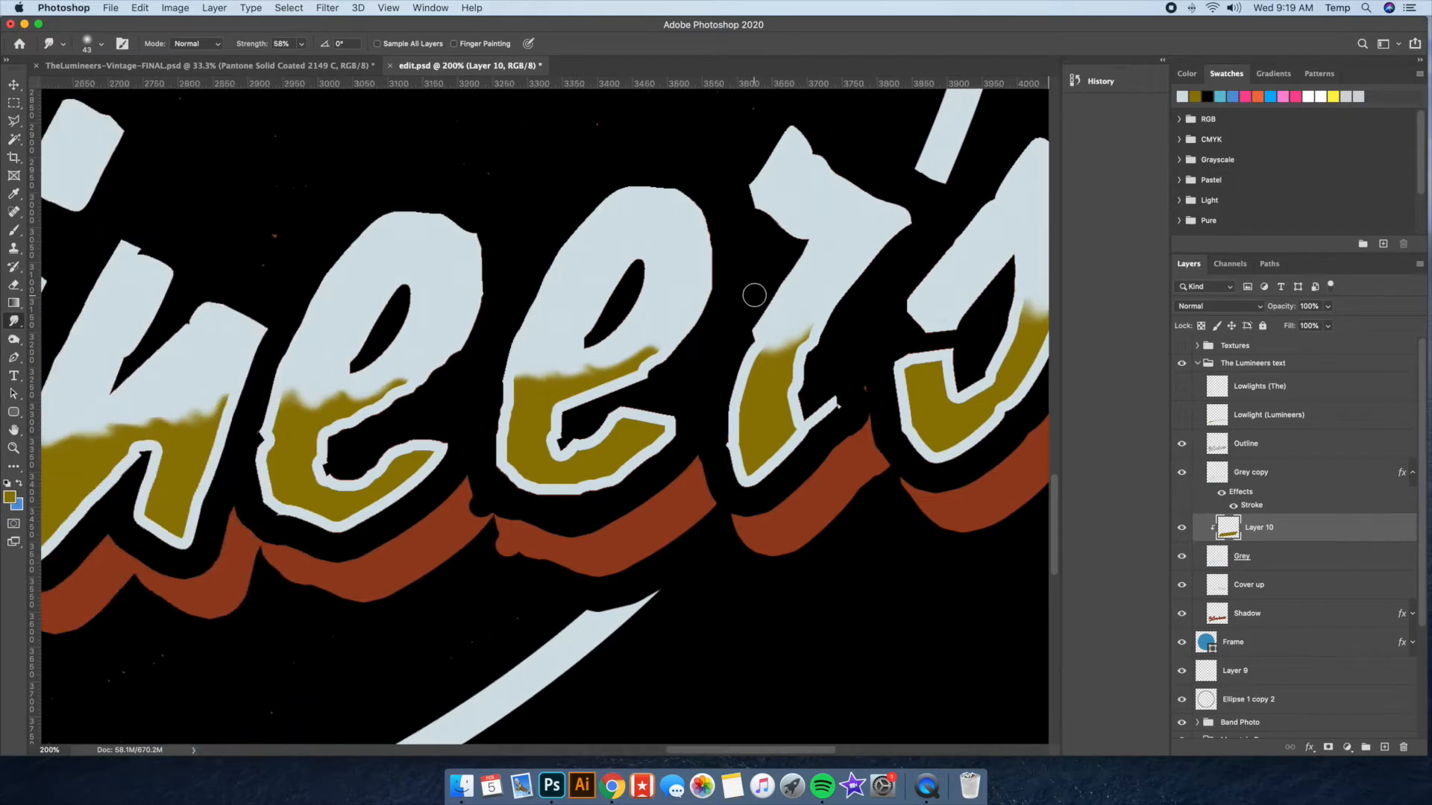
key(super+minus)
key(super+minus)
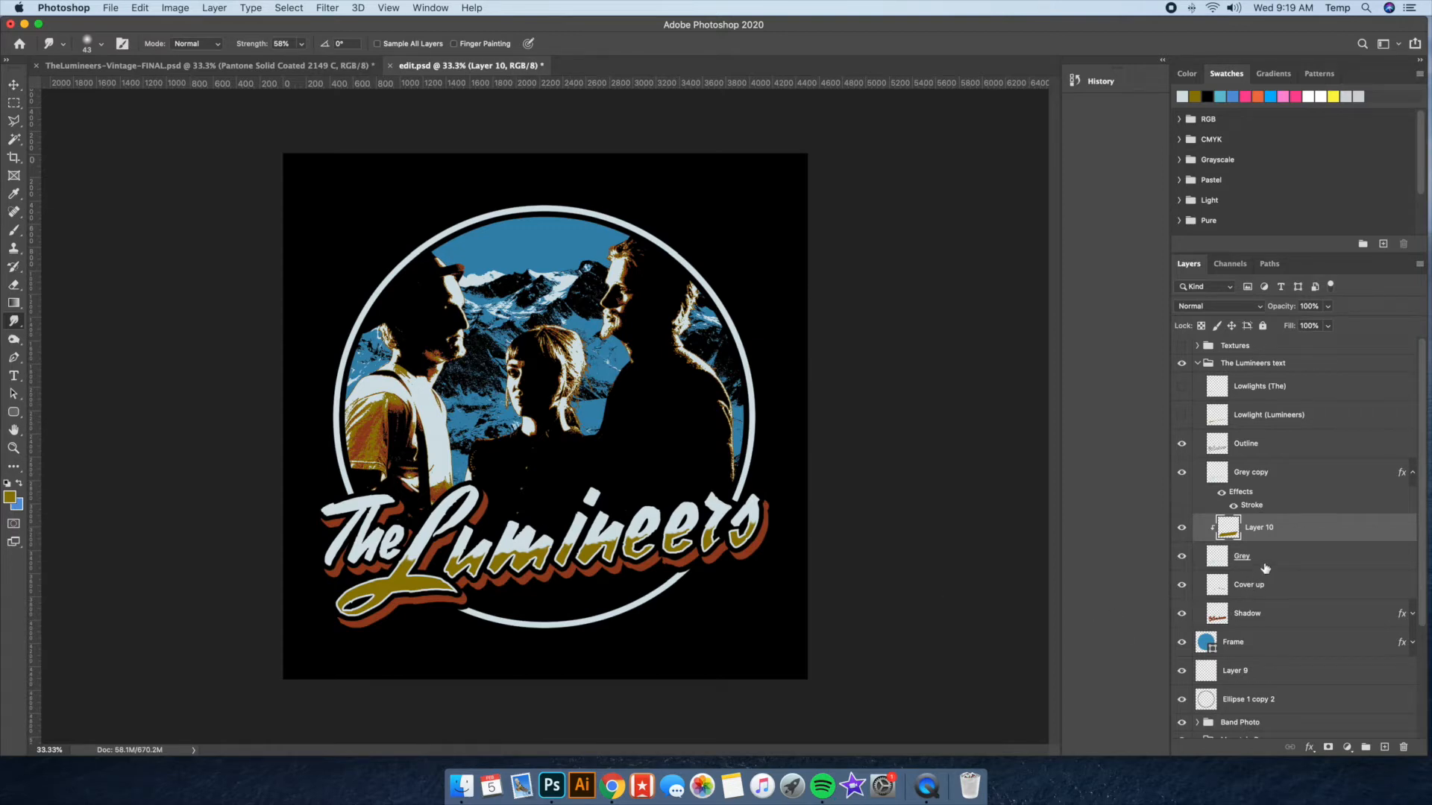
click(1272, 481)
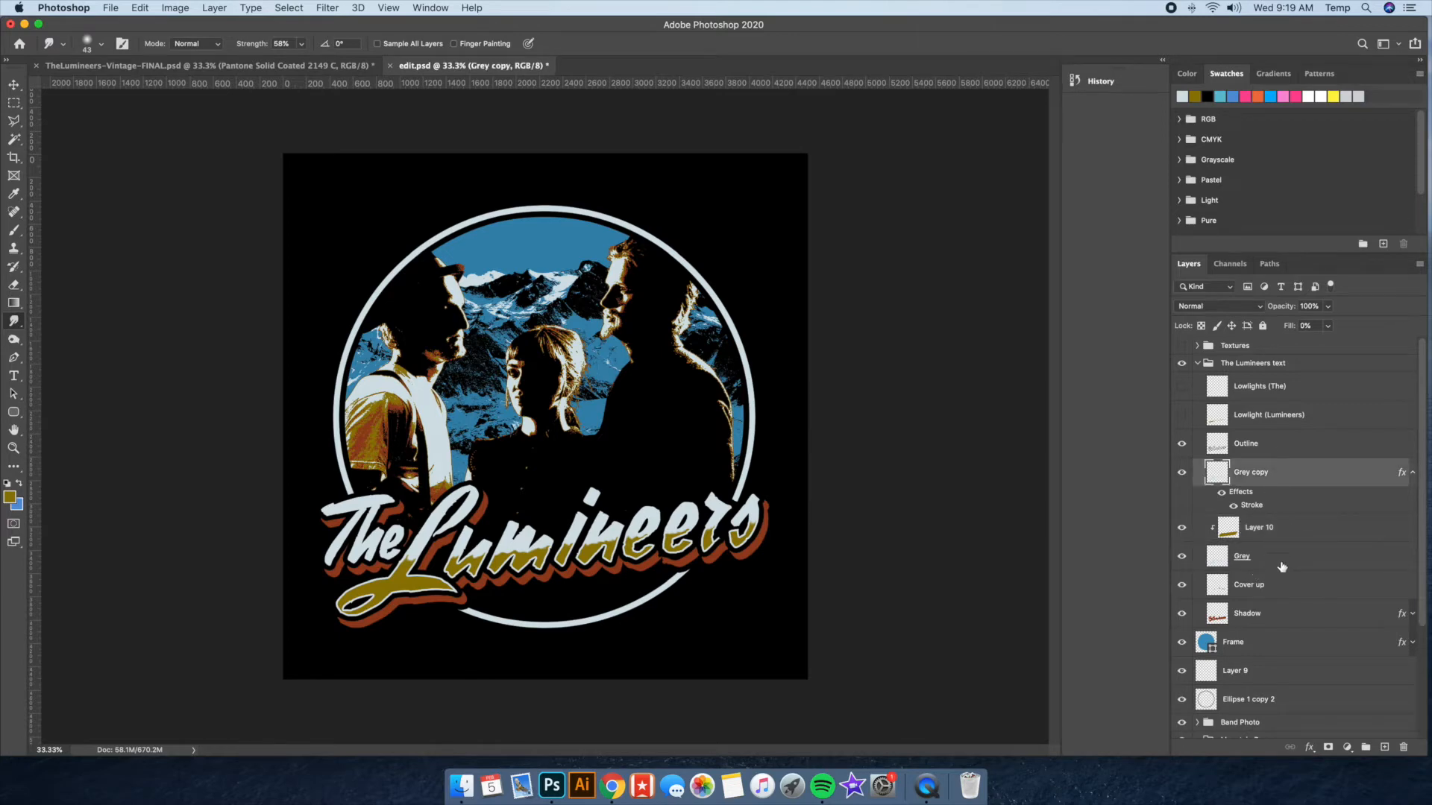
shift+click(1282, 567)
right_click(1296, 478)
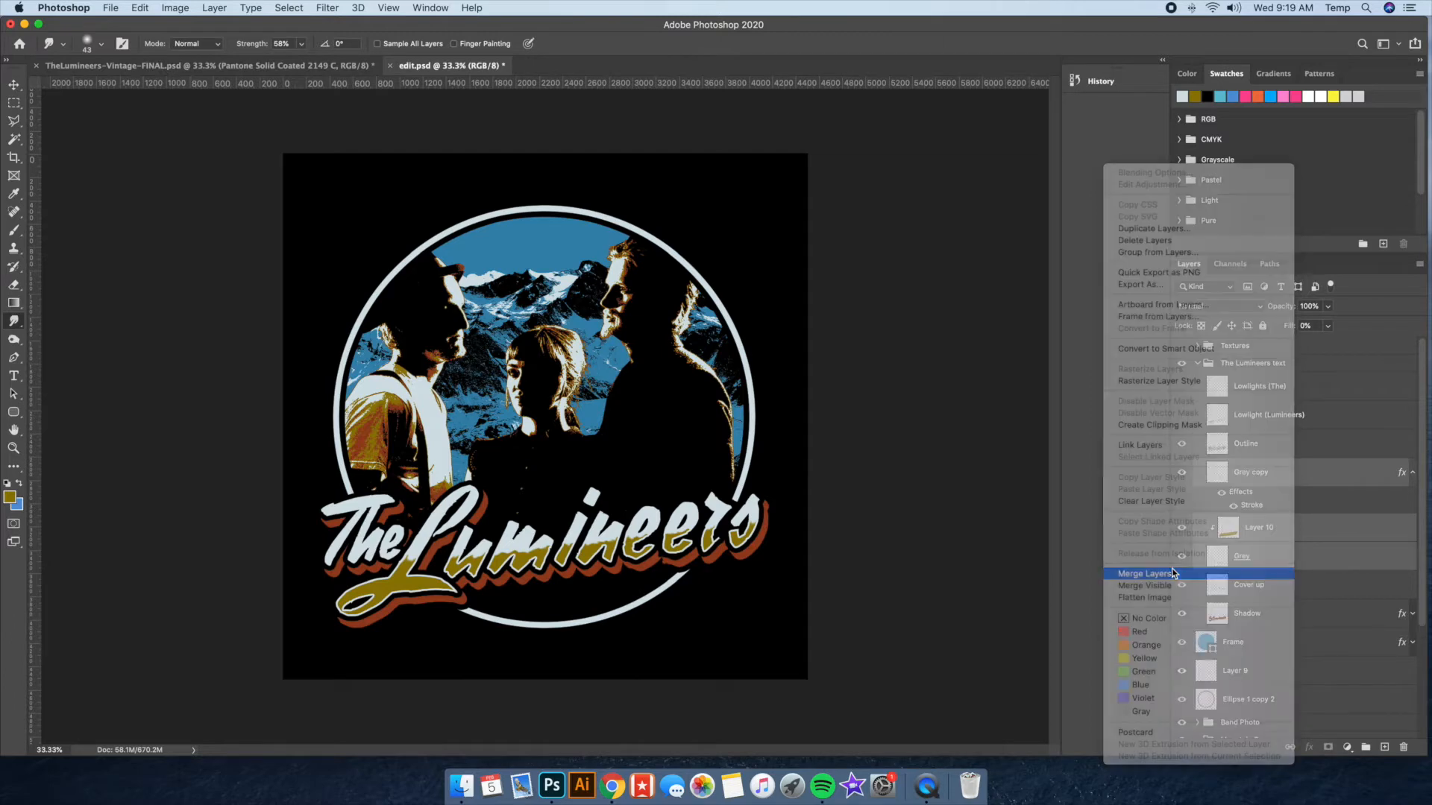
click(1173, 573)
Duplicate the black Layer 0 and move the duplicate directly beneath the merged Grey copy layer
scroll(1259, 548, down, 2)
click(1260, 725)
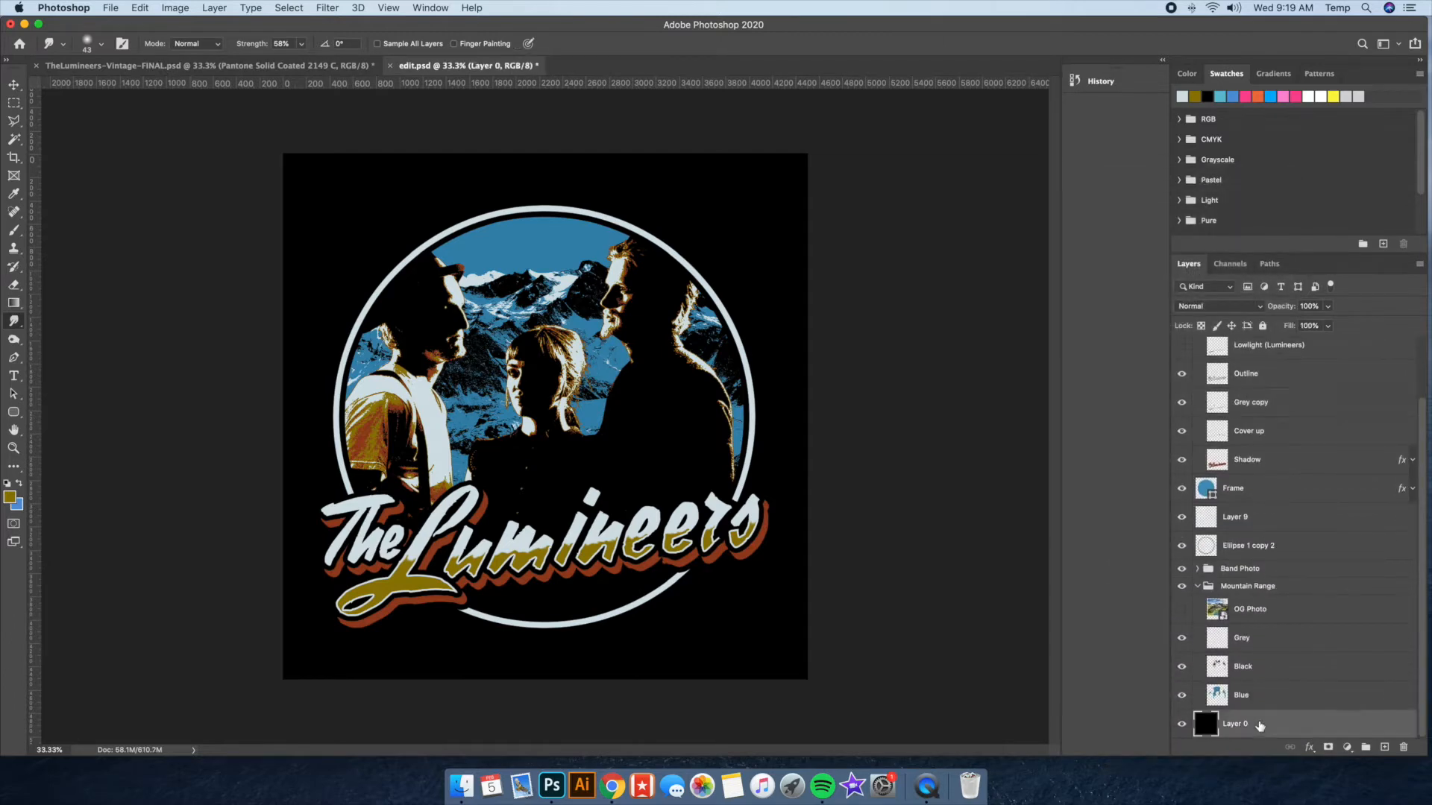
key(super+j)
drag(1283, 727, 1237, 417)
click(1182, 403)
click(1182, 403)
Try to merge the Grey copy layer with the black Layer 0 copy
shift+click(1282, 403)
right_click(1301, 406)
click(1177, 576)
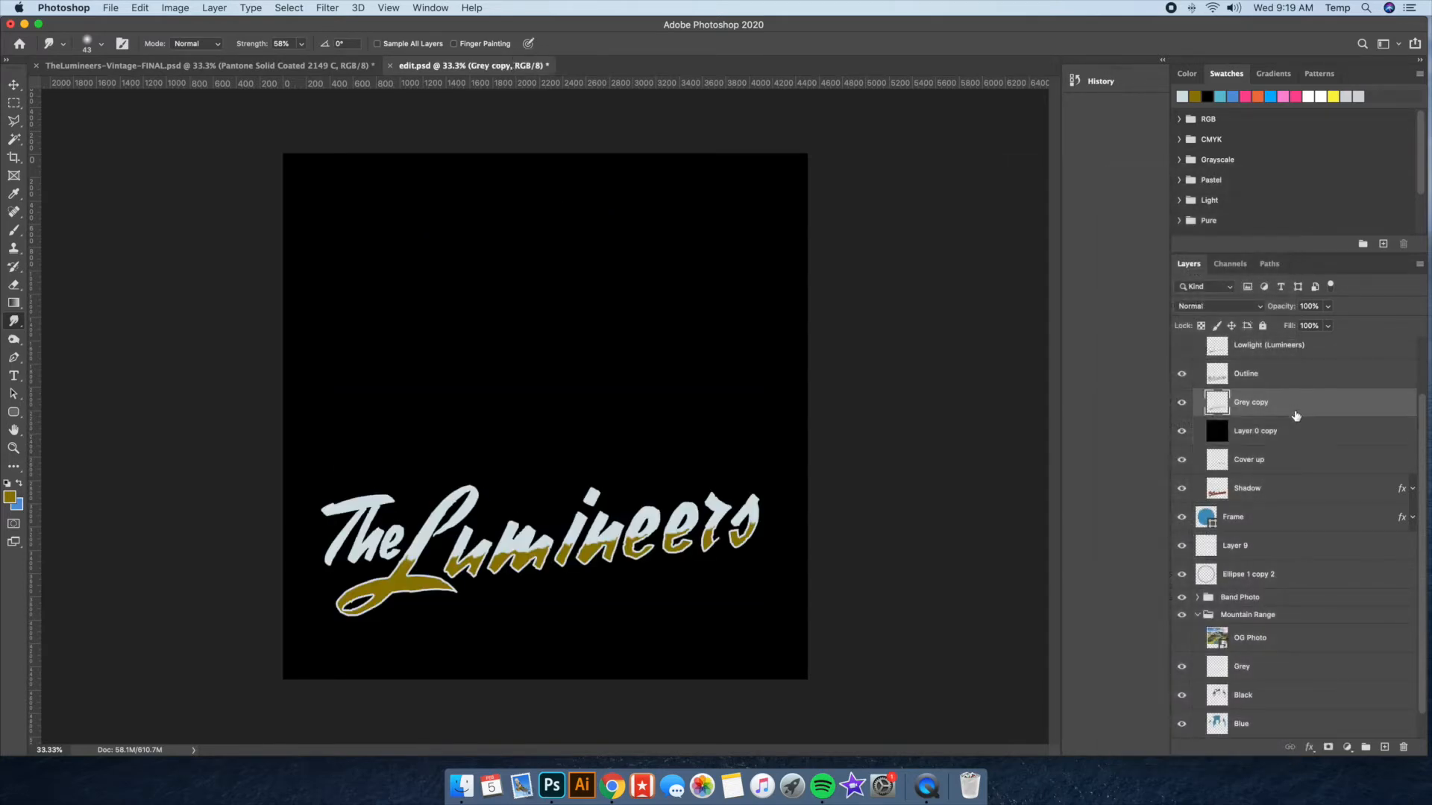
Keep a hidden duplicate of Grey copy as a backup and merge the visible Grey copy with Layer 0 copy
click(1182, 403)
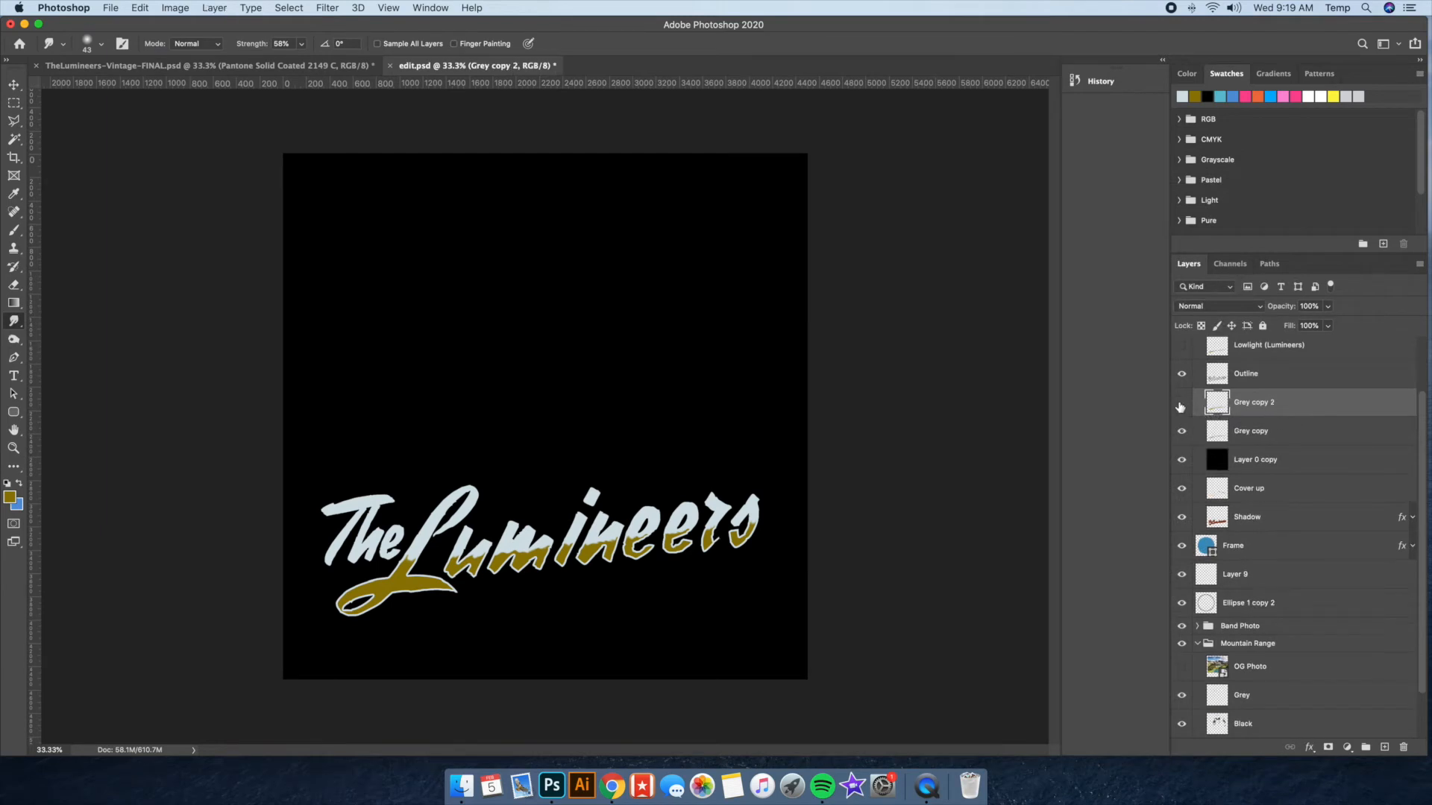
click(1261, 432)
shift+click(1268, 461)
right_click(1290, 433)
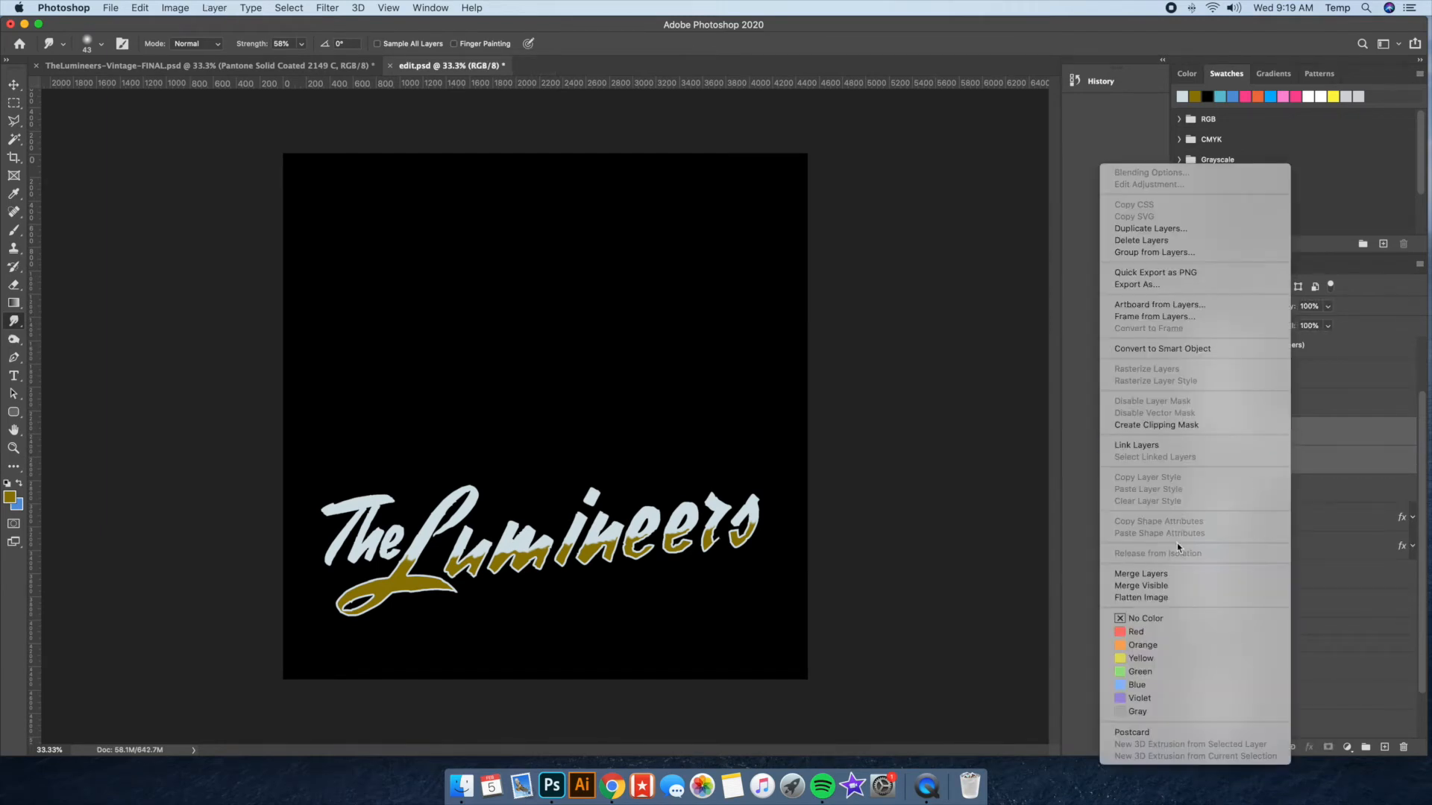
click(1178, 574)
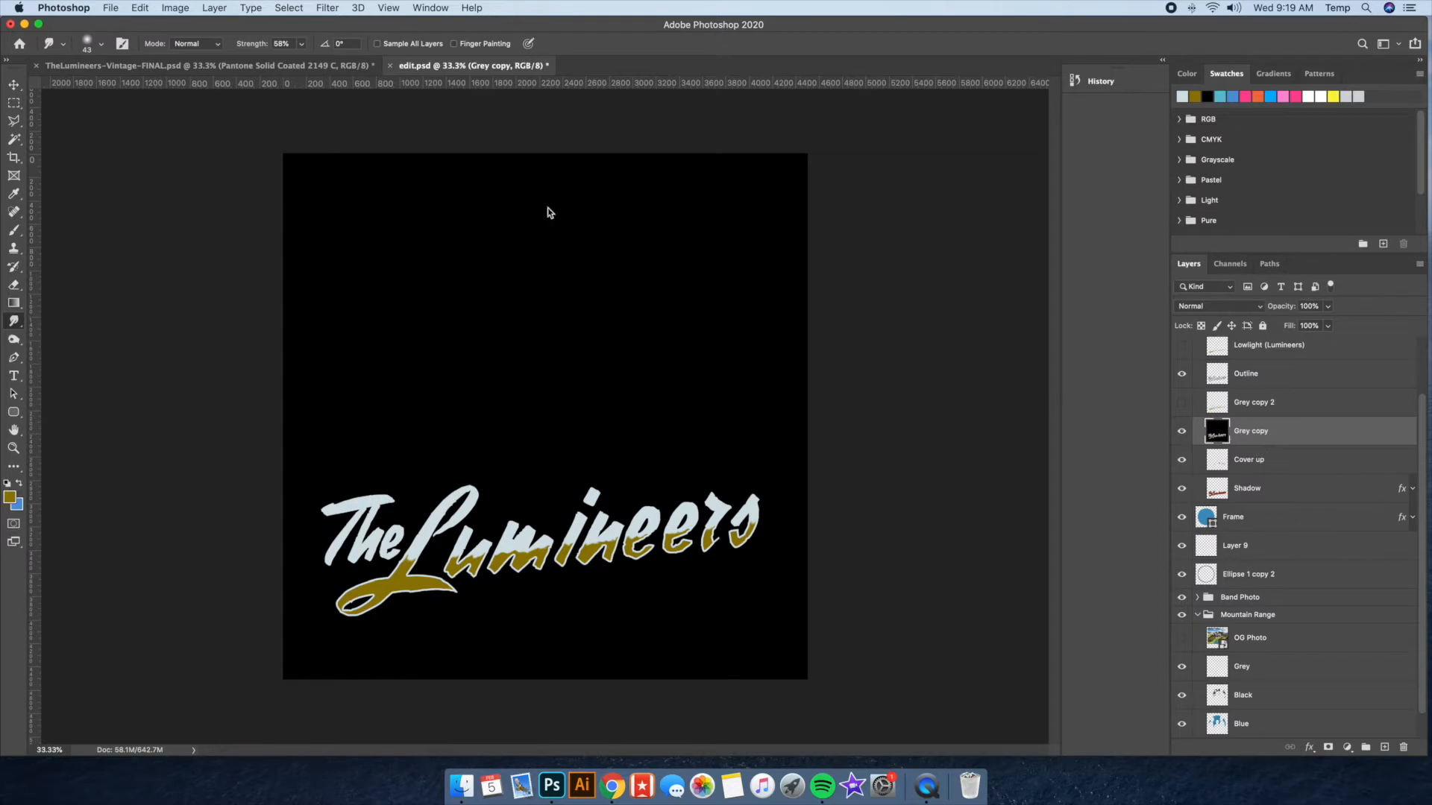
Apply a Threshold adjustment at level 217 to the merged Grey copy layer
click(175, 8)
mouse_move(197, 46)
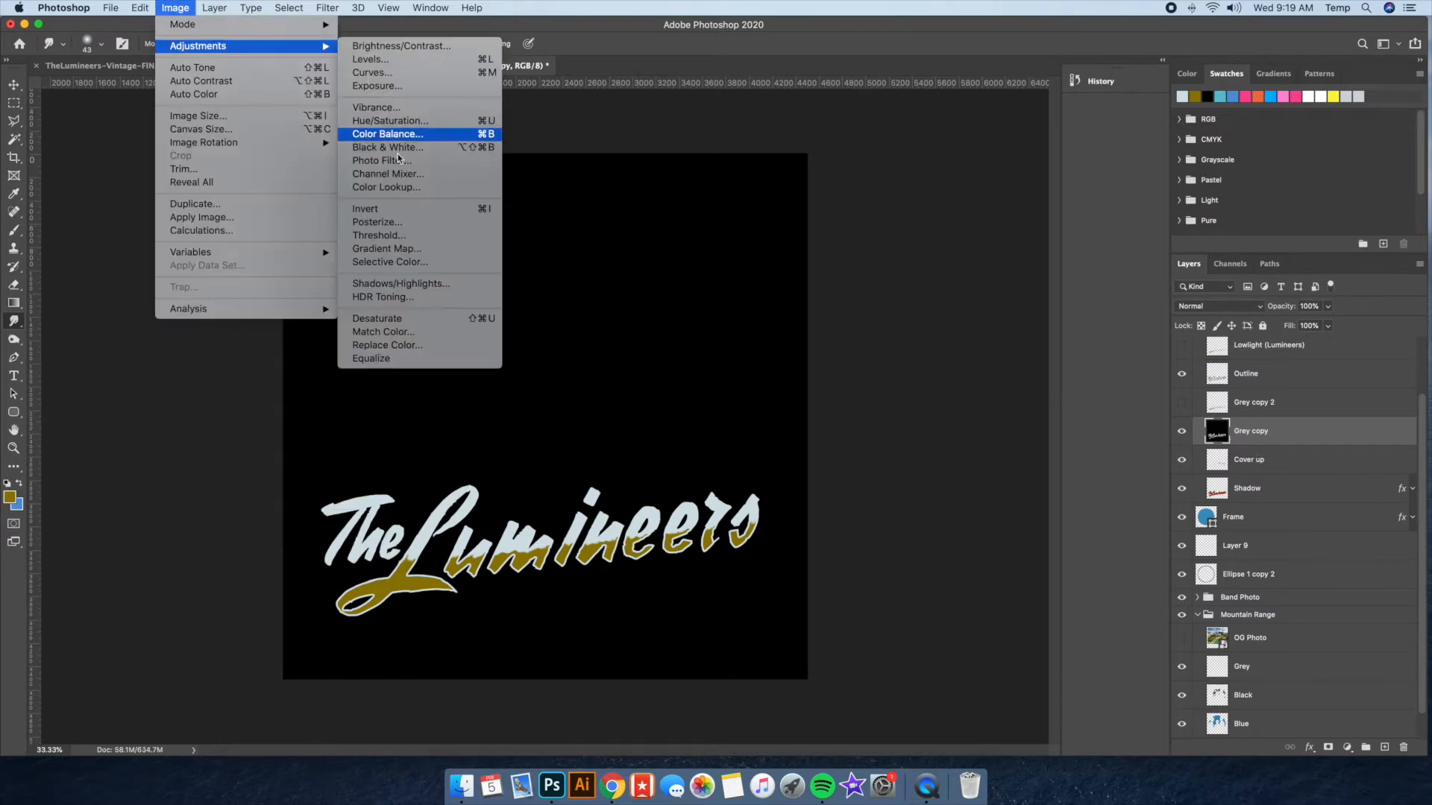
click(379, 238)
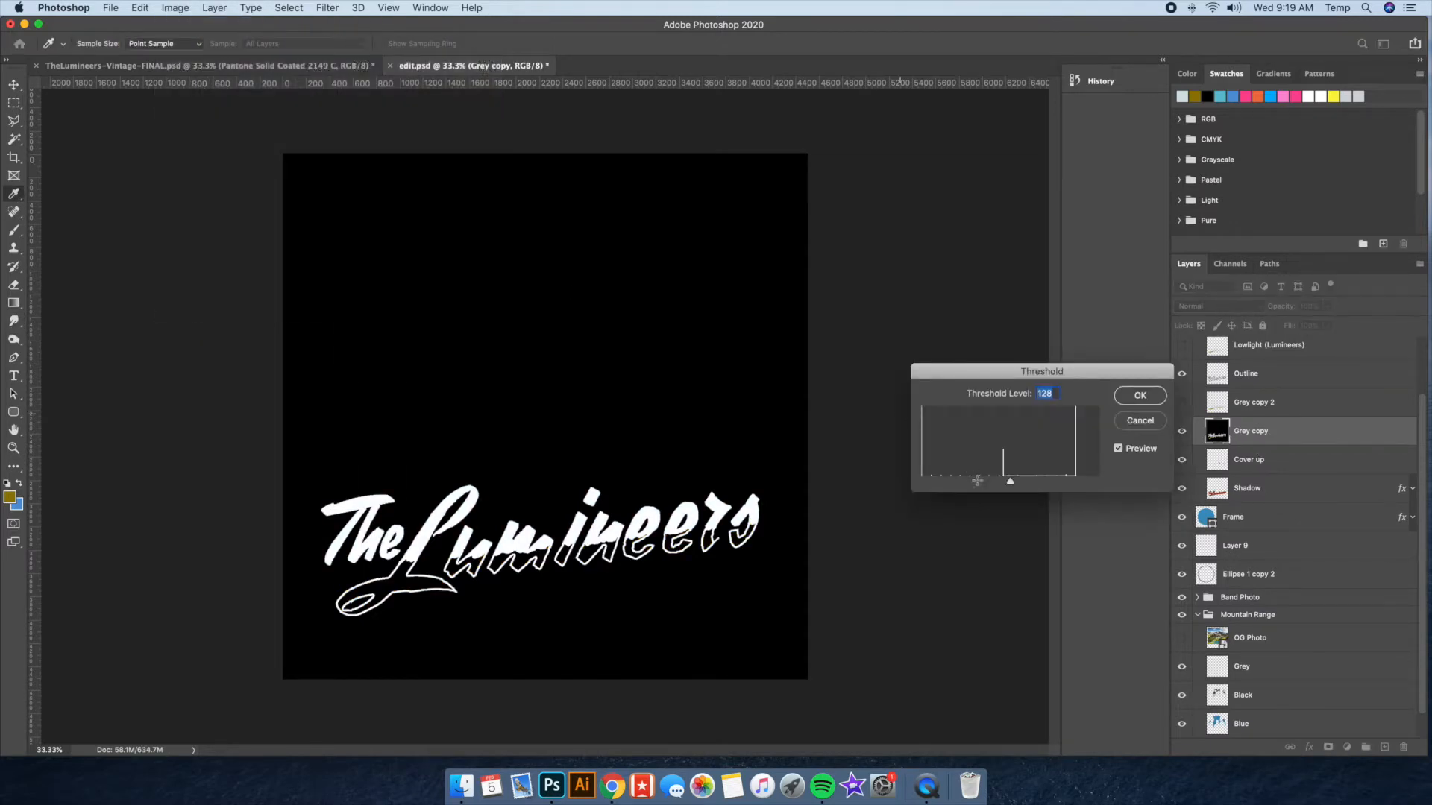
drag(1010, 484, 1046, 485)
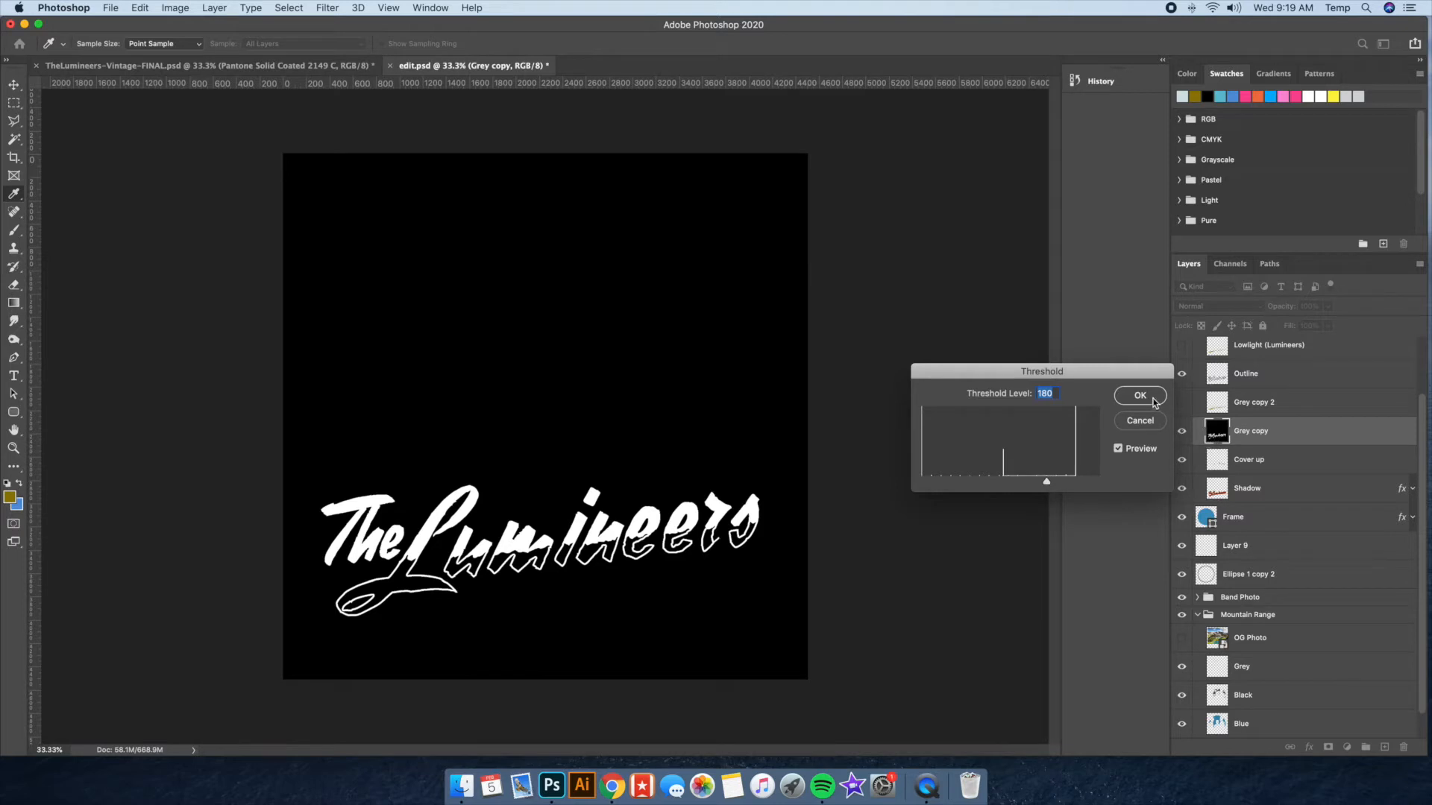
drag(1047, 485, 1071, 482)
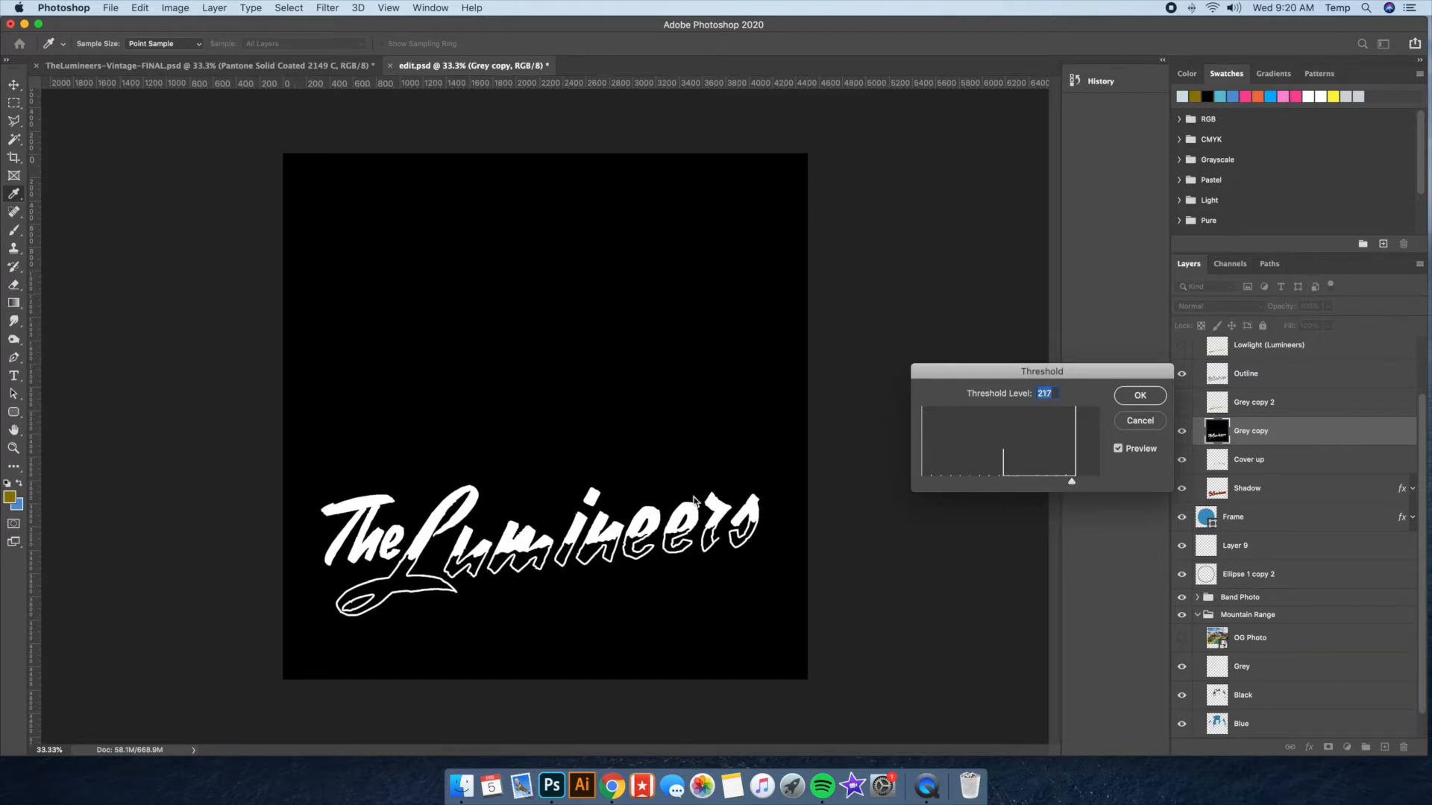
click(1140, 395)
Delete the black surrounding the lettering on Grey copy using a contiguous Magic Wand selection with tolerance 32 and anti-aliasing off, and deselect
key(w)
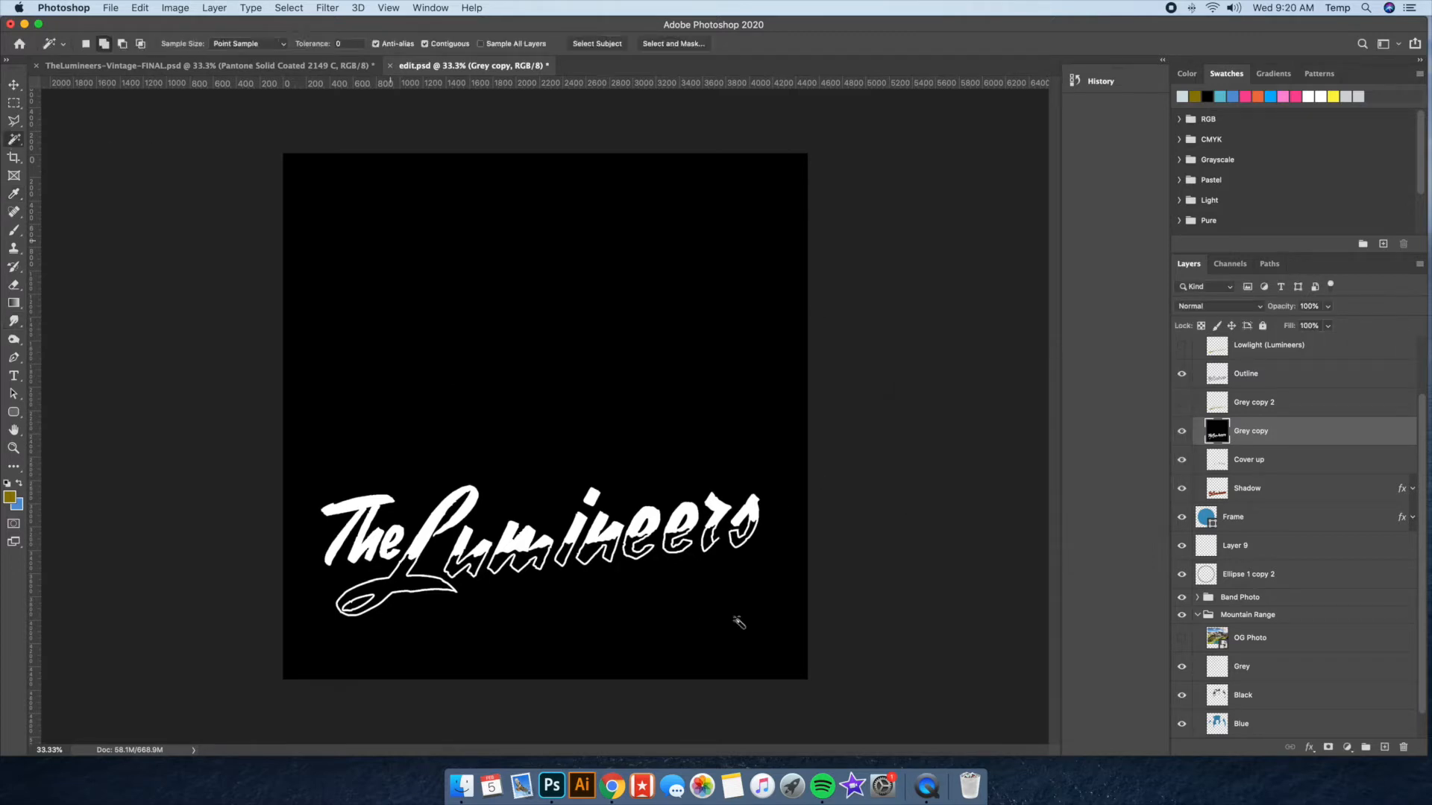
click(424, 44)
click(376, 43)
double_click(347, 44)
text(32)
click(606, 346)
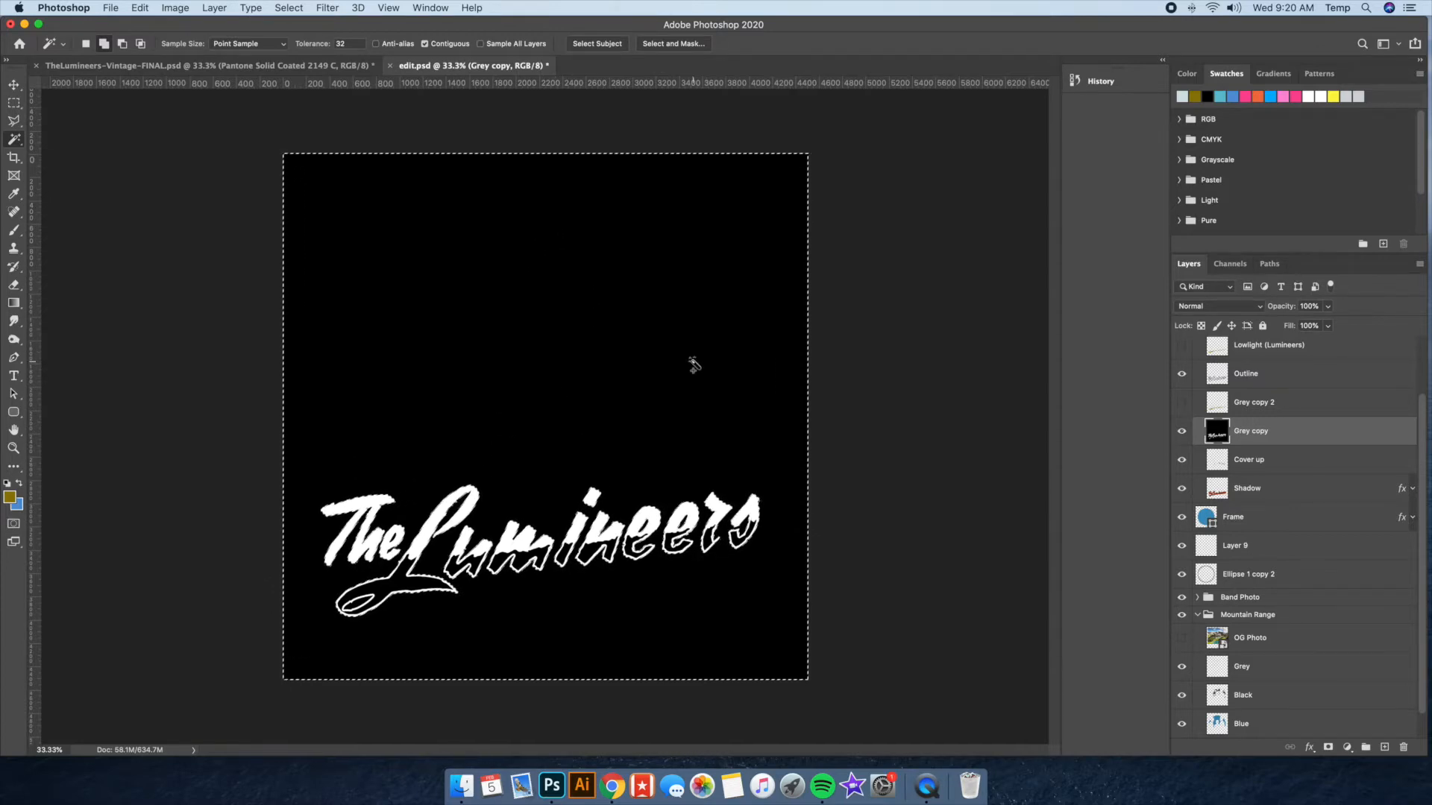
key(Delete)
right_click(654, 338)
click(687, 512)
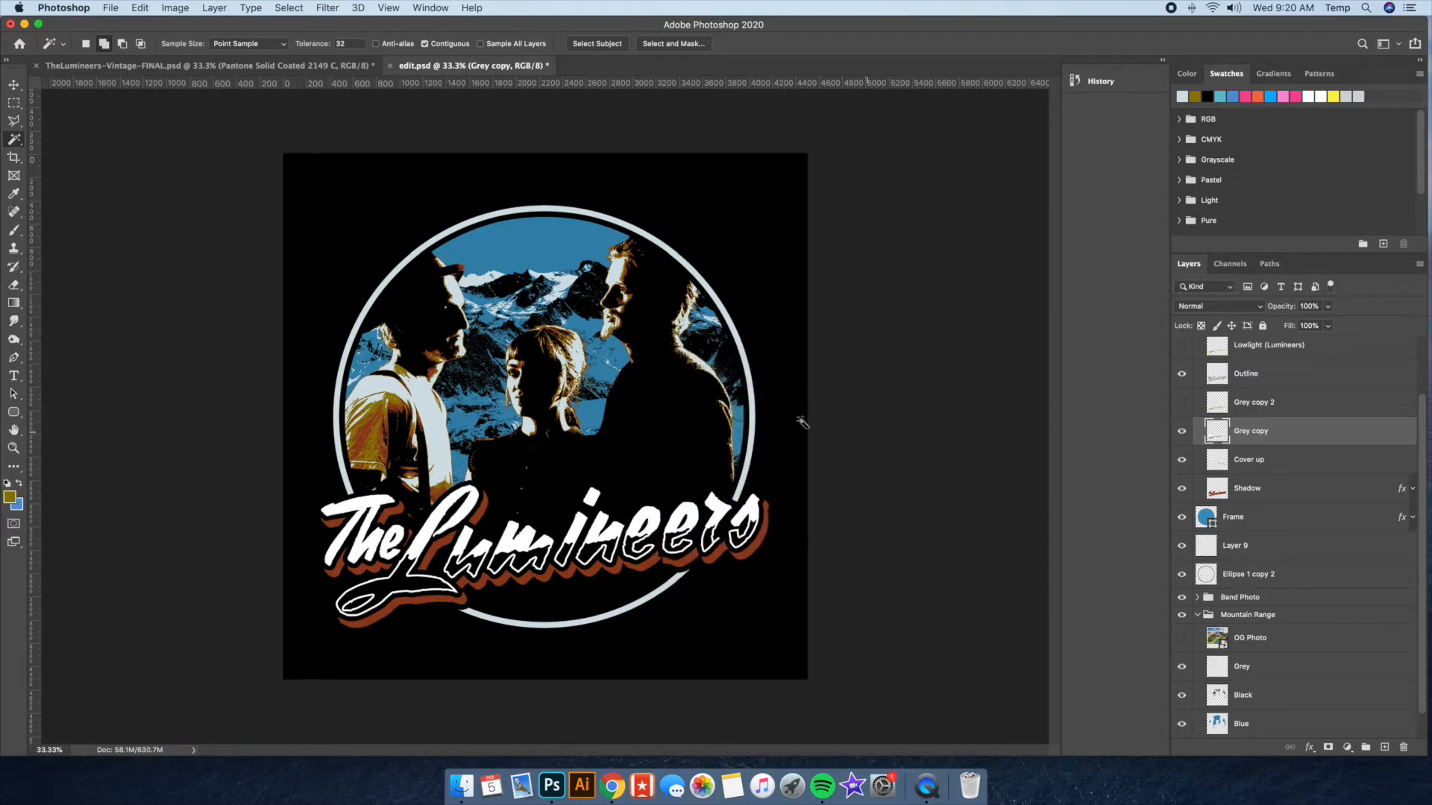
click(1181, 431)
click(1181, 431)
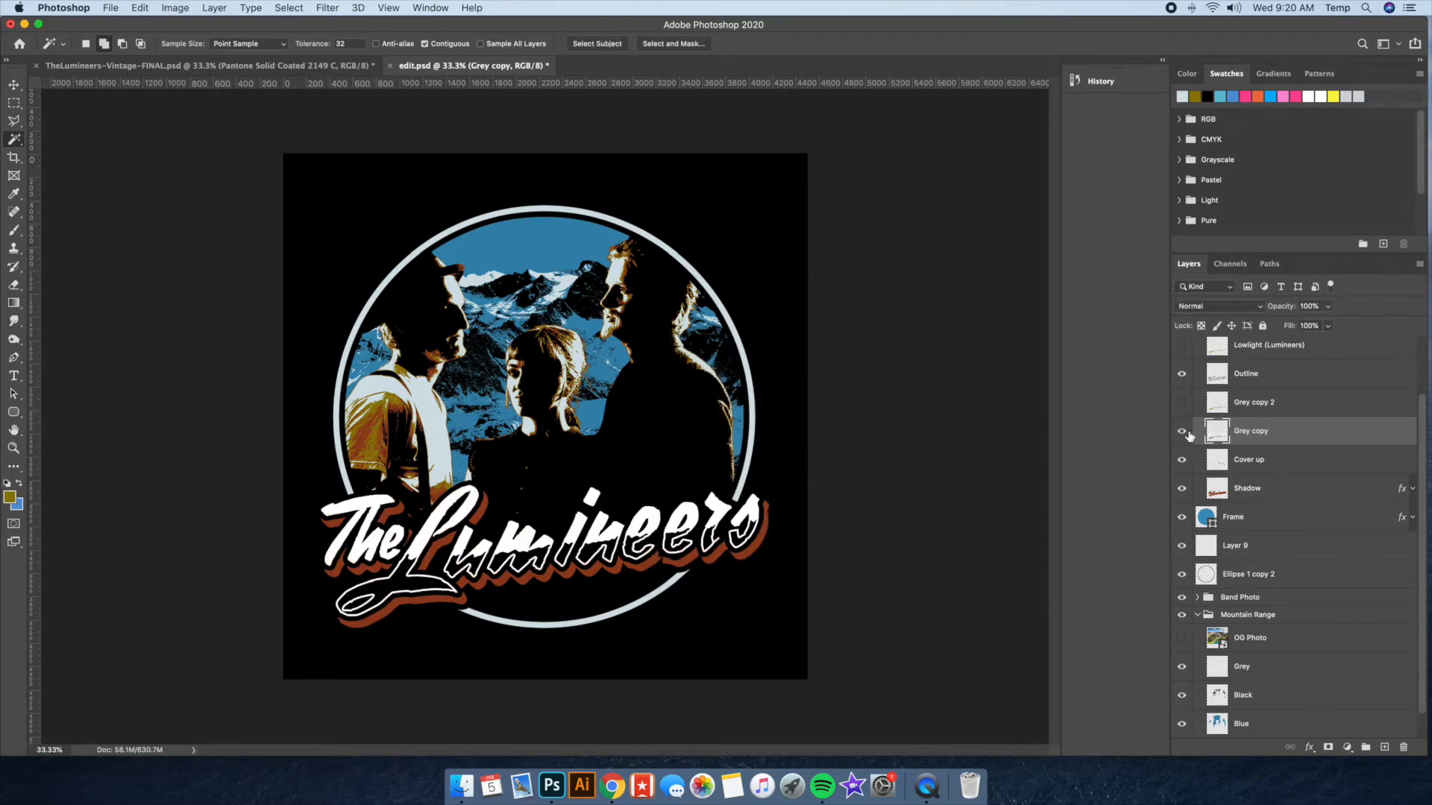
Select all the white lettering on Grey copy with Contiguous off and fill that selection on a new layer above it
click(425, 43)
click(572, 531)
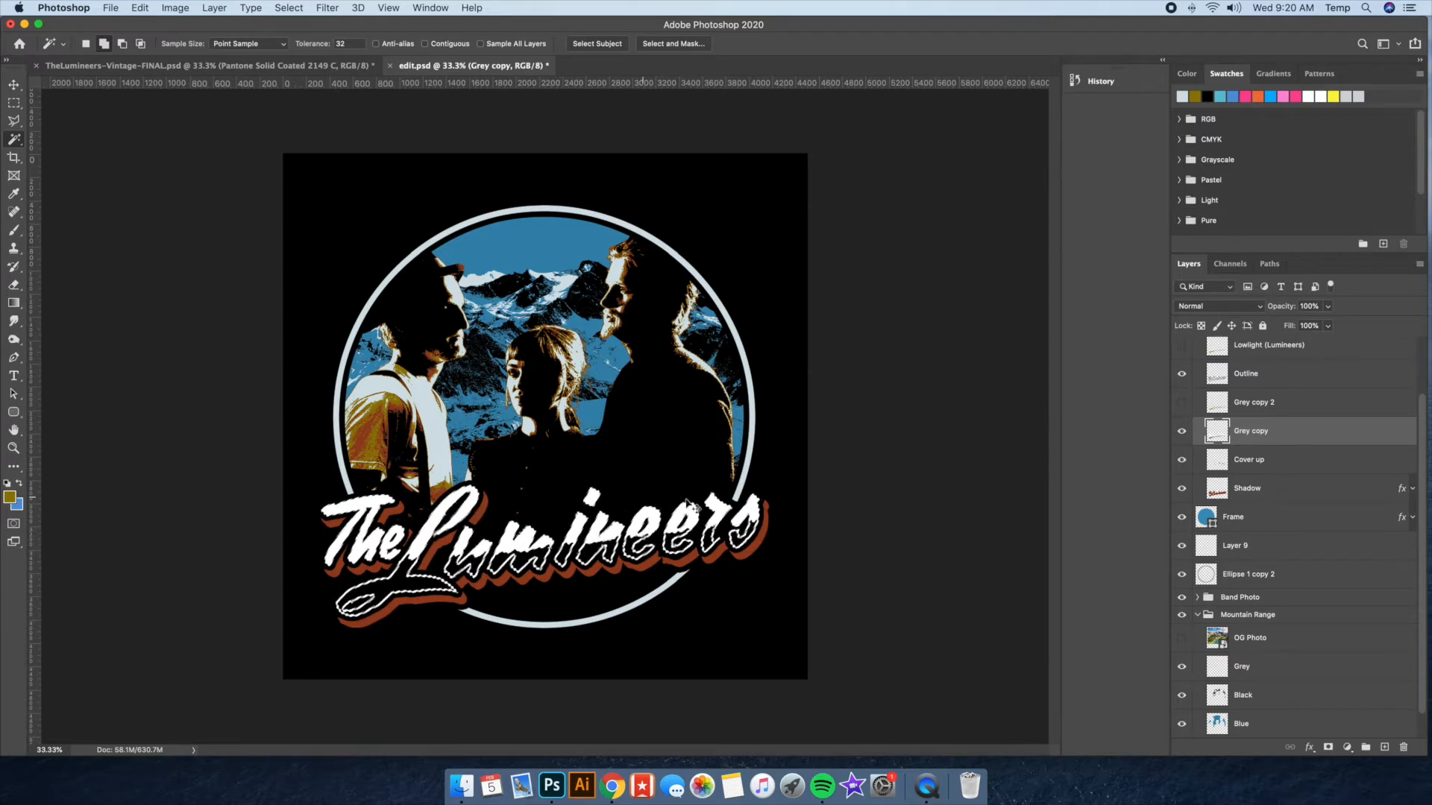
key(super+alt+shift+n)
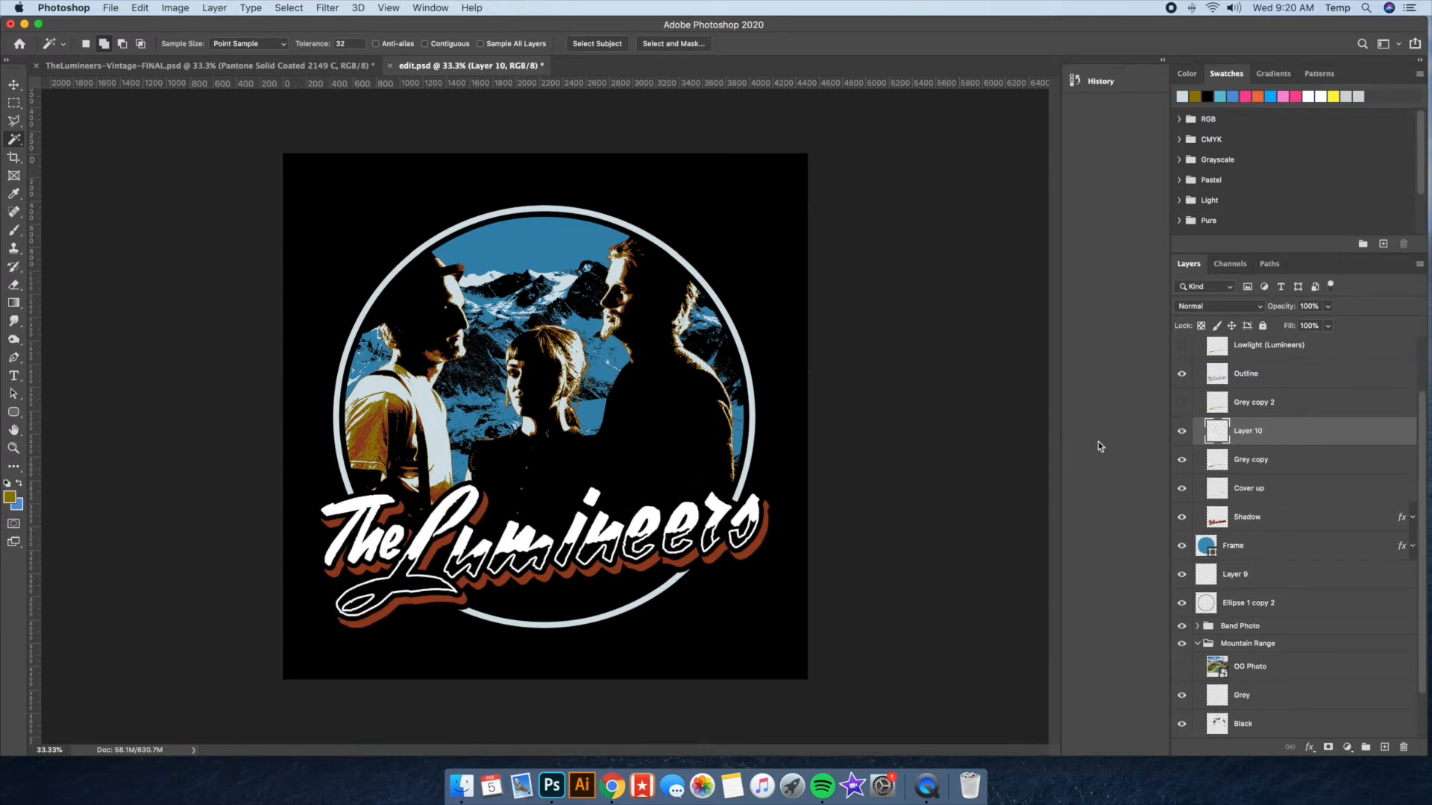
Add a Color Overlay in pale grey-blue d3e0e5 at 100% opacity to the new lettering layer
double_click(1323, 441)
click(850, 512)
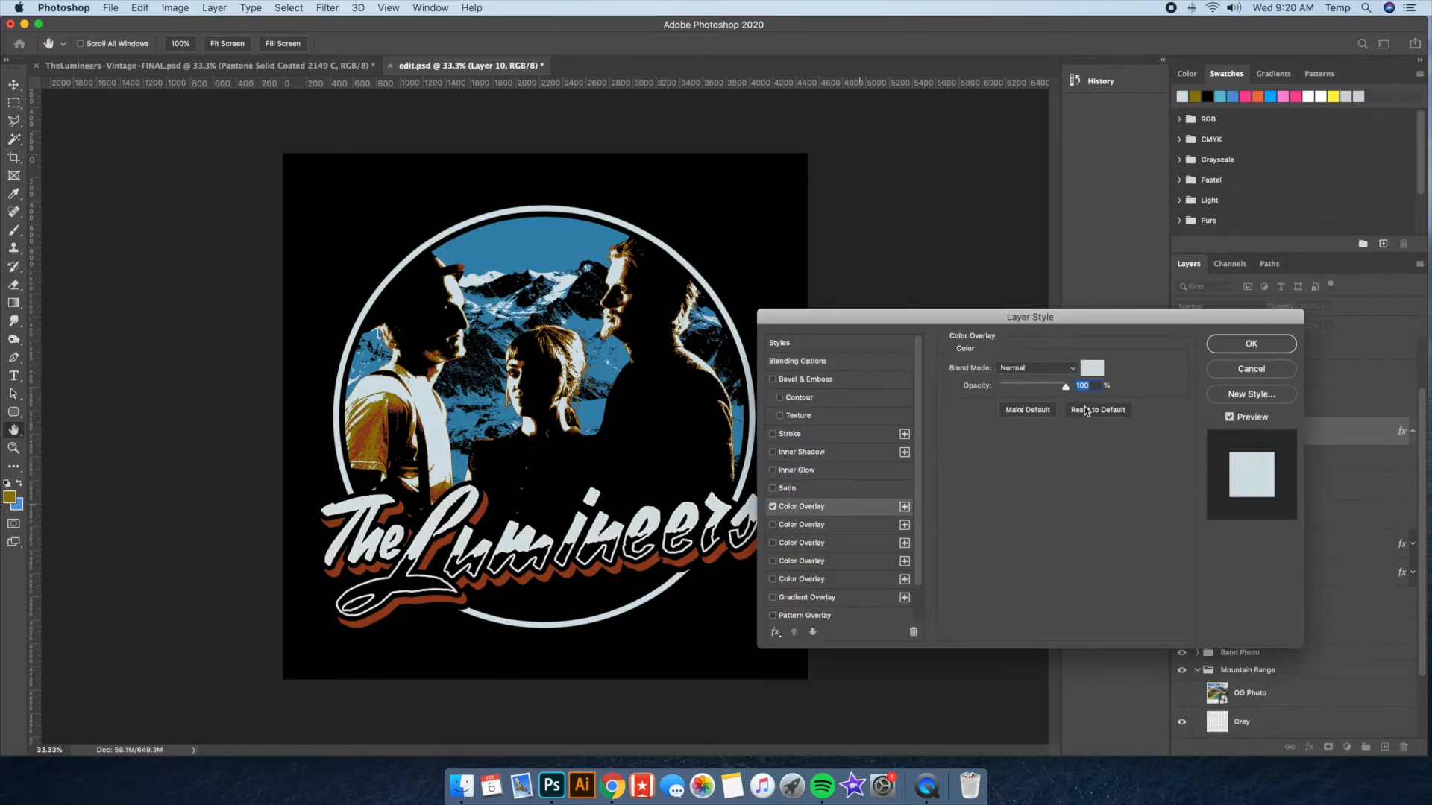
click(1092, 368)
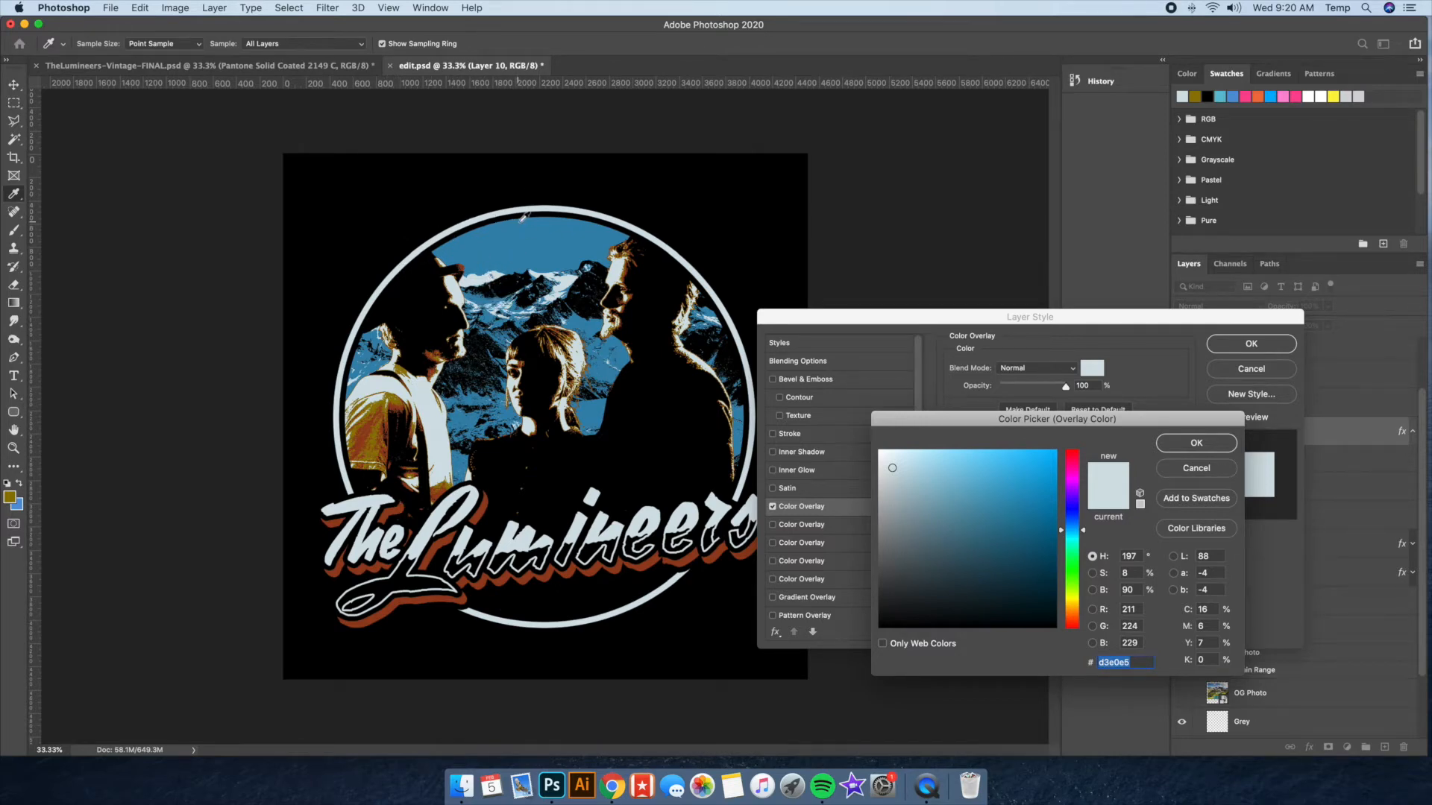
click(1179, 443)
click(1238, 350)
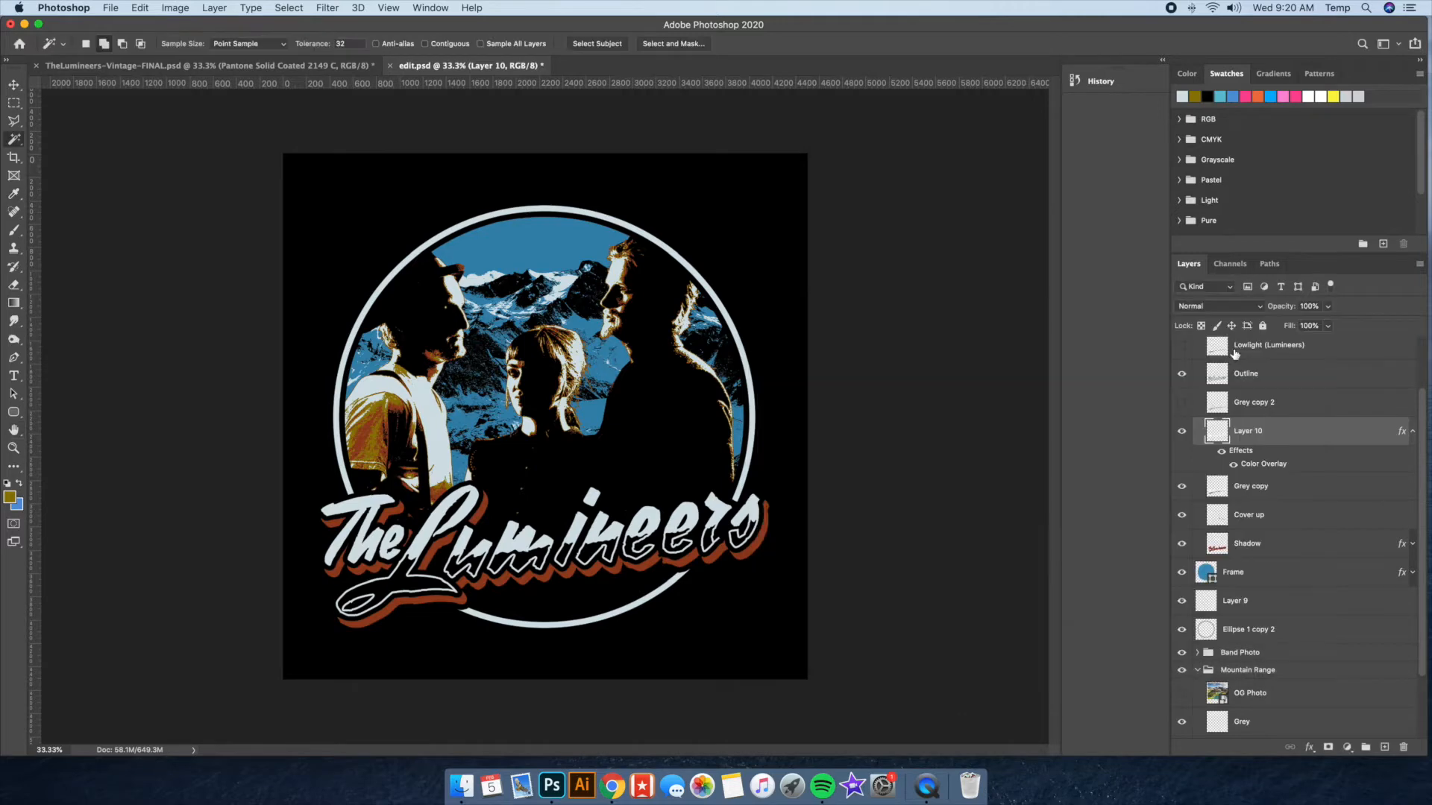
Select the black lowlight areas of the lettering on the Grey copy layer and place them on a new layer
click(1189, 437)
click(1190, 437)
click(1222, 488)
click(1182, 487)
click(1182, 486)
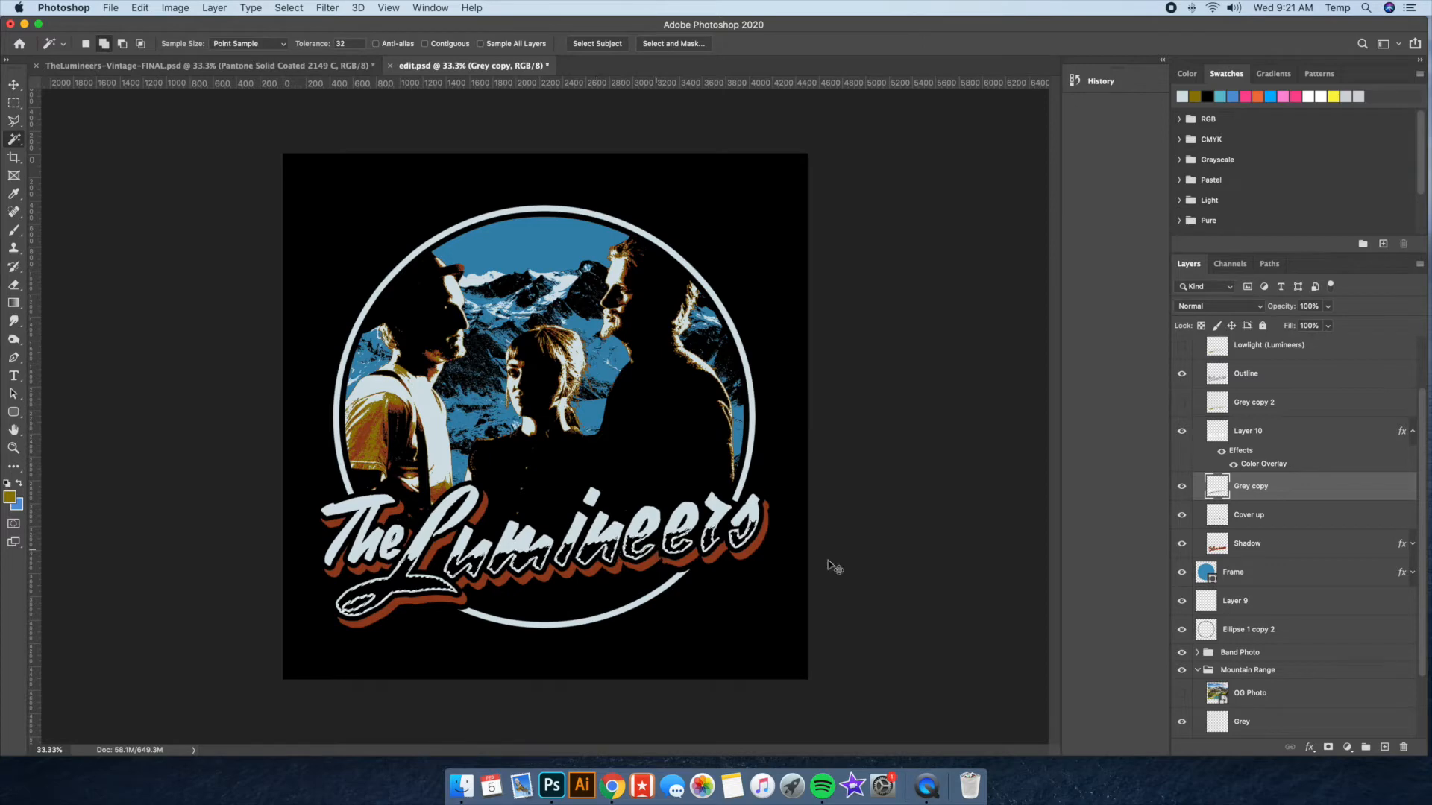
key(super+alt+shift+n)
Delete the Grey copy layer and move the new lowlight layer directly above Layer 10
click(1250, 517)
key(BackSpace)
drag(1278, 497, 1294, 428)
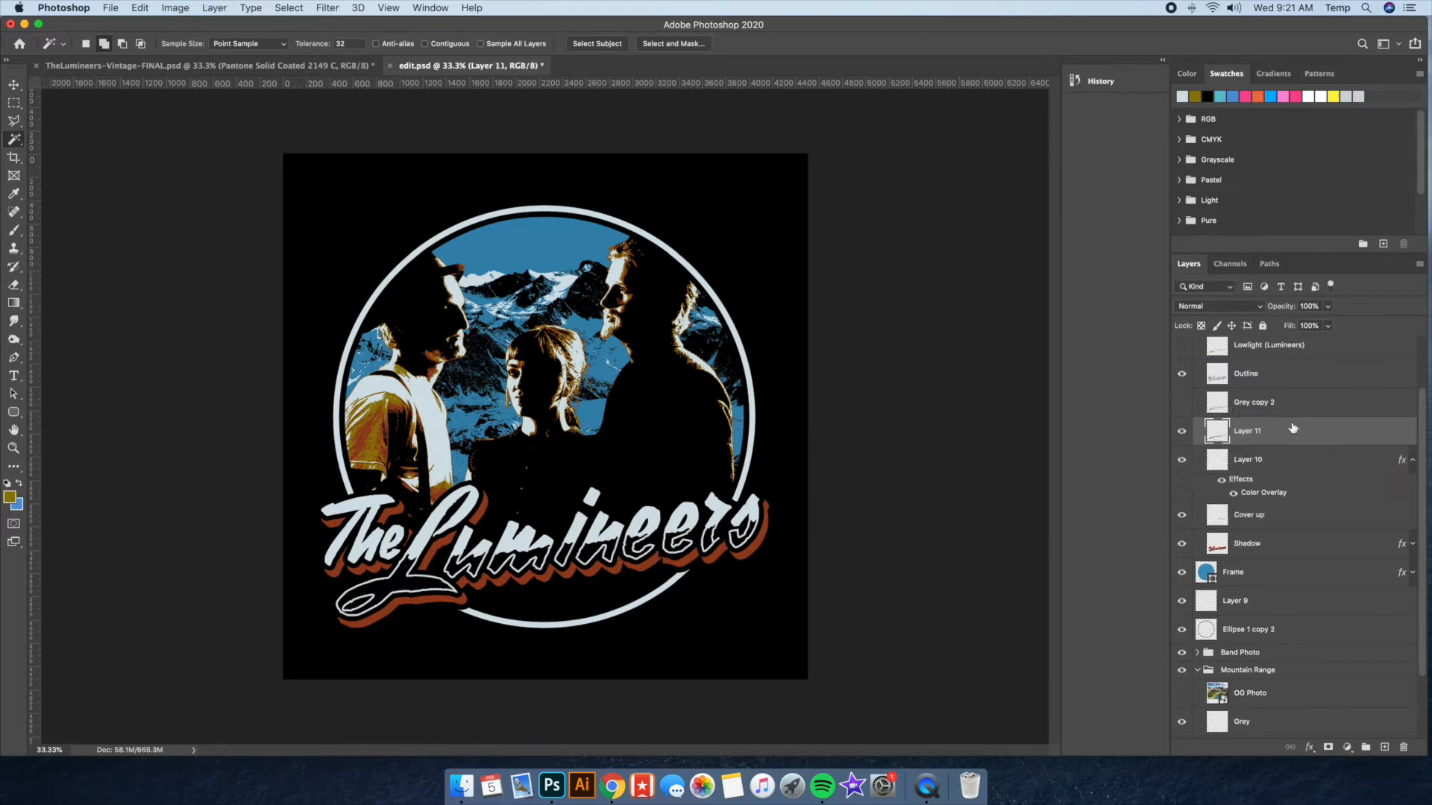
Rasterize the layer style of Layer 10, the pale lettering layer
click(1267, 461)
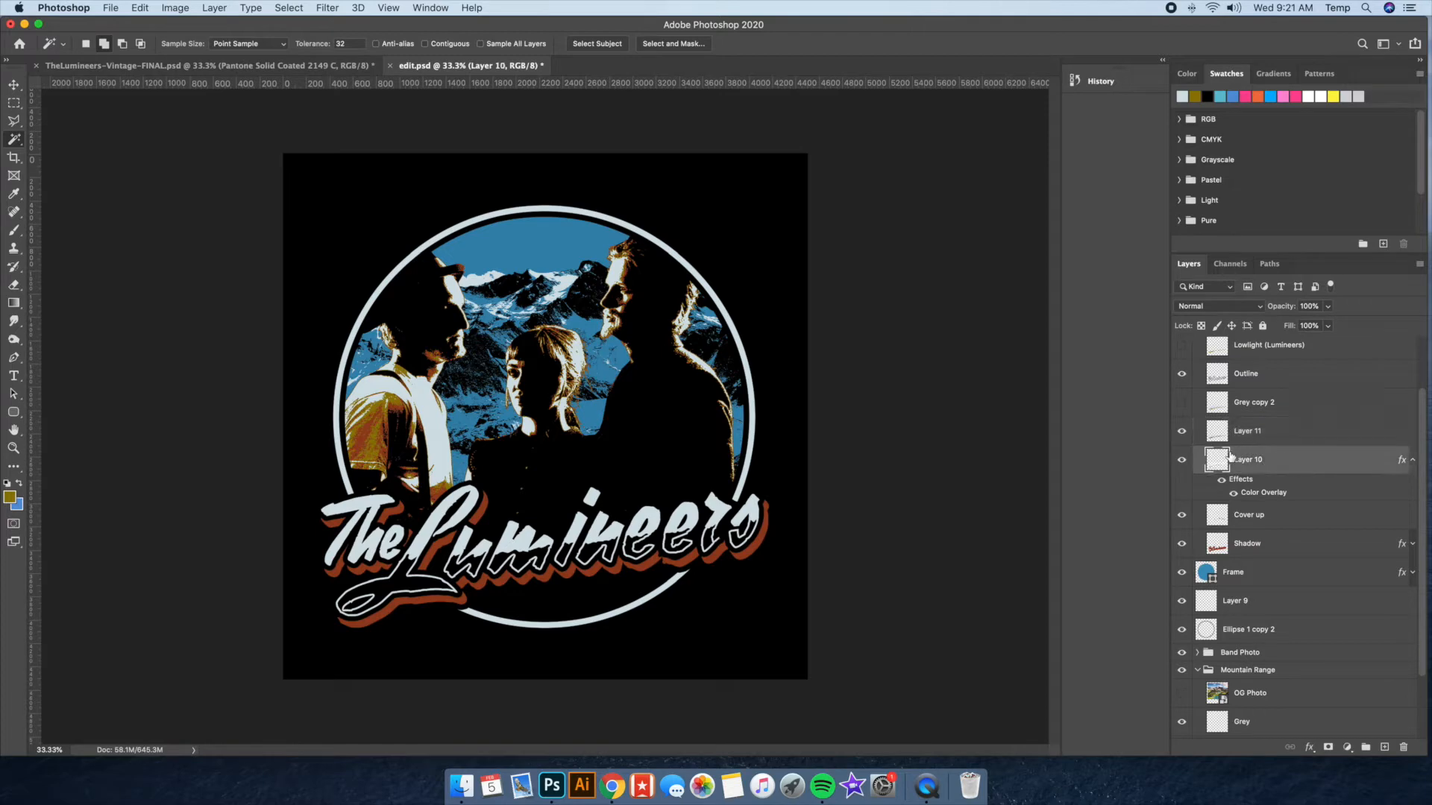
right_click(1284, 459)
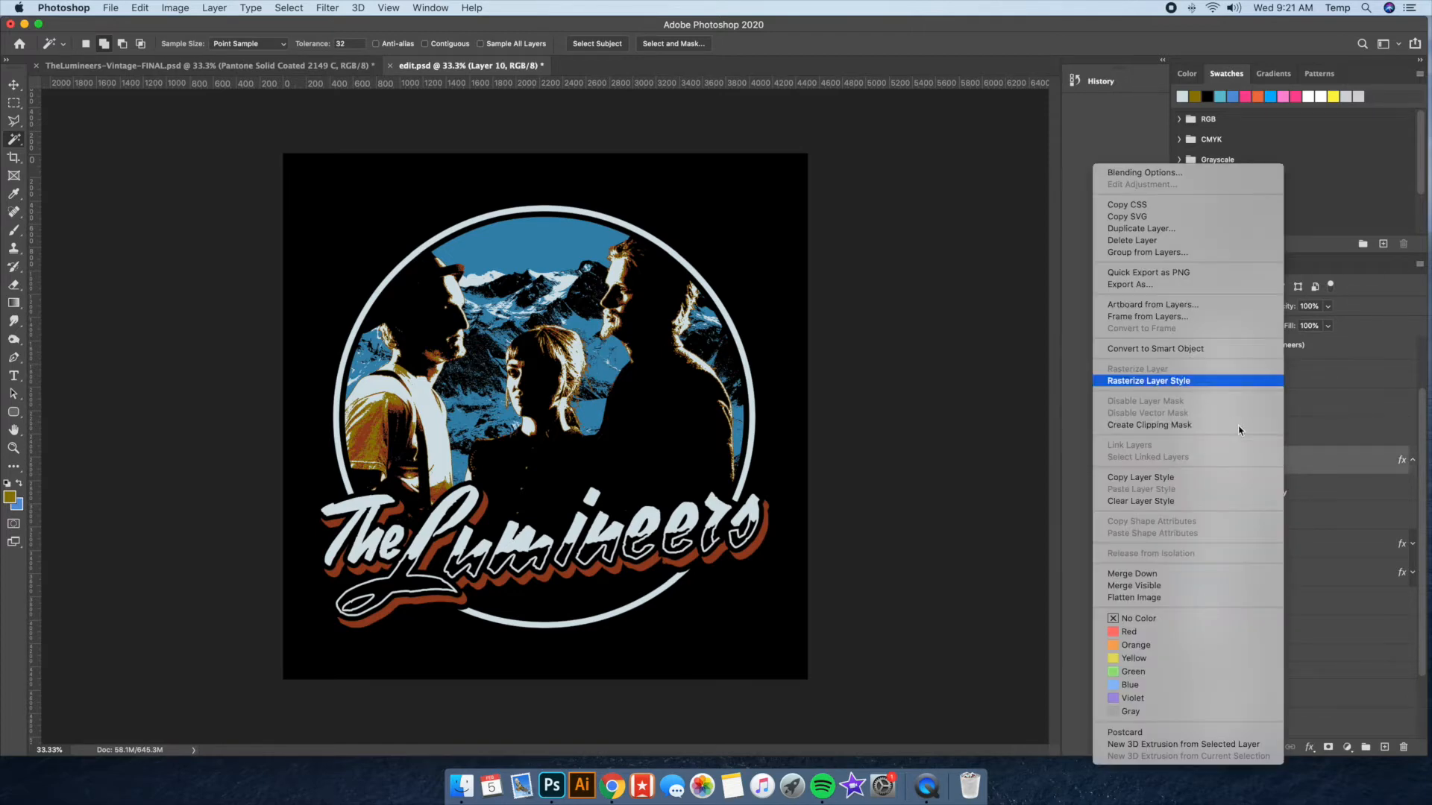
click(1193, 380)
Add a Color Overlay to Layer 11 in the dark gold 917b04 sampled from the shirt, at 100% opacity
click(1286, 432)
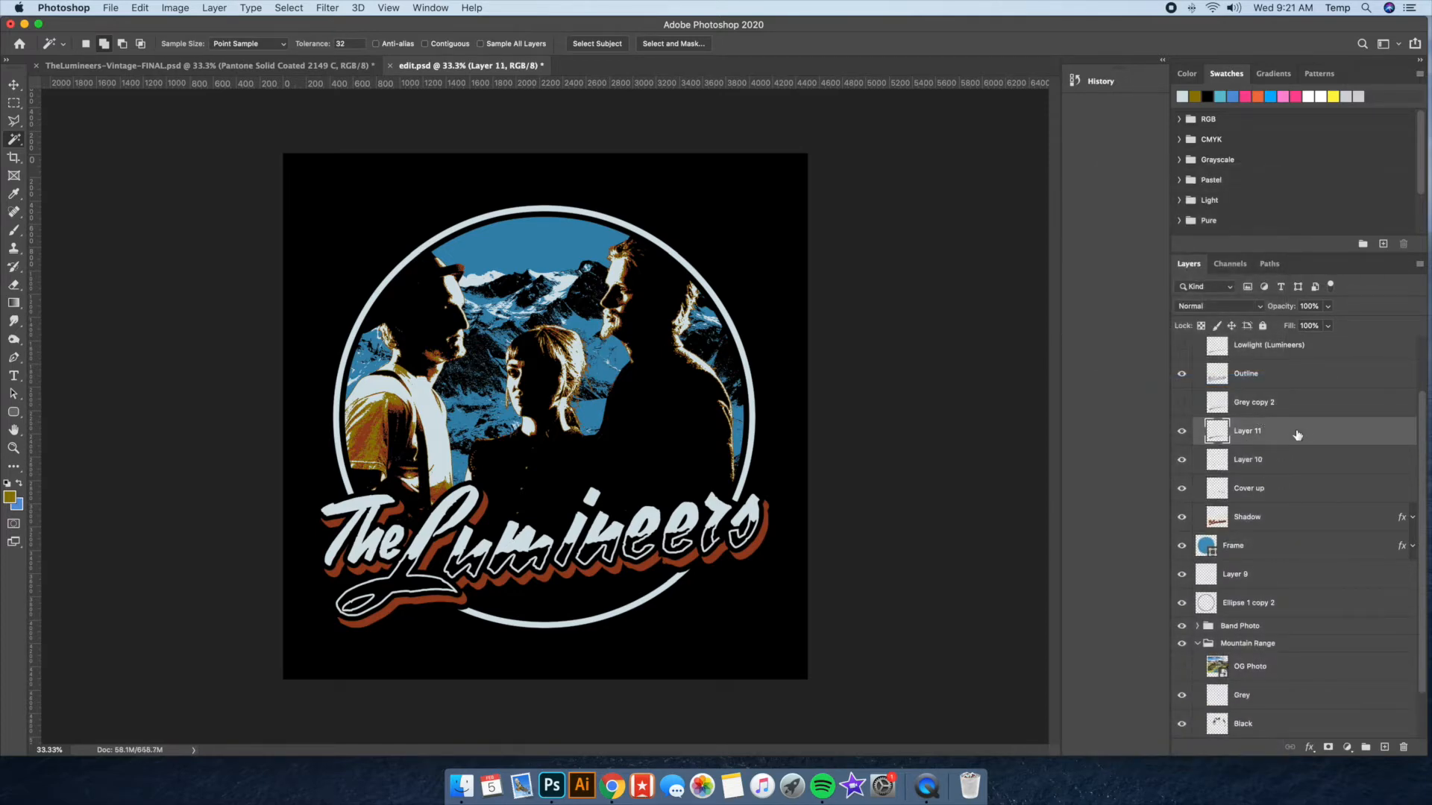
double_click(1286, 431)
click(862, 508)
click(1091, 367)
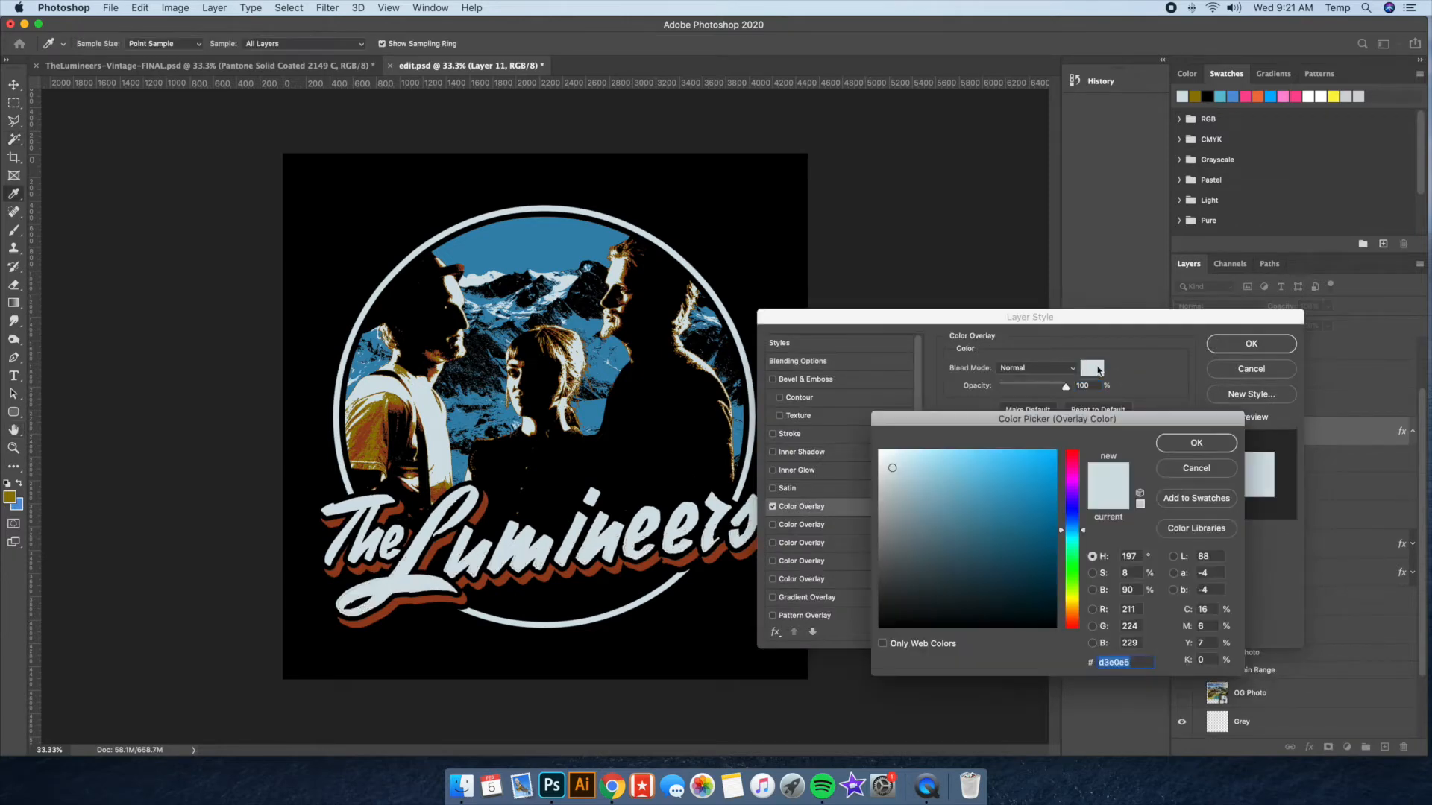
click(379, 409)
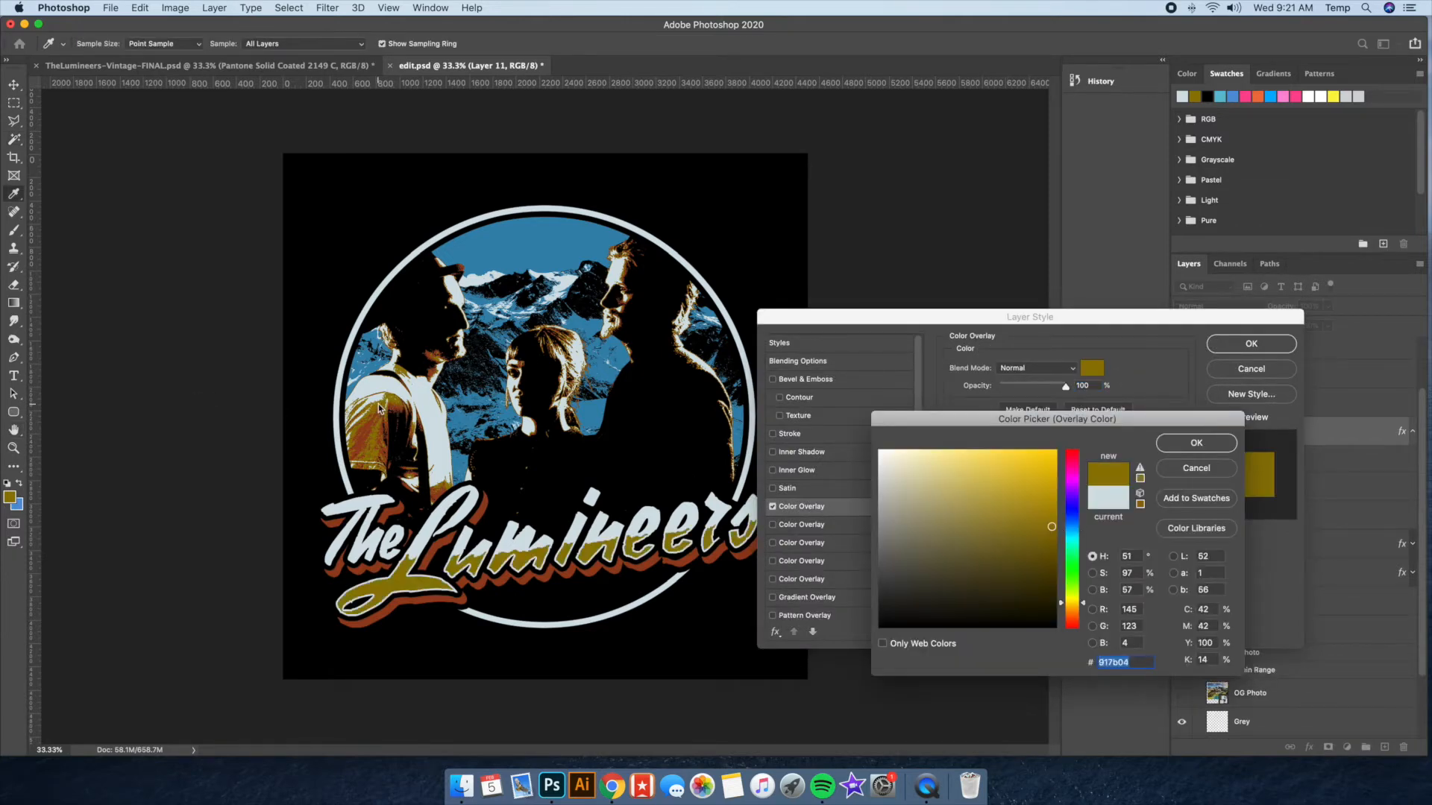
click(1196, 442)
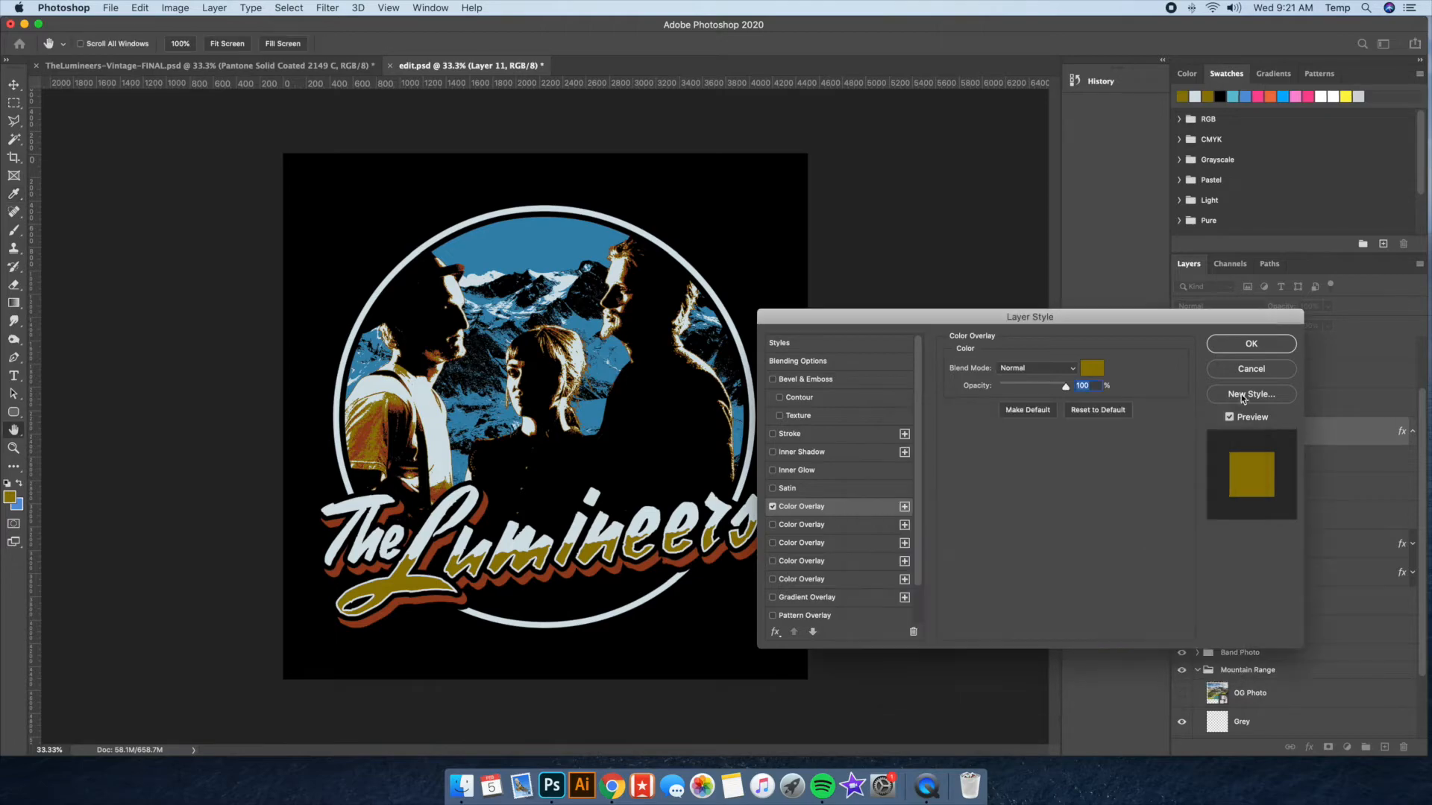
click(1251, 343)
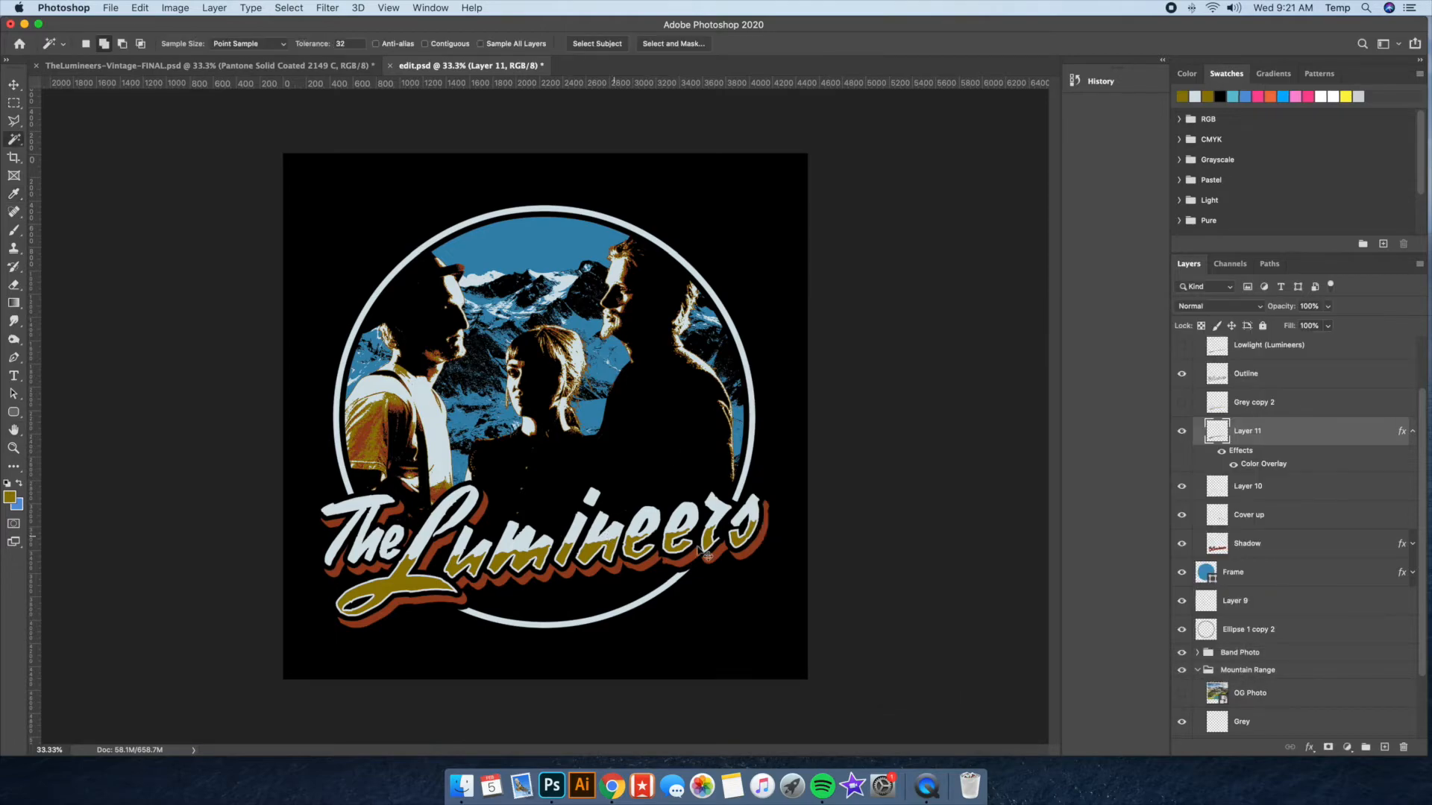
Check the edges of the gold lowlights up close and rasterize the layer style of Layer 11
key(super+plus)
scroll(617, 531, down, 5)
key(super+plus)
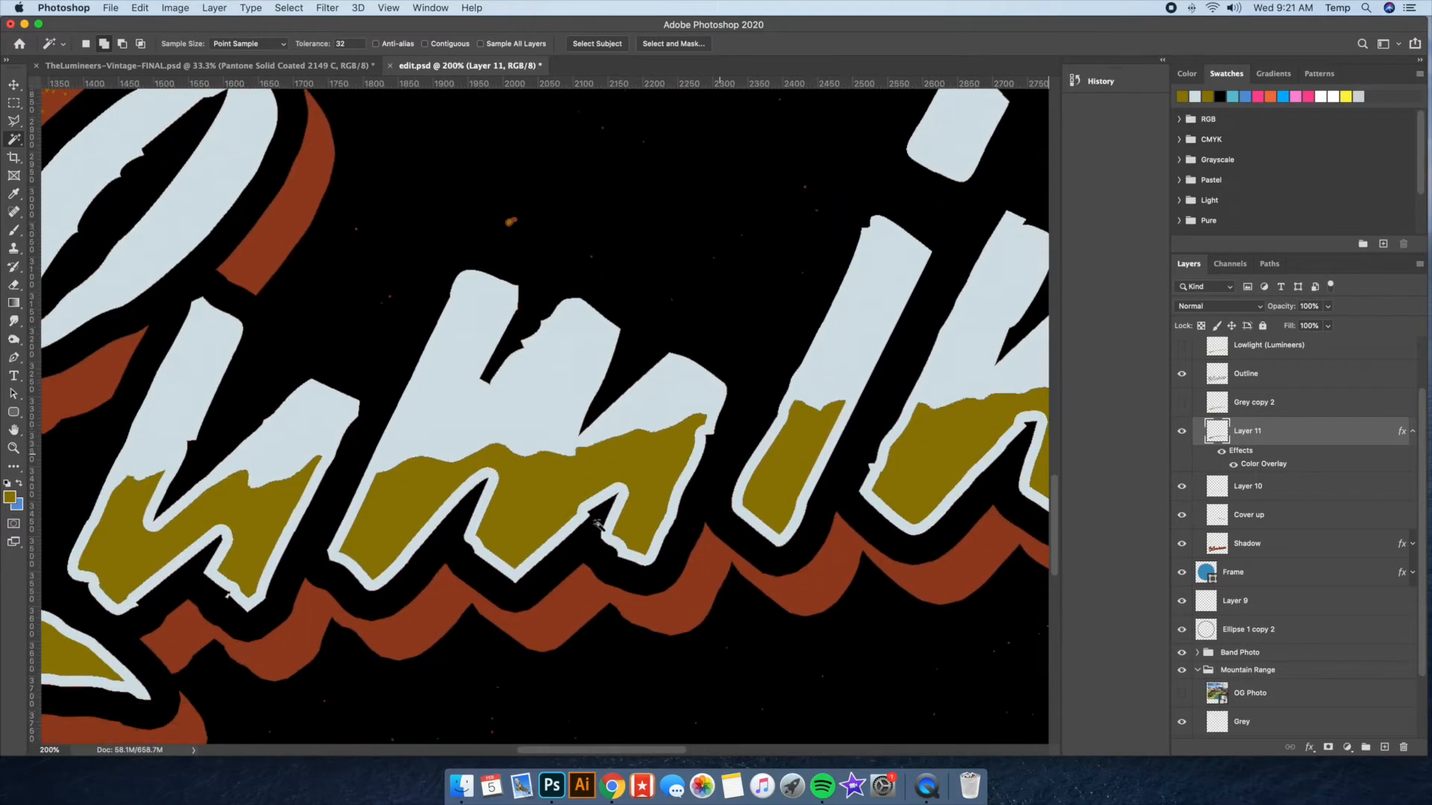
key(super+plus)
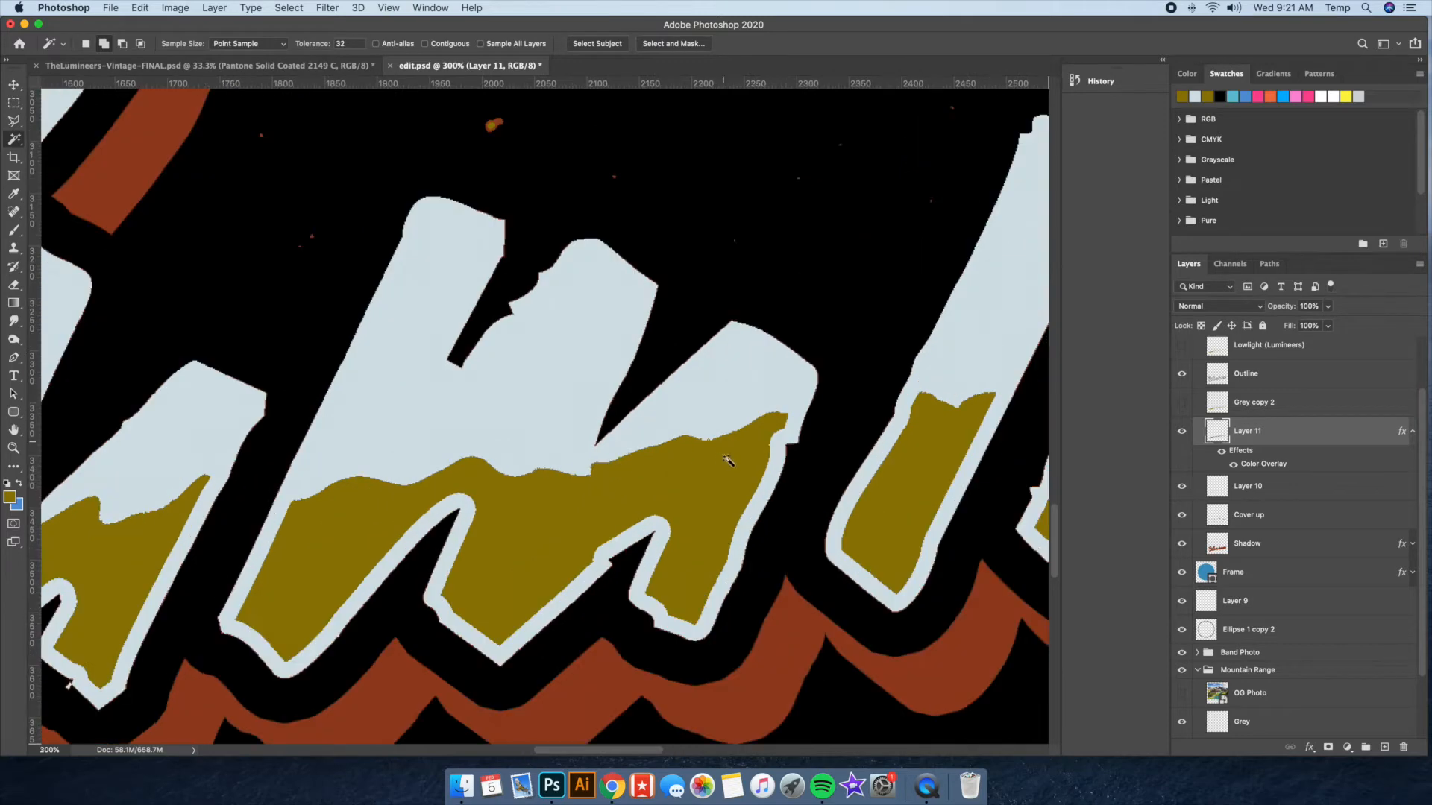
key(super+plus)
key(super+0)
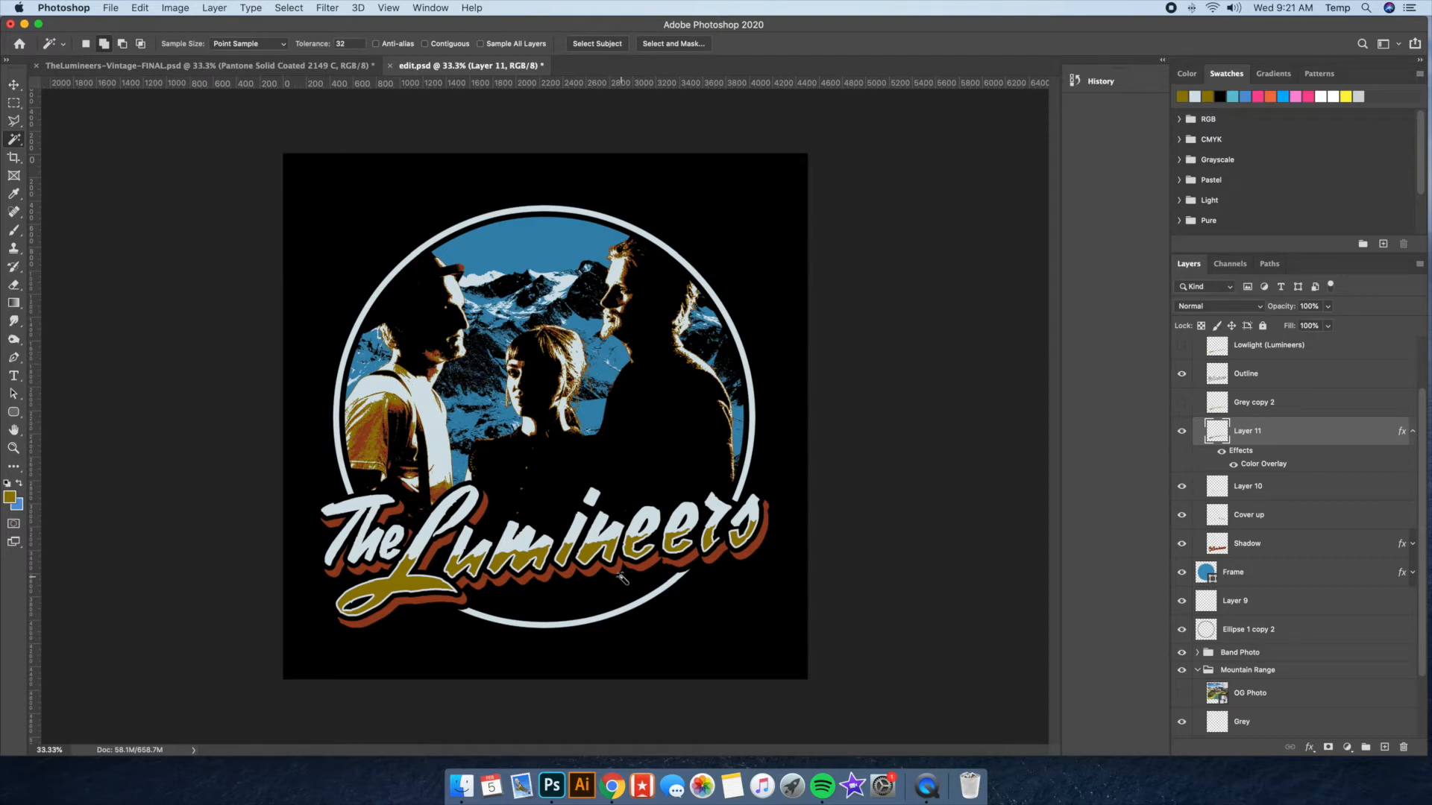
right_click(1314, 447)
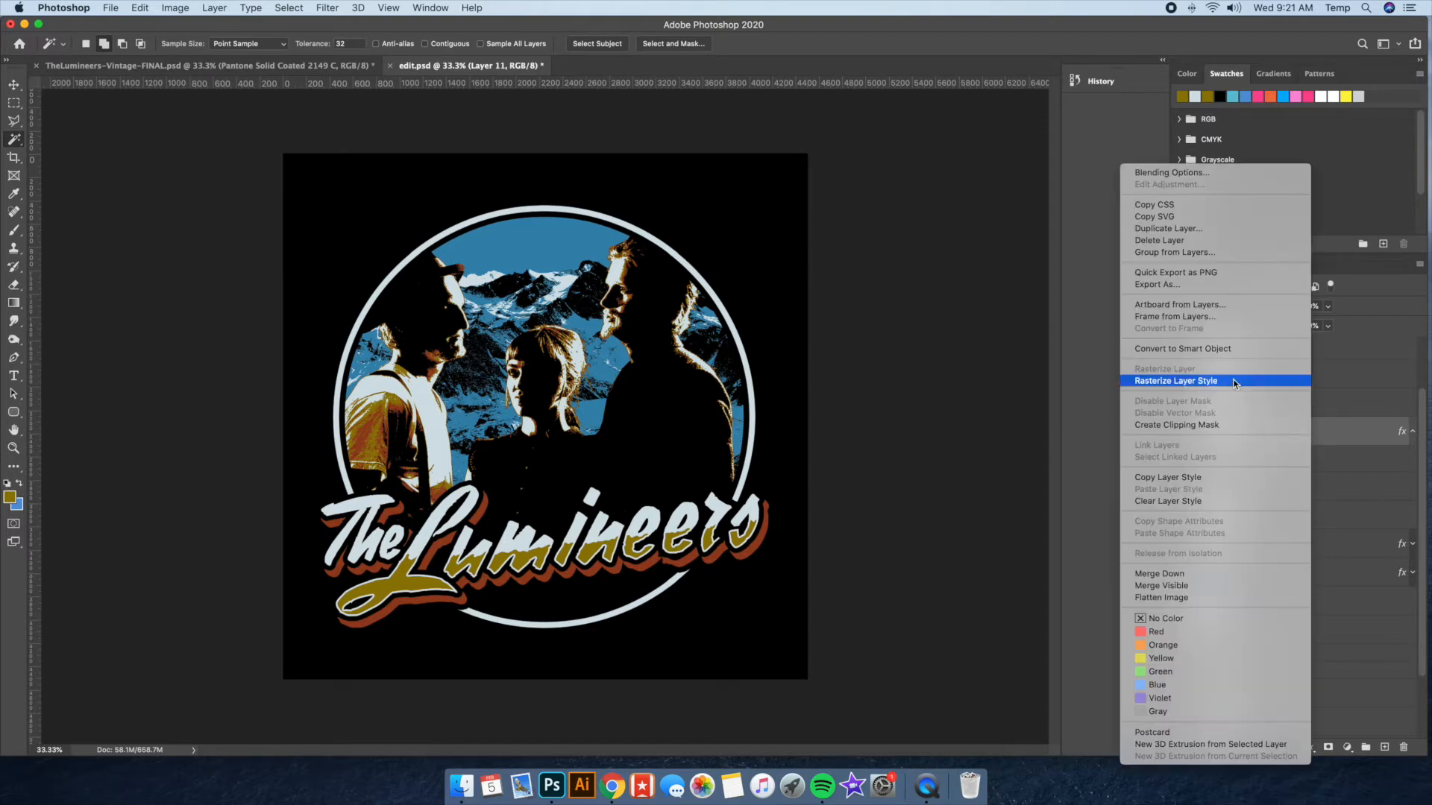
click(1234, 381)
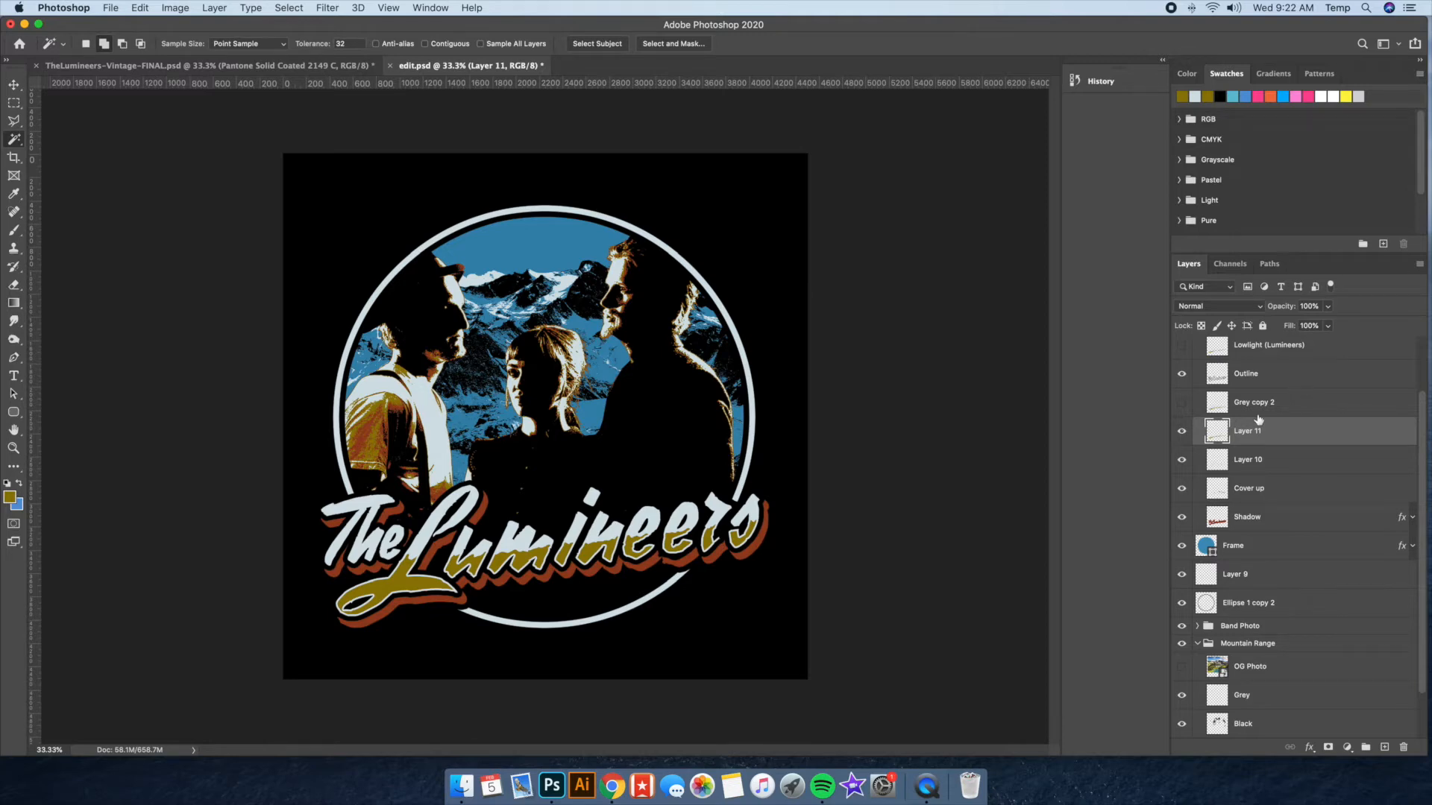
Collapse The Lumineers text group, then hide the Band Photo group and show the OG Photo layer in the Mountain Range group
scroll(1260, 421, up, 3)
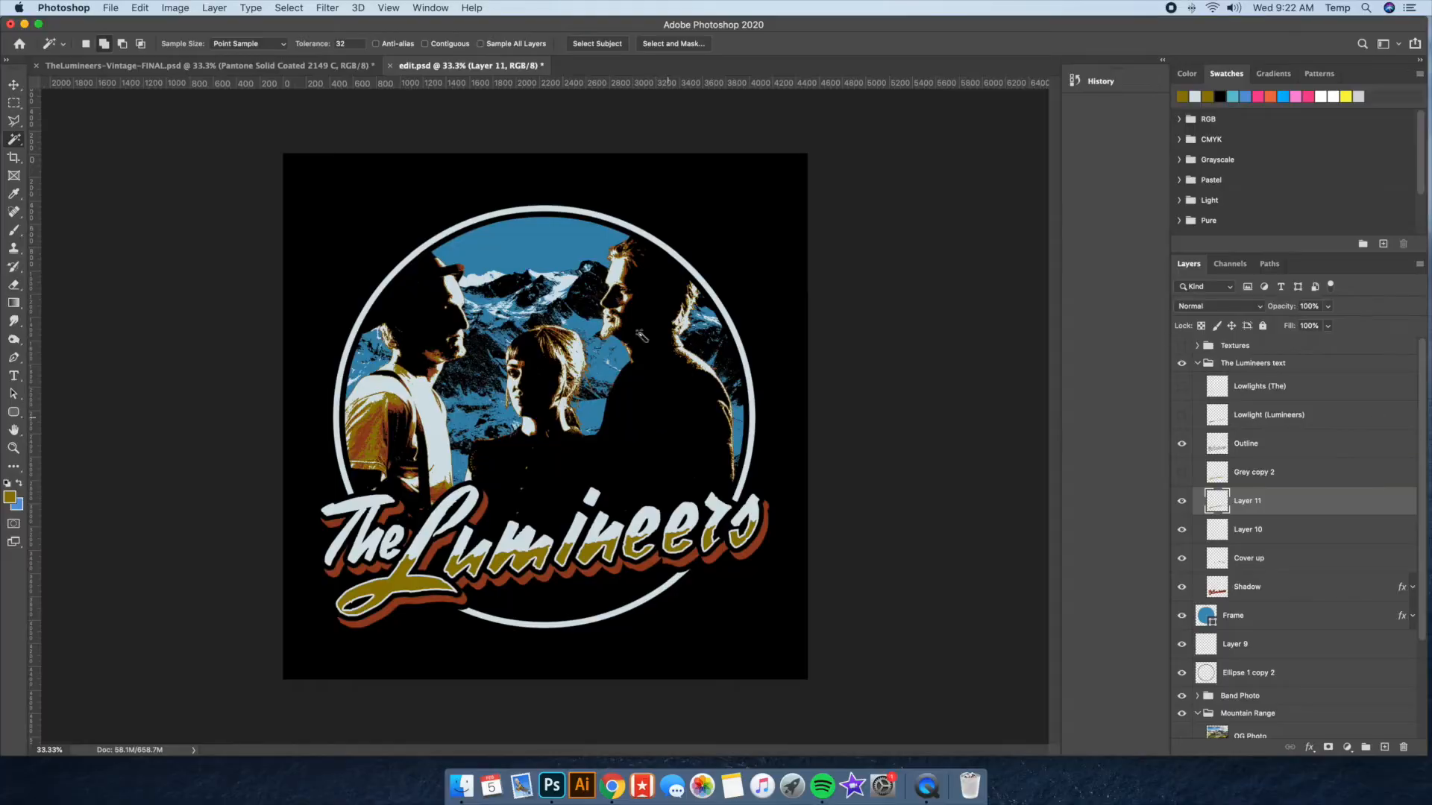
click(1197, 364)
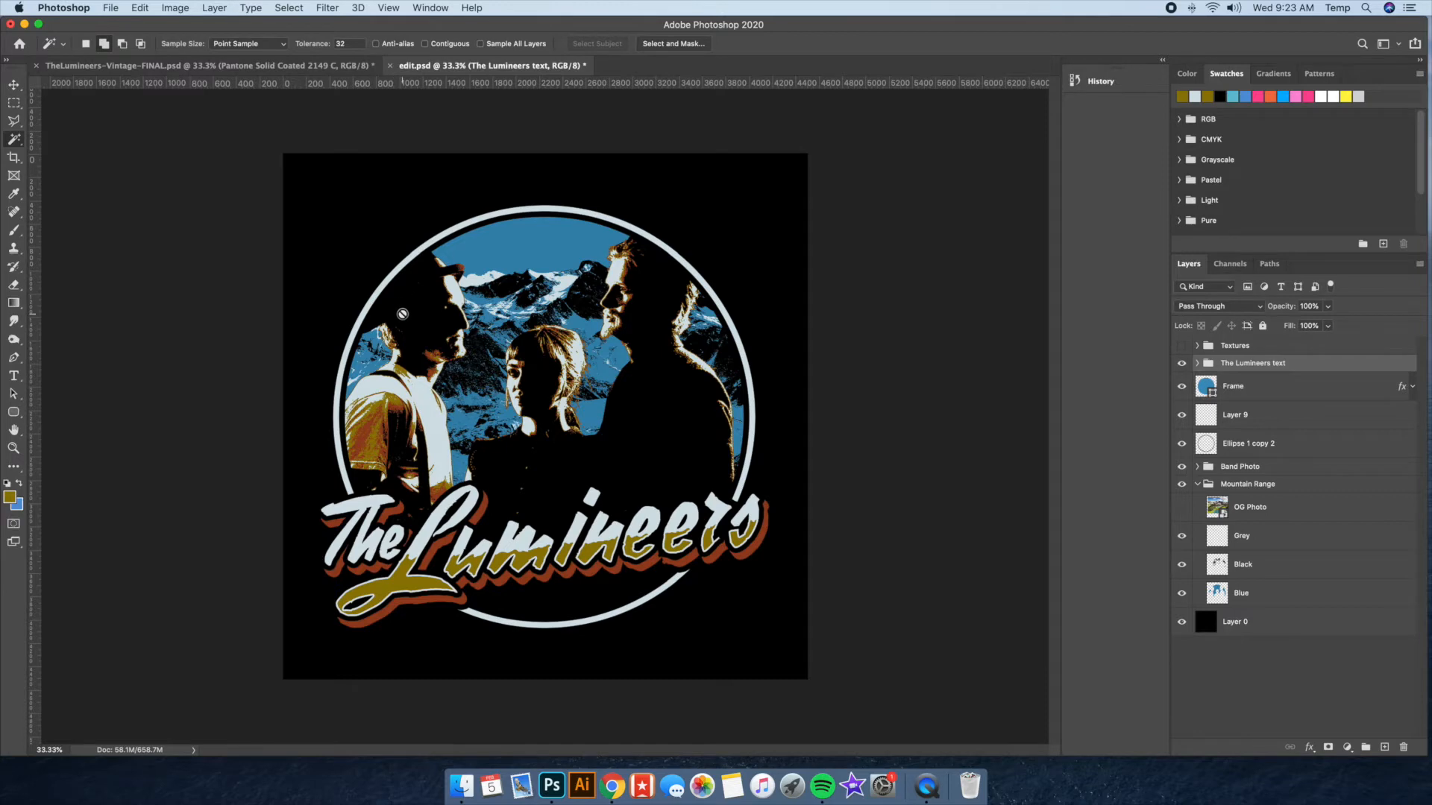
click(1267, 509)
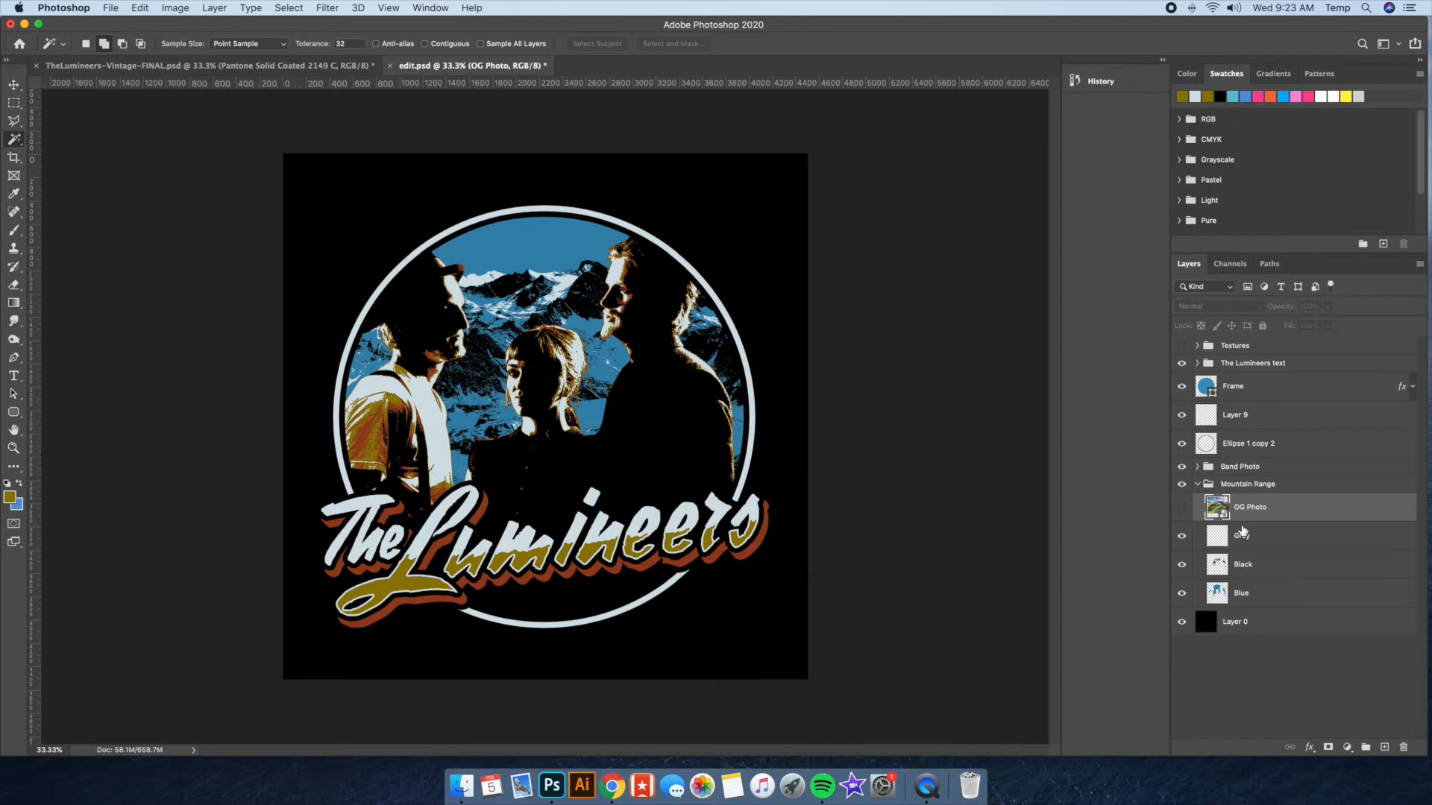
click(1182, 508)
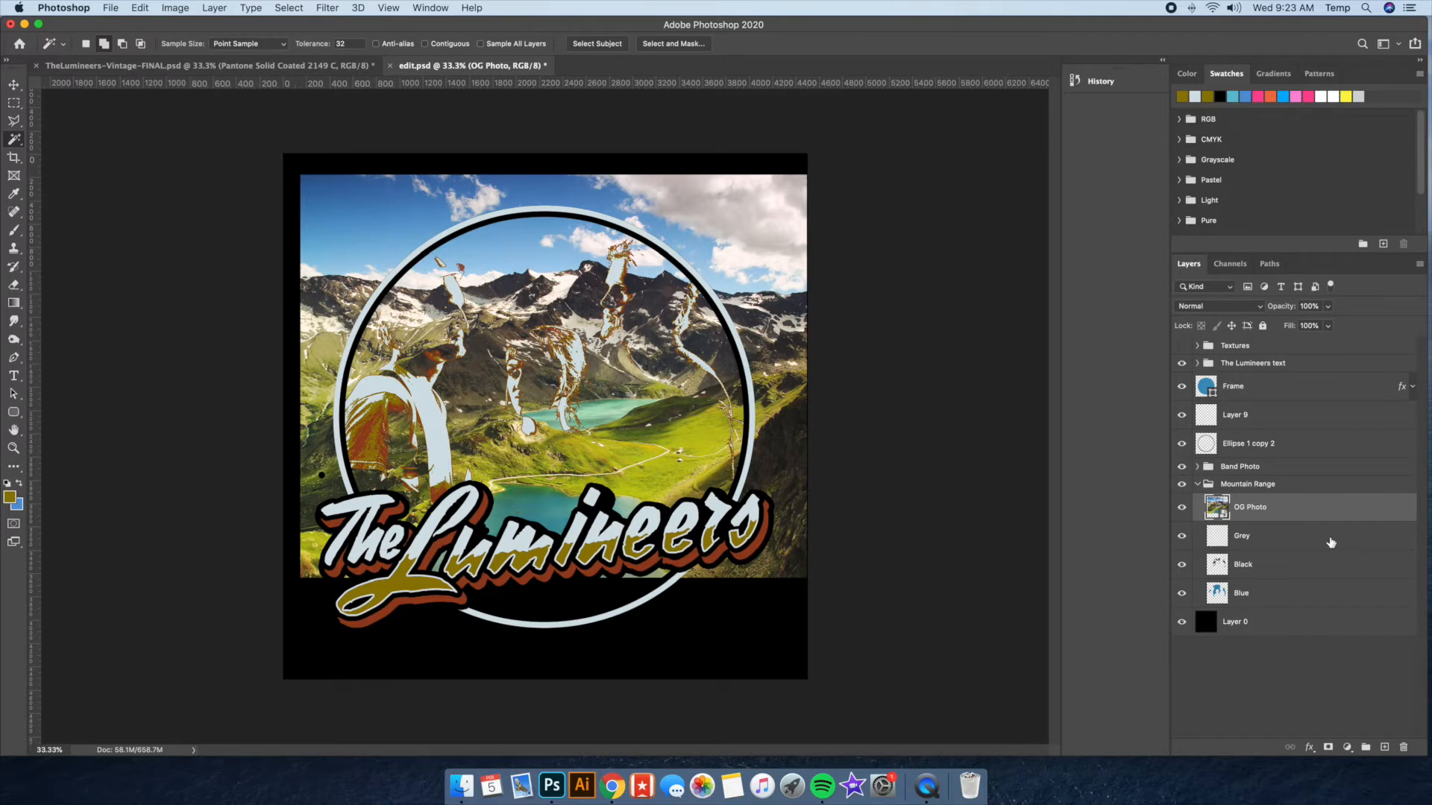
click(1181, 466)
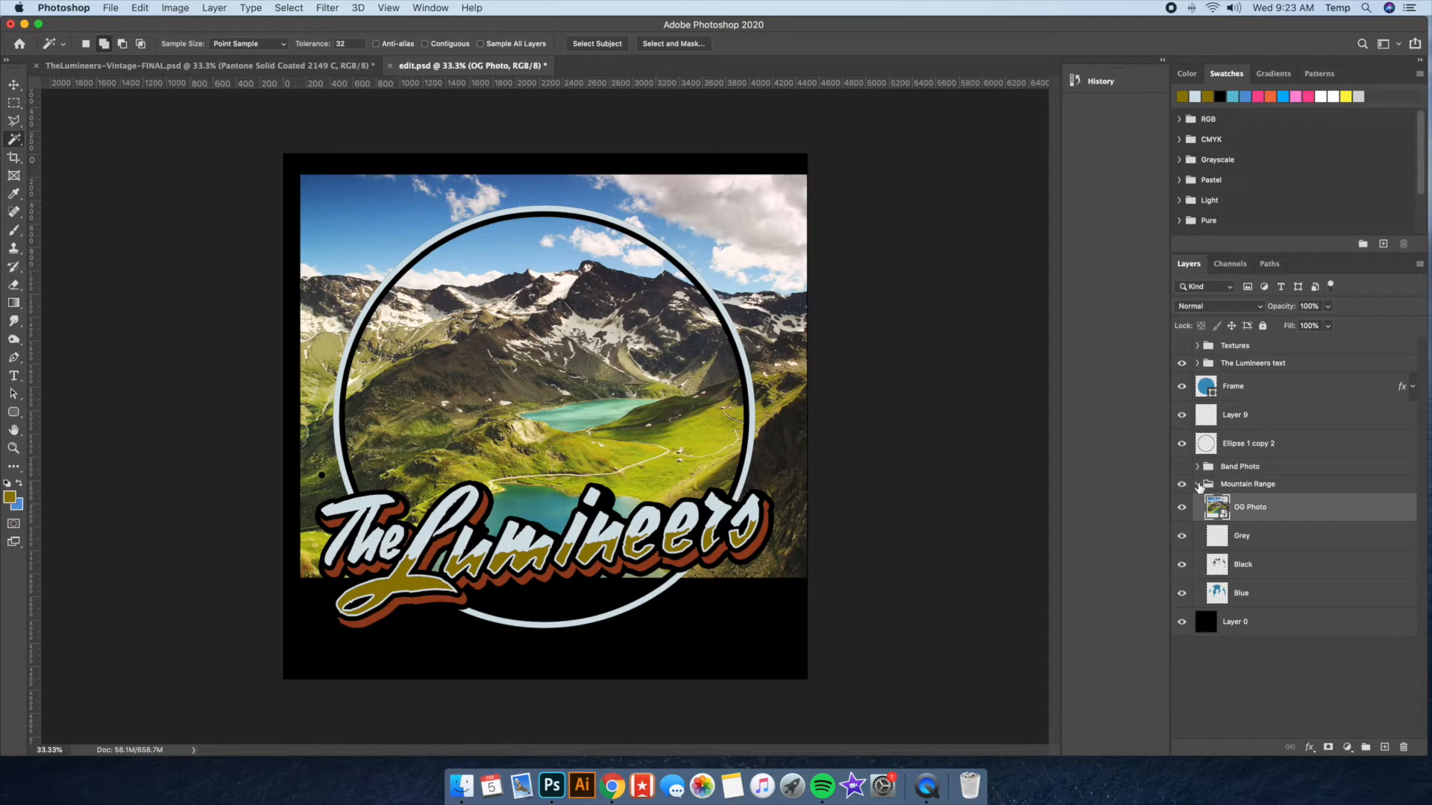
click(1211, 485)
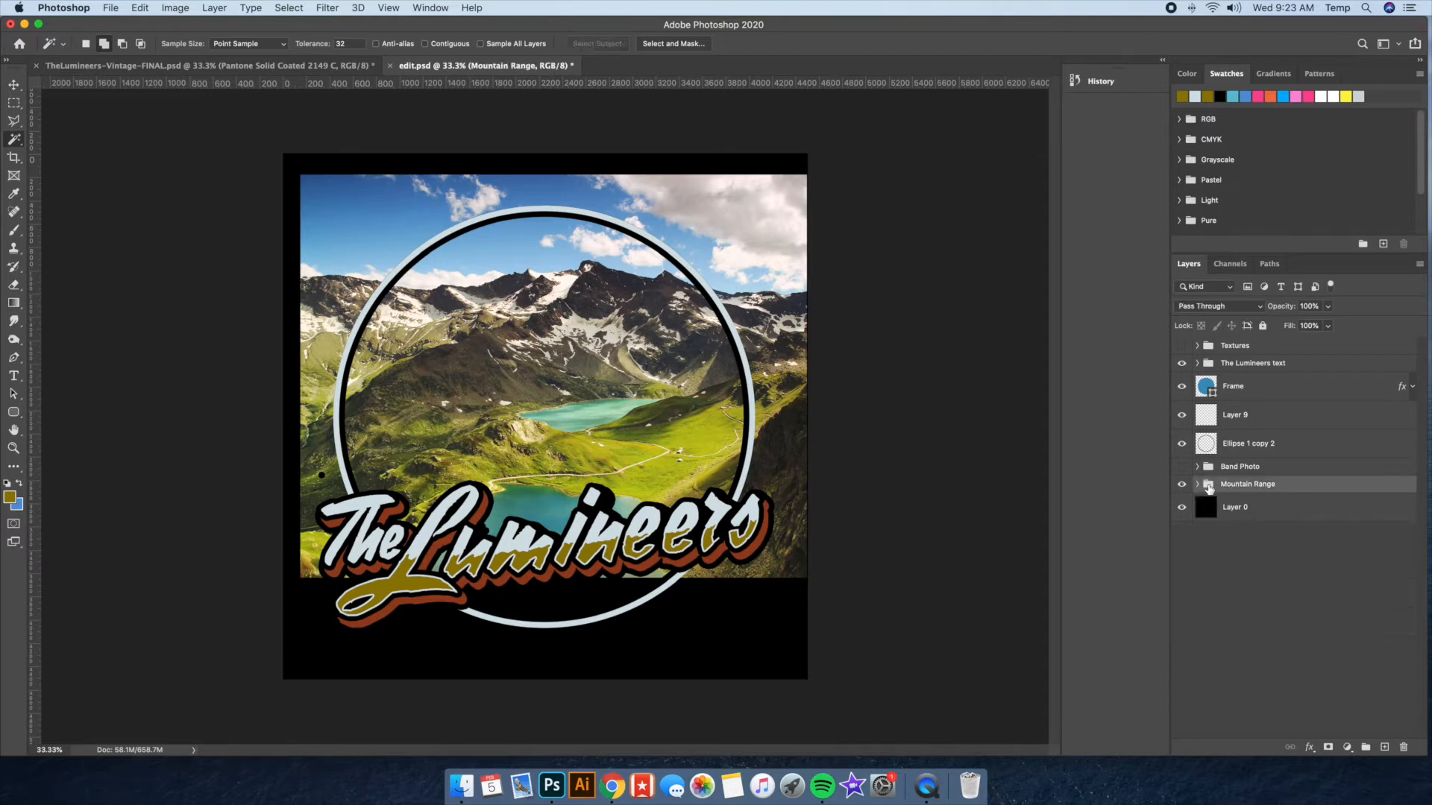
click(1260, 517)
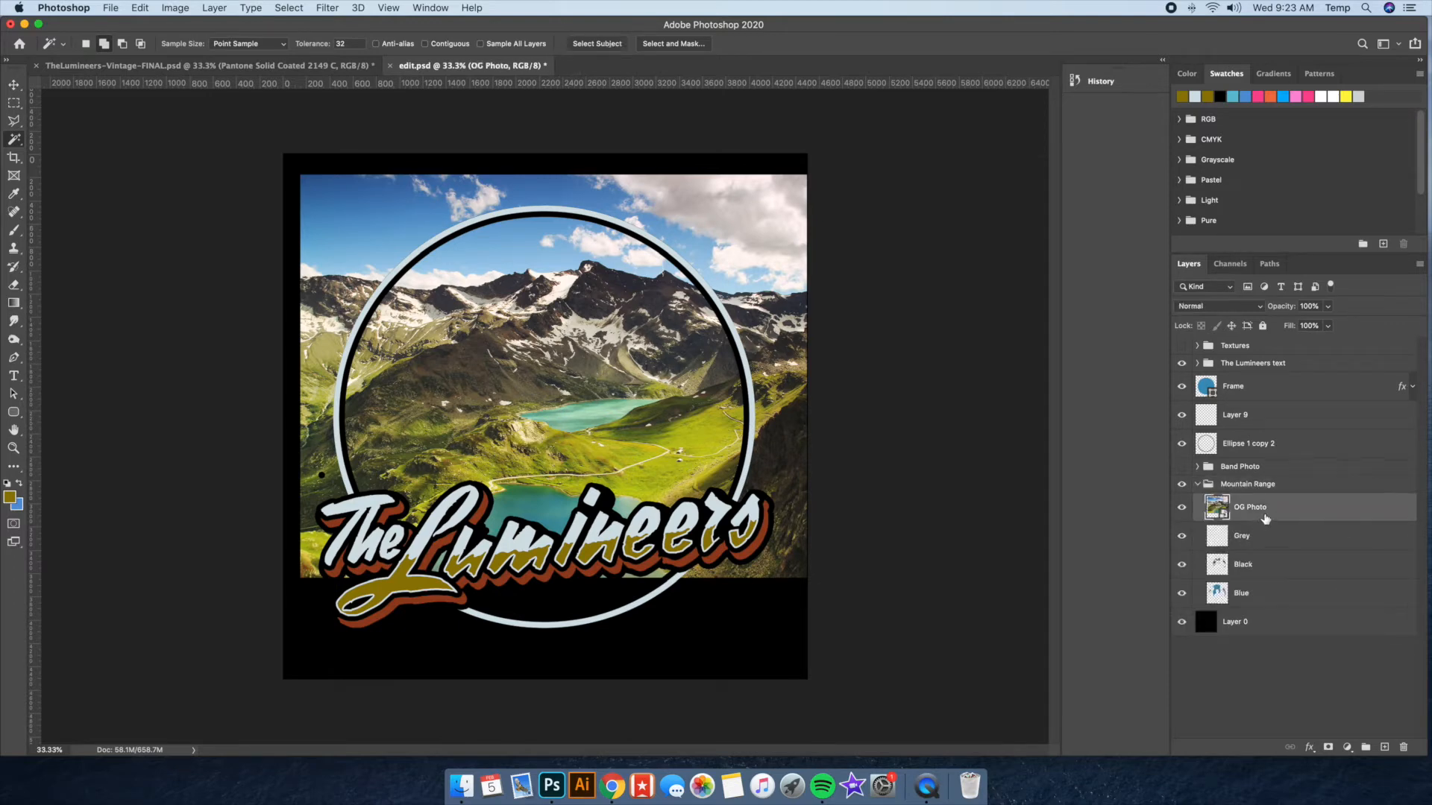
click(1181, 508)
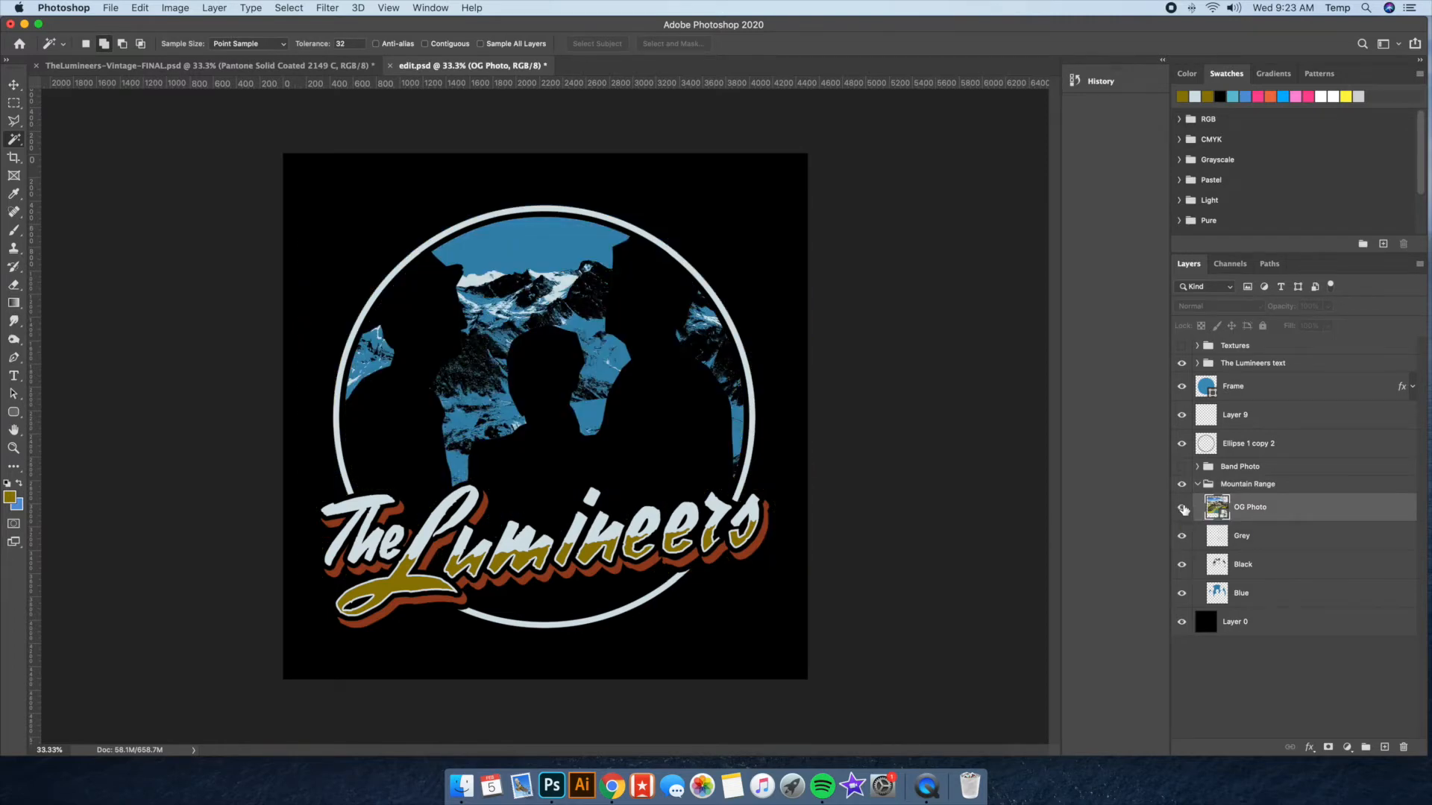
click(1182, 508)
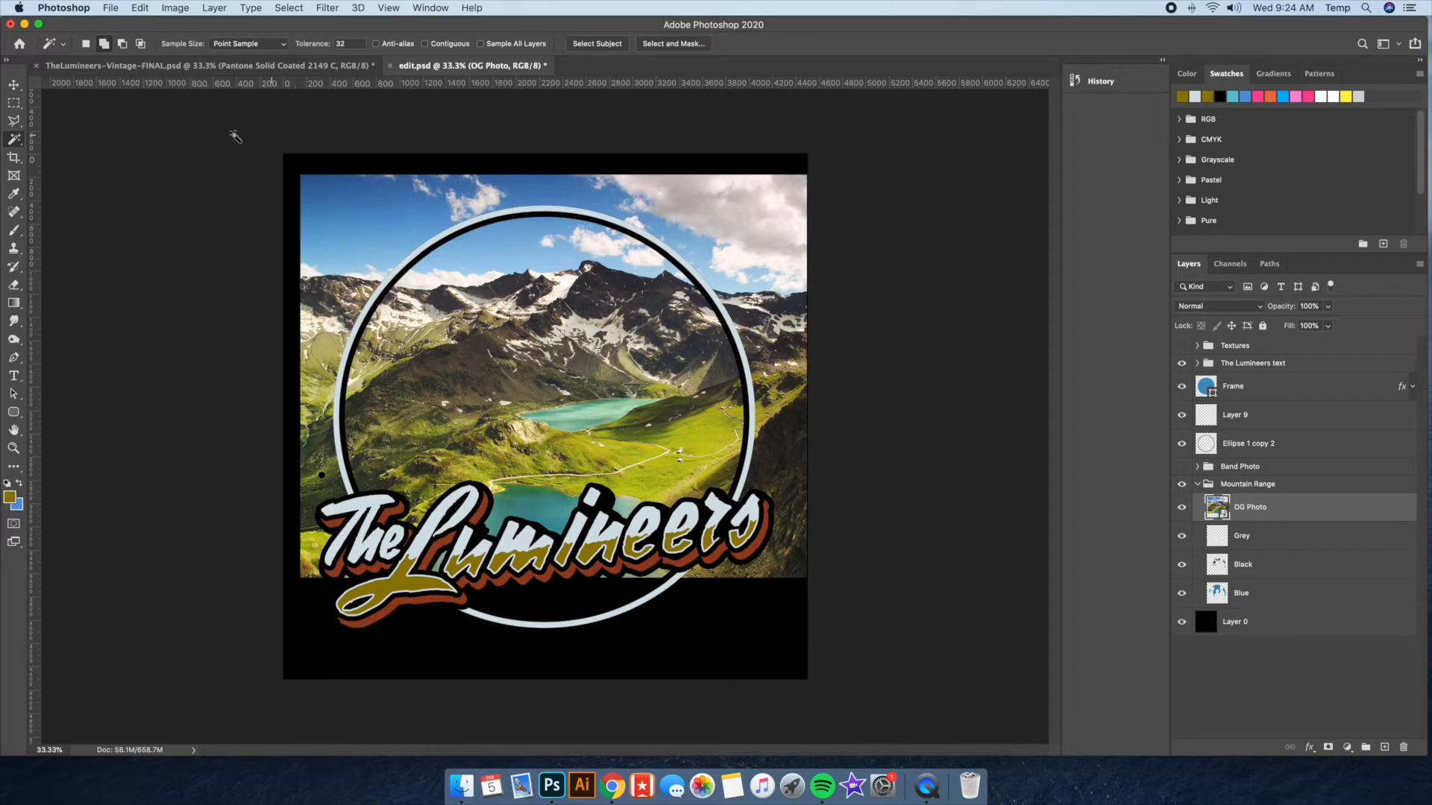
Apply a Threshold adjustment at about level 220 to the OG Photo mountain layer
click(176, 7)
mouse_move(193, 52)
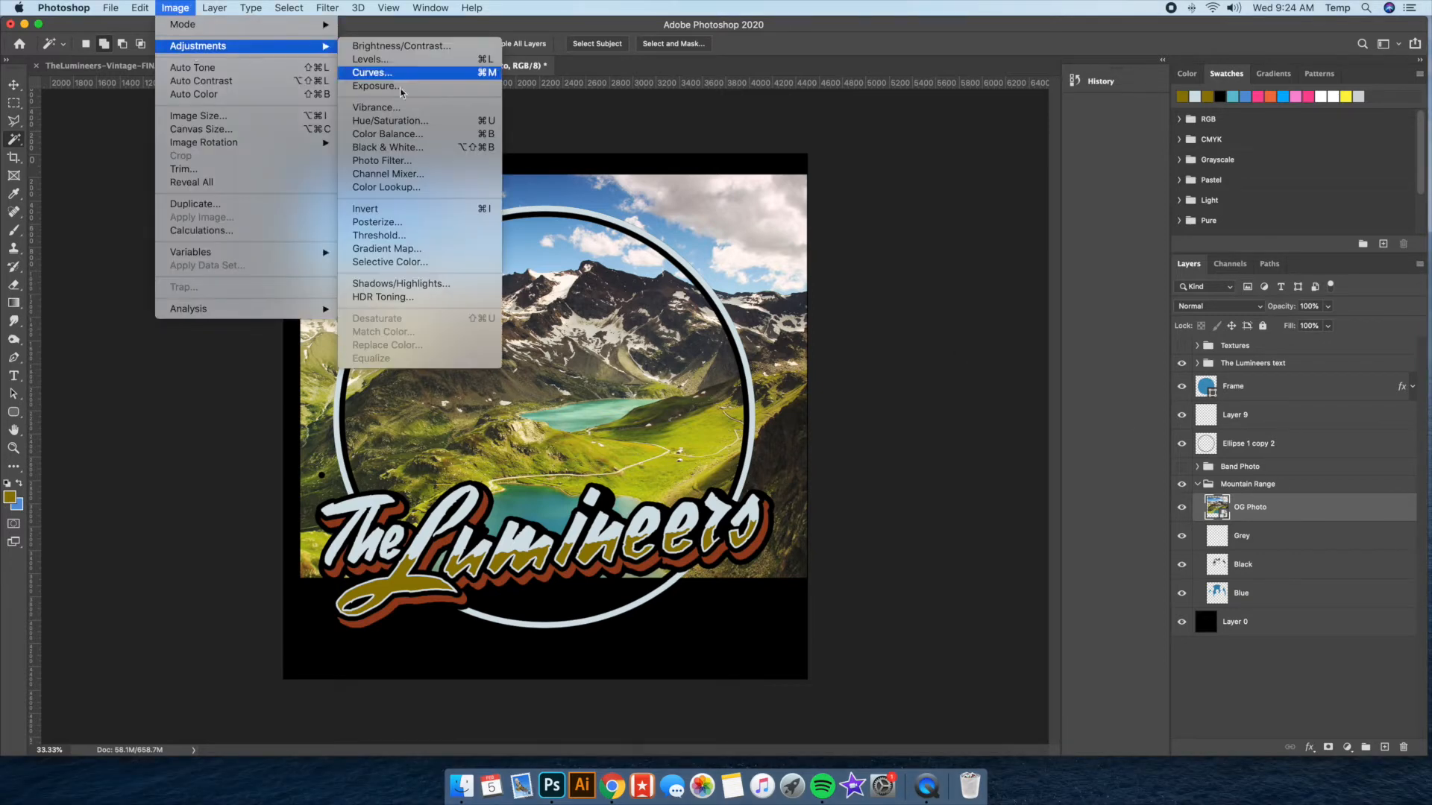
click(388, 236)
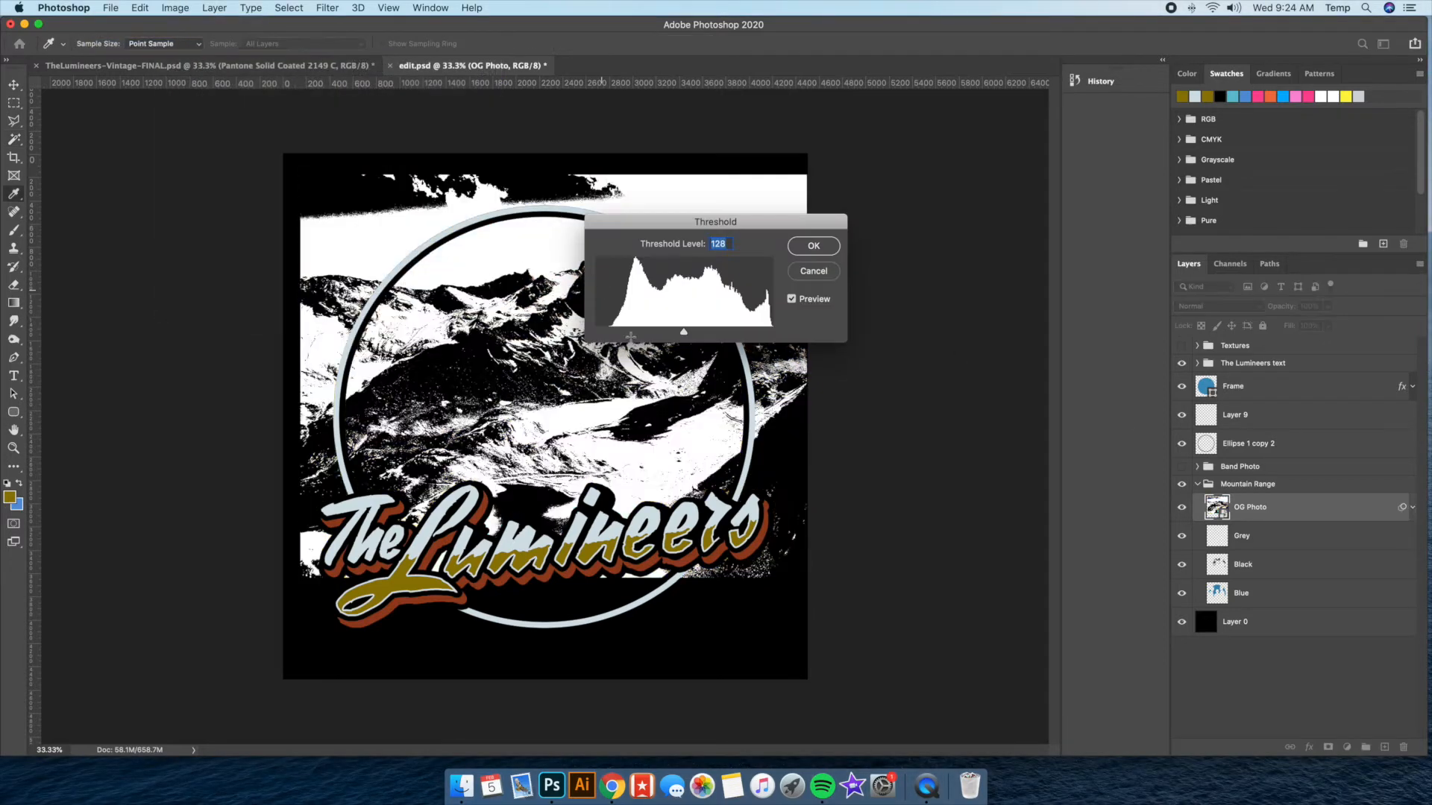
drag(684, 333, 747, 329)
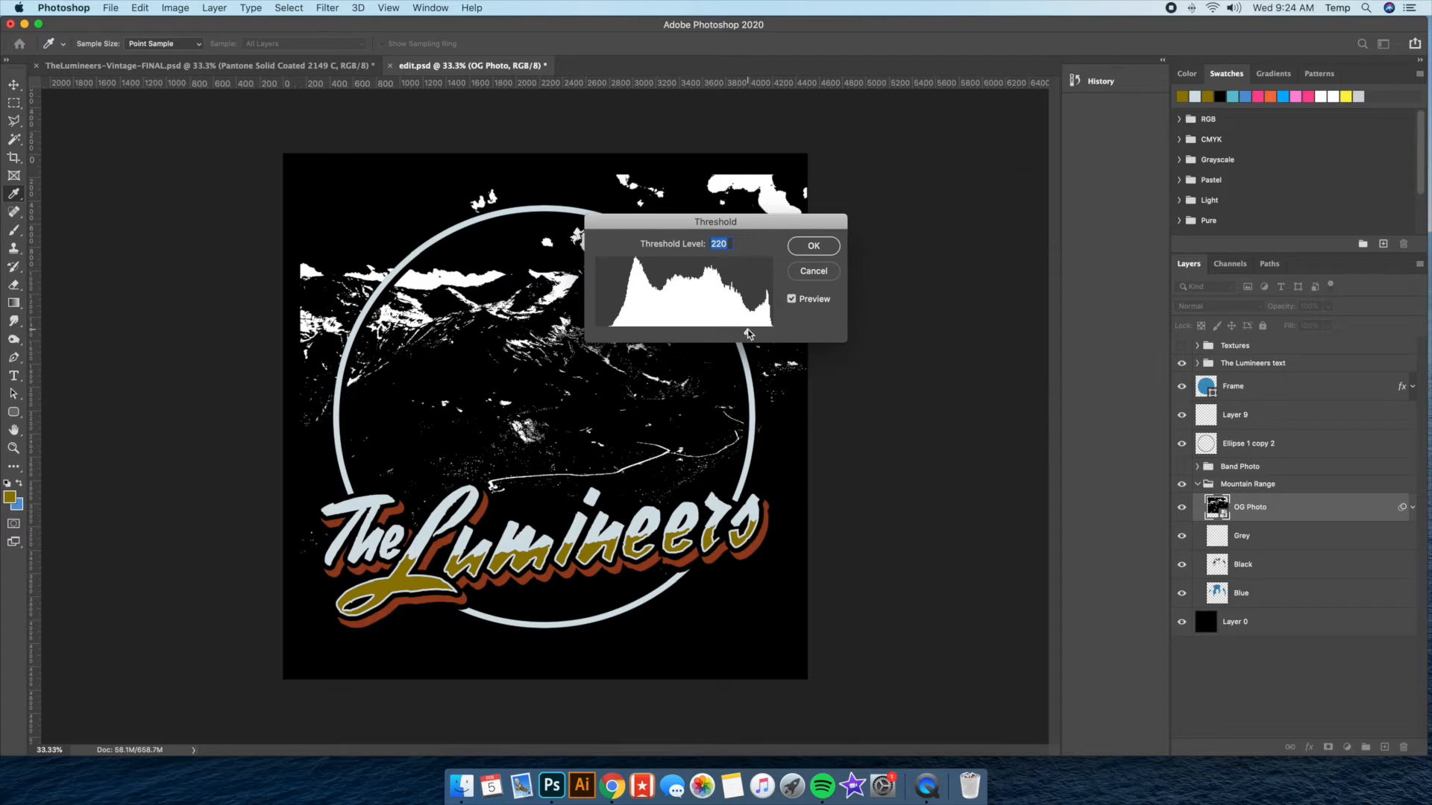
drag(750, 329, 748, 329)
click(814, 248)
Select all white areas of OG Photo with the non-contiguous Magic Wand and copy them to a new layer
click(13, 140)
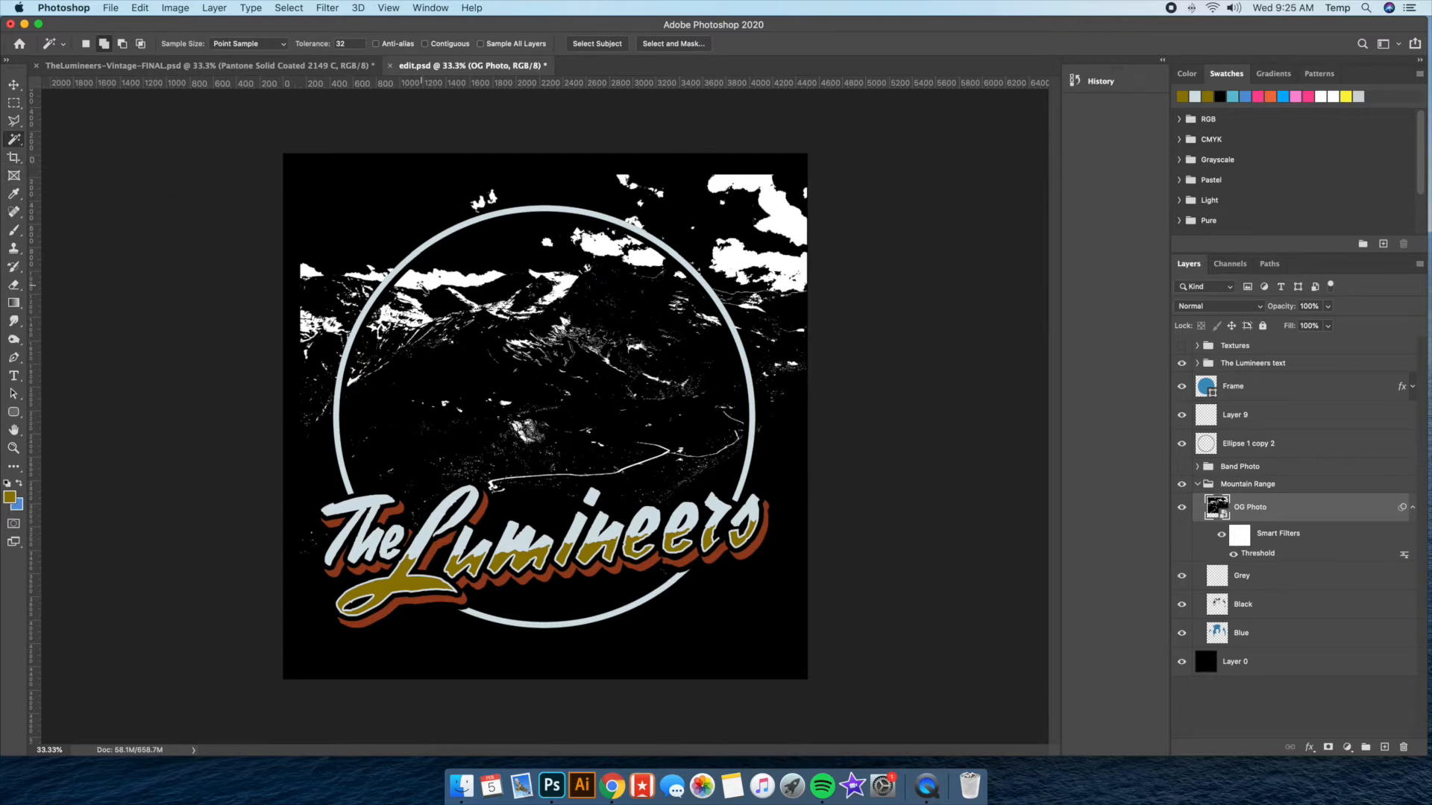
click(486, 246)
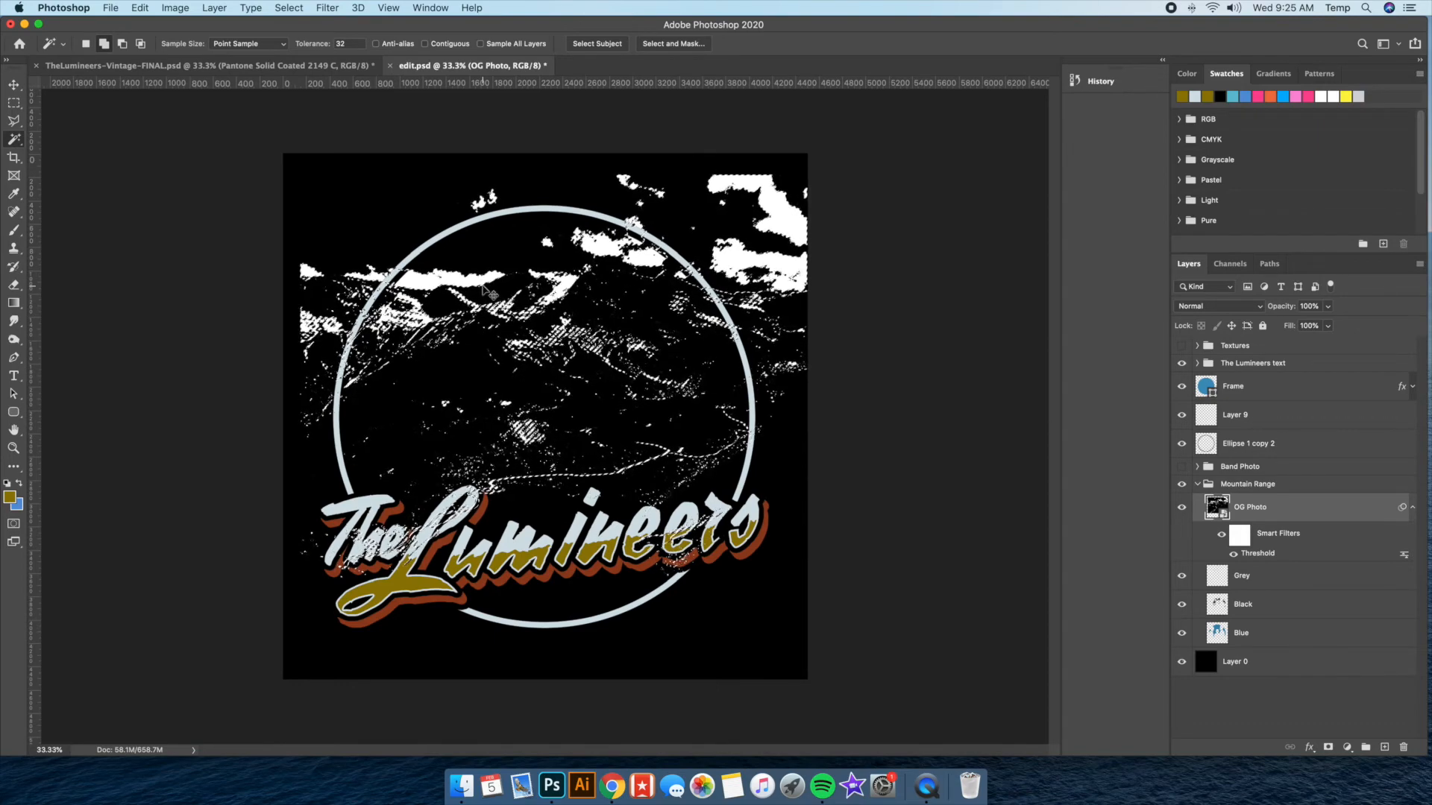
key(super+j)
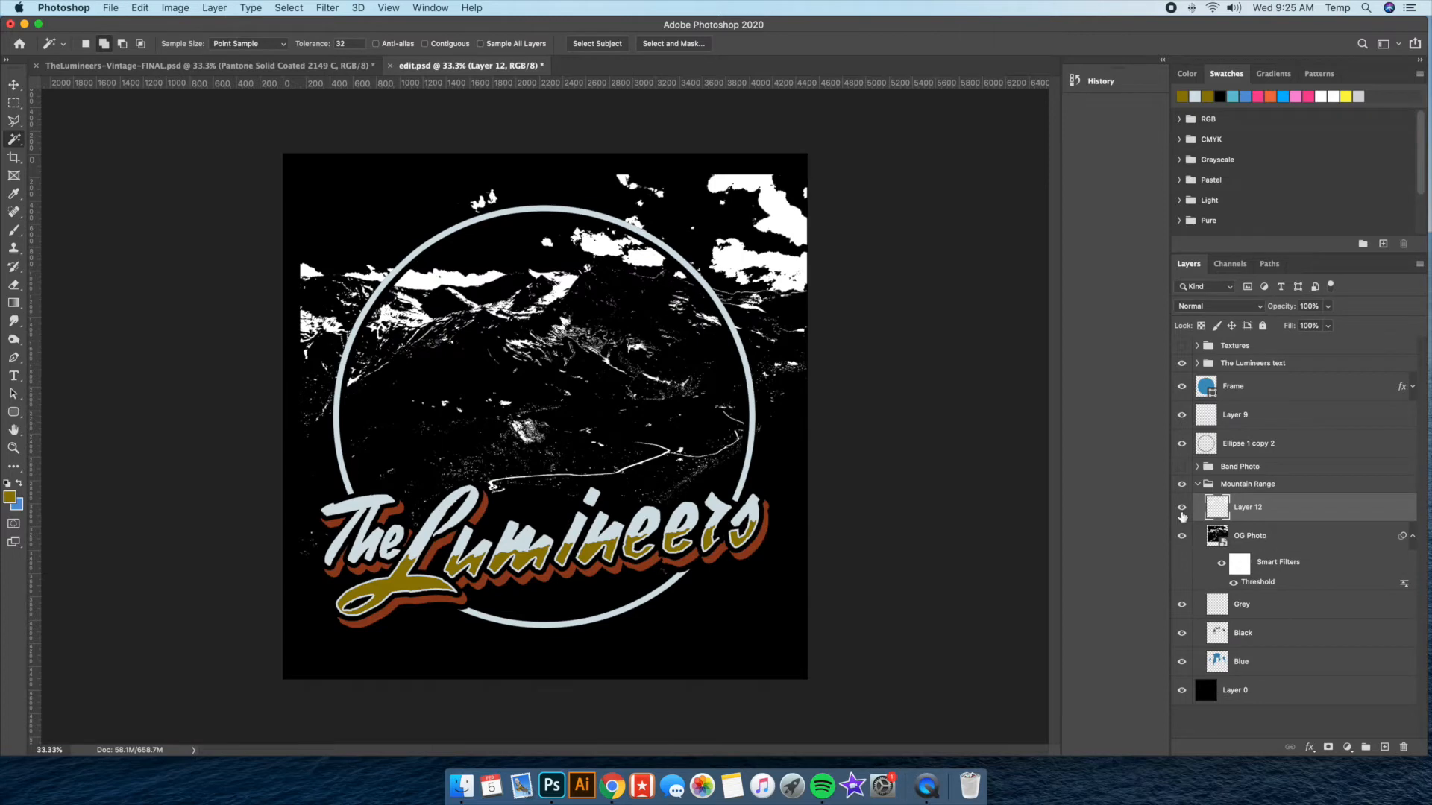
Toggle the visibility of Layer 12 and OG Photo to check the isolated white mountain highlights
click(1182, 509)
click(1182, 535)
click(1181, 510)
click(1182, 510)
click(1181, 509)
click(1184, 537)
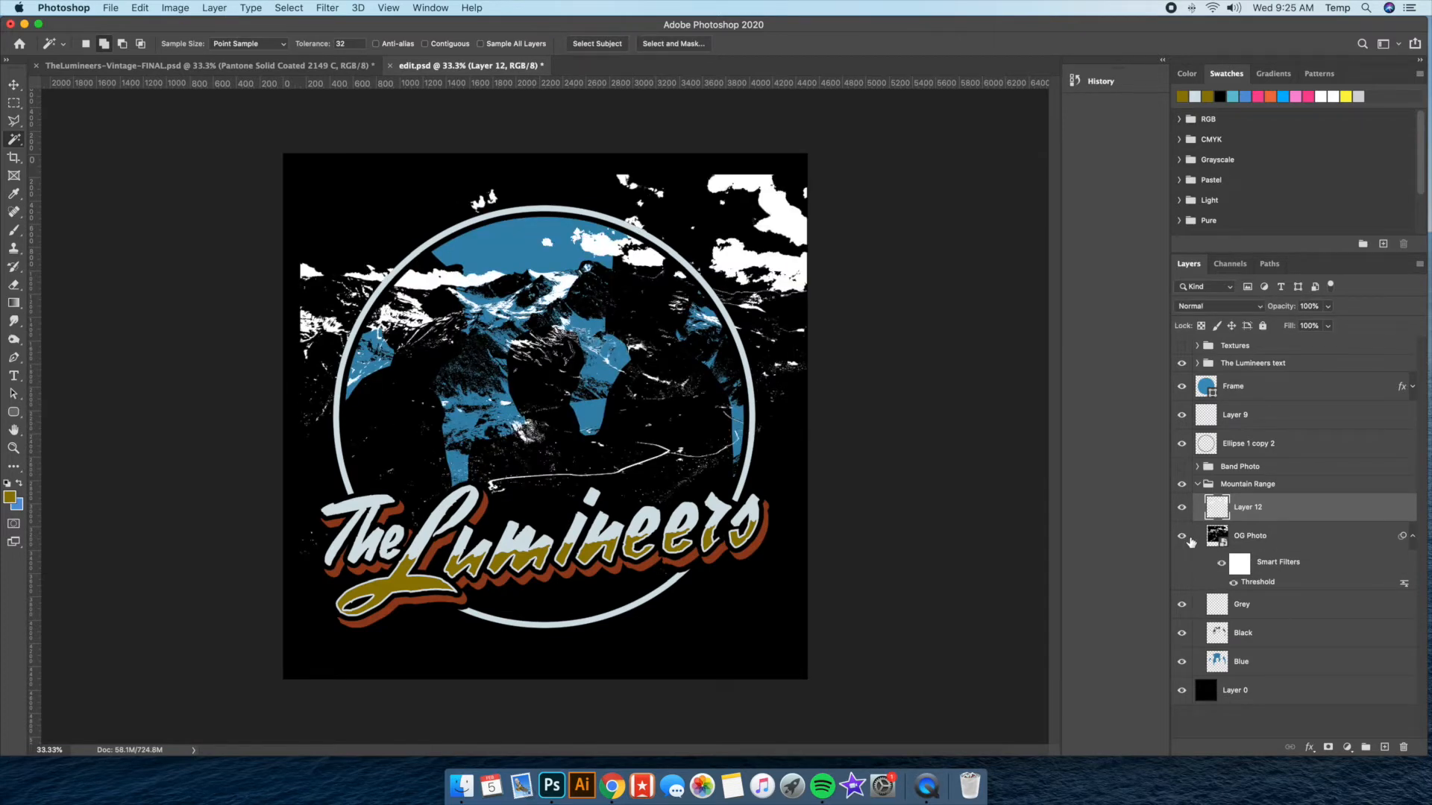
click(1182, 507)
click(1181, 508)
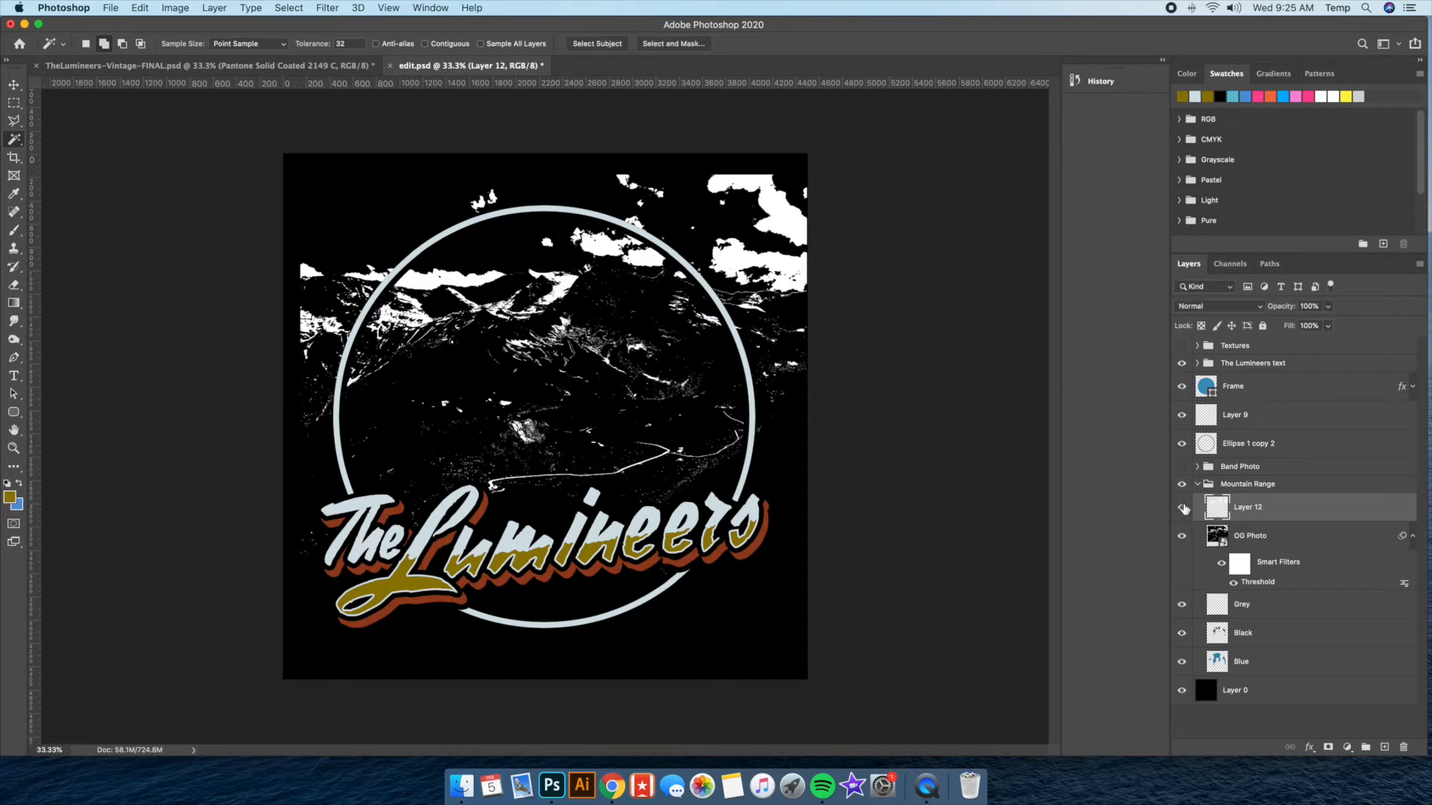
Add a Color Overlay in the ring's pale grey-blue d3e0e5 at 100% opacity to Layer 12, and select the OG Photo layer
double_click(1297, 515)
click(842, 511)
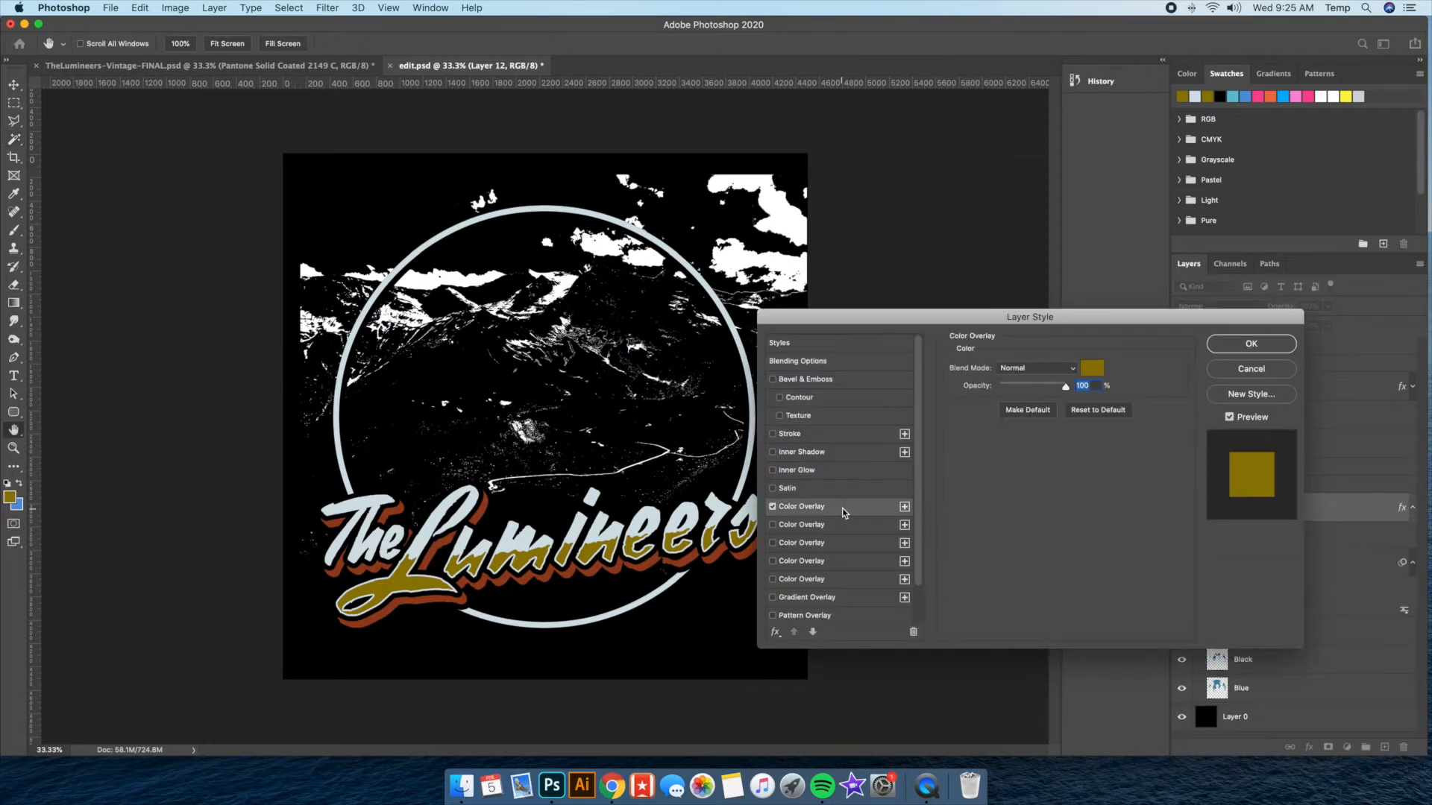
click(1092, 368)
click(510, 214)
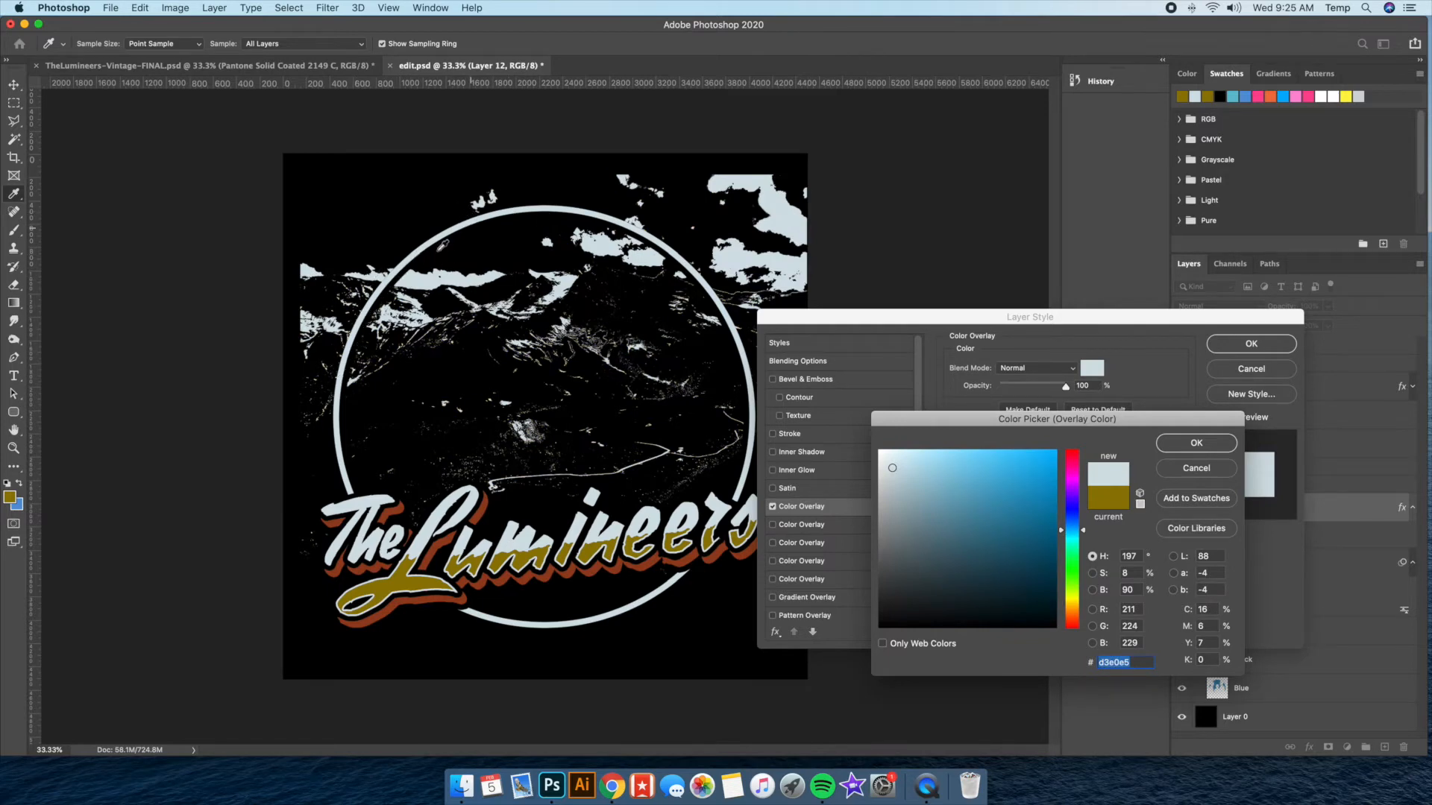
click(1218, 444)
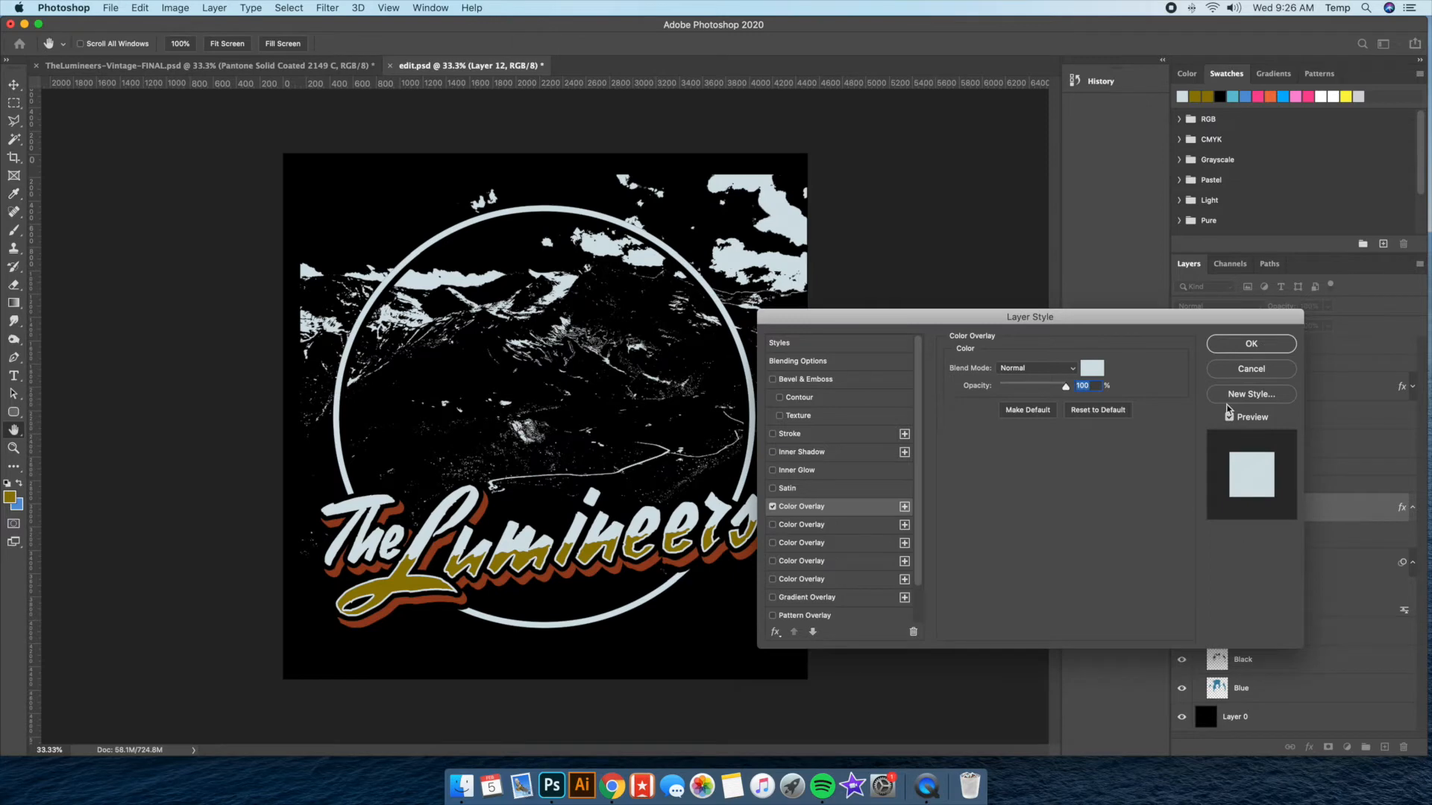
key(Return)
click(1286, 572)
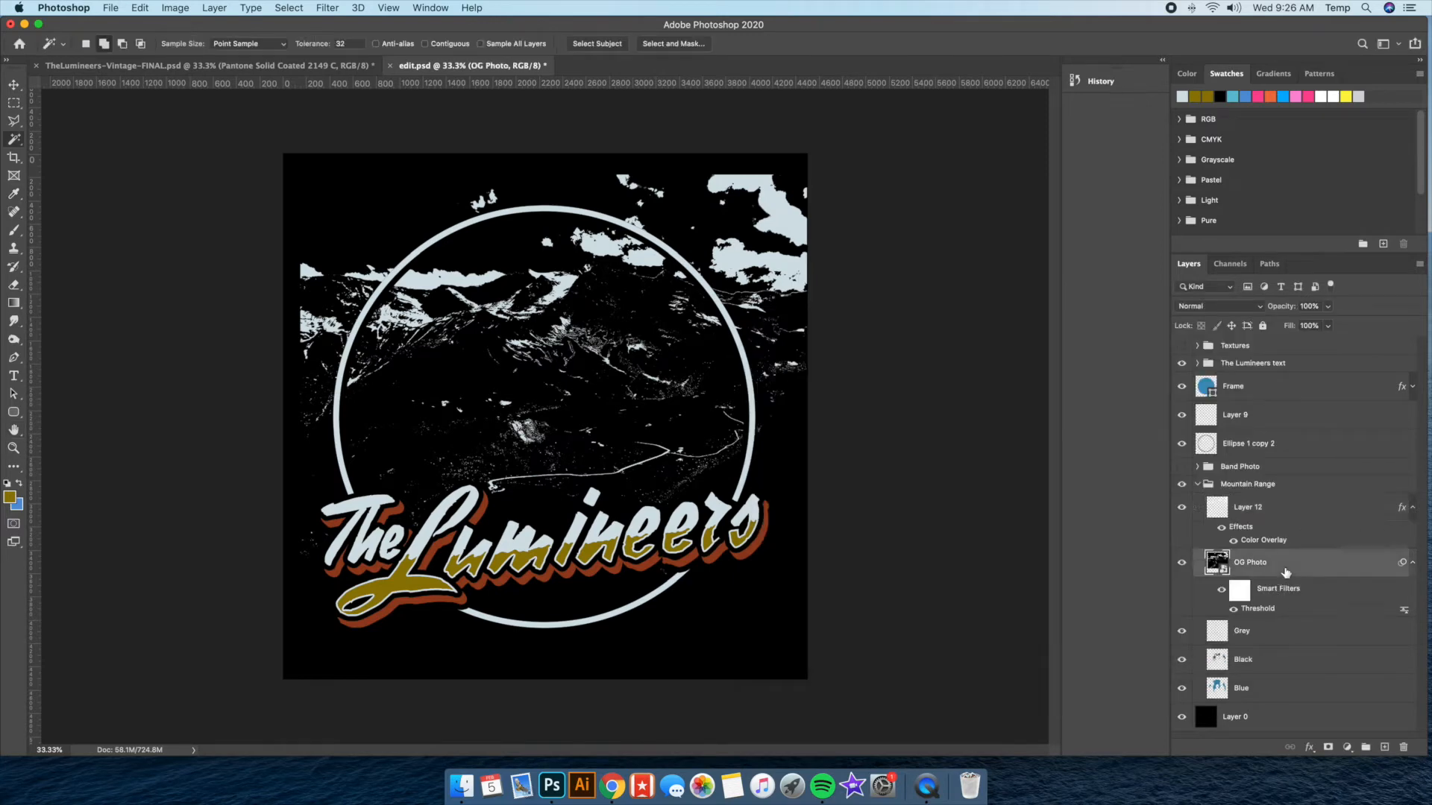
Change the Threshold smart filter on the OG Photo layer to level 139
double_click(1257, 609)
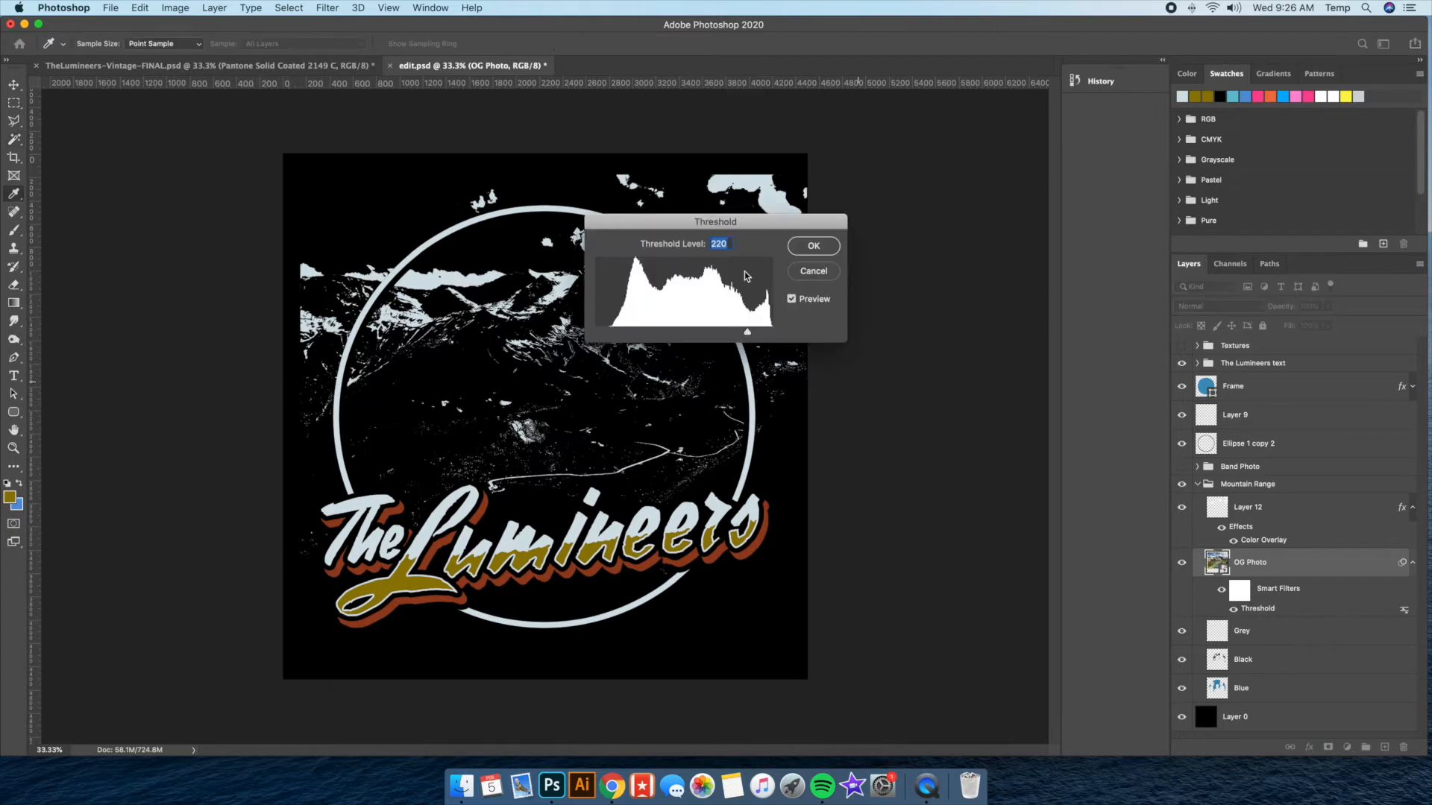
drag(744, 221, 890, 303)
drag(893, 413, 836, 412)
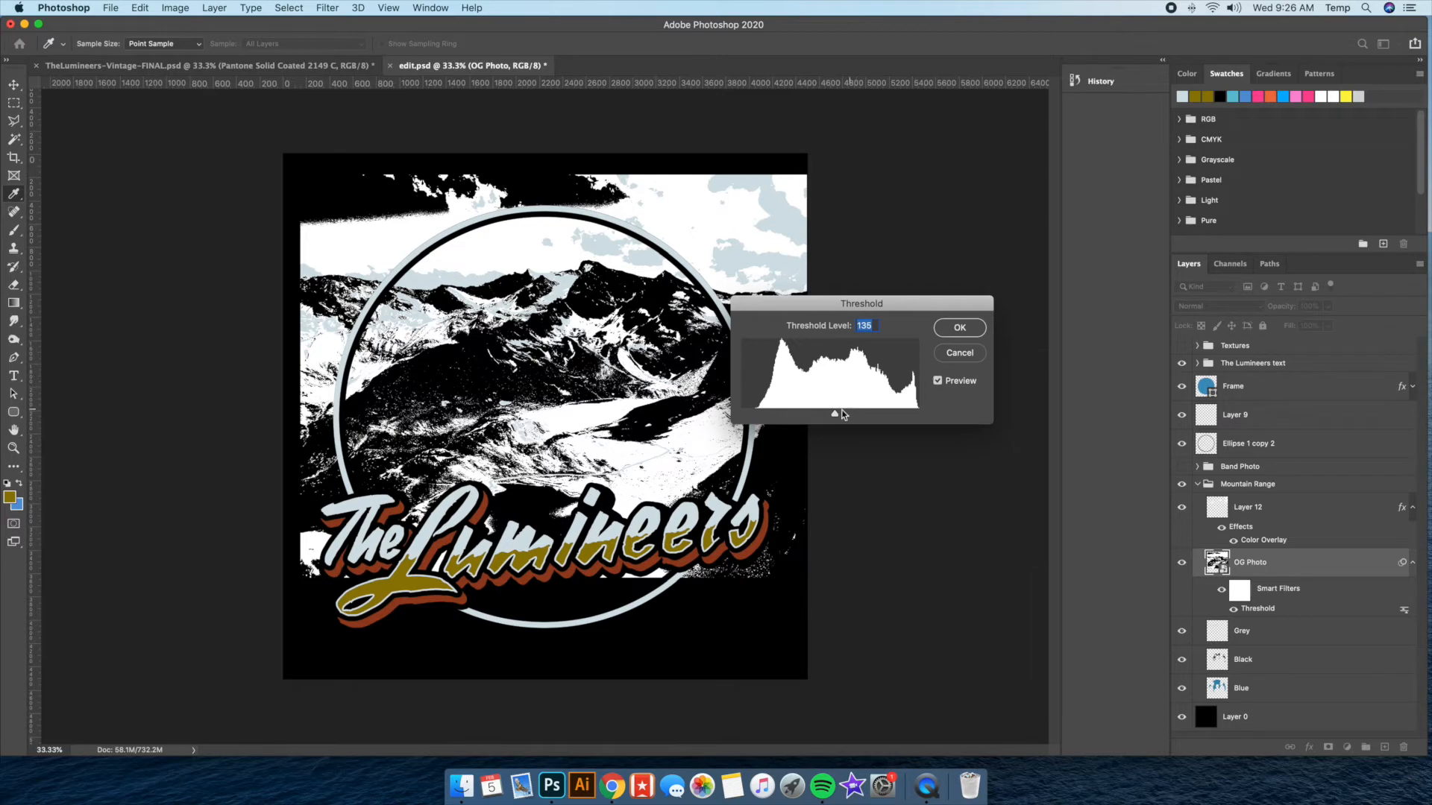
mouse_move(835, 411)
mouse_down()
mouse_move(817, 411)
mouse_move(878, 410)
mouse_move(838, 410)
mouse_up()
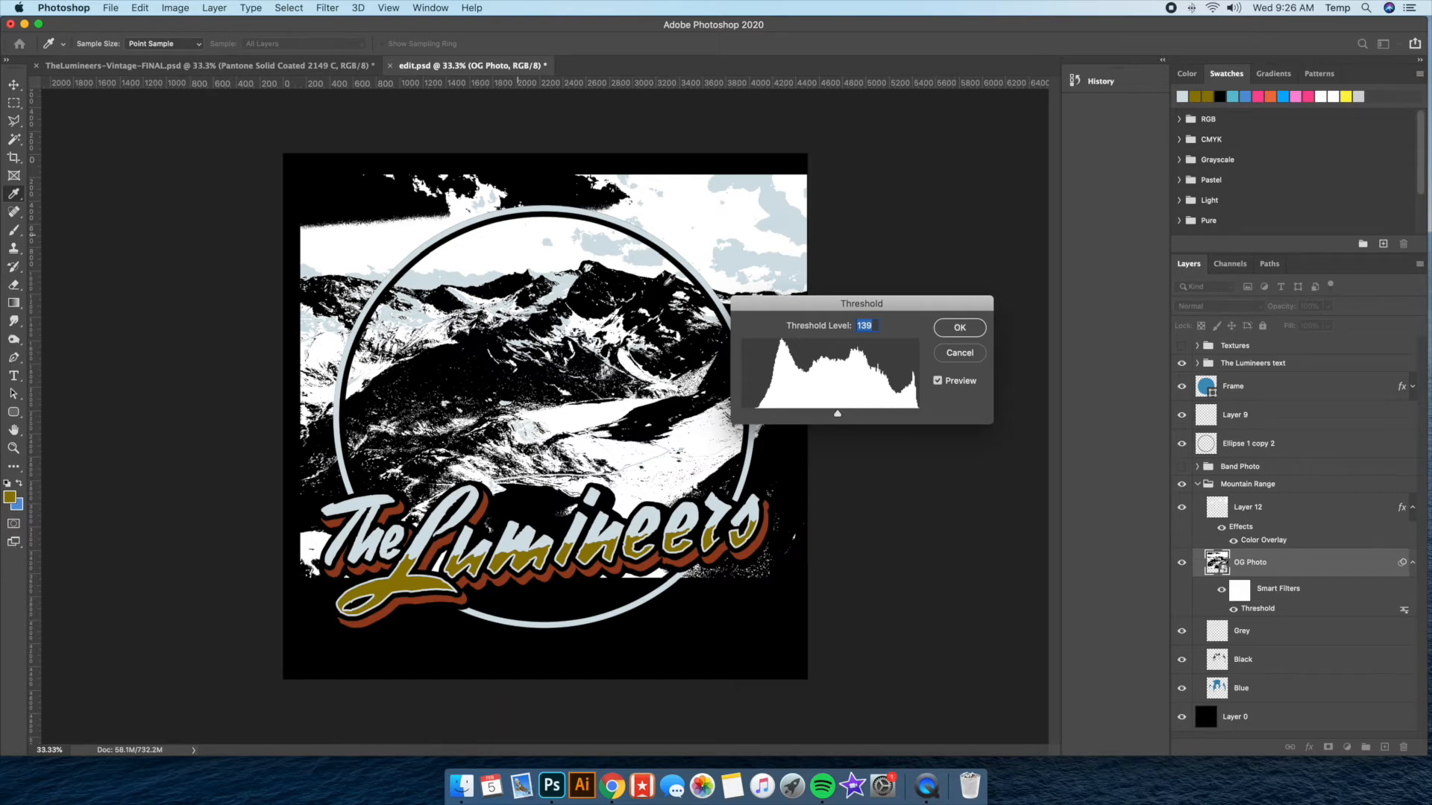
mouse_move(852, 410)
mouse_down()
mouse_move(865, 413)
mouse_move(836, 413)
mouse_up()
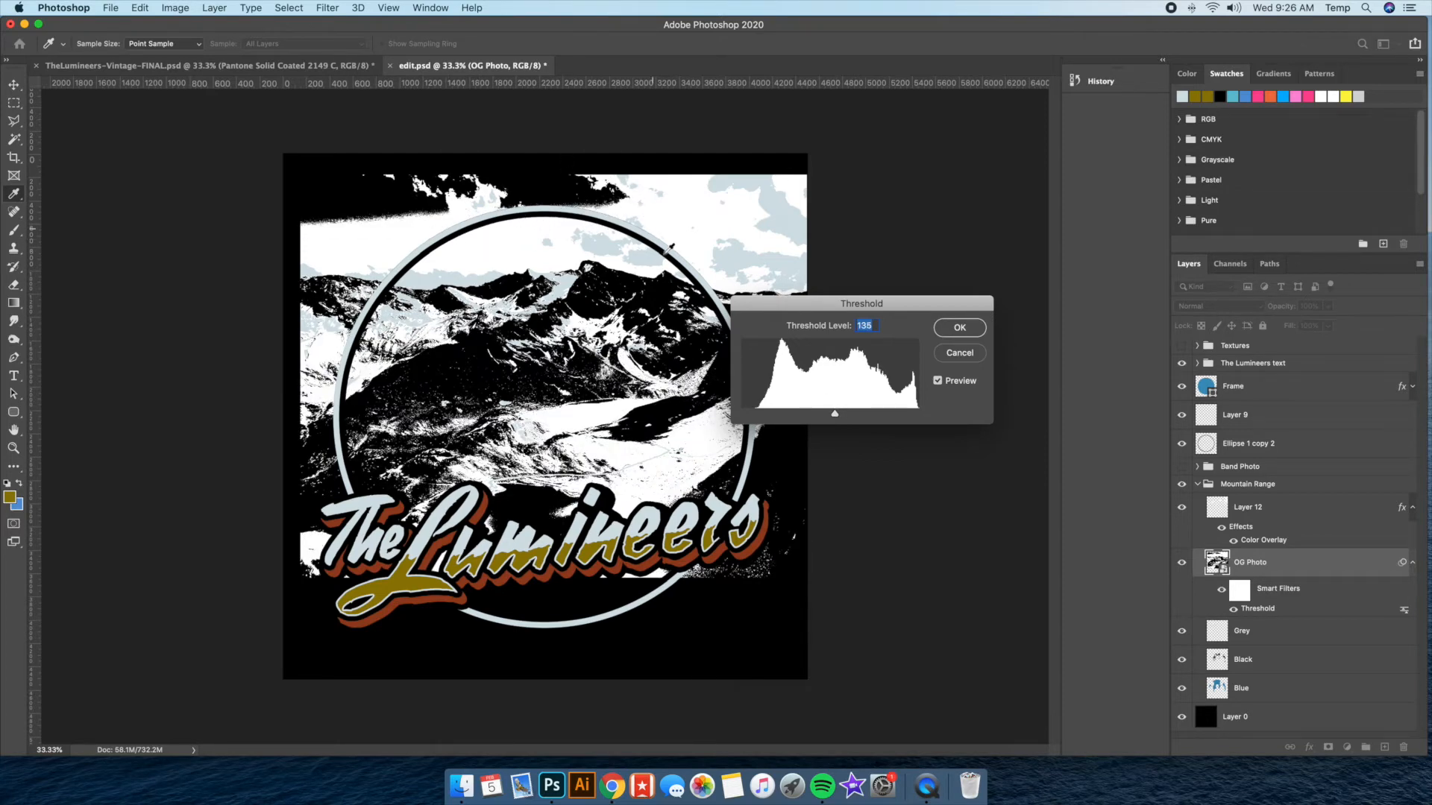
drag(835, 412, 837, 414)
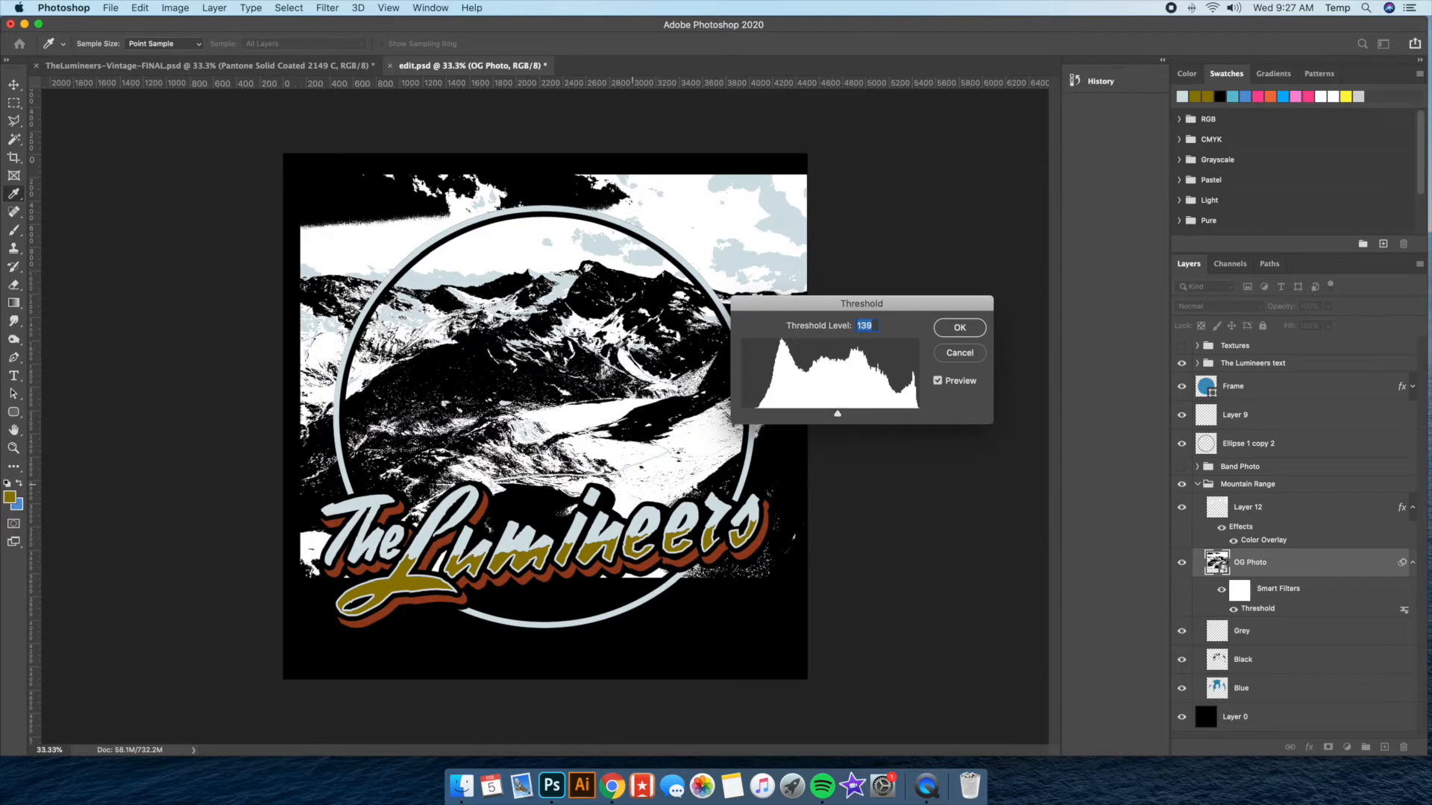
click(954, 332)
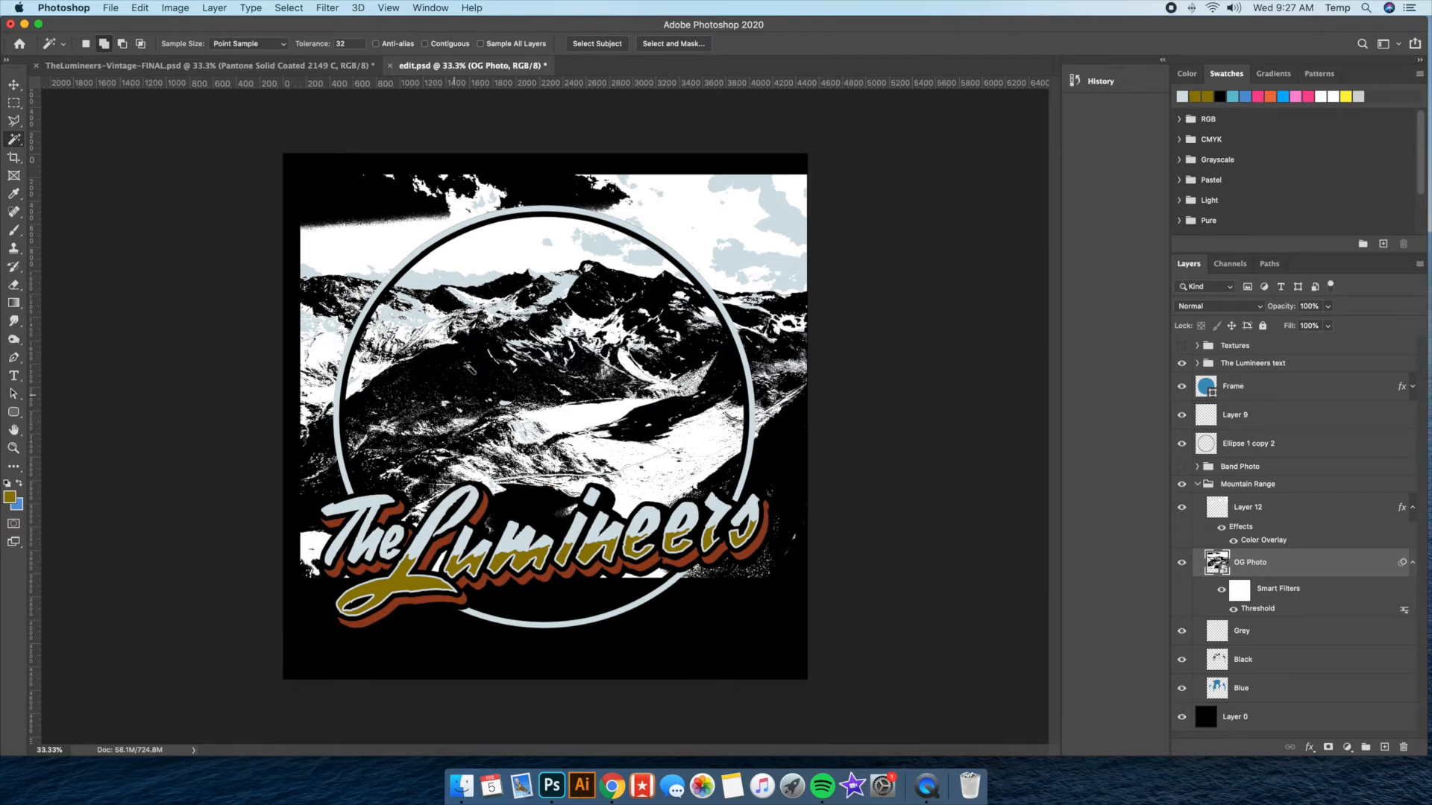
Select all white areas of OG Photo with the non-contiguous Magic Wand, copy them to a new layer, and hide OG Photo
click(512, 244)
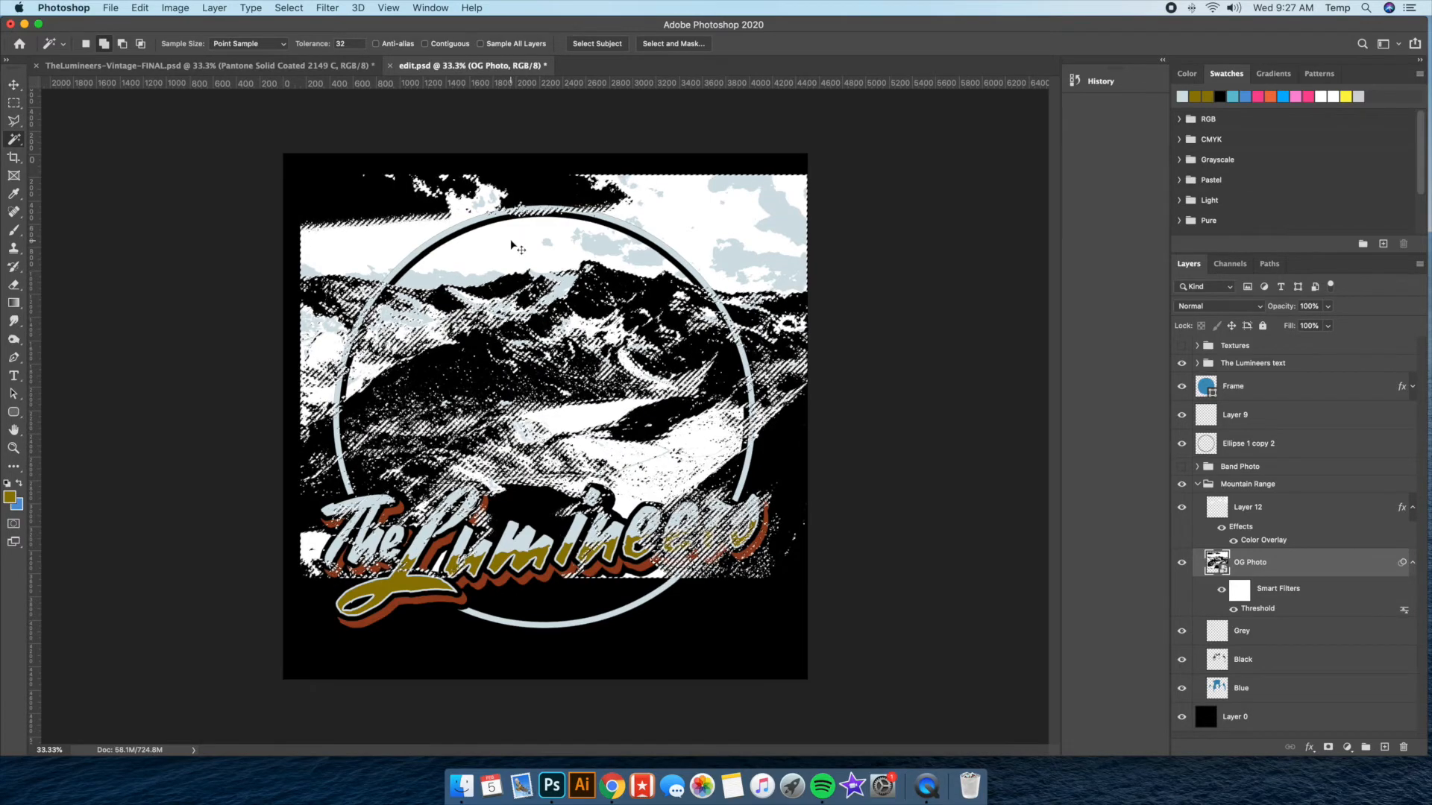
key(super+j)
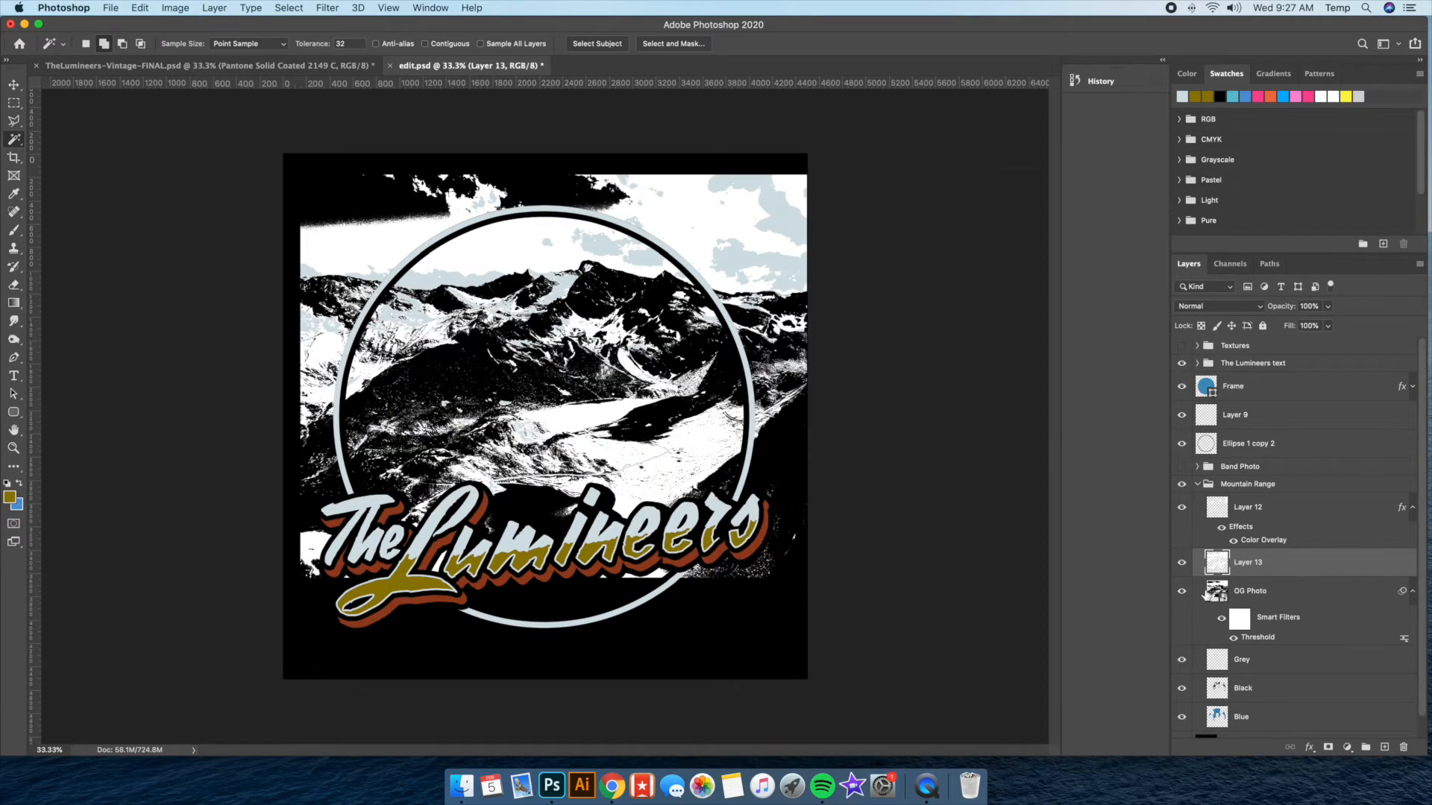
click(1181, 590)
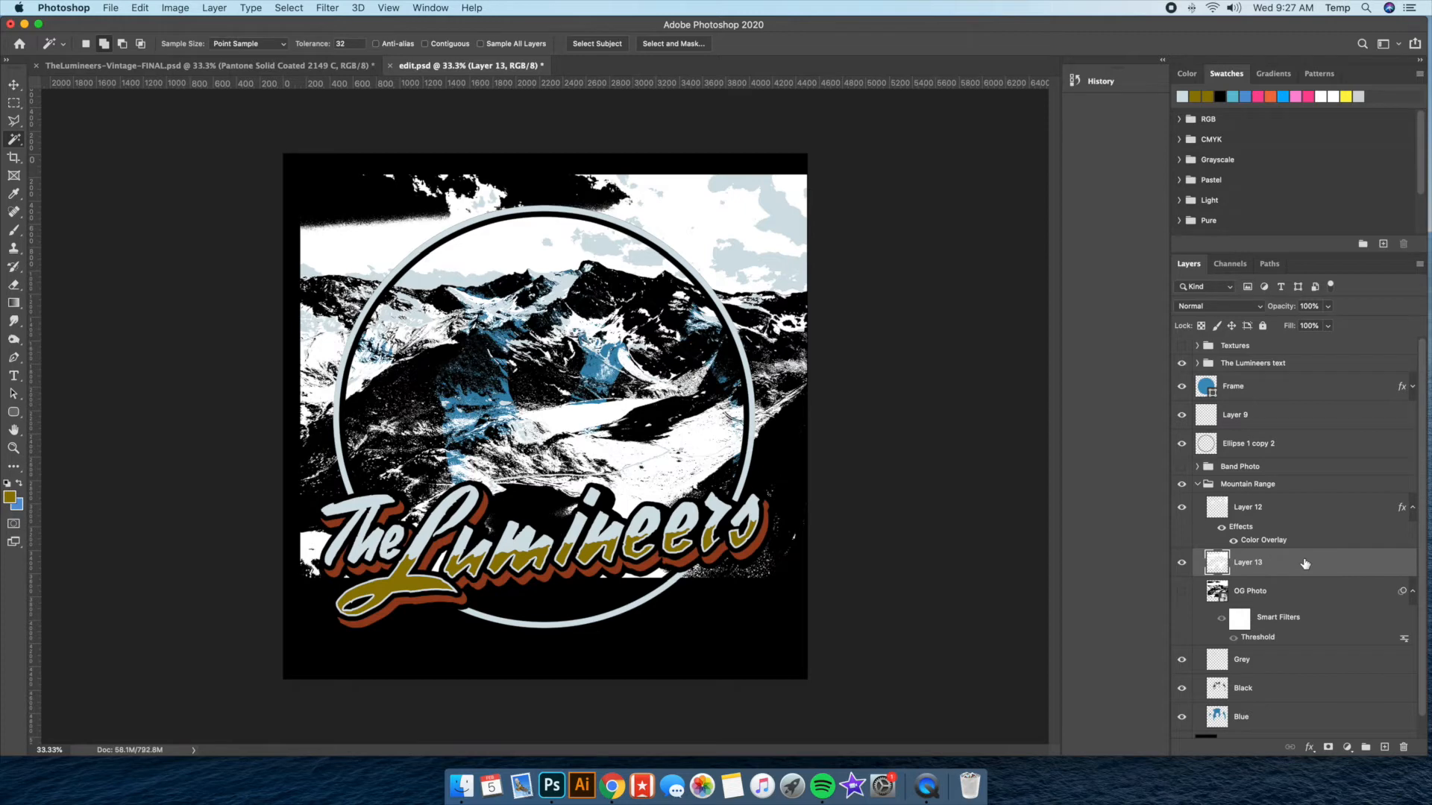
Add a Color Overlay to Layer 13 in the mountain artwork's blue 3689b1 at 100% opacity
double_click(1305, 564)
click(874, 511)
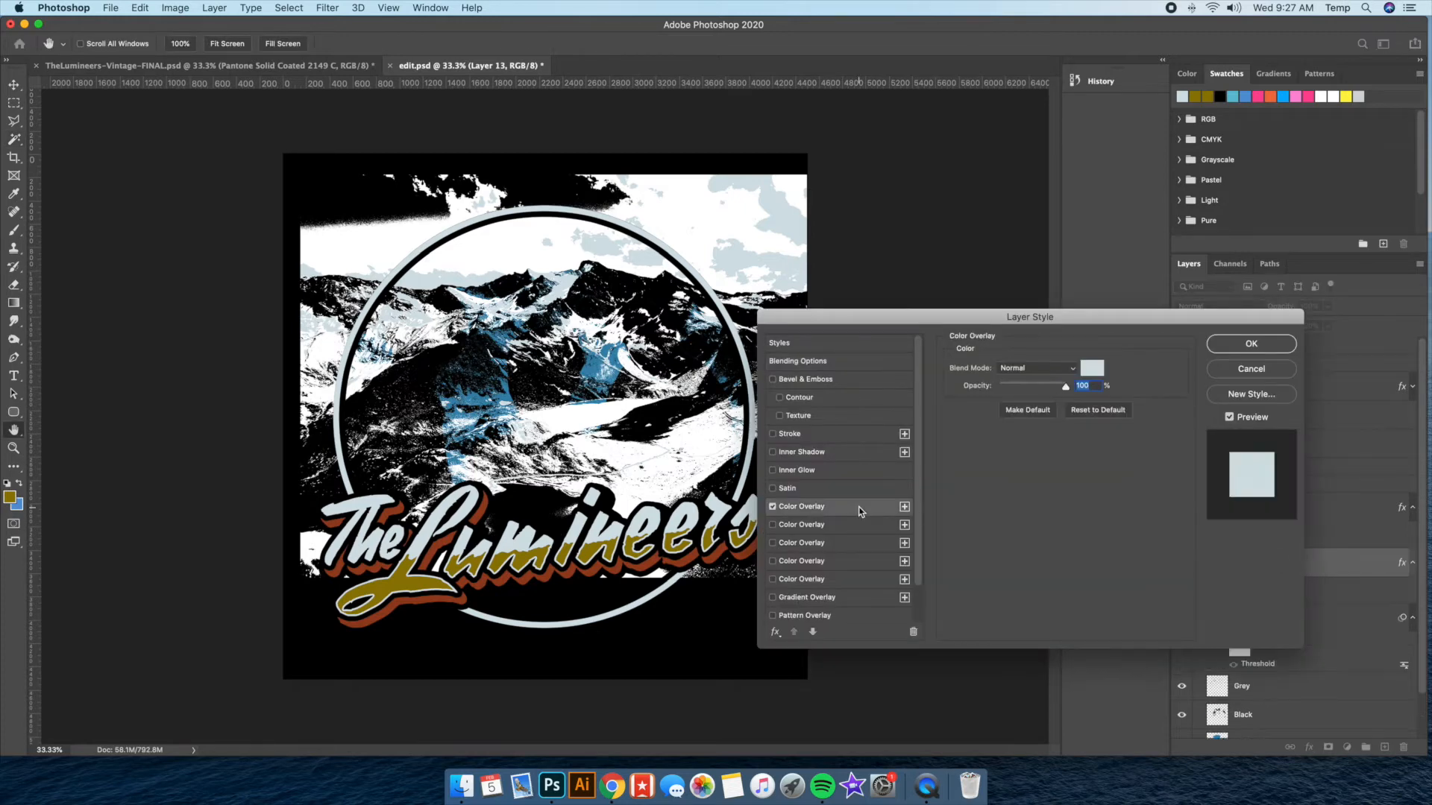
click(1092, 368)
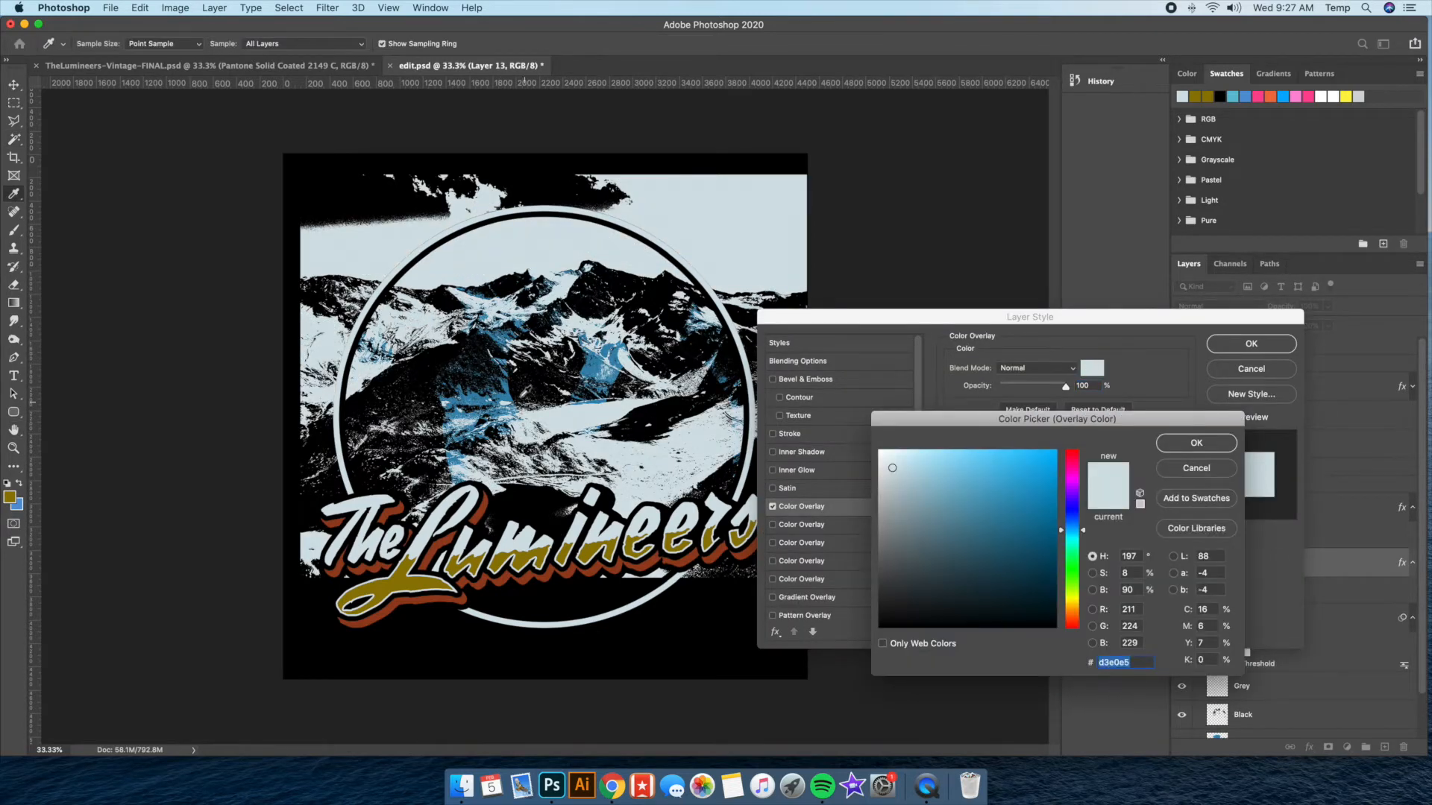
click(507, 388)
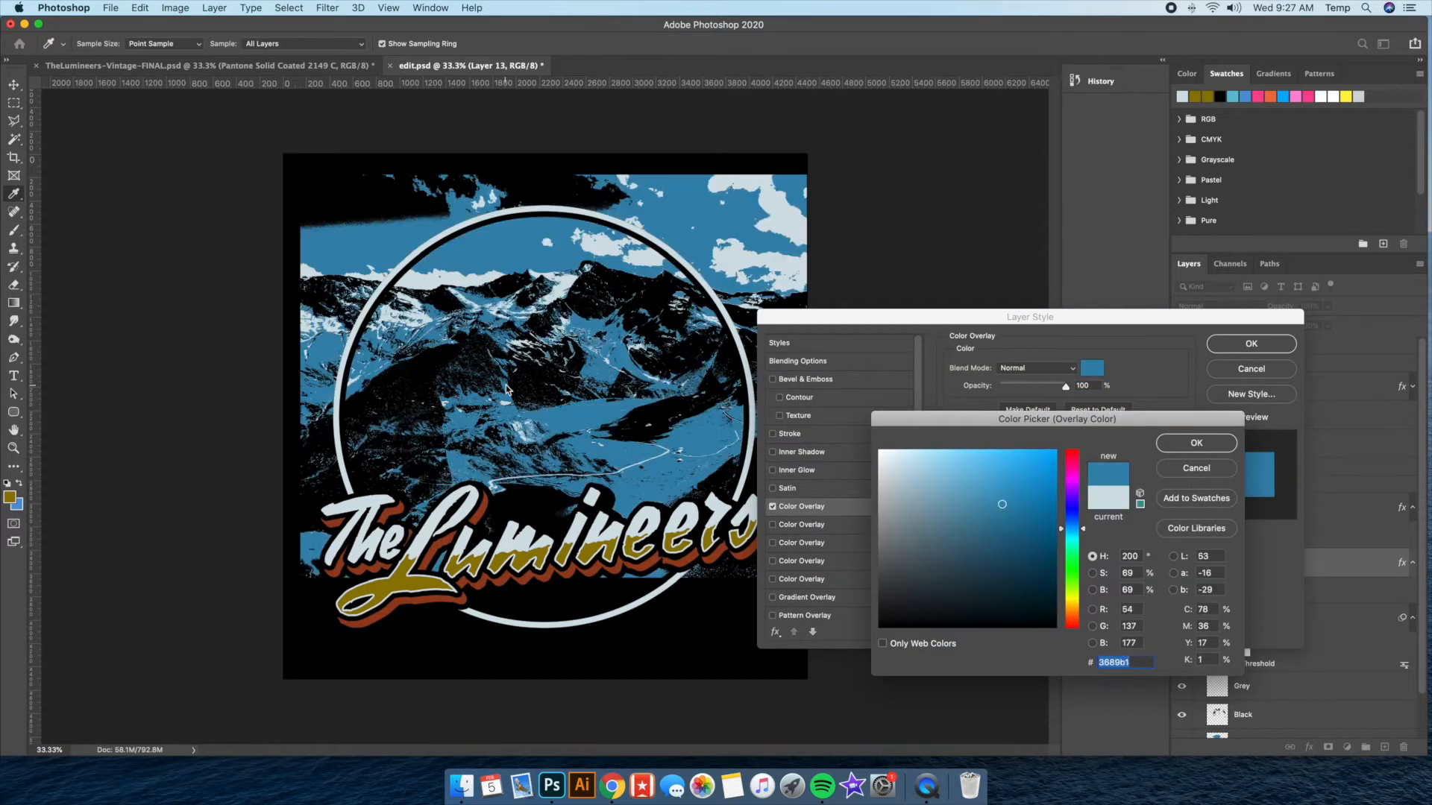
click(1195, 441)
key(Return)
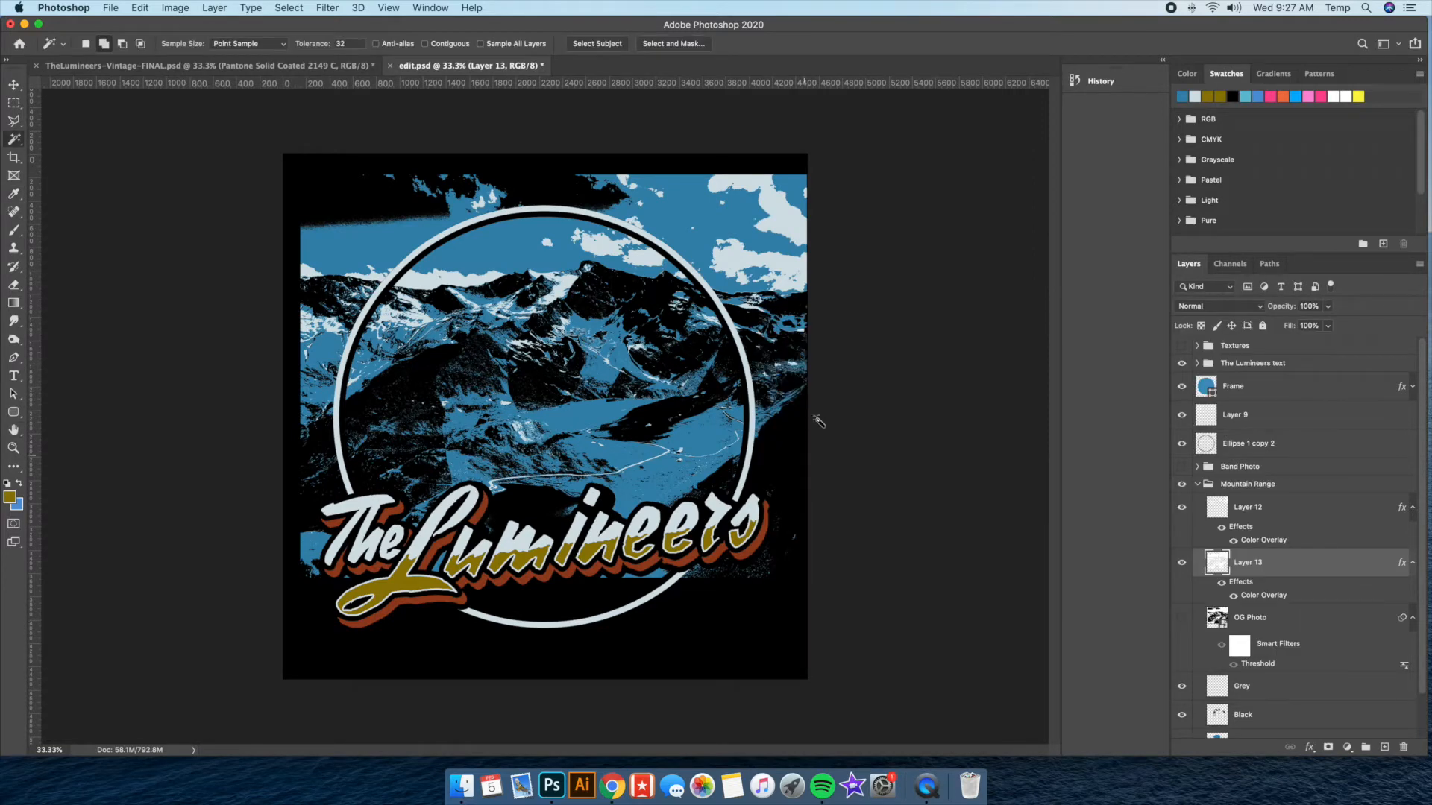
Hide the Grey, Black and Blue layers in the Mountain Range group, checking the artwork with and without Blue
scroll(1229, 543, down, 1)
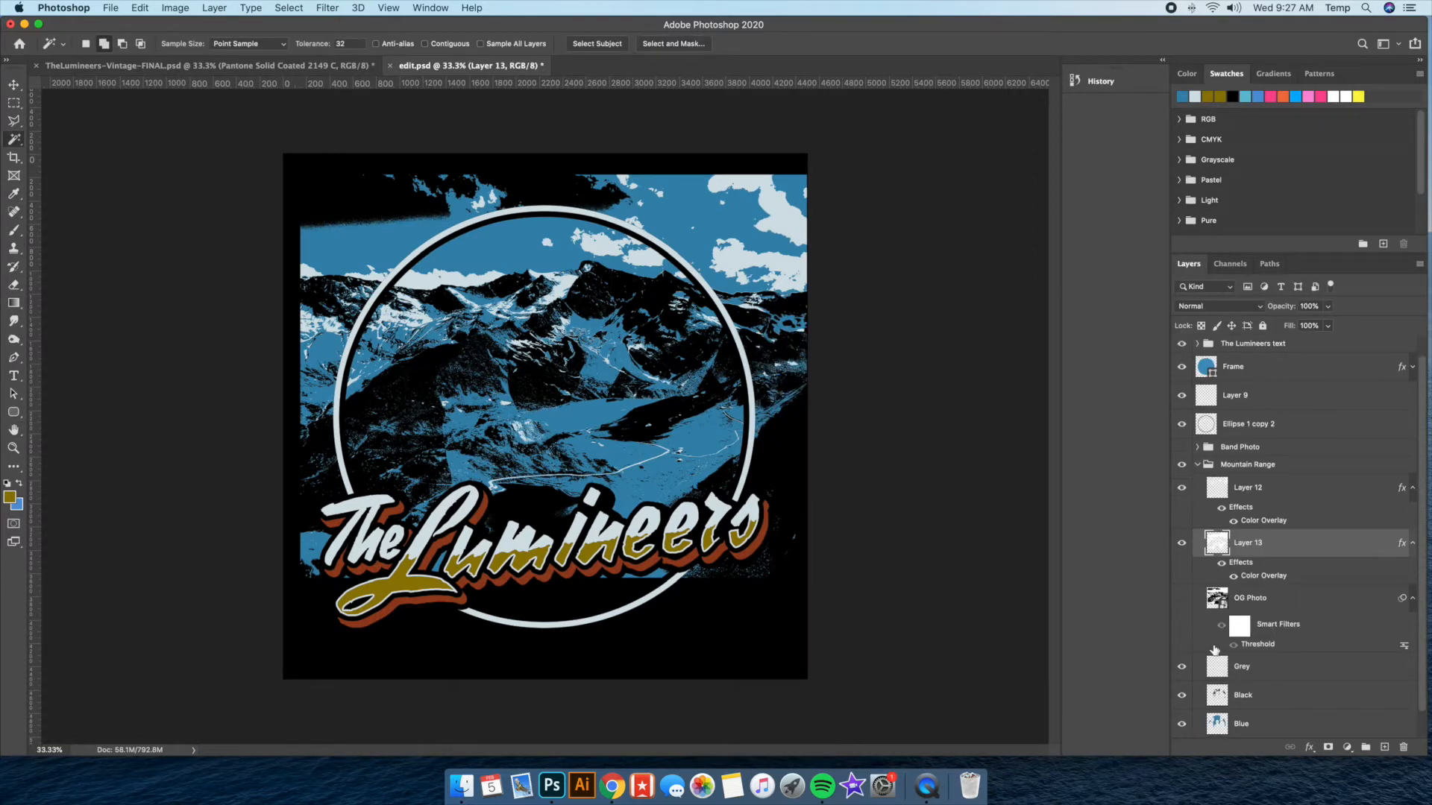
scroll(1219, 641, down, 1)
click(1182, 695)
drag(1185, 639, 1195, 657)
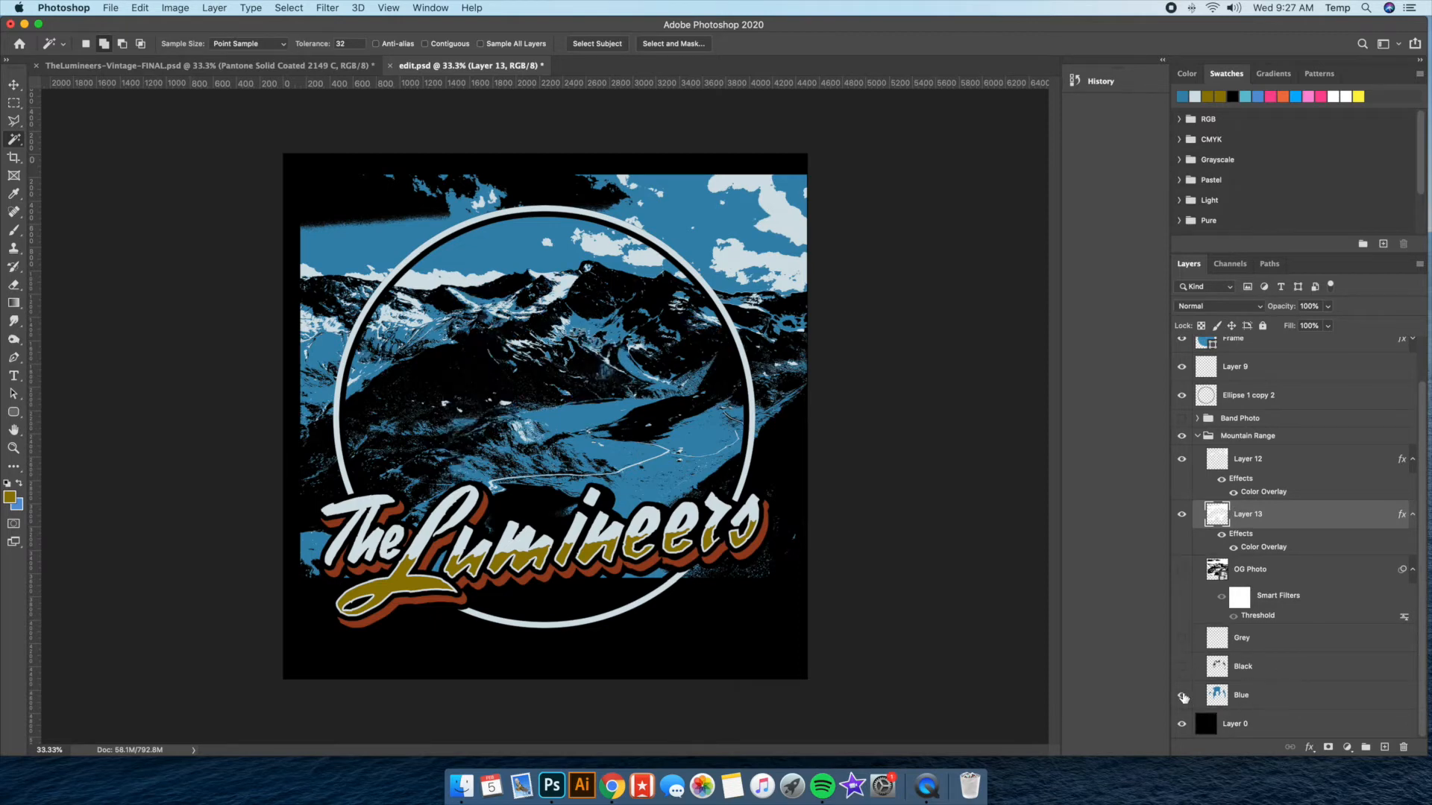
click(1183, 697)
click(1182, 696)
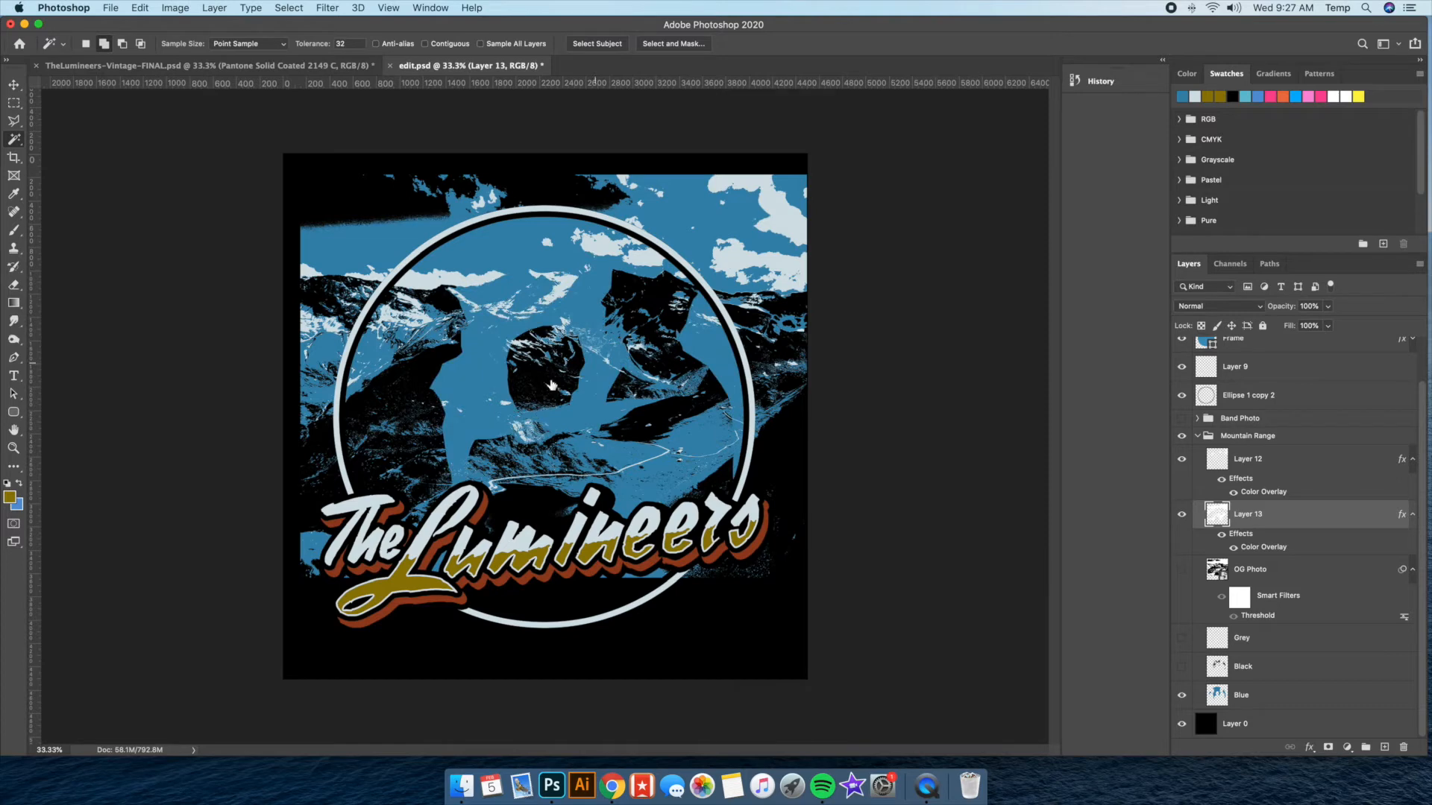
click(1183, 697)
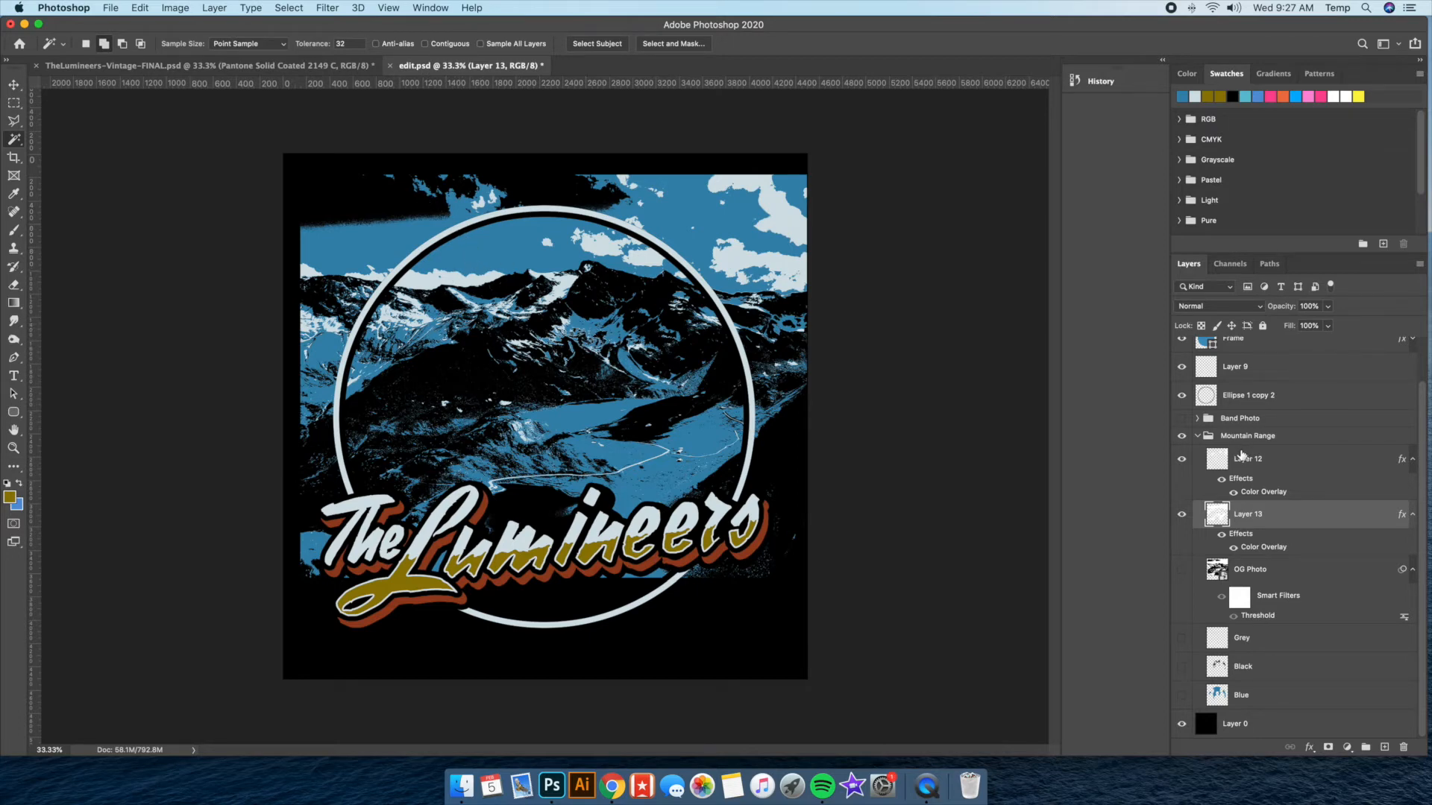
Collapse the Mountain Range group and select the area inside the ring on Ellipse 1 copy 2 with the contiguous Magic Wand
click(1198, 439)
click(1247, 492)
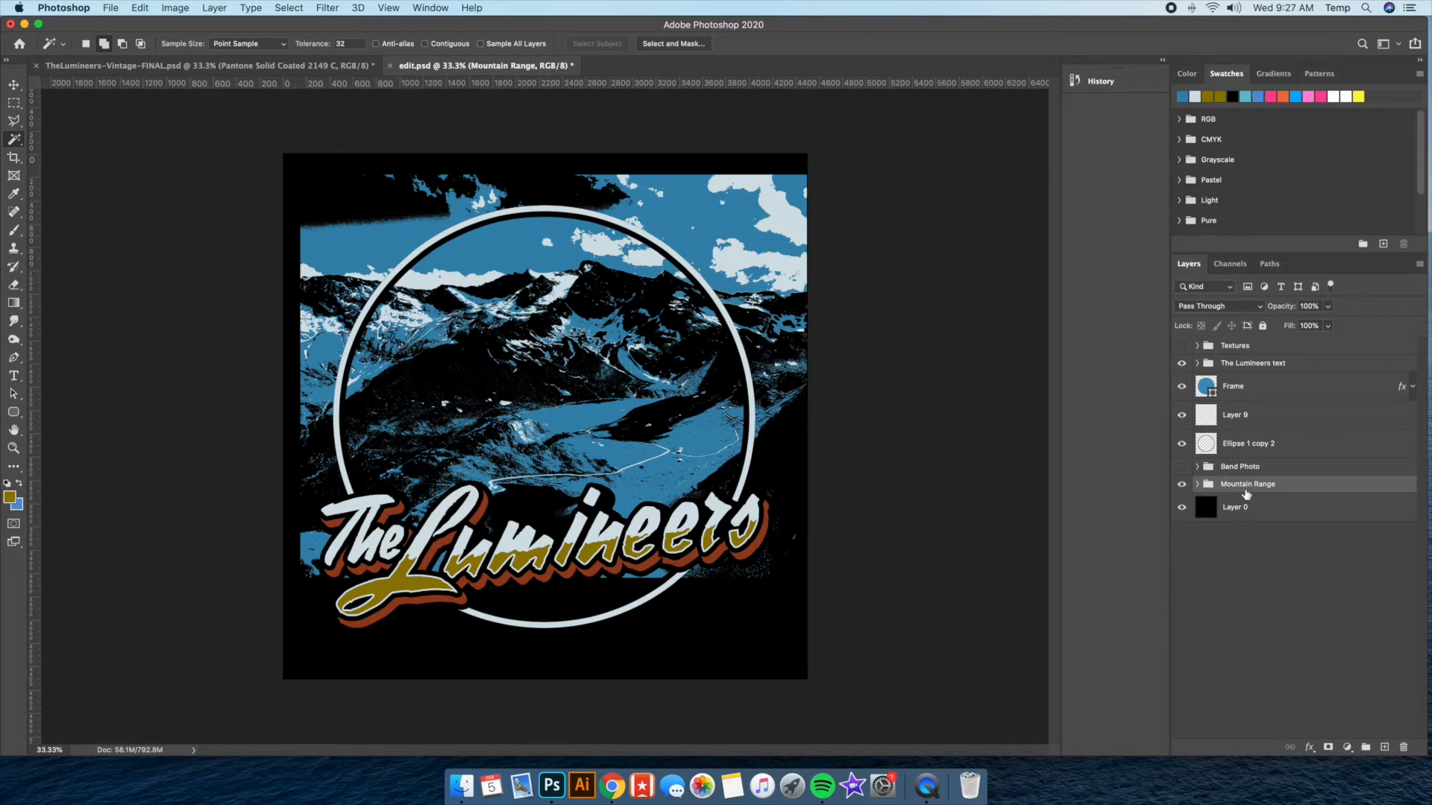
click(1249, 447)
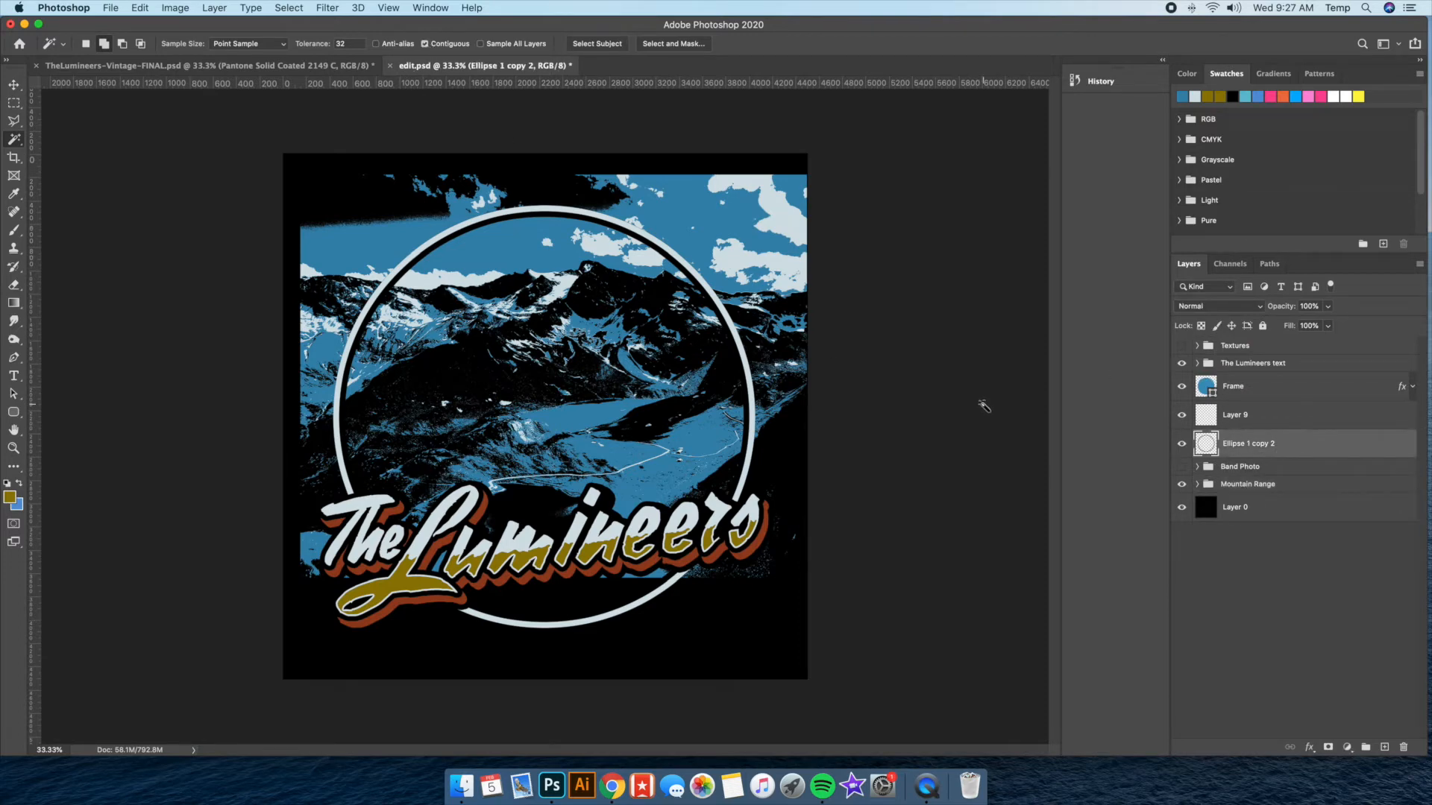
click(557, 348)
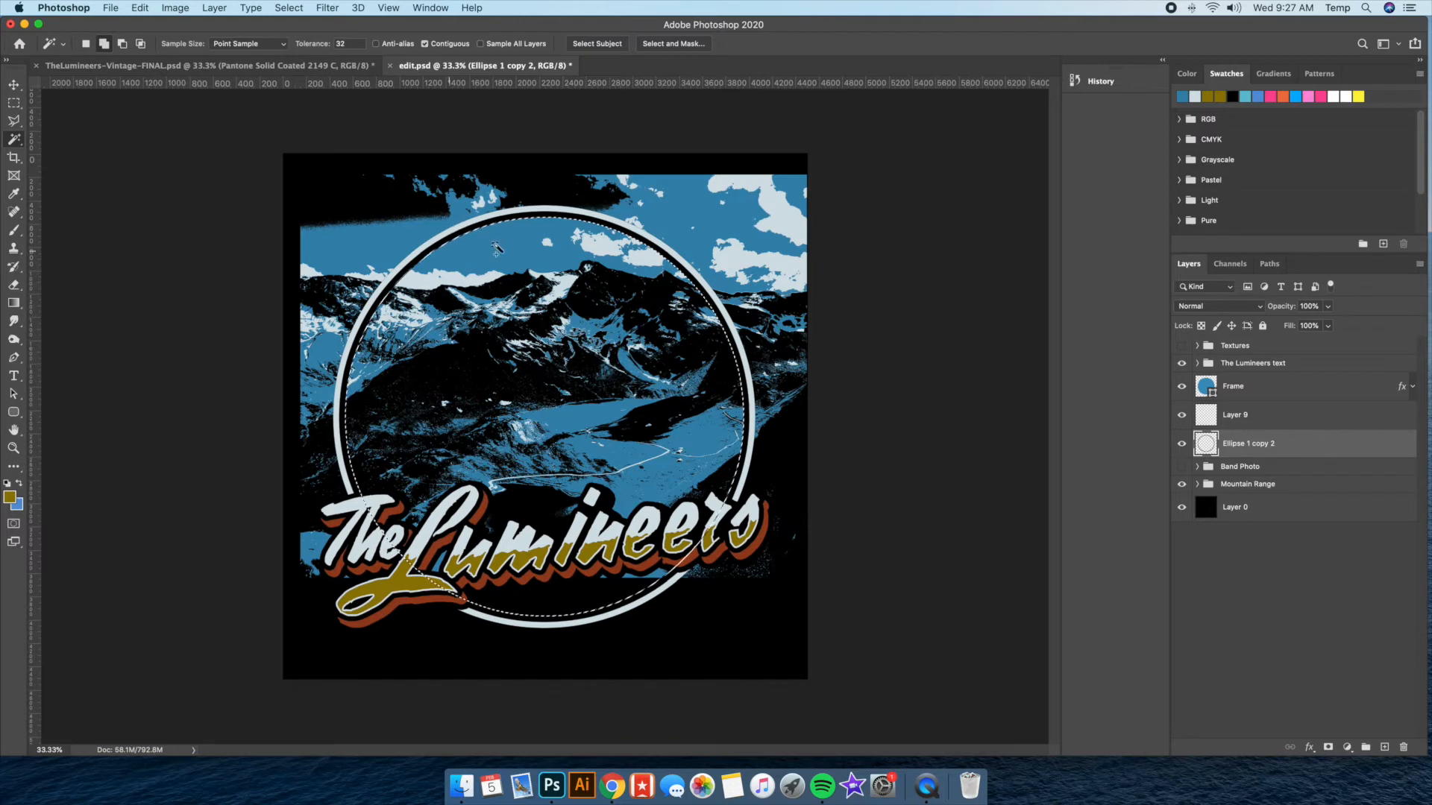
Copy the selected circular area from the black background Layer 0 to a new layer
click(1199, 486)
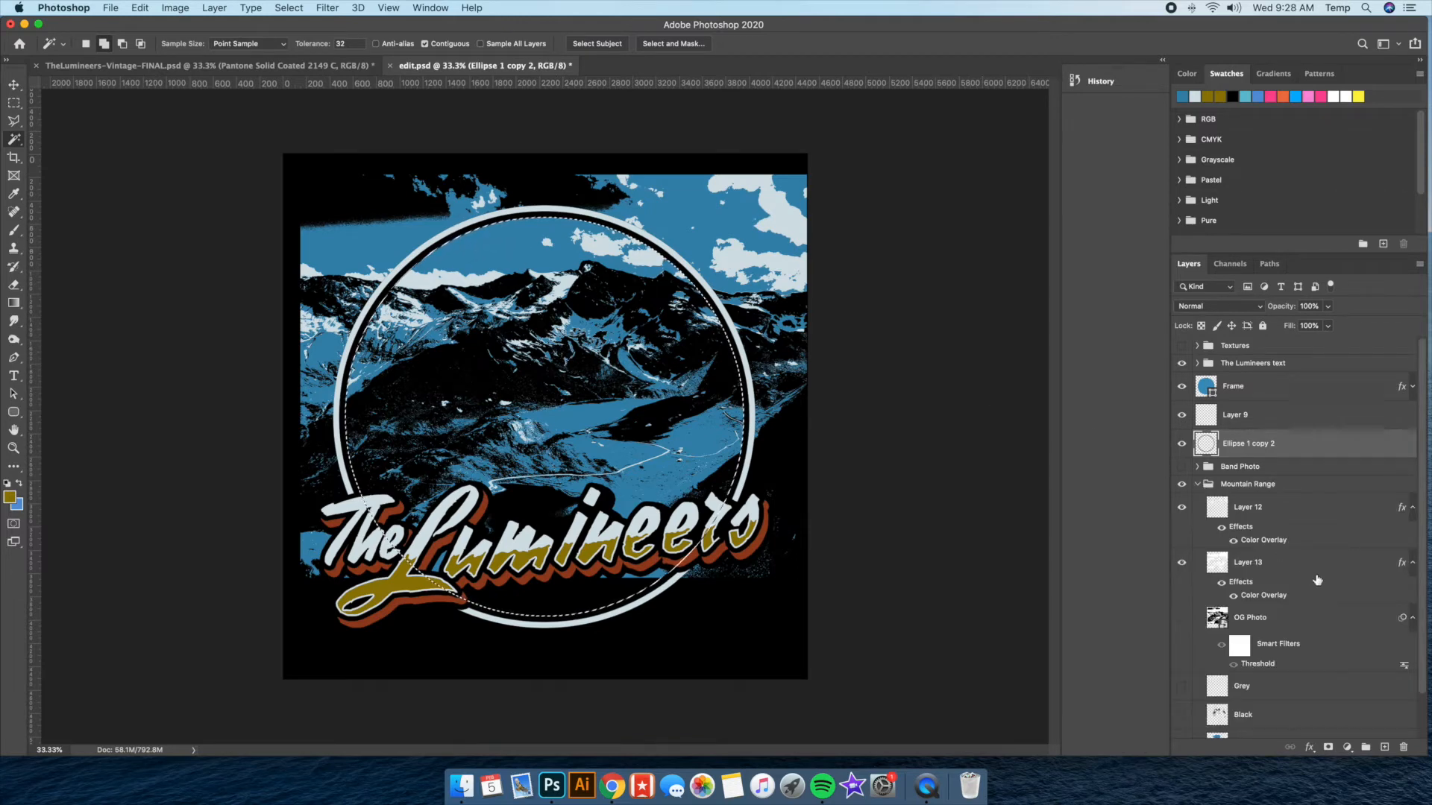
scroll(1268, 633, down, 2)
click(1260, 722)
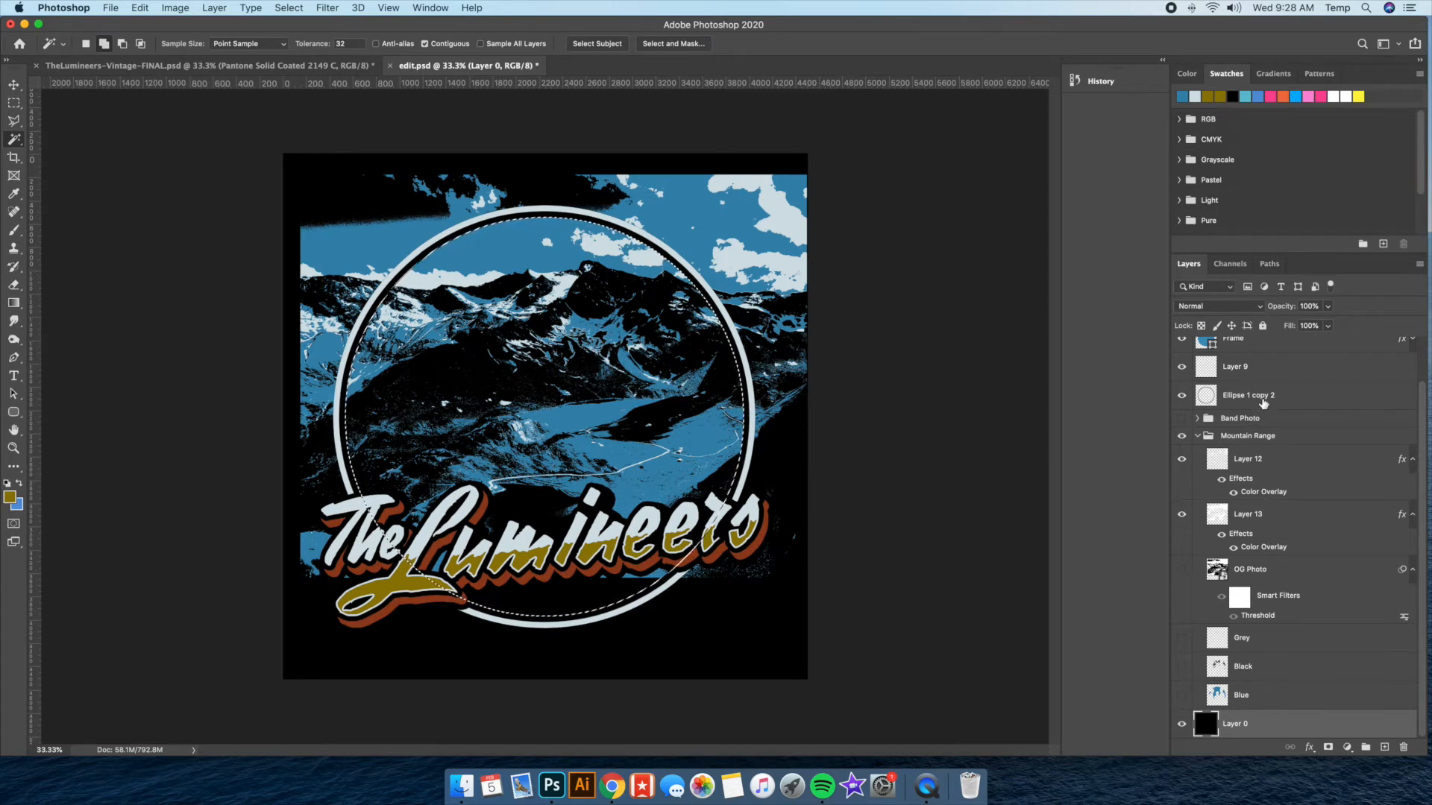
click(1250, 396)
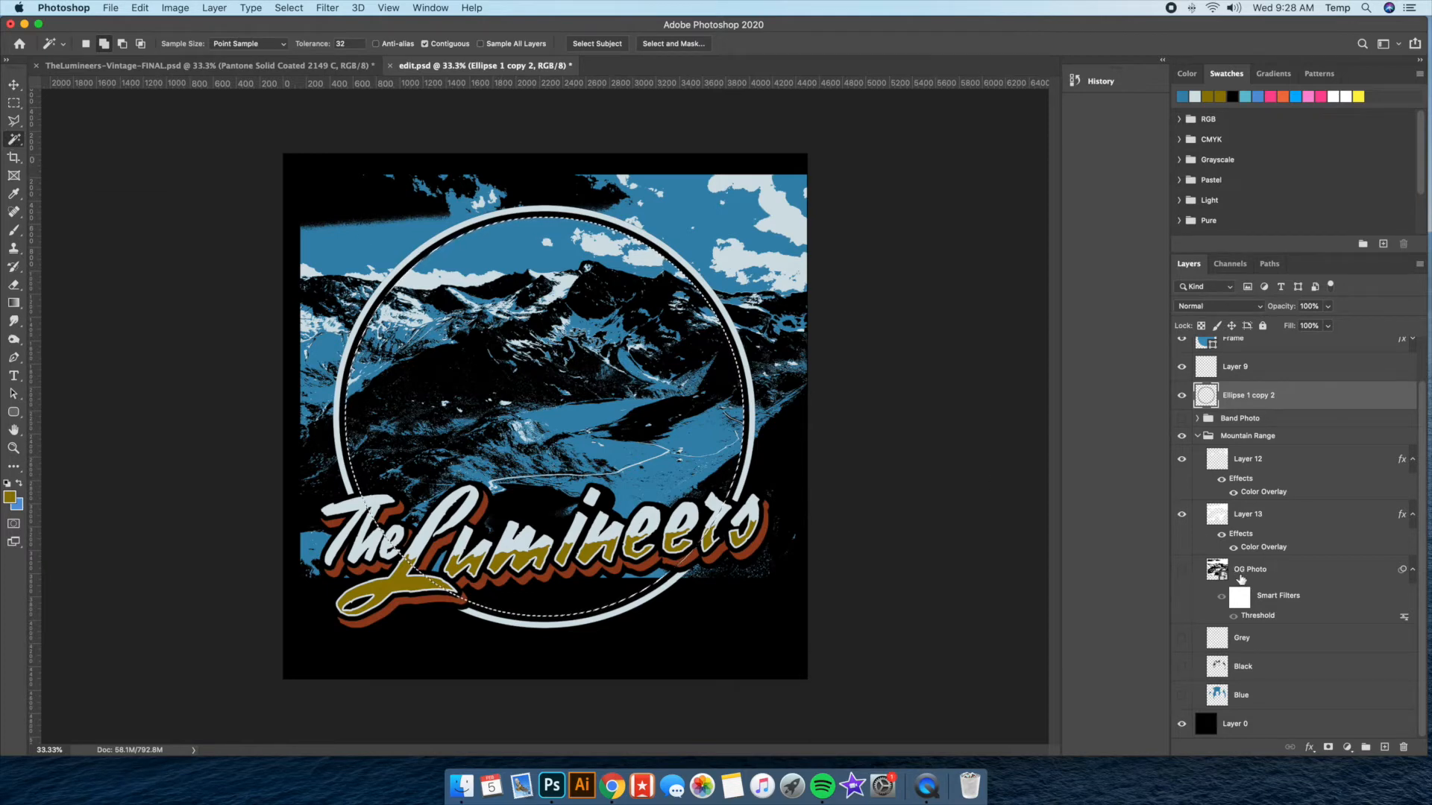
click(1289, 723)
key(super+j)
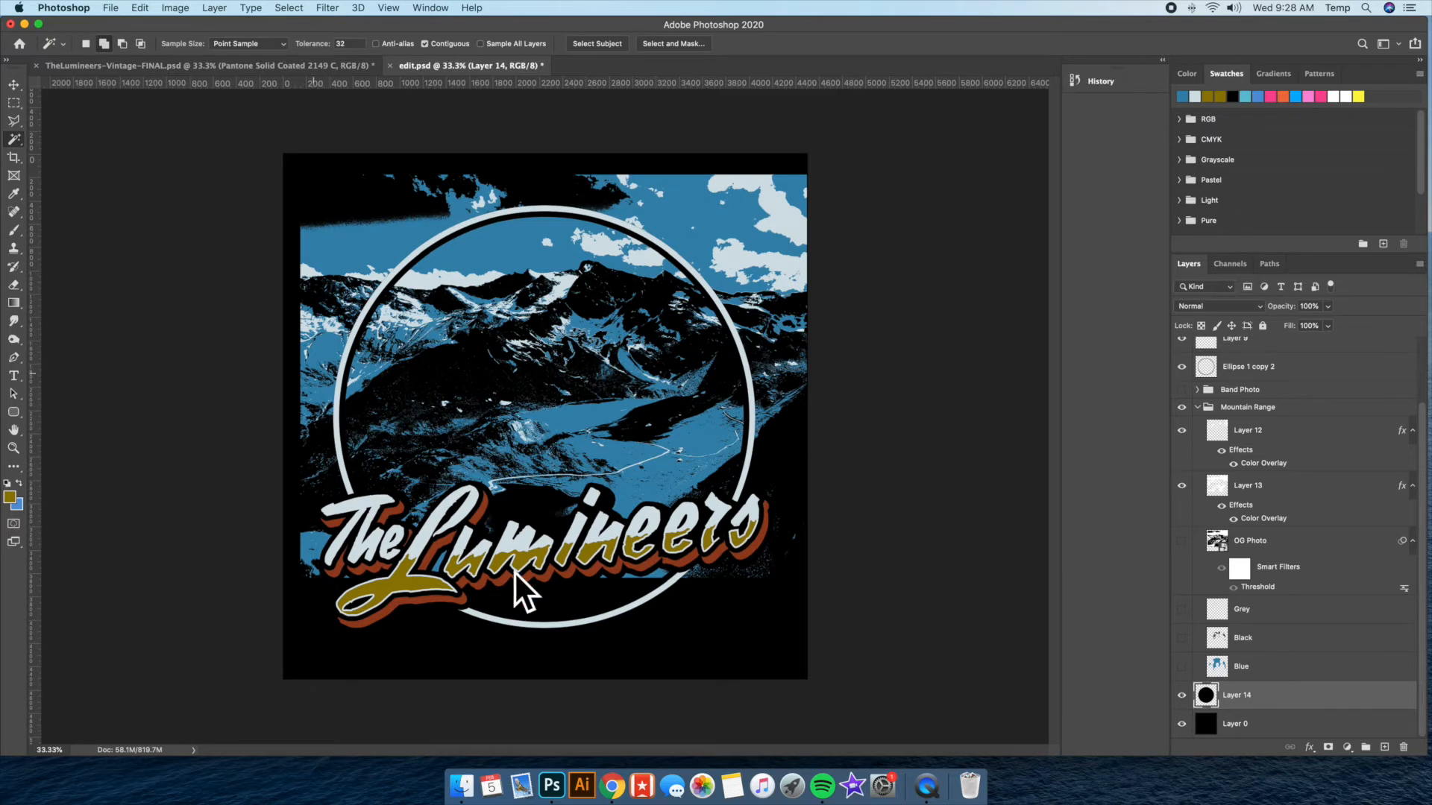
Move the black circle layer directly below Layer 13, clip Layers 12 and 13 to it, and collapse the Mountain Range group
drag(1294, 702, 1238, 525)
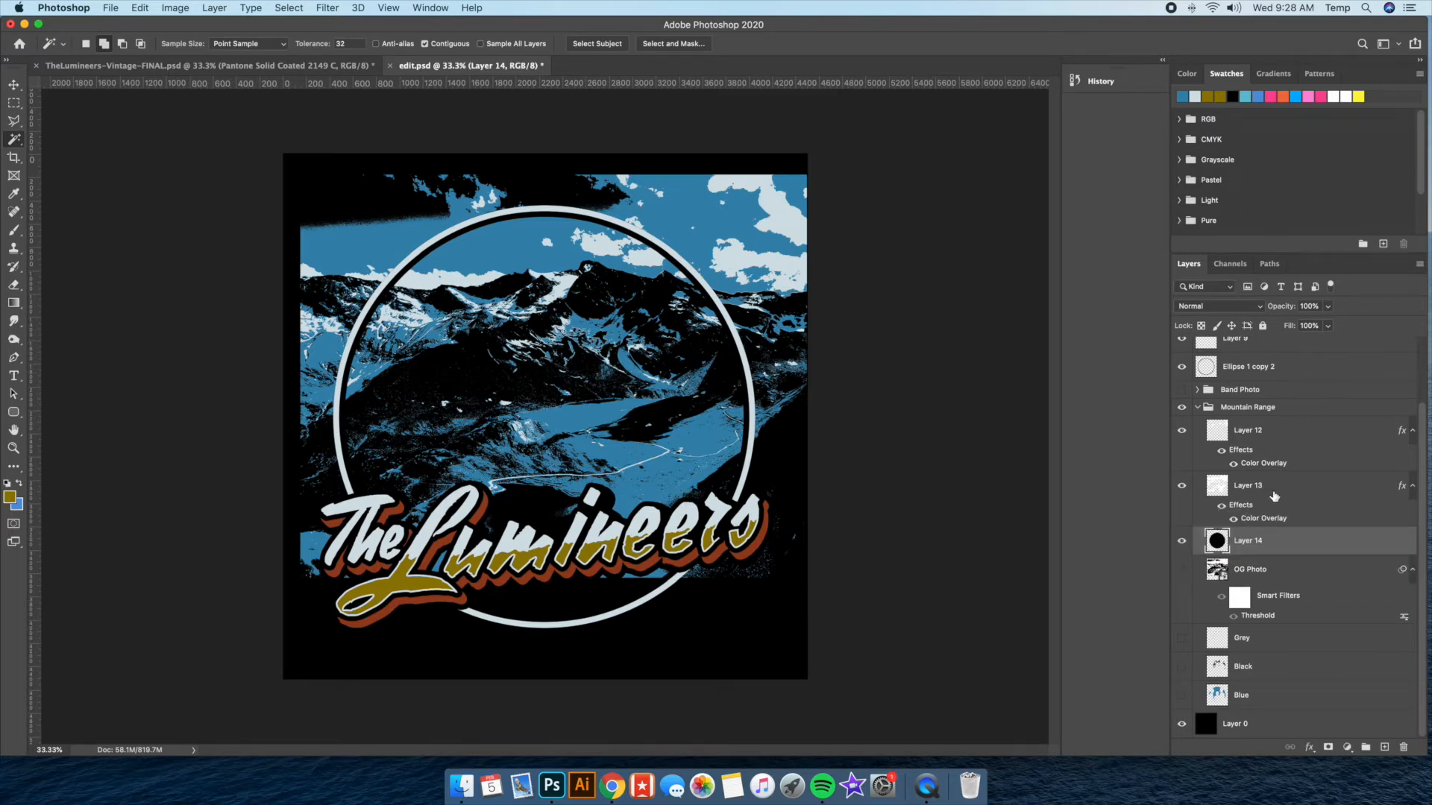
click(1283, 433)
shift+click(1284, 490)
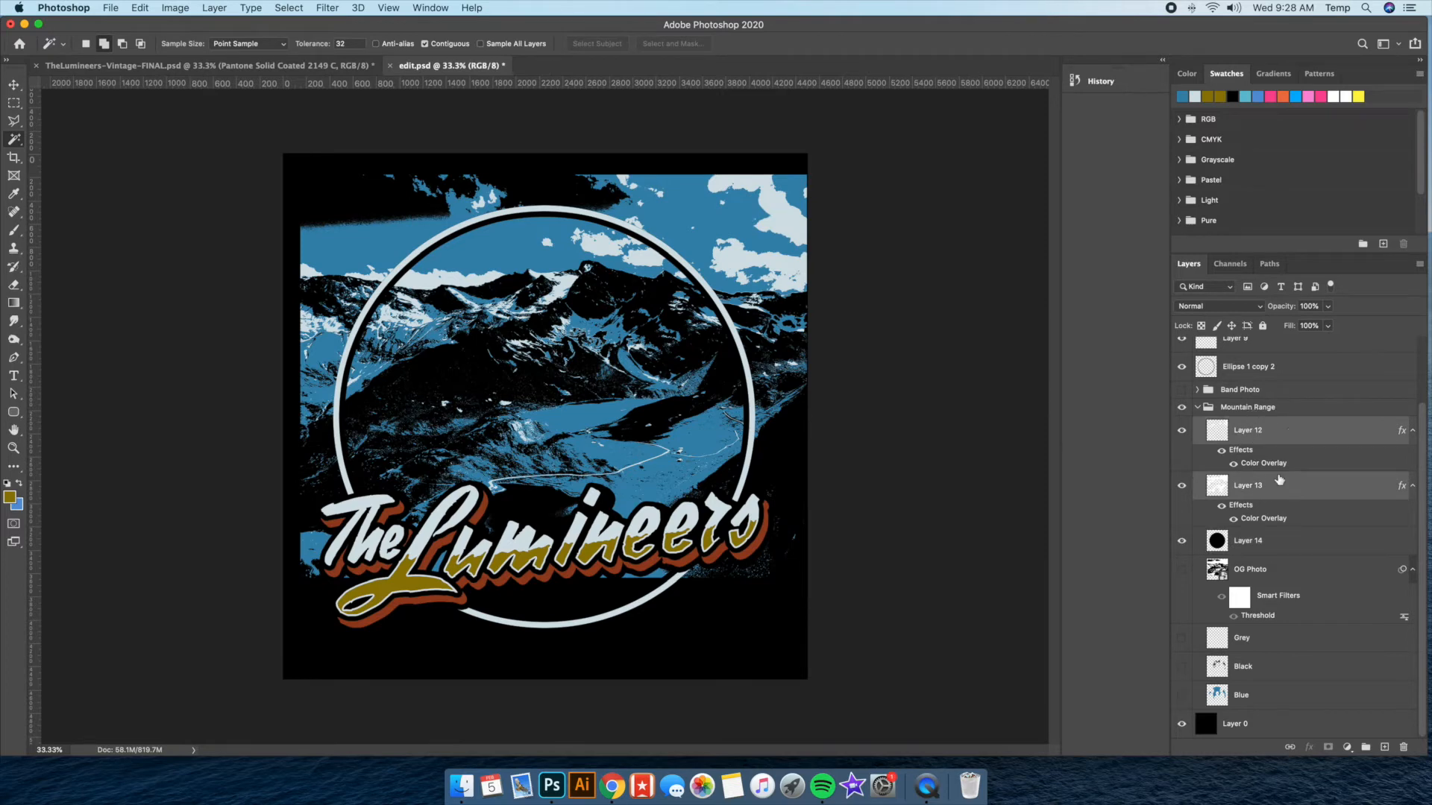
right_click(1277, 432)
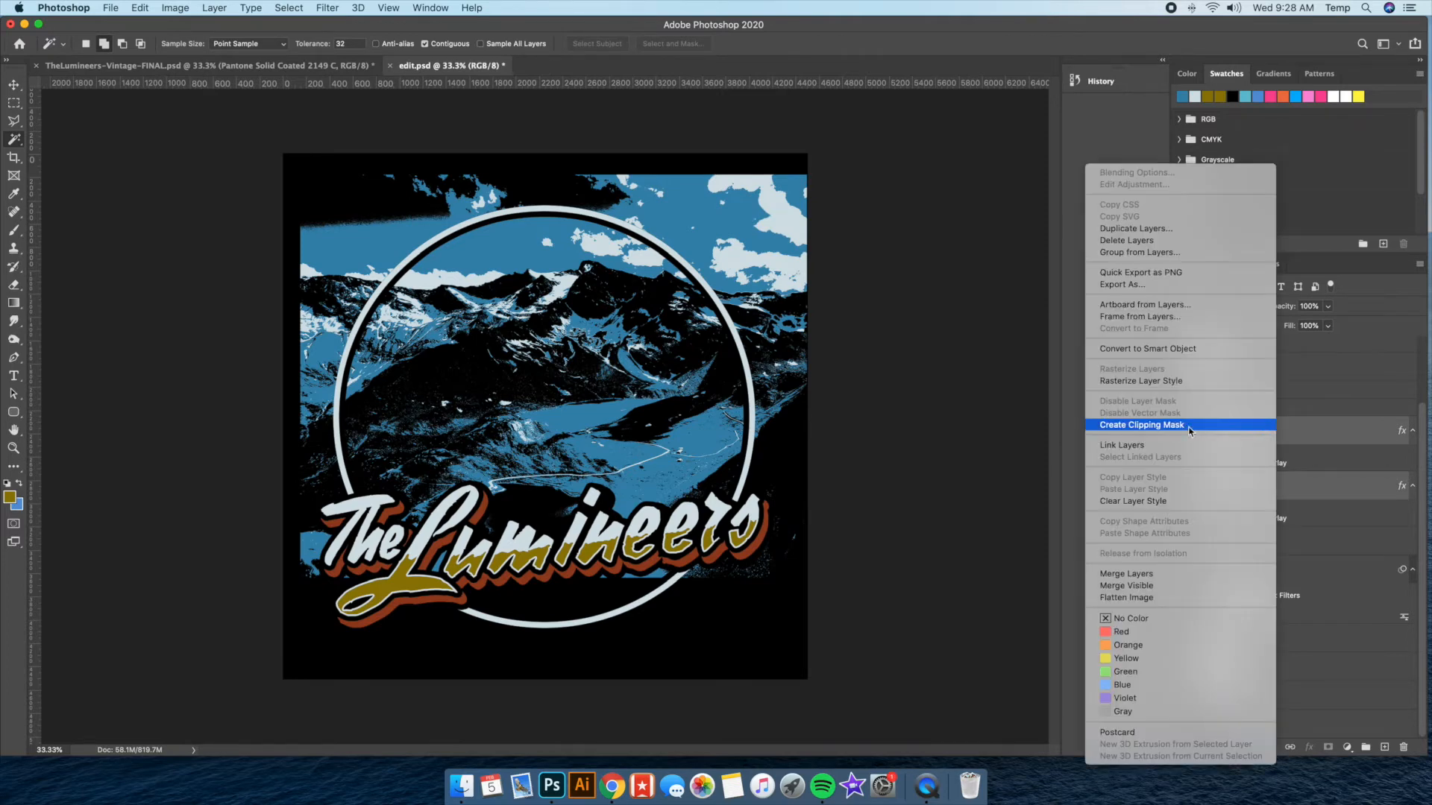
click(1163, 423)
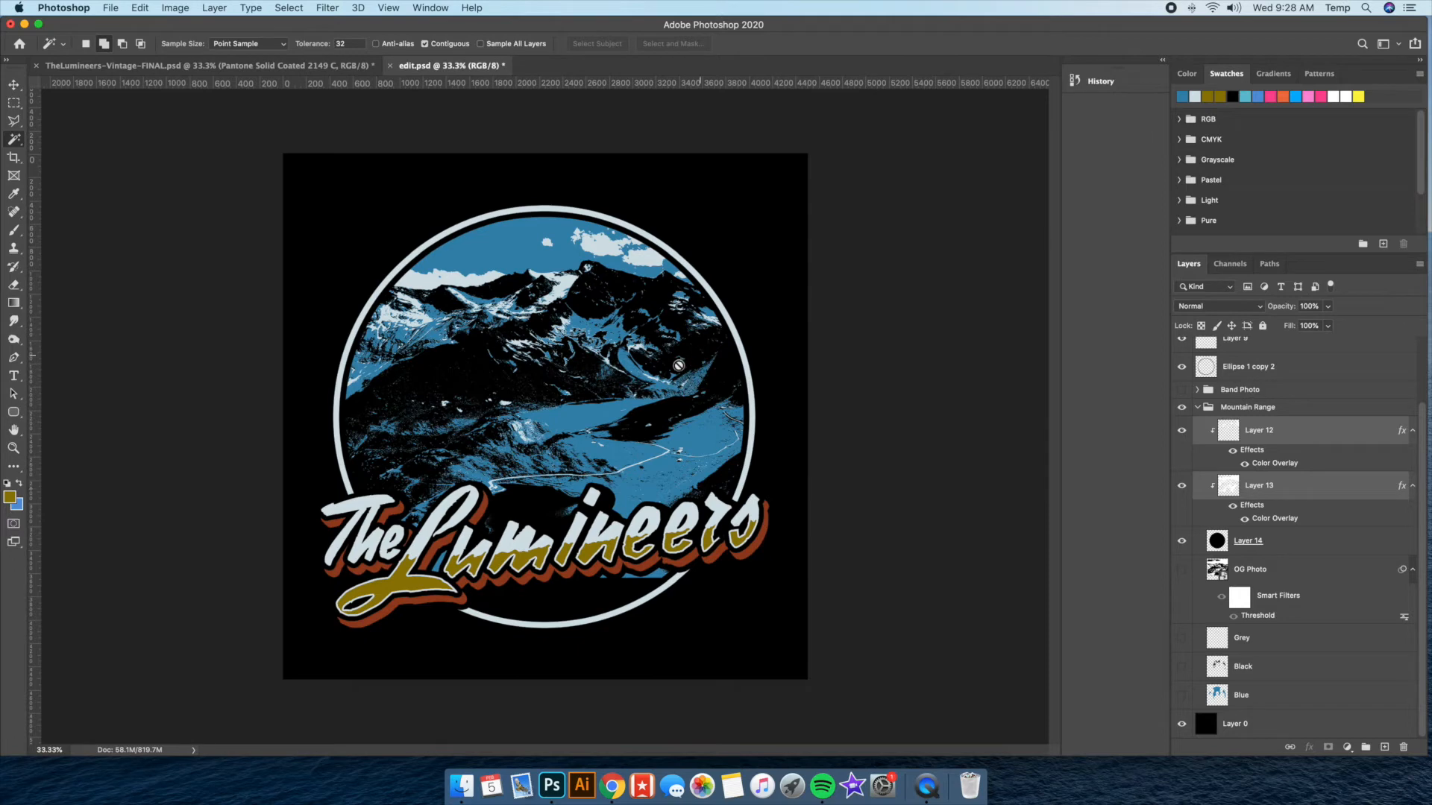
click(1195, 408)
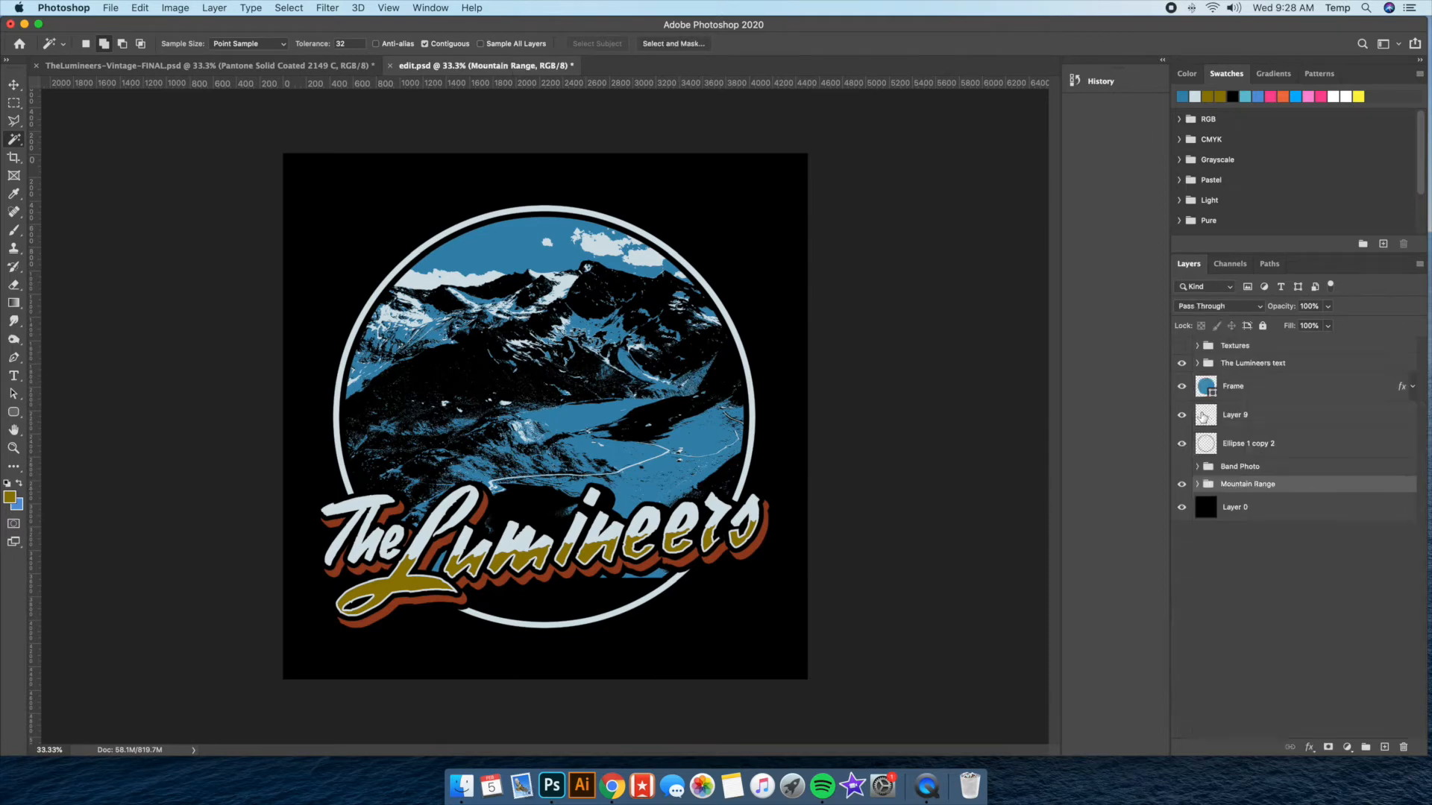
Show and expand the Band Photo group, and add a new empty layer beneath its Red / Orange layer
click(1272, 469)
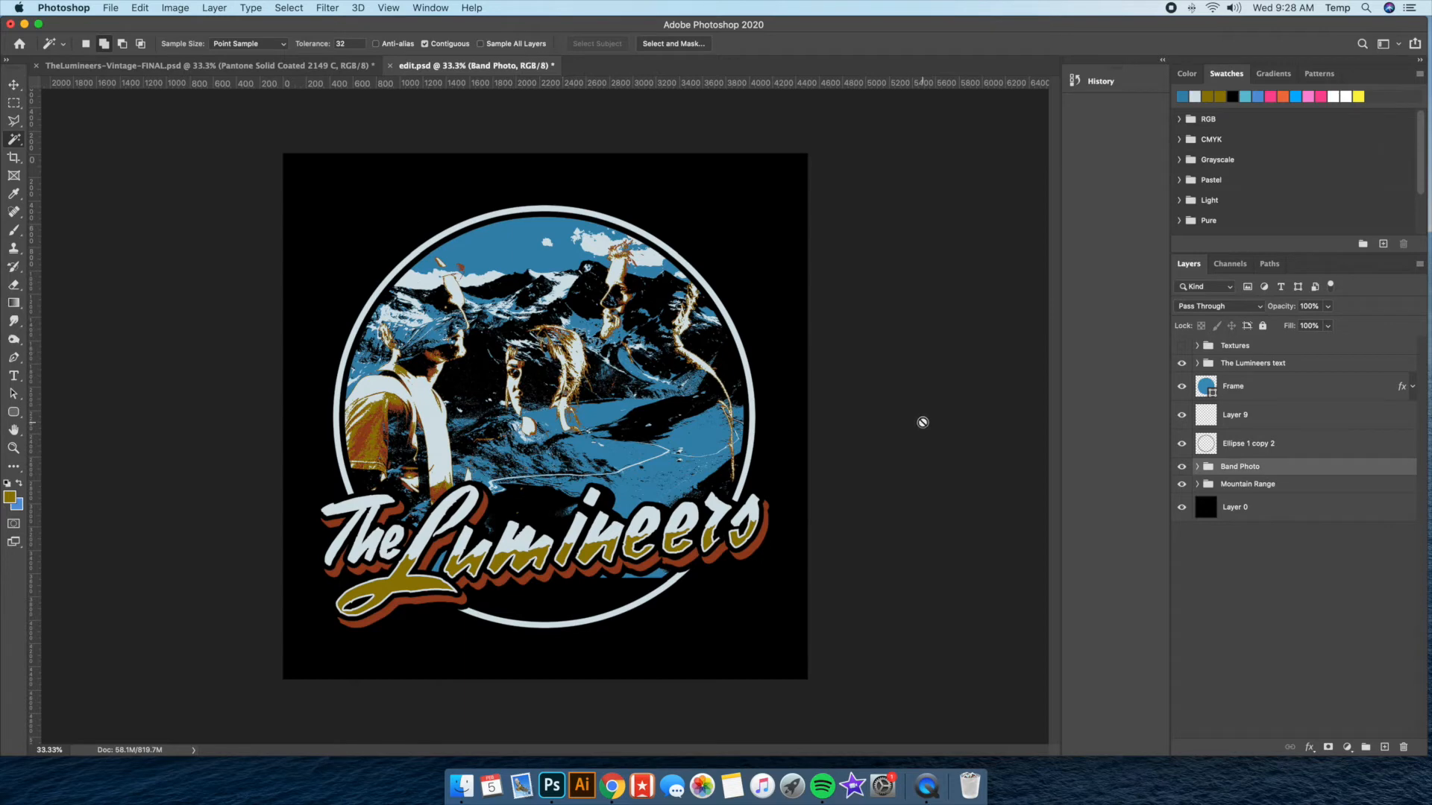
click(1197, 466)
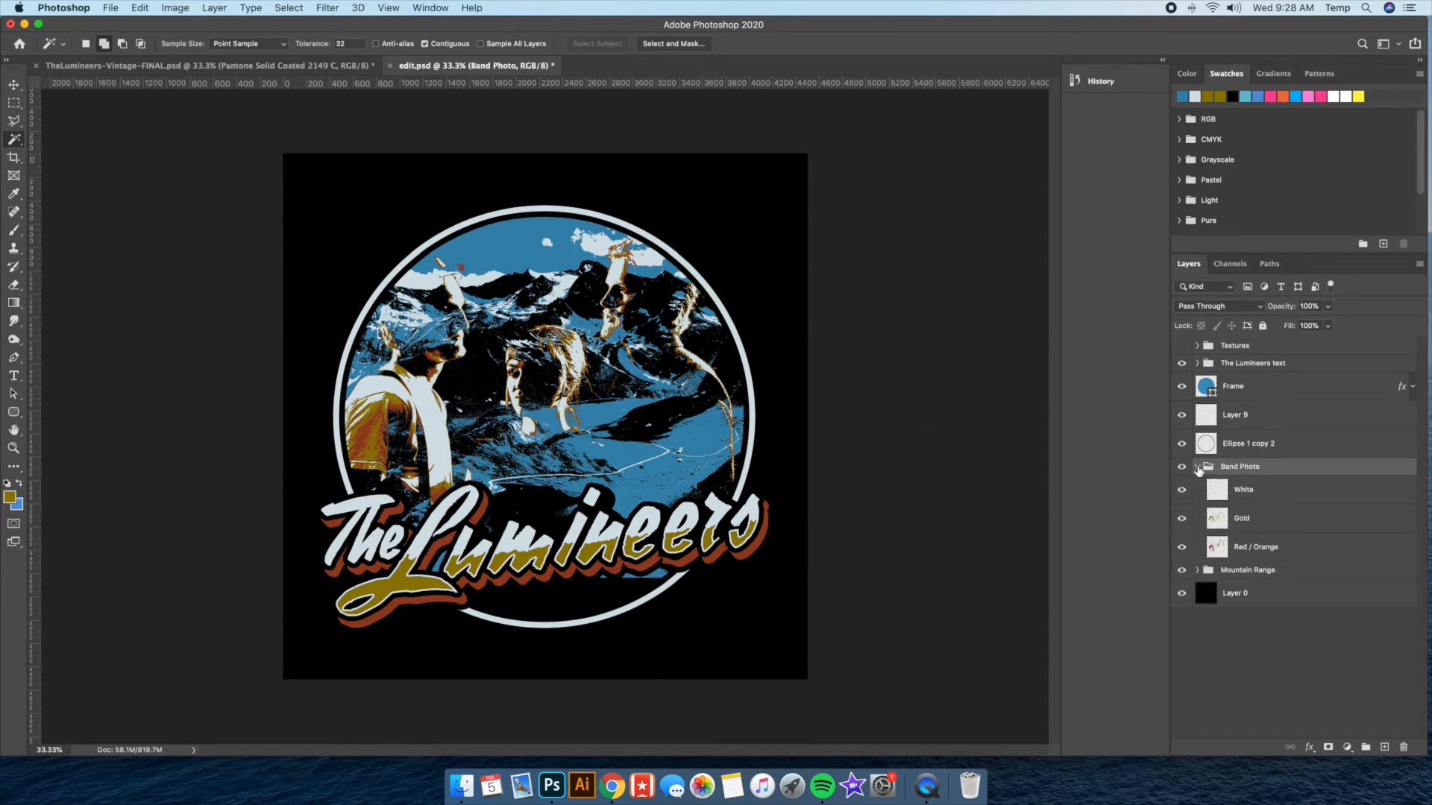
click(1270, 553)
click(214, 8)
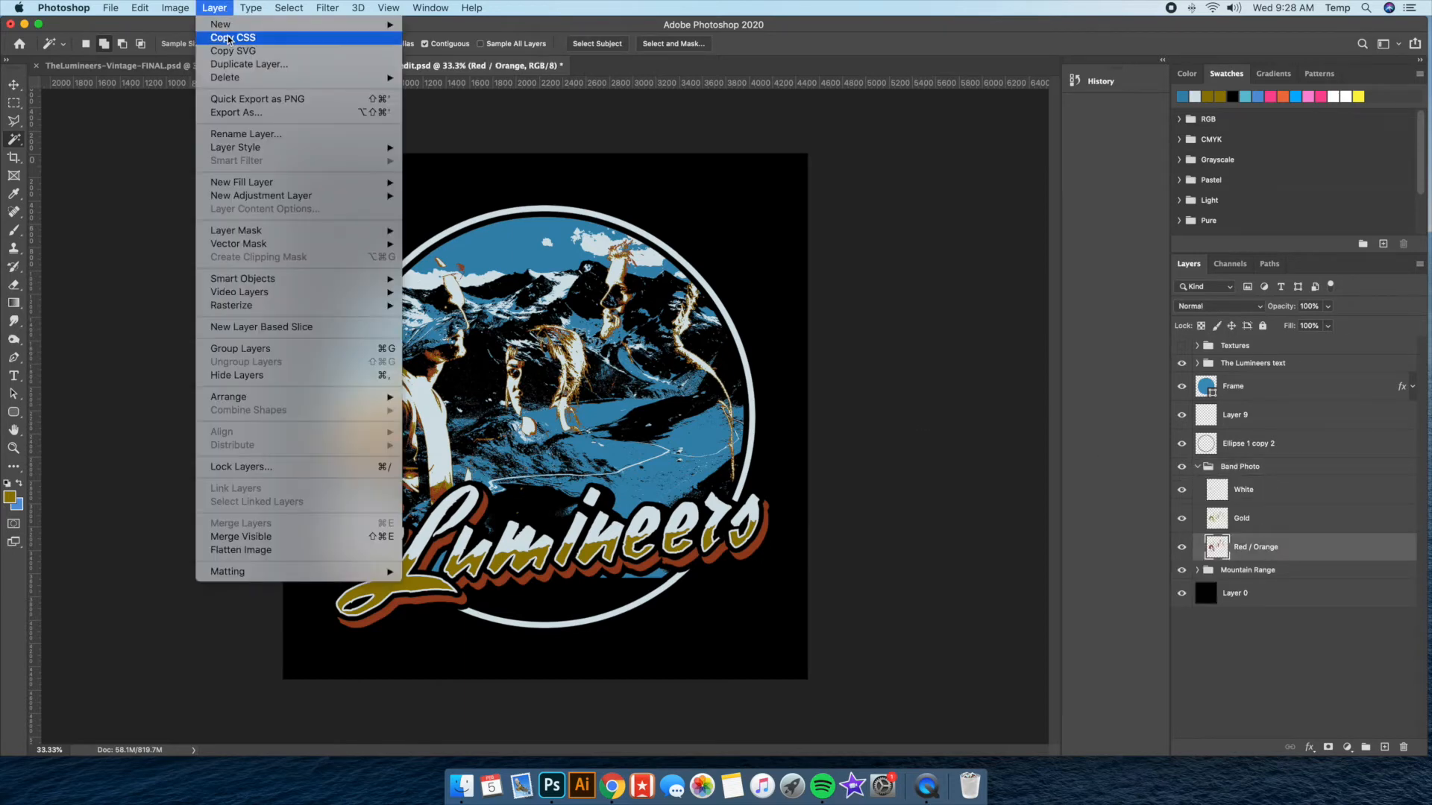
mouse_move(237, 27)
click(474, 29)
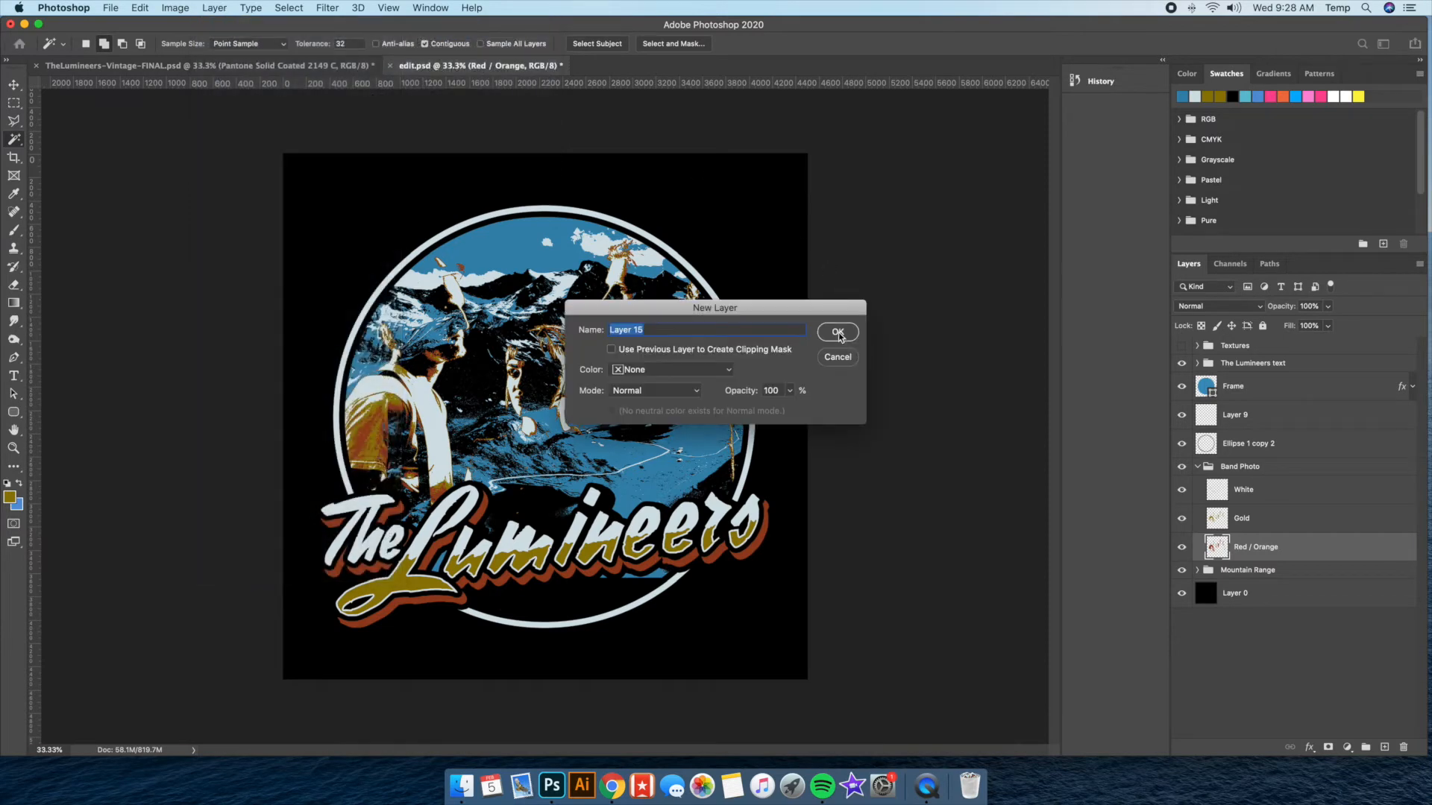
click(838, 334)
drag(1298, 576, 1298, 580)
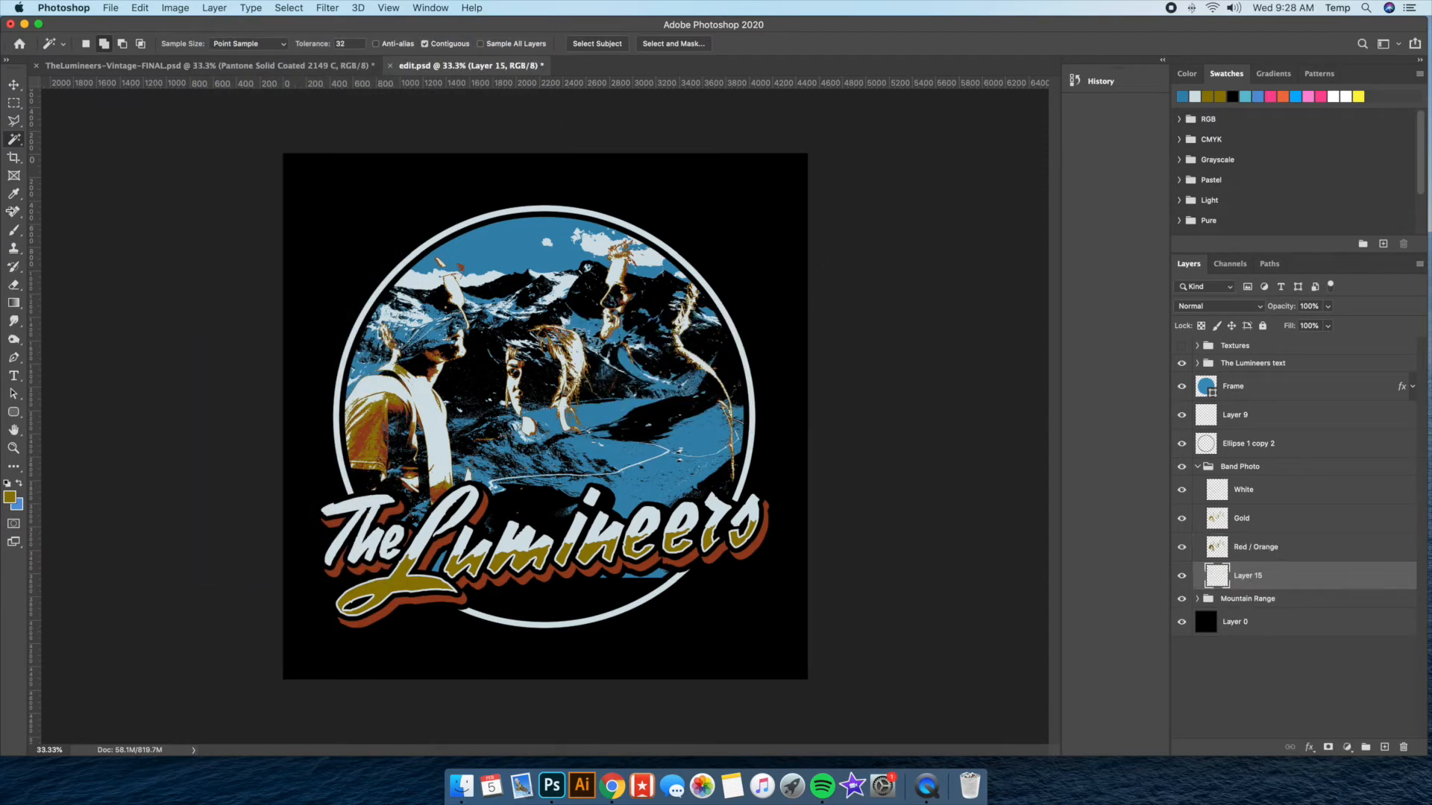
Sample black from the background and, with a 134 px brush, paint Layer 15 solid behind the man in the hat
key(b)
alt+click(324, 199)
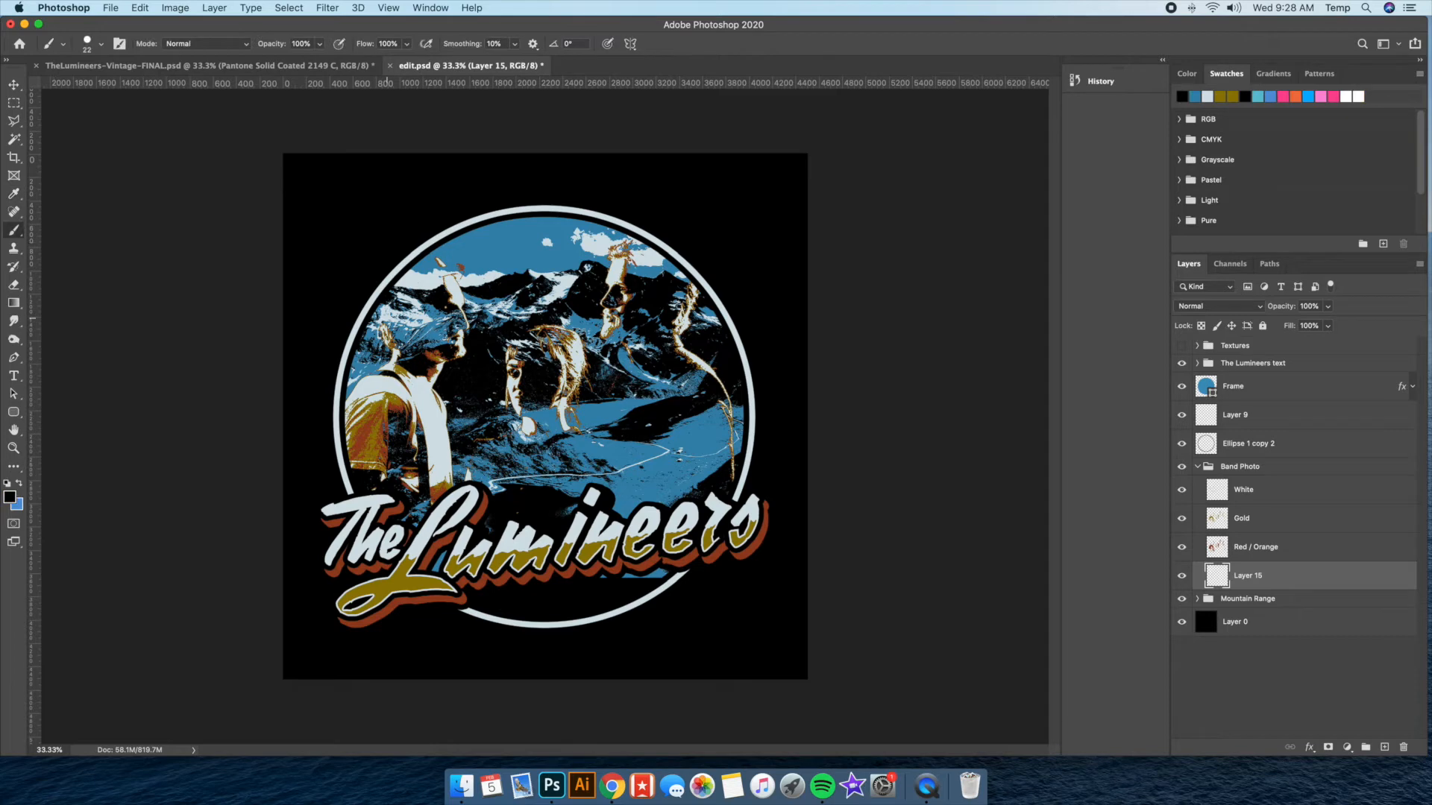
click(101, 46)
drag(124, 84, 131, 89)
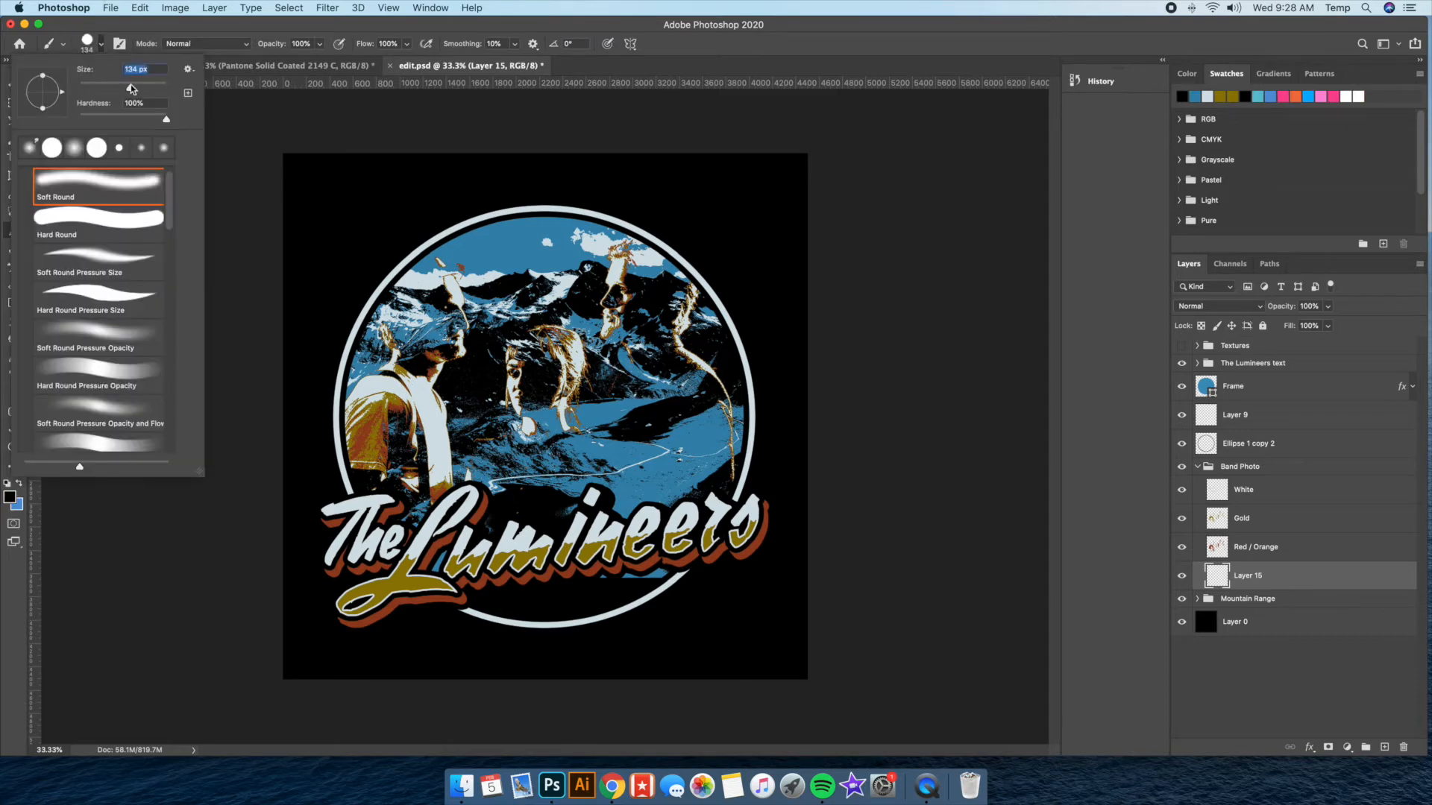
drag(525, 382, 538, 342)
mouse_move(432, 296)
mouse_down()
mouse_move(447, 344)
mouse_move(455, 272)
mouse_move(426, 256)
mouse_move(402, 270)
mouse_move(440, 277)
mouse_move(430, 350)
mouse_move(391, 294)
mouse_move(388, 312)
mouse_move(413, 350)
mouse_move(411, 310)
mouse_move(417, 366)
mouse_move(406, 360)
mouse_move(429, 358)
mouse_move(410, 311)
mouse_move(383, 300)
mouse_move(406, 344)
mouse_up()
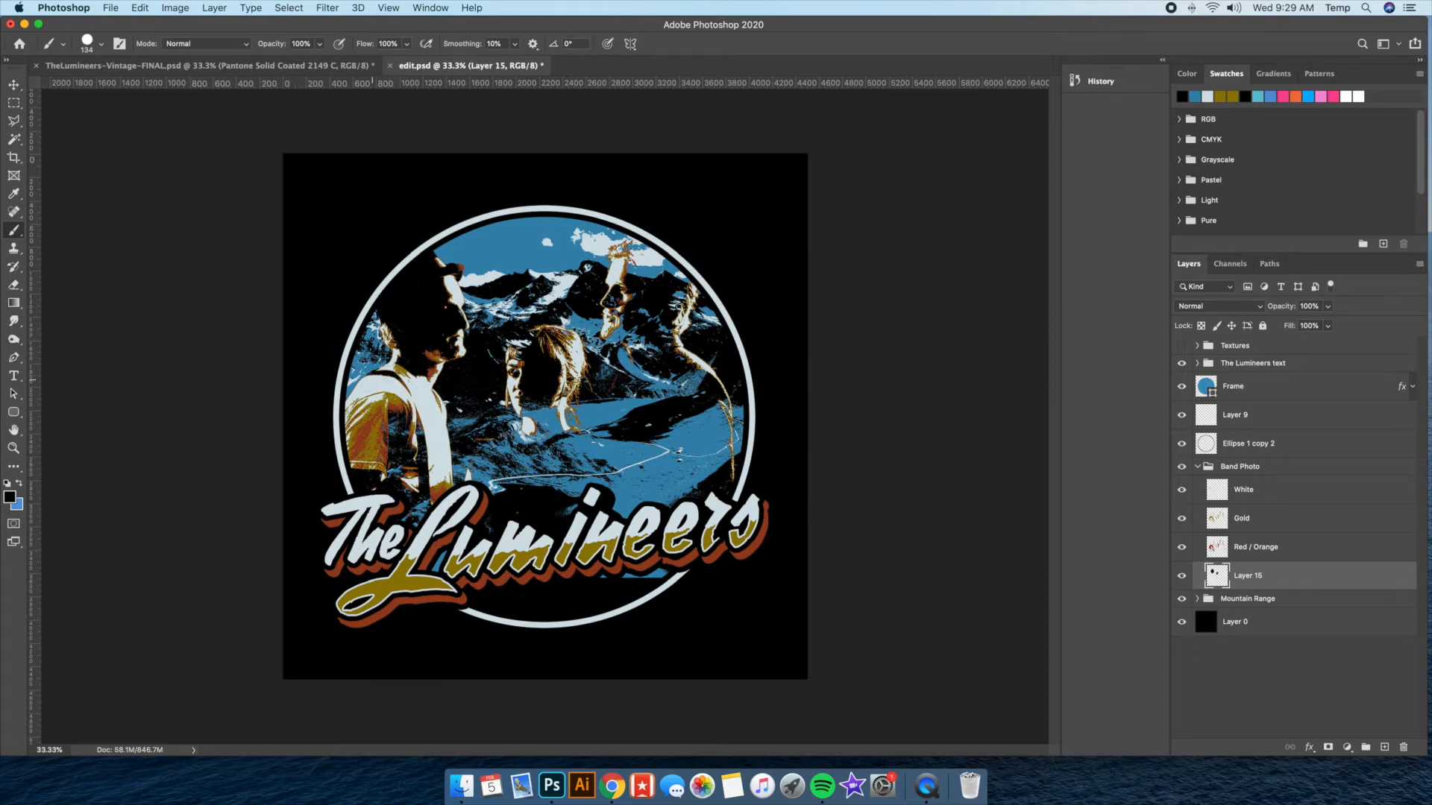
mouse_move(384, 474)
mouse_down()
mouse_move(417, 533)
mouse_move(435, 531)
mouse_up()
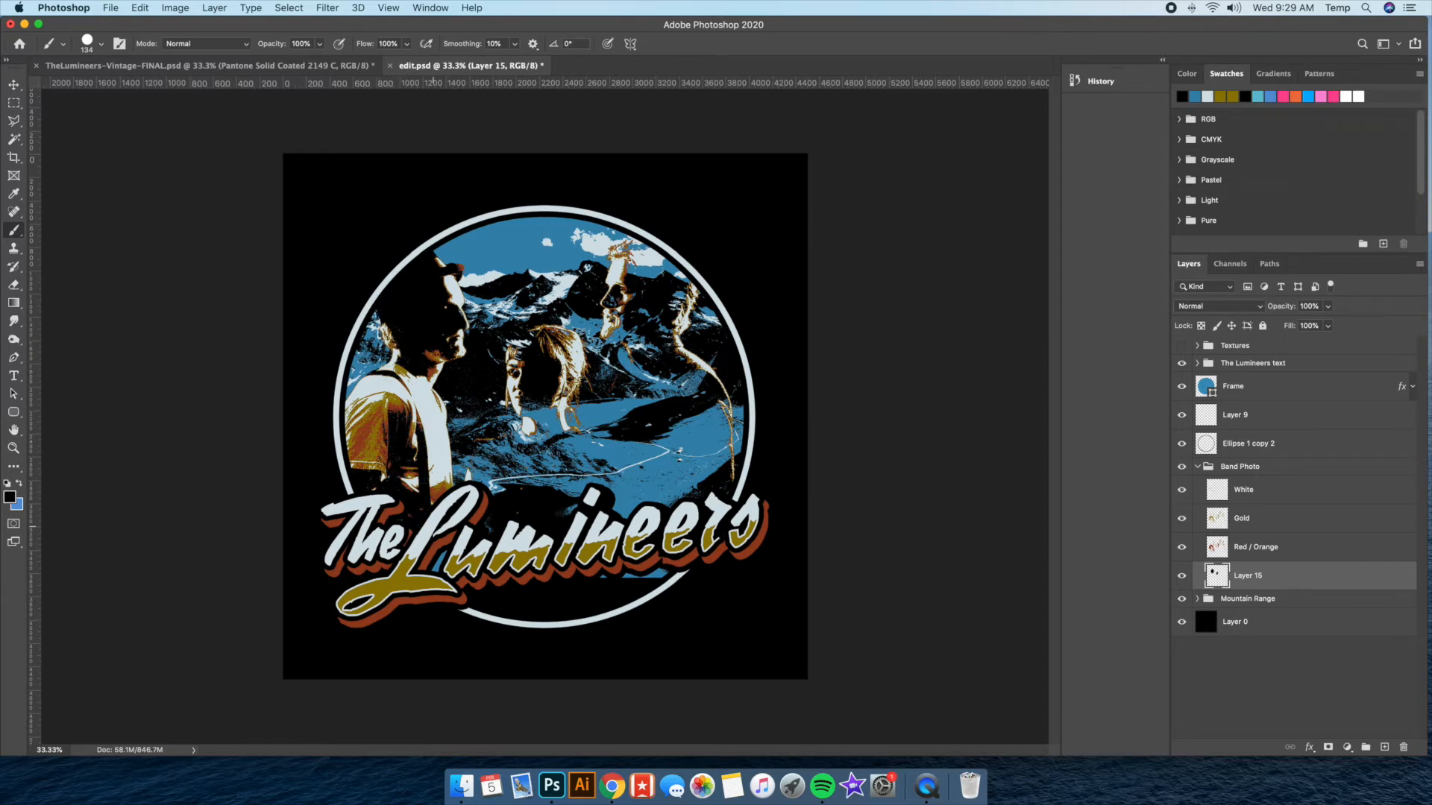
mouse_move(426, 339)
mouse_down()
mouse_move(455, 315)
mouse_move(440, 336)
mouse_move(437, 266)
mouse_up()
Paint Layer 15 black behind the woman and the bearded man, covering their heads, torsos and the blue gaps around the lettering
mouse_move(525, 347)
mouse_down()
mouse_move(537, 339)
mouse_move(518, 373)
mouse_move(532, 437)
mouse_move(564, 439)
mouse_move(569, 416)
mouse_up()
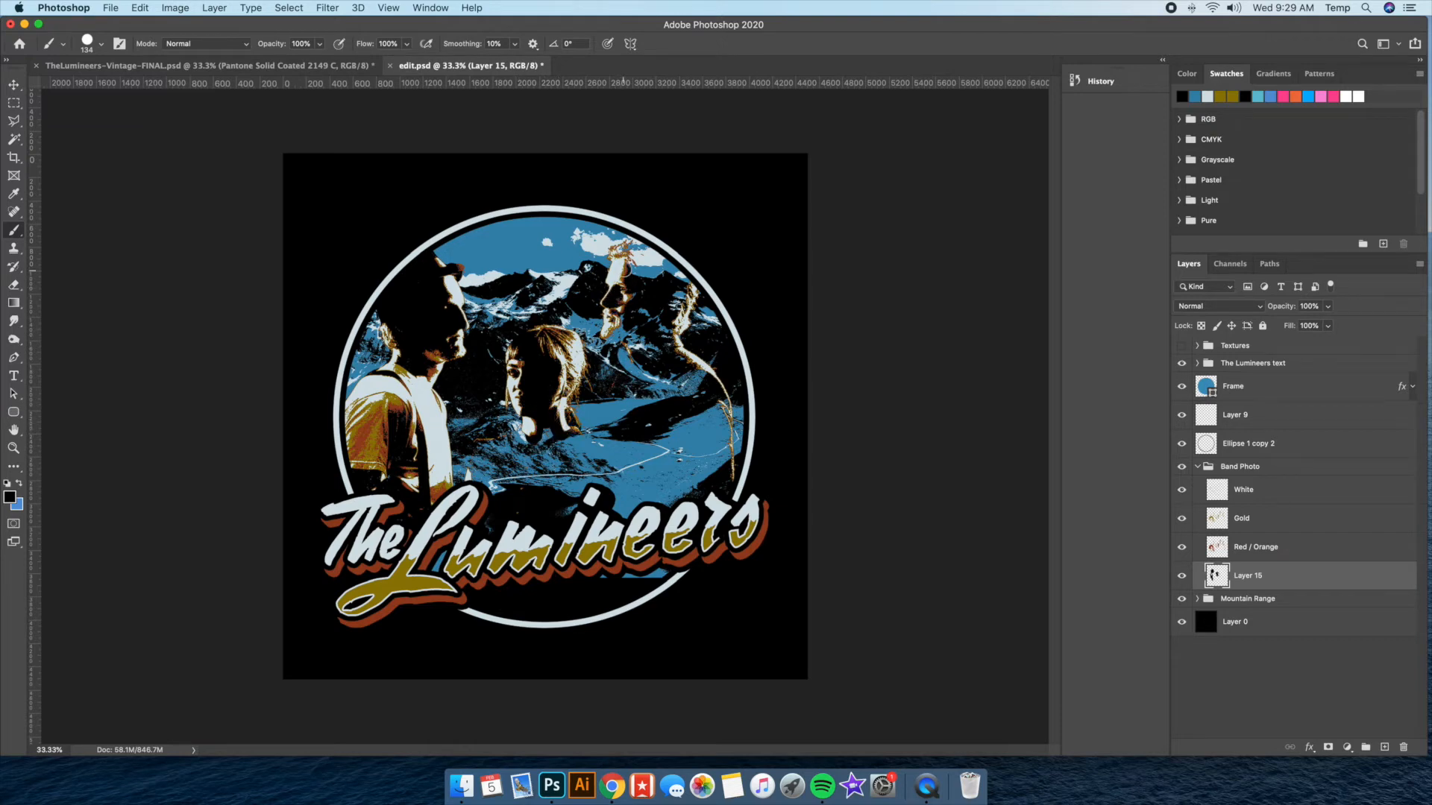
mouse_move(619, 253)
mouse_down()
mouse_move(648, 238)
mouse_move(624, 251)
mouse_move(629, 280)
mouse_move(689, 275)
mouse_move(683, 293)
mouse_move(641, 301)
mouse_move(614, 338)
mouse_move(633, 331)
mouse_move(649, 390)
mouse_move(631, 321)
mouse_move(623, 343)
mouse_move(656, 379)
mouse_move(627, 339)
mouse_move(647, 381)
mouse_move(628, 350)
mouse_move(611, 414)
mouse_up()
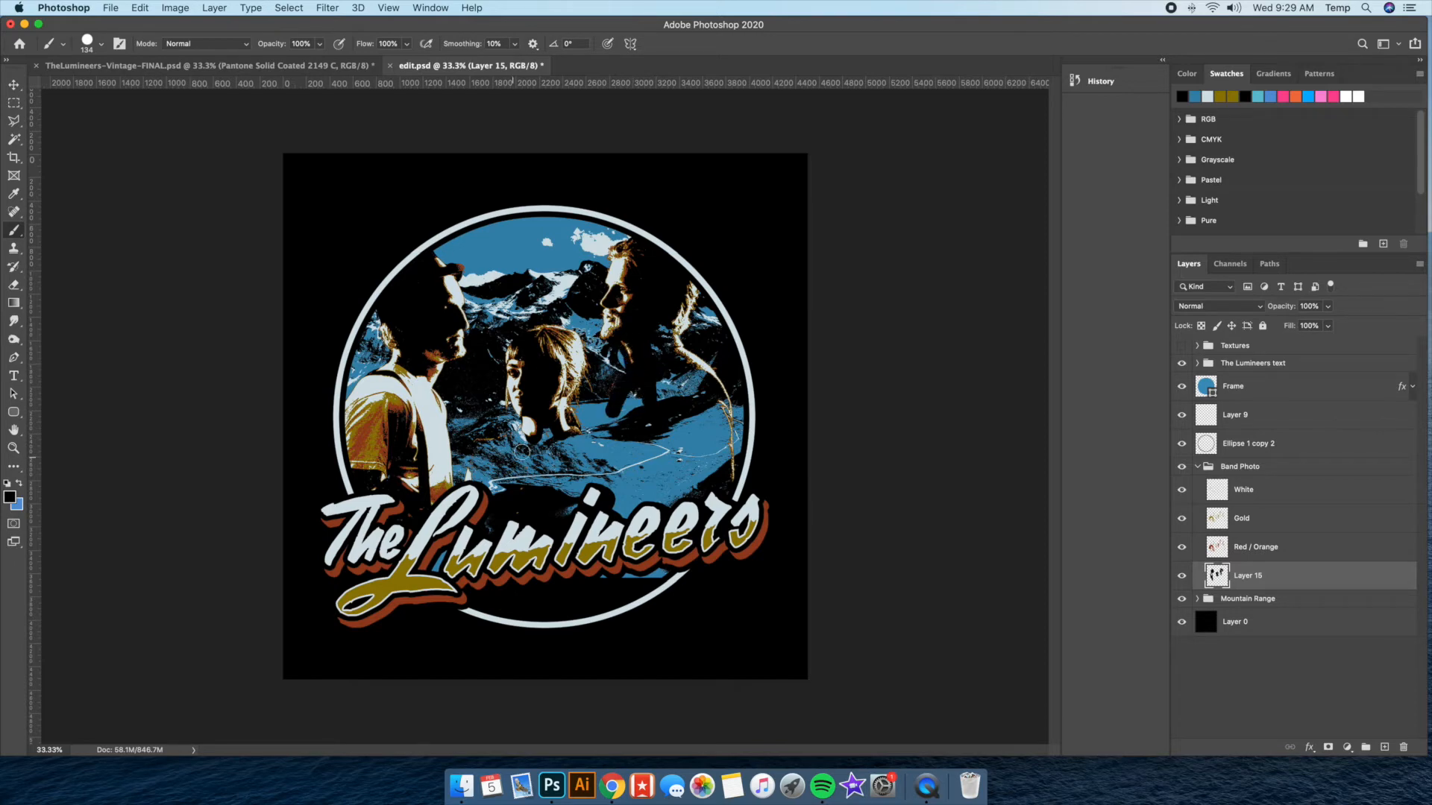
mouse_move(522, 438)
mouse_down()
mouse_move(480, 449)
mouse_move(503, 467)
mouse_move(535, 433)
mouse_move(521, 475)
mouse_move(570, 507)
mouse_move(530, 415)
mouse_move(547, 422)
mouse_move(557, 484)
mouse_move(566, 432)
mouse_move(602, 453)
mouse_move(610, 496)
mouse_move(575, 437)
mouse_move(616, 468)
mouse_up()
mouse_move(664, 396)
mouse_down()
mouse_move(669, 354)
mouse_move(687, 392)
mouse_move(704, 382)
mouse_move(721, 407)
mouse_move(721, 492)
mouse_move(724, 444)
mouse_move(699, 425)
mouse_move(718, 475)
mouse_move(696, 399)
mouse_move(653, 555)
mouse_move(662, 403)
mouse_move(629, 377)
mouse_move(629, 409)
mouse_move(586, 399)
mouse_move(605, 424)
mouse_move(623, 388)
mouse_move(606, 410)
mouse_move(626, 493)
mouse_move(666, 430)
mouse_up()
mouse_move(670, 530)
mouse_down()
mouse_move(632, 579)
mouse_move(660, 534)
mouse_up()
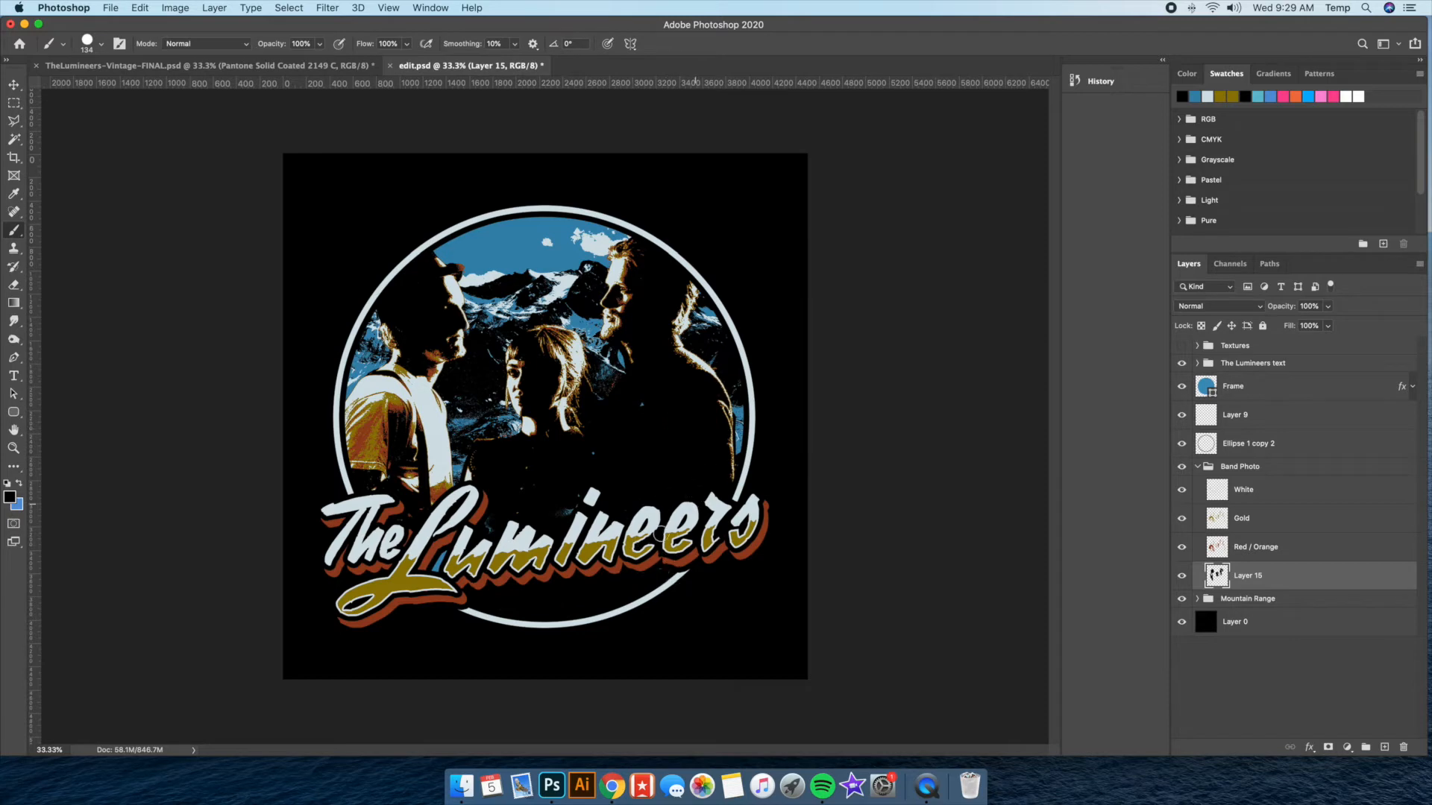
drag(442, 545, 490, 499)
Check the black backing against TheLumineers-Vintage-FINAL.psd and show the Textures group in edit.psd
click(285, 72)
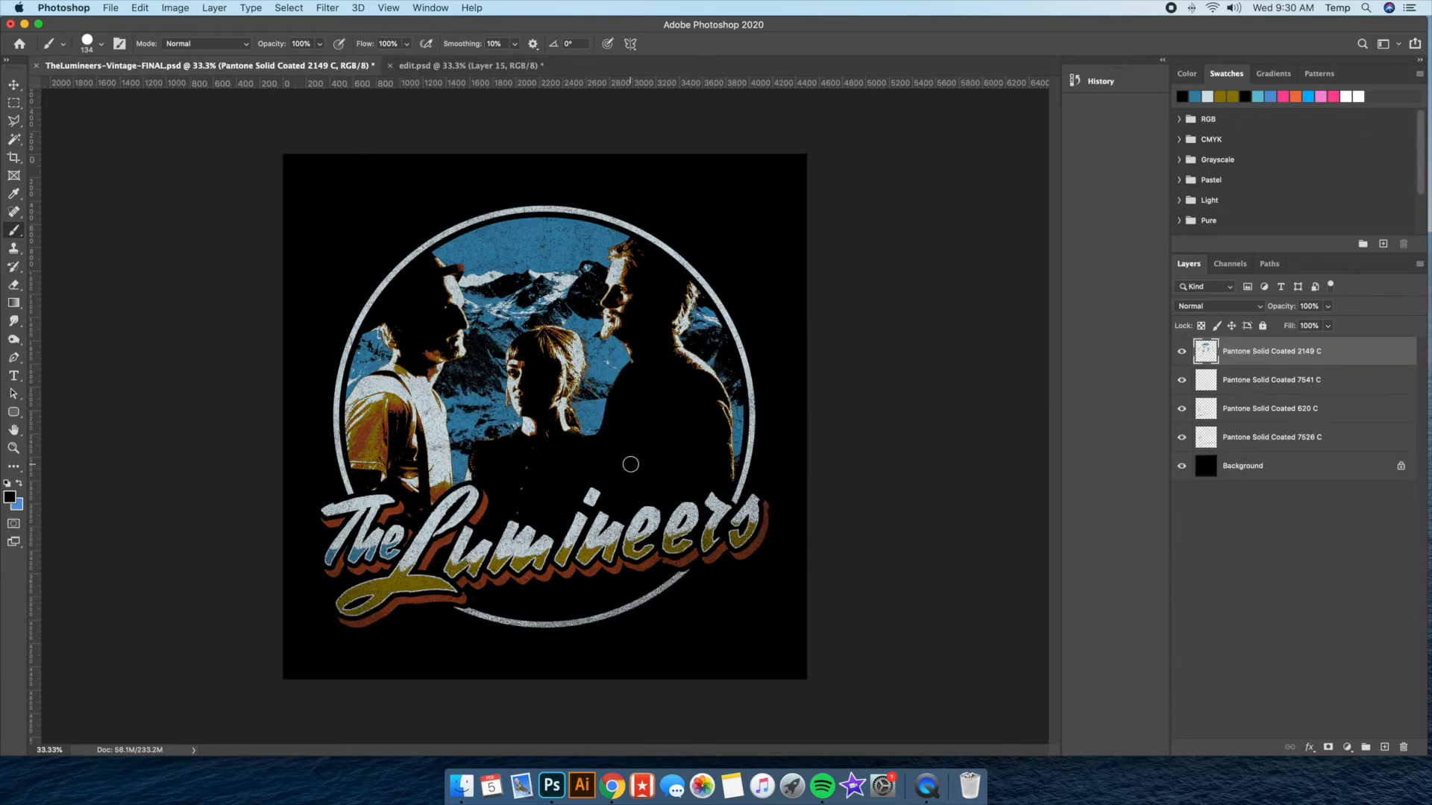
click(470, 69)
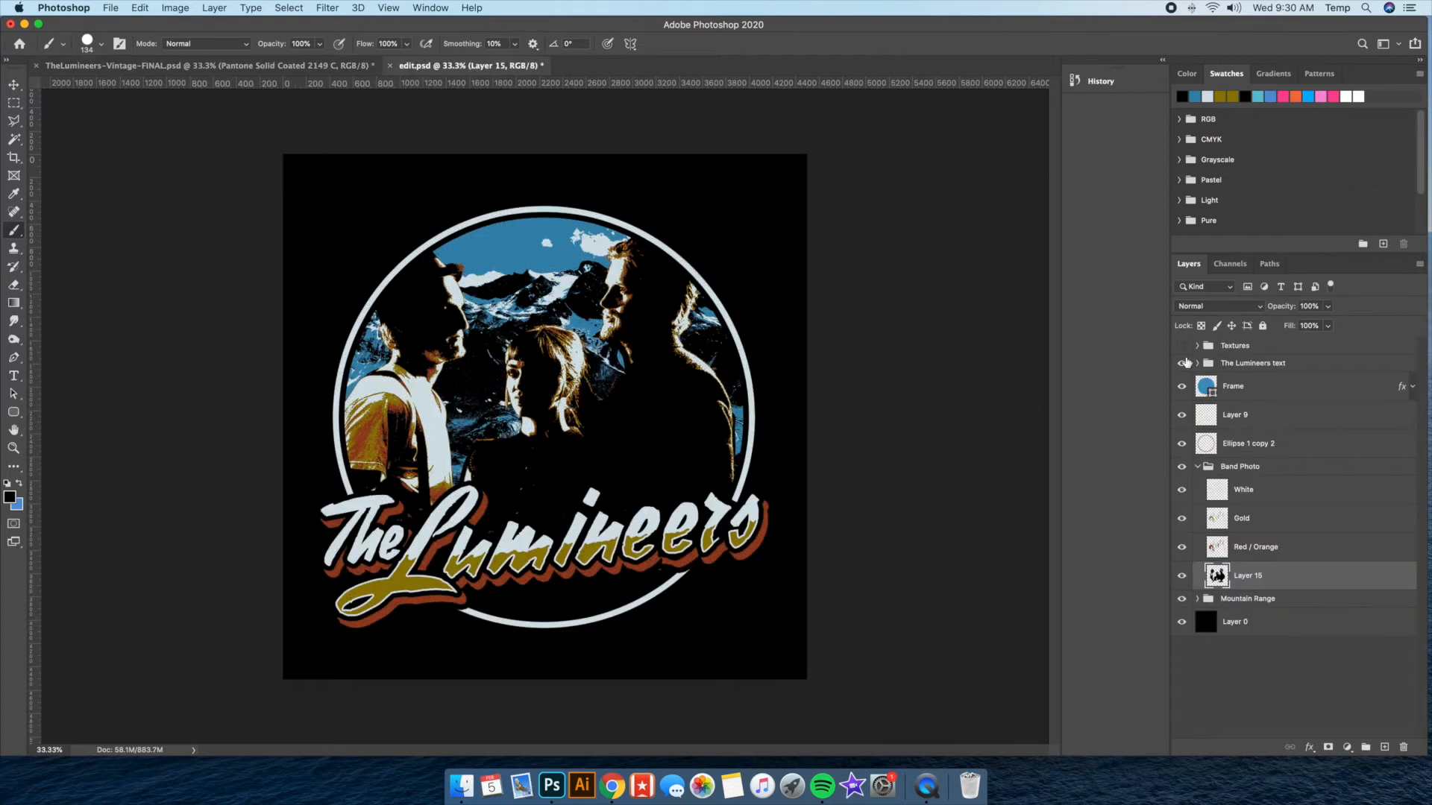
click(1266, 348)
Compare the textured artwork in edit.psd with TheLumineers-Vintage-FINAL.psd, looking at the mountains, sky and band figures
click(228, 69)
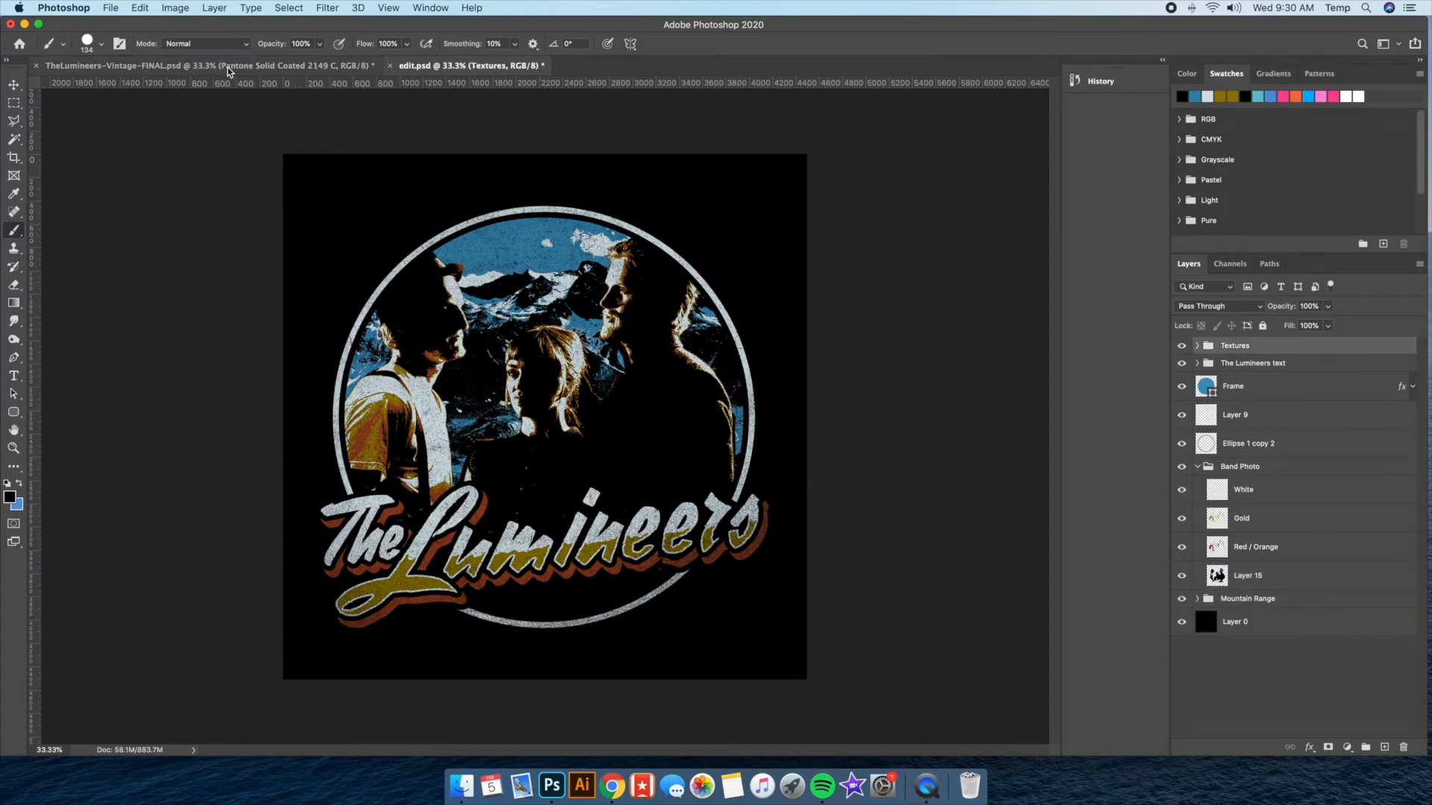
click(482, 65)
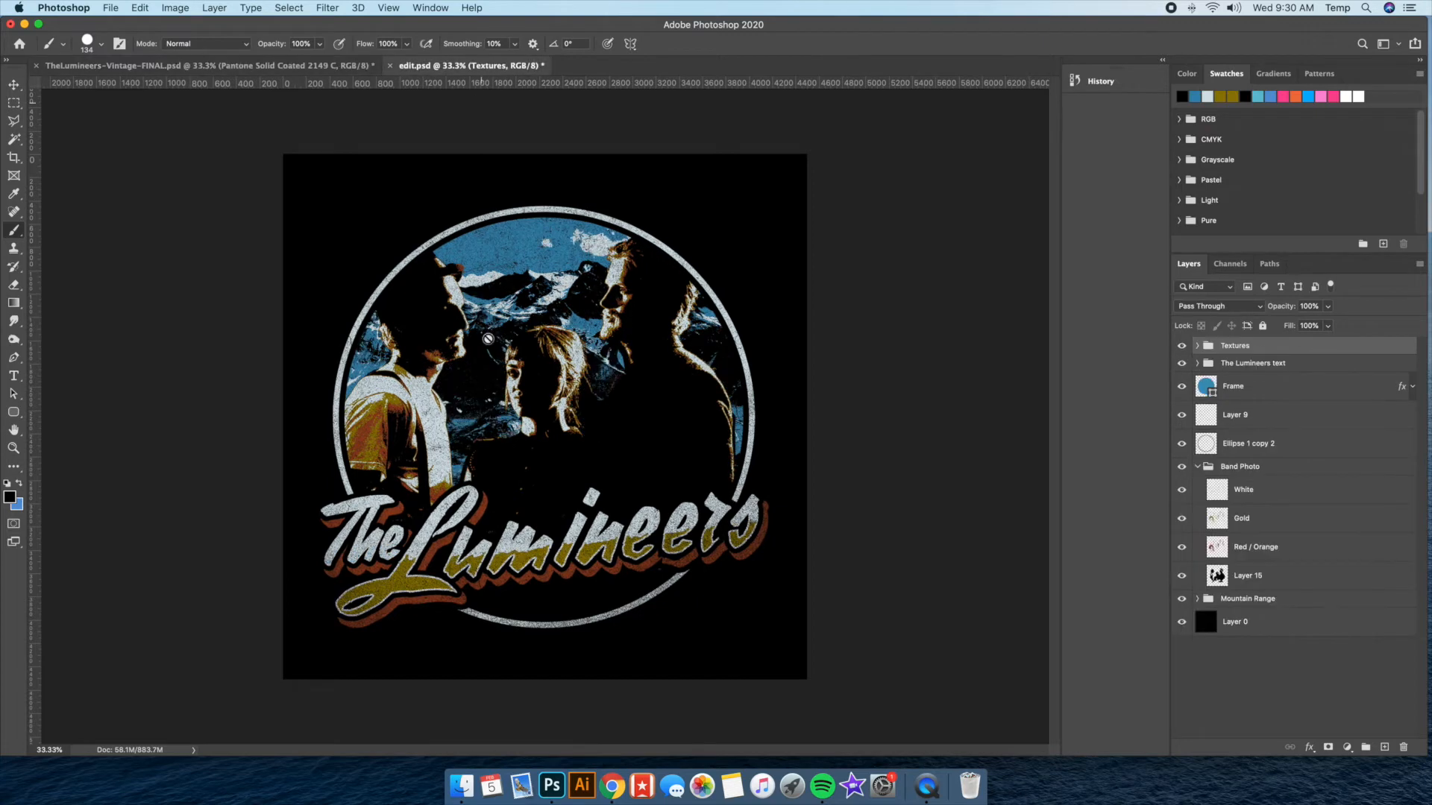
click(228, 66)
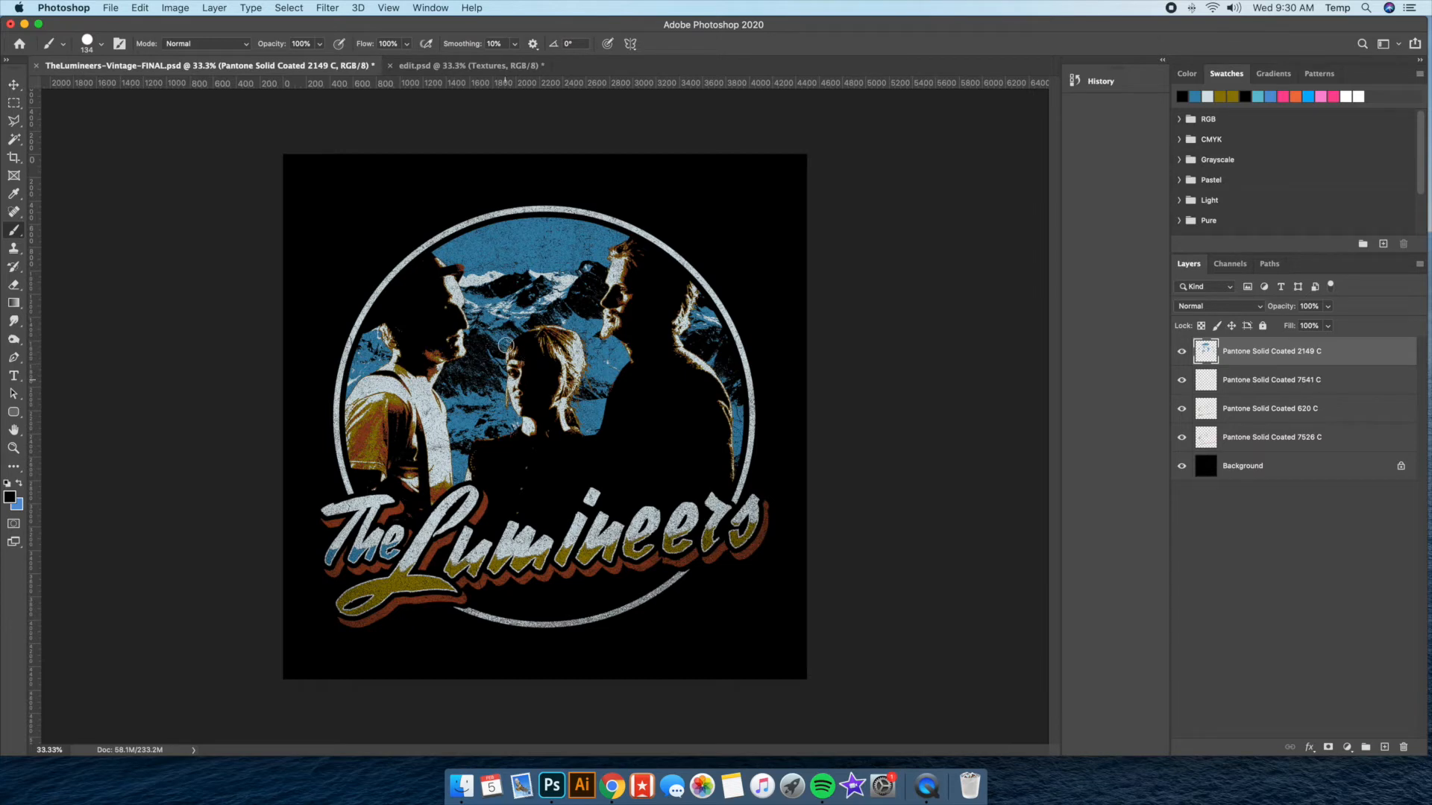
click(440, 66)
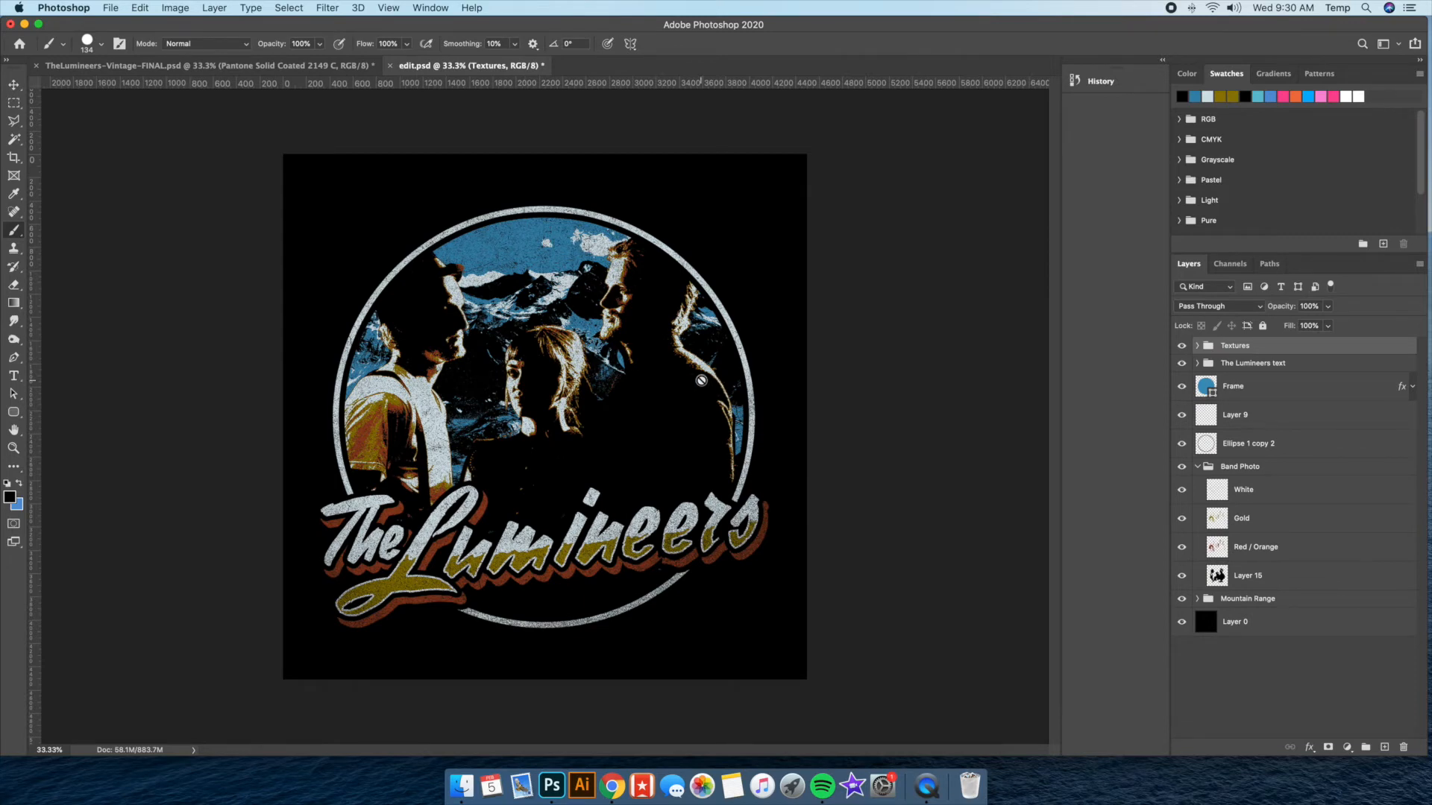
click(262, 66)
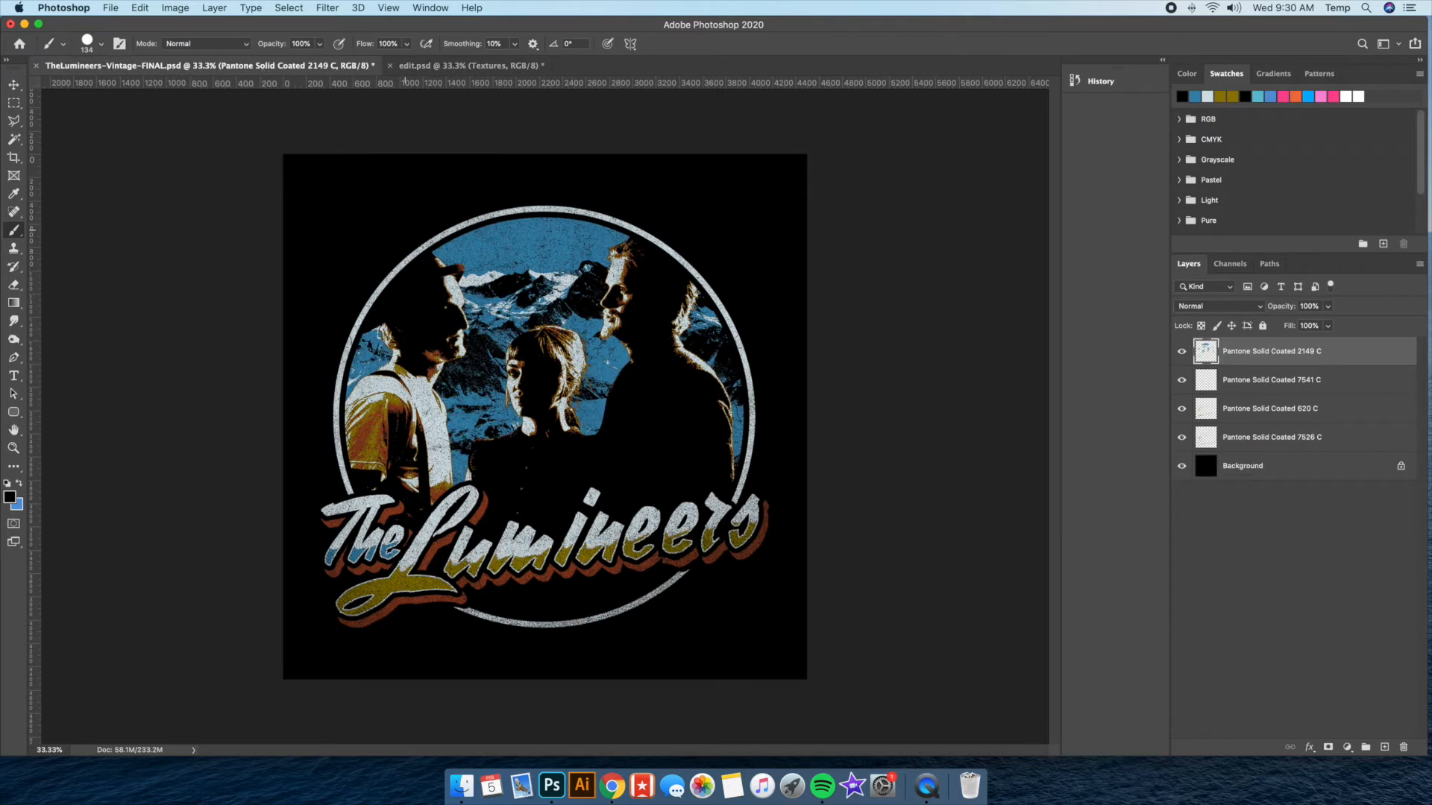
click(470, 66)
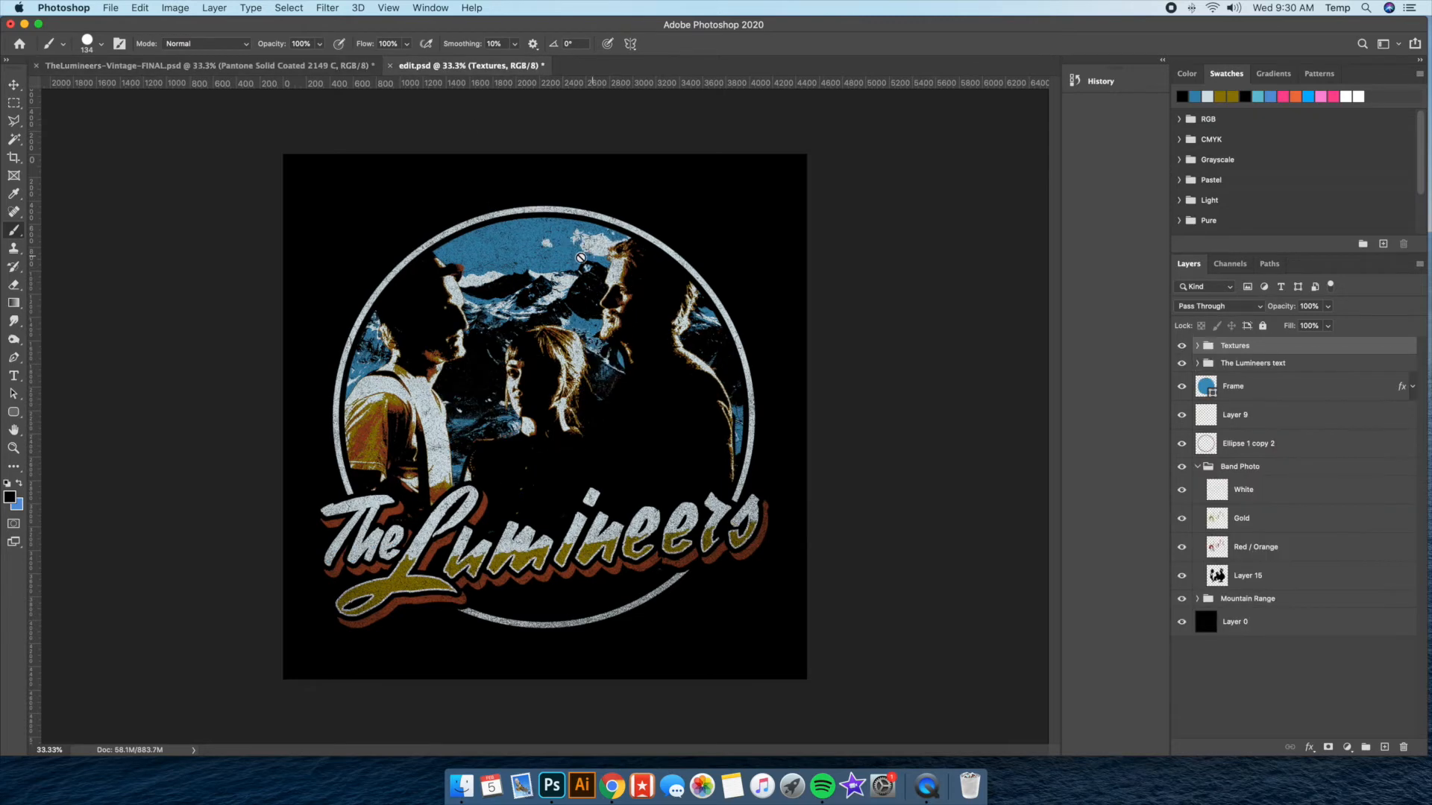
Collapse the Band Photo group, expand Mountain Range, and erase the white clouds from the sky on Layer 12 with a 168 px eraser
click(1250, 494)
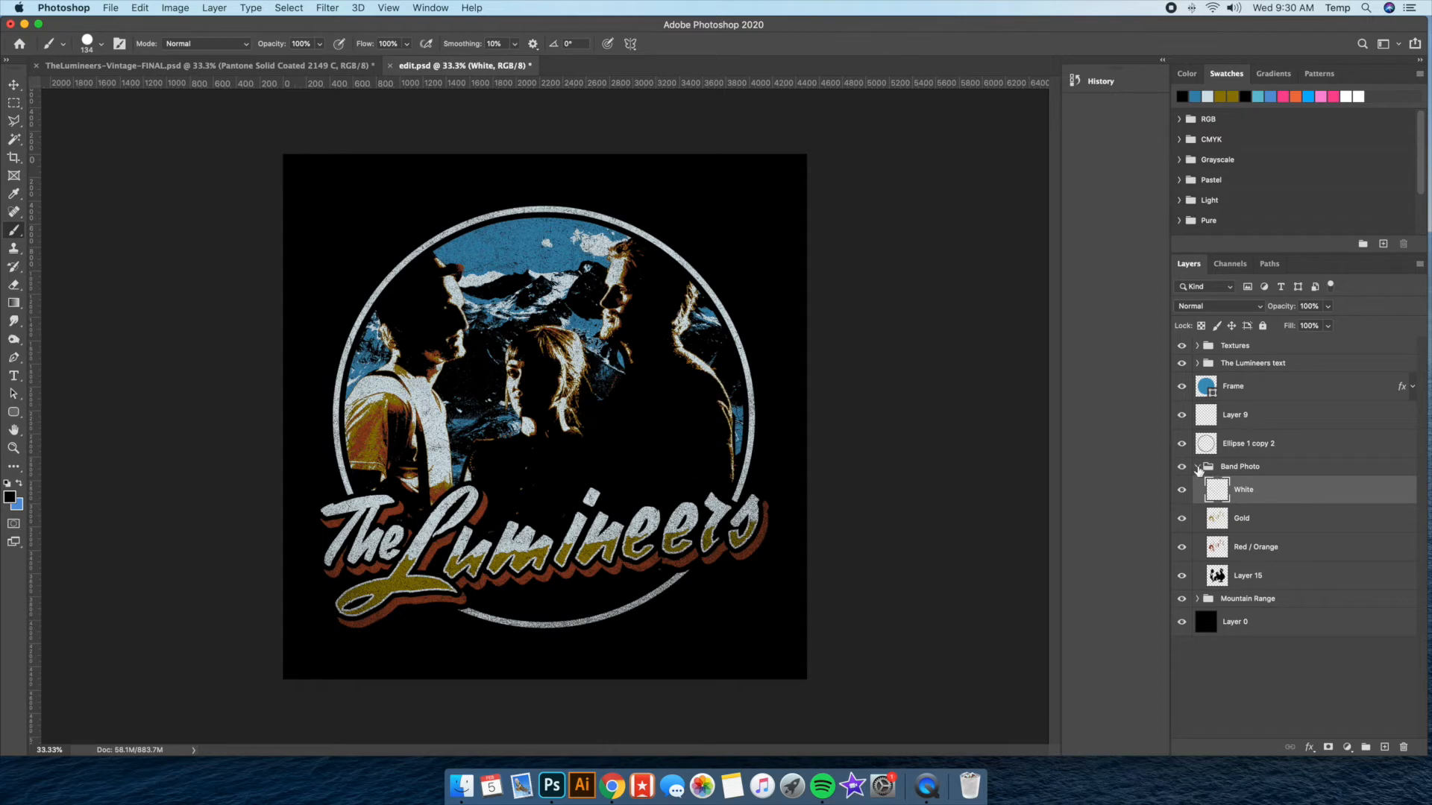
click(1198, 468)
click(1197, 484)
right_click(1286, 510)
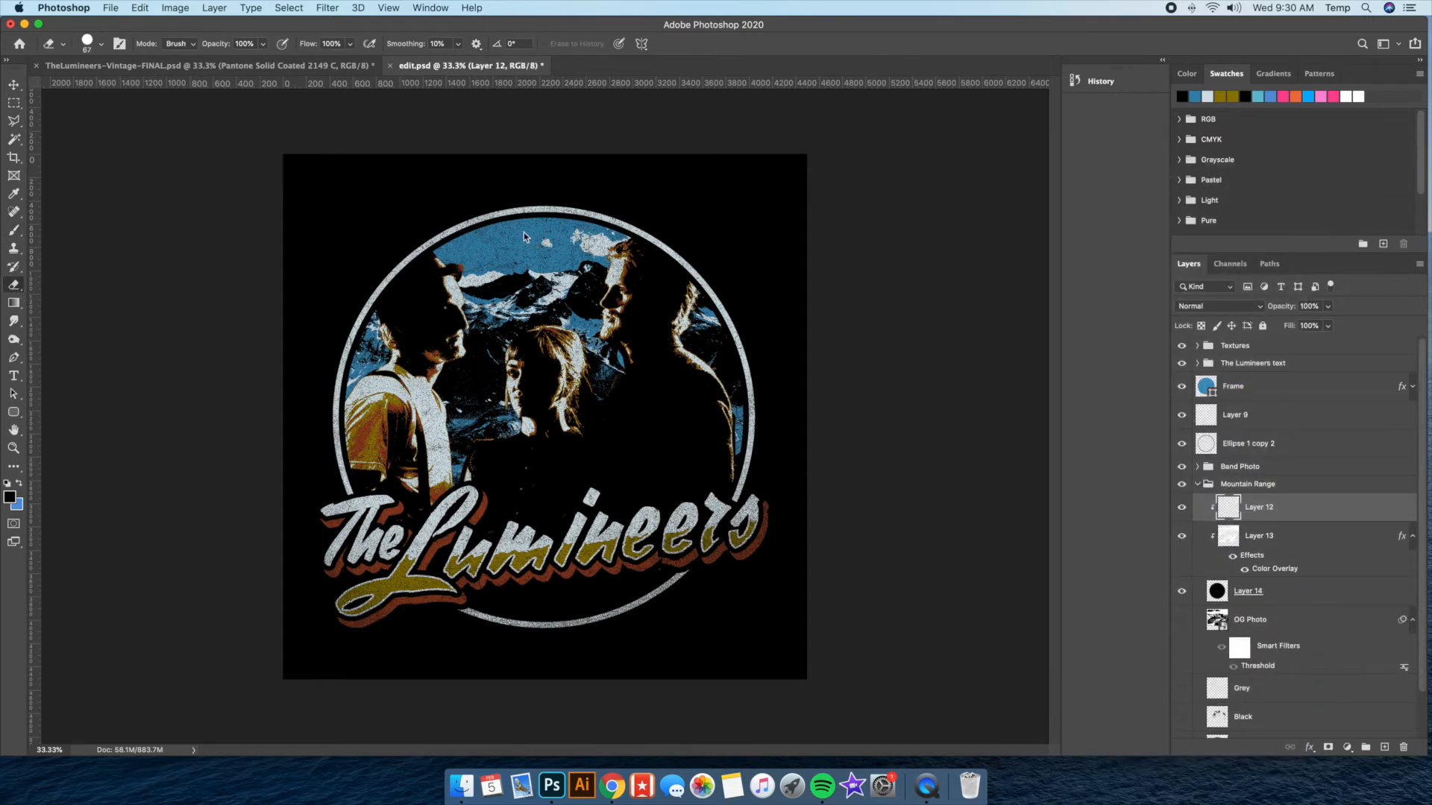
click(102, 43)
click(142, 86)
mouse_move(551, 242)
mouse_down()
mouse_move(582, 232)
mouse_move(569, 249)
mouse_move(603, 250)
mouse_up()
drag(496, 270, 463, 277)
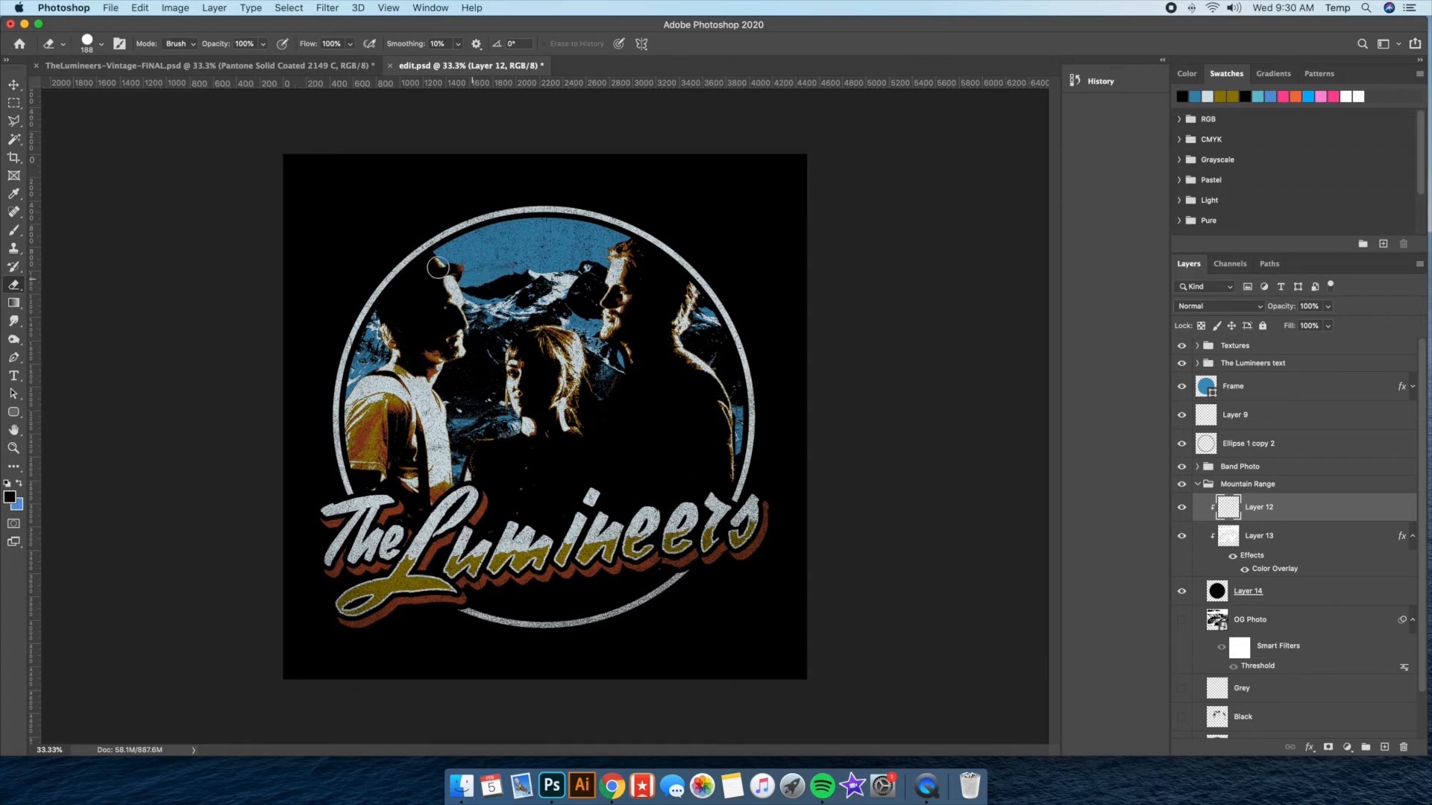
Compare the cleaned sky with TheLumineers-Vintage-FINAL.psd and review the remaining Mountain Range layers in edit.psd
click(202, 64)
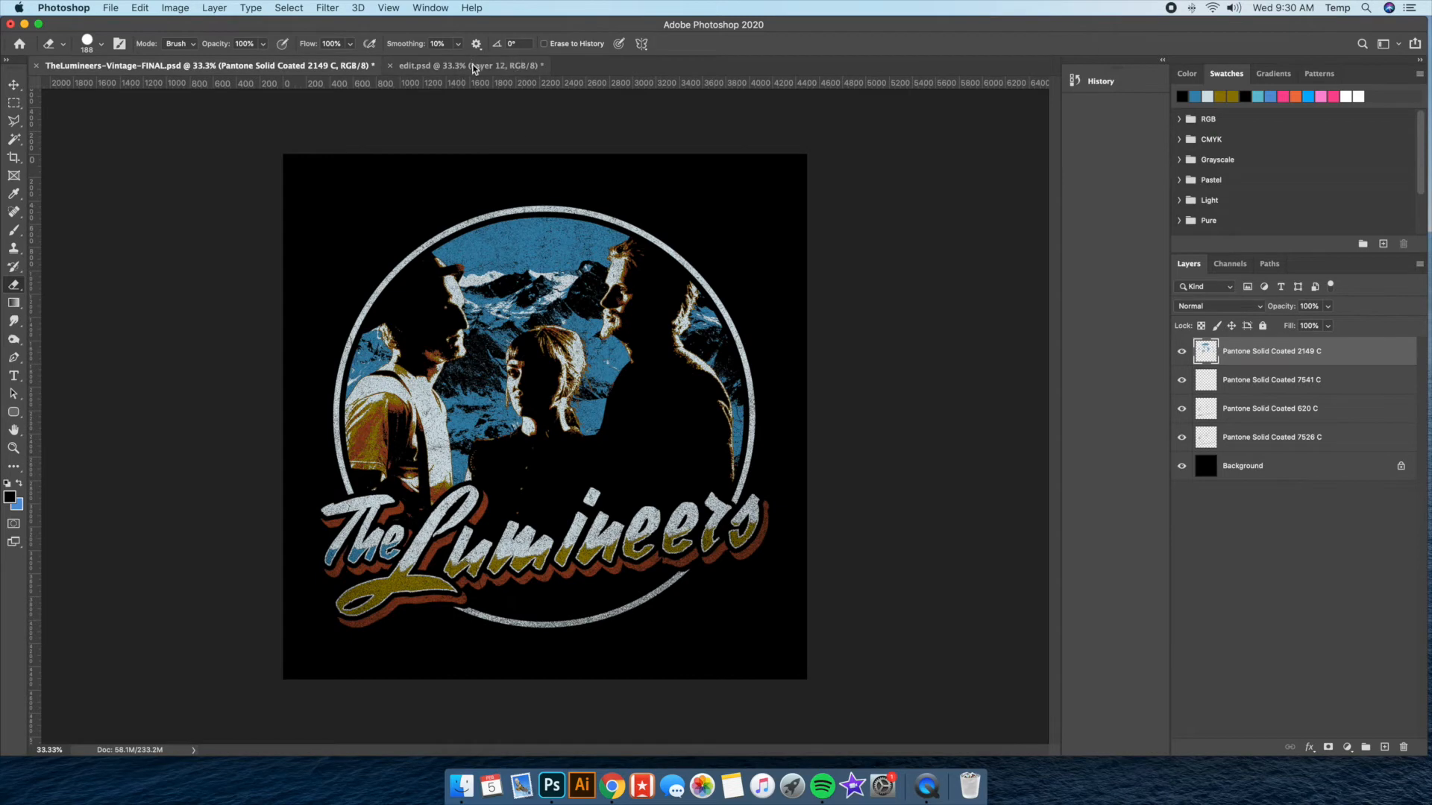
click(511, 69)
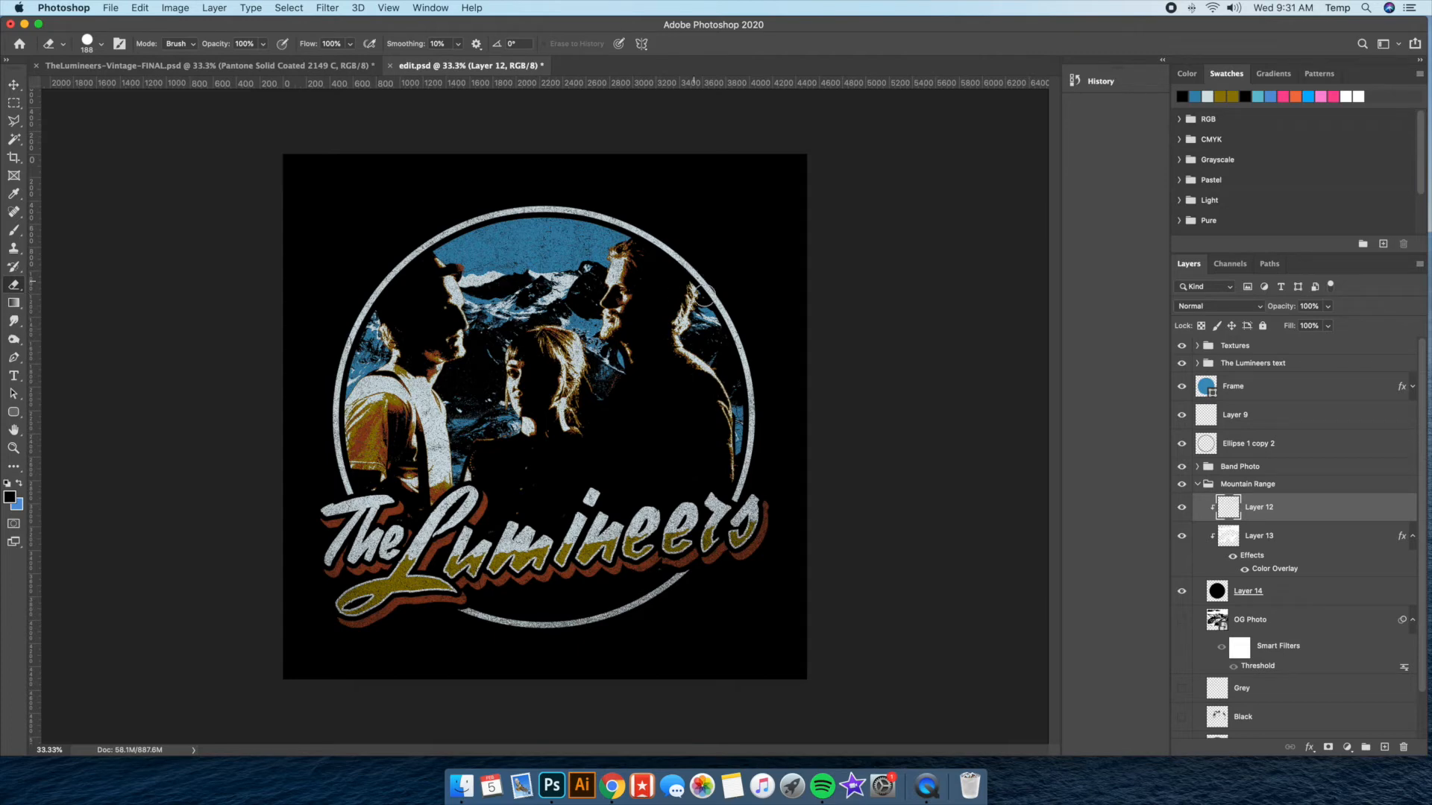
scroll(1255, 537, down, 2)
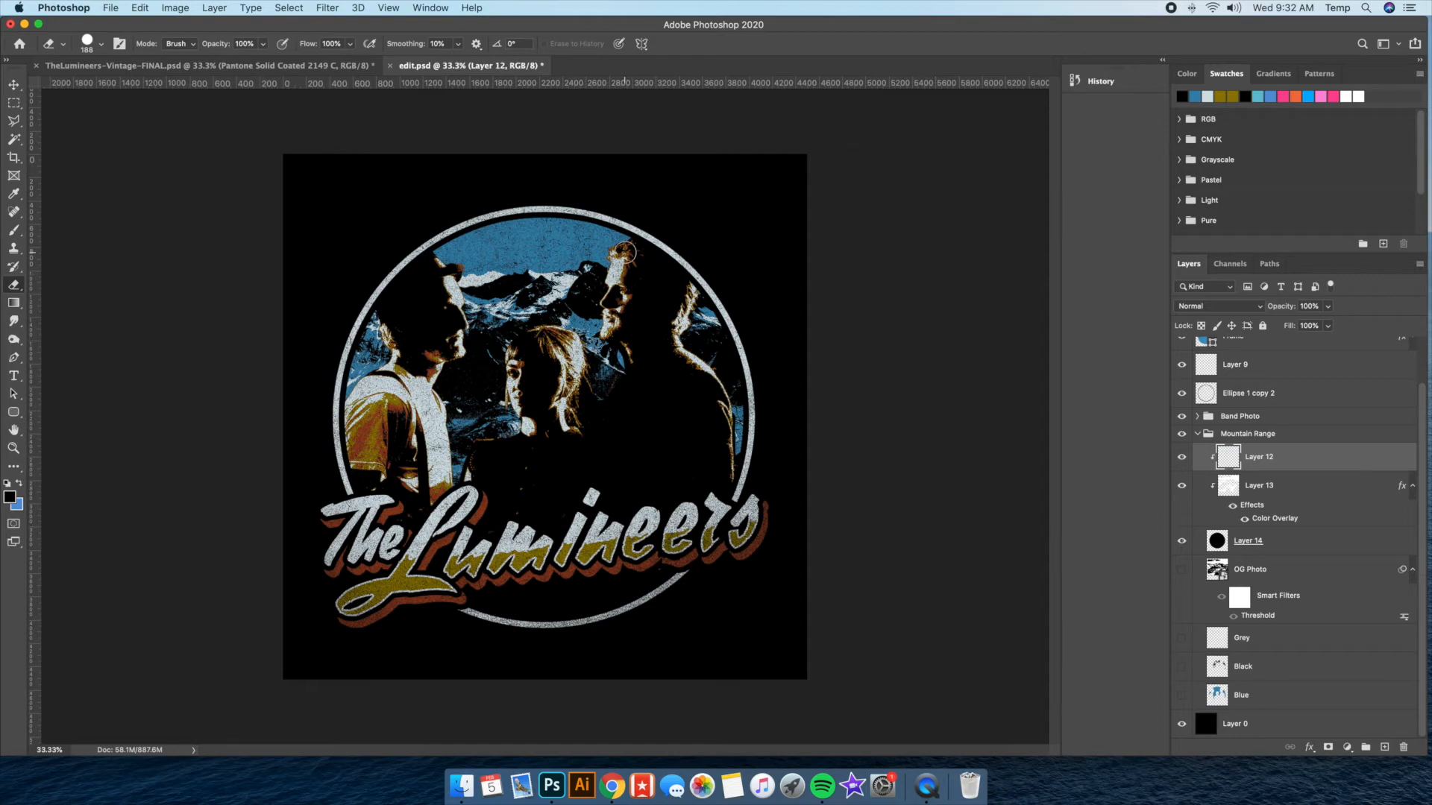
Switch to Chrome, search Fonts In Use for "1960s" and open the suggested 1960s tag
click(25, 27)
double_click(1172, 62)
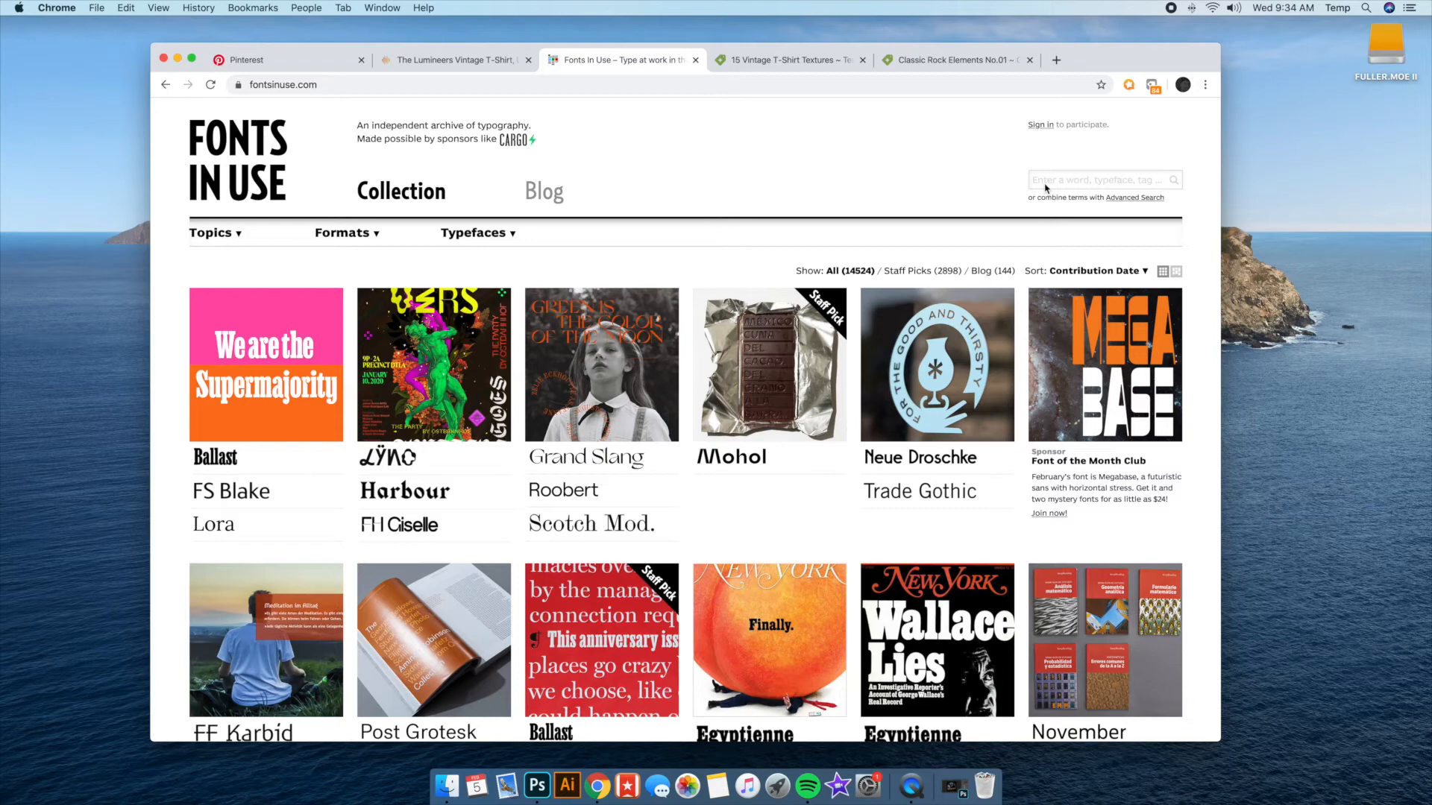
click(1045, 184)
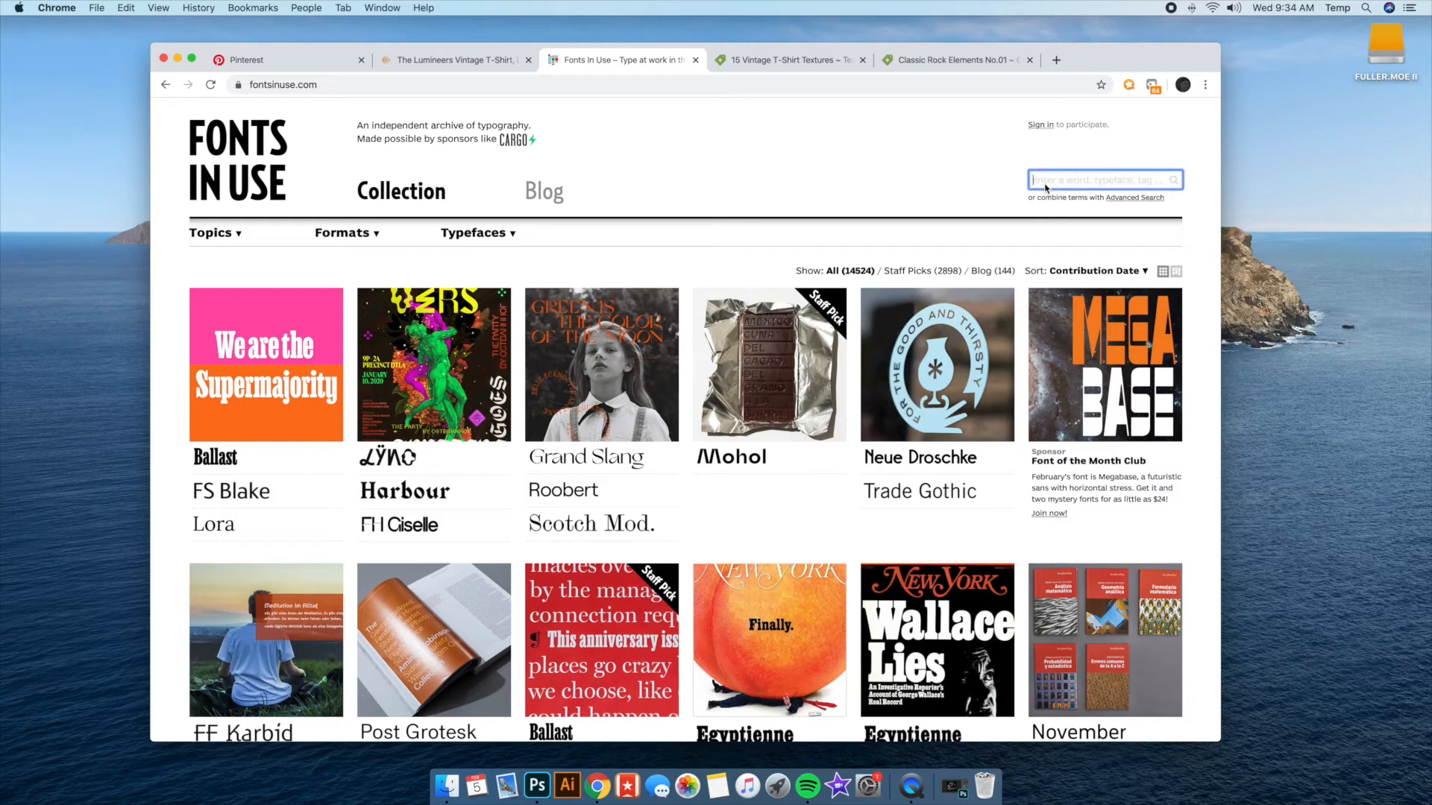
text(1960s)
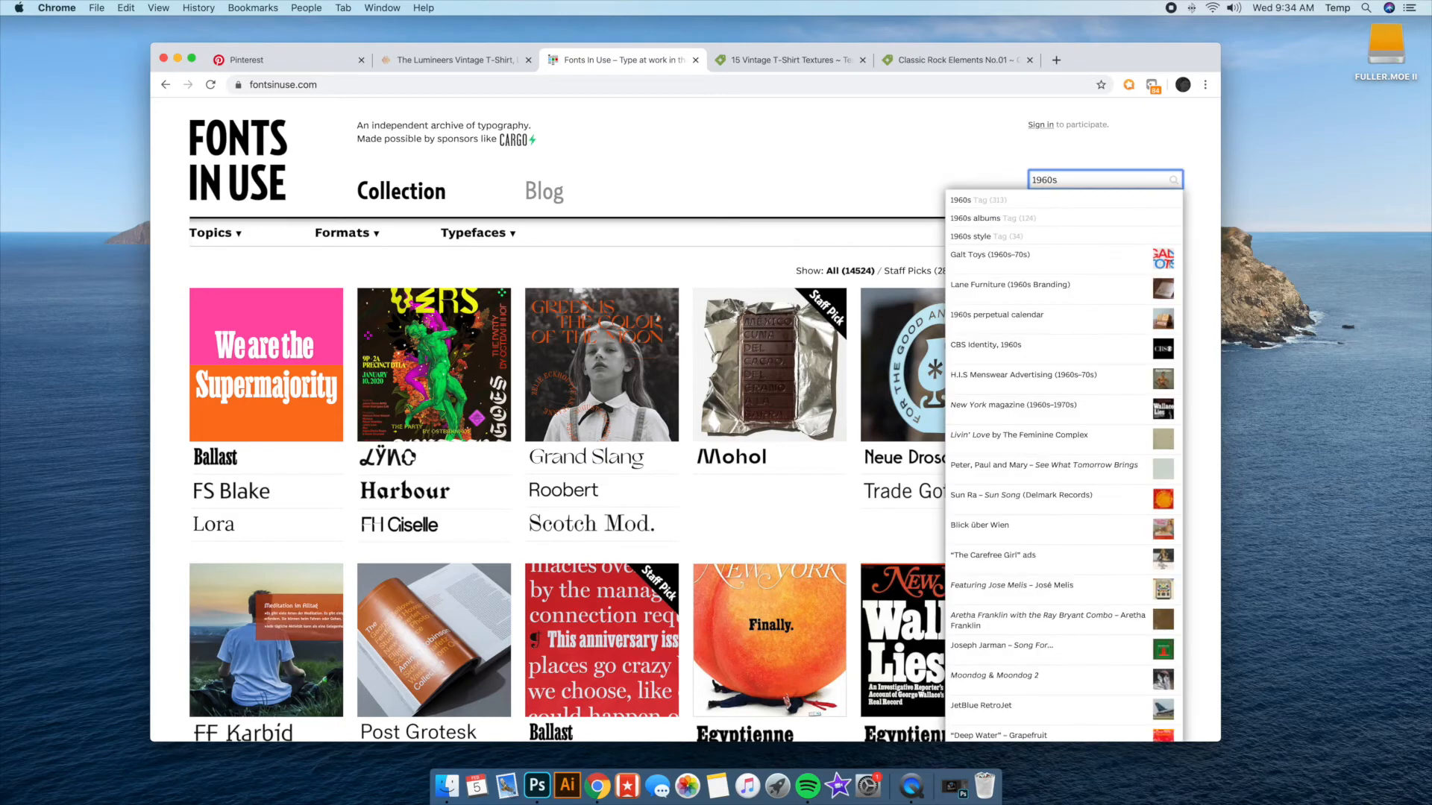
click(960, 200)
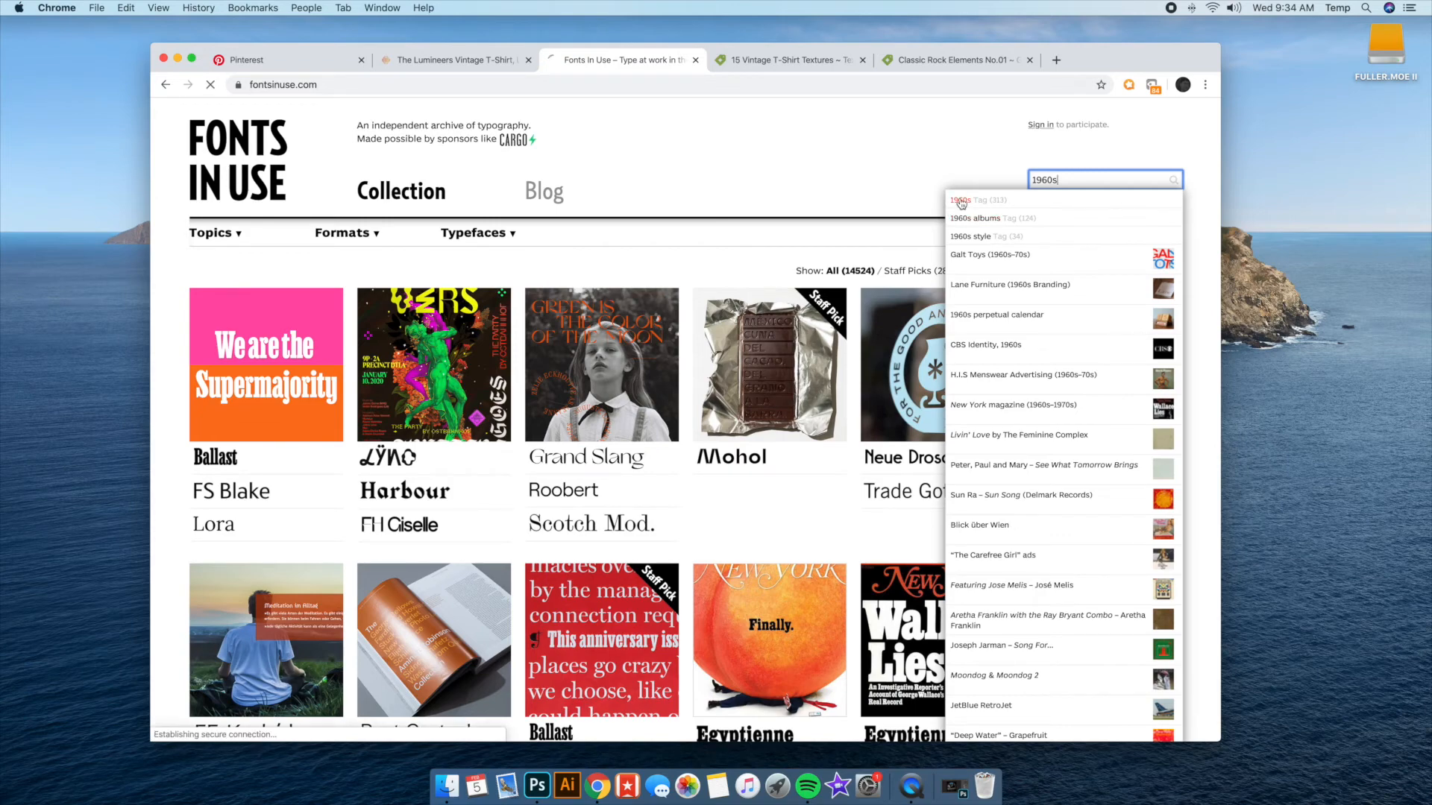
Browse the designs tagged 1960s on Fonts In Use down to the end of the page, examining the typefaces used
scroll(781, 486, down, 3)
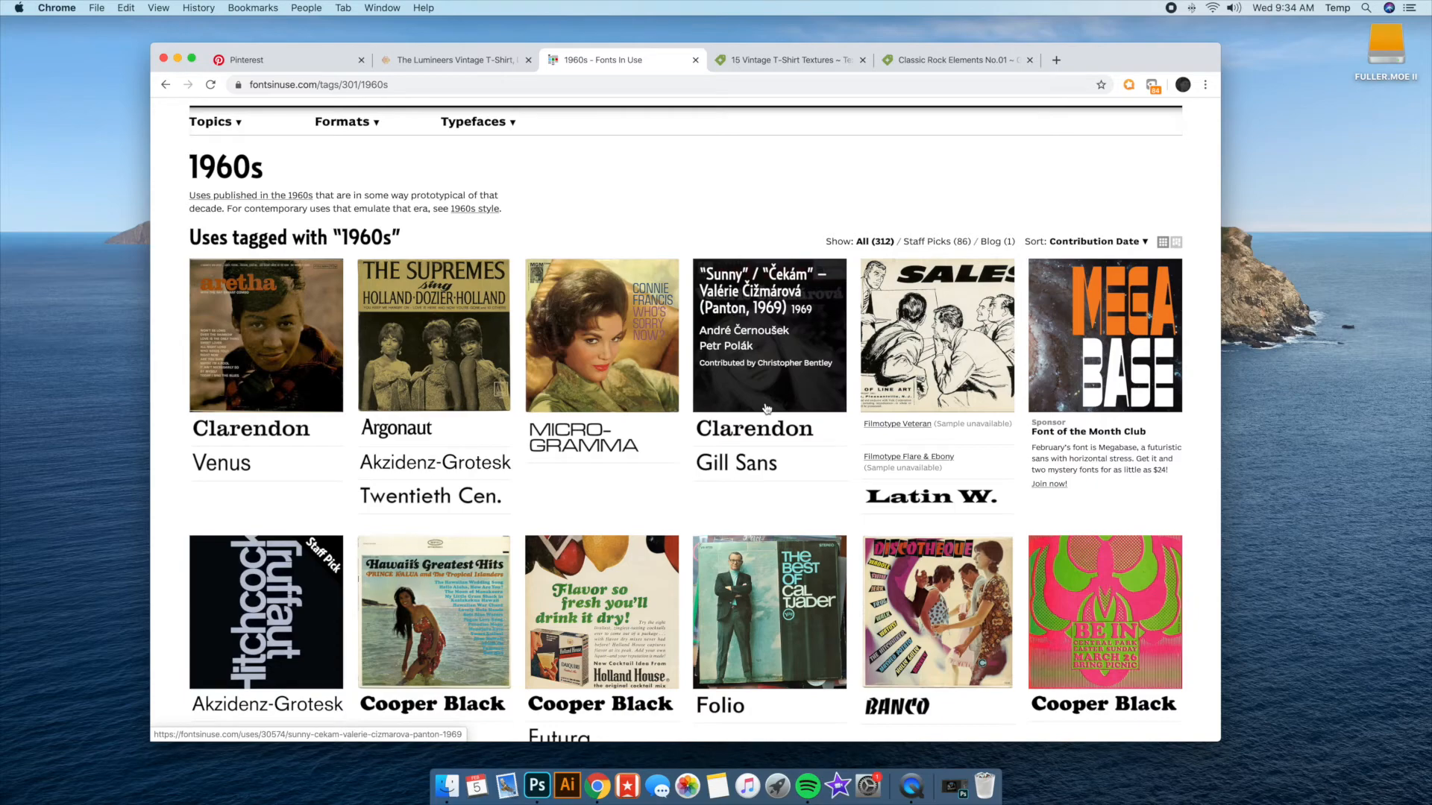
scroll(791, 462, down, 5)
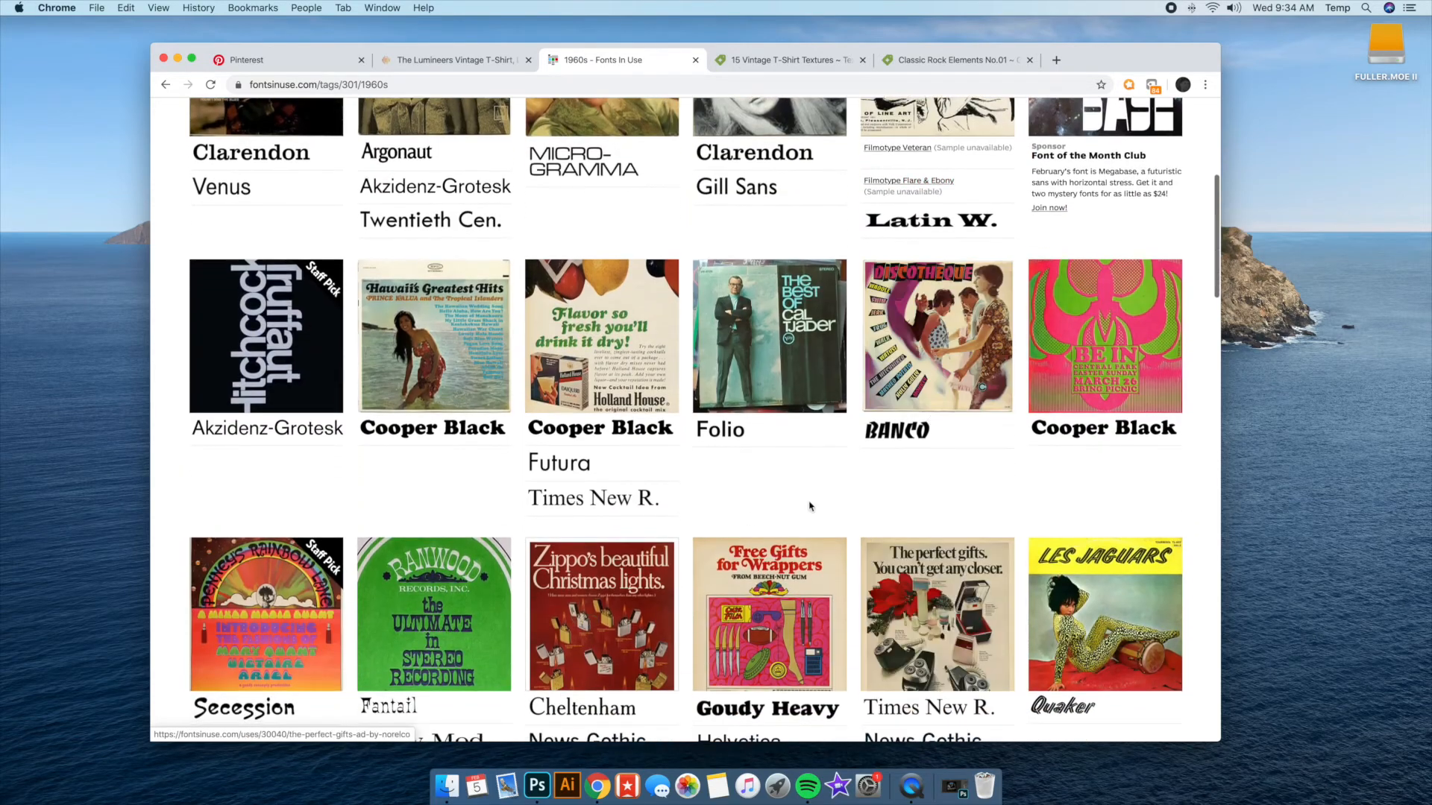
scroll(810, 507, down, 15)
scroll(807, 439, down, 4)
scroll(809, 408, up, 20)
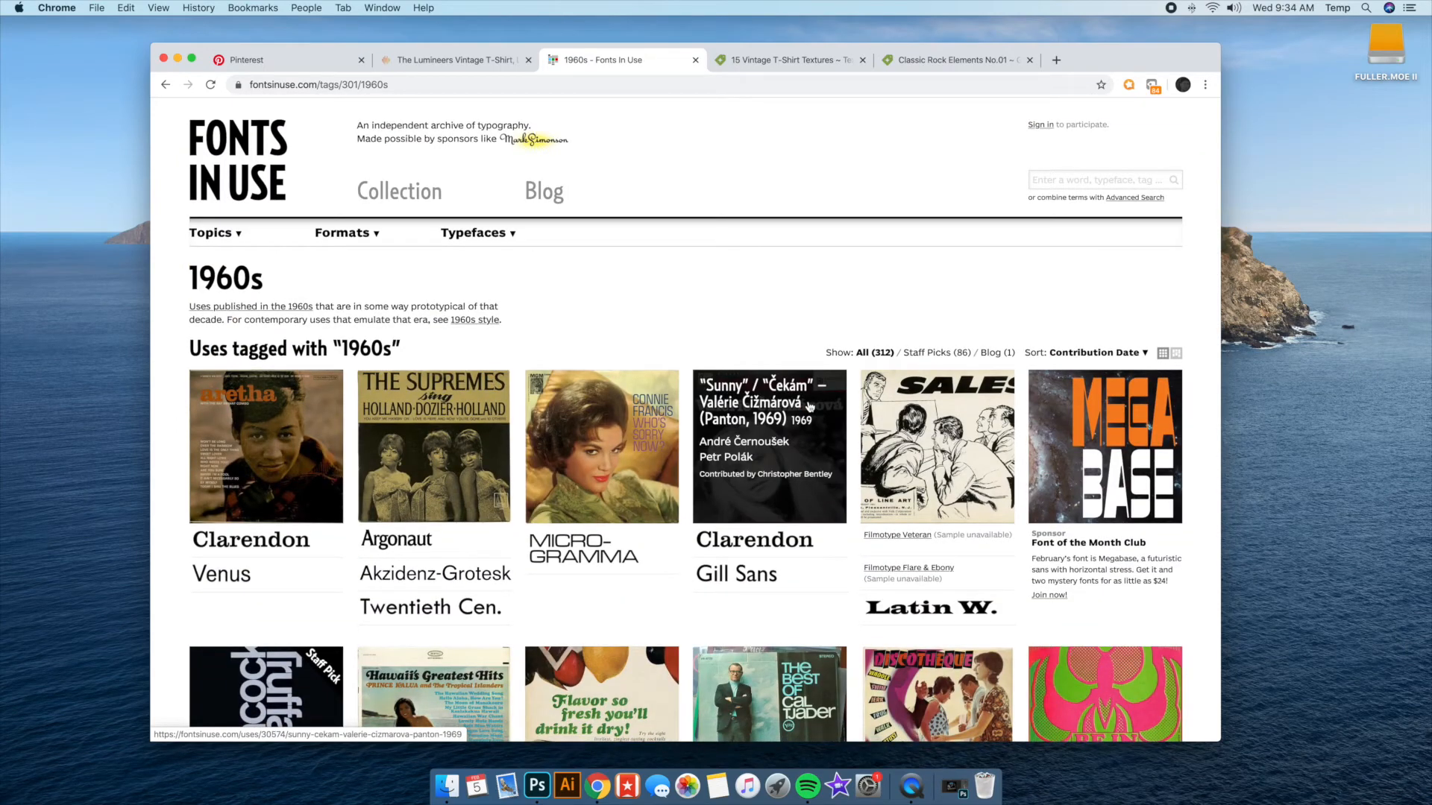
scroll(809, 406, down, 10)
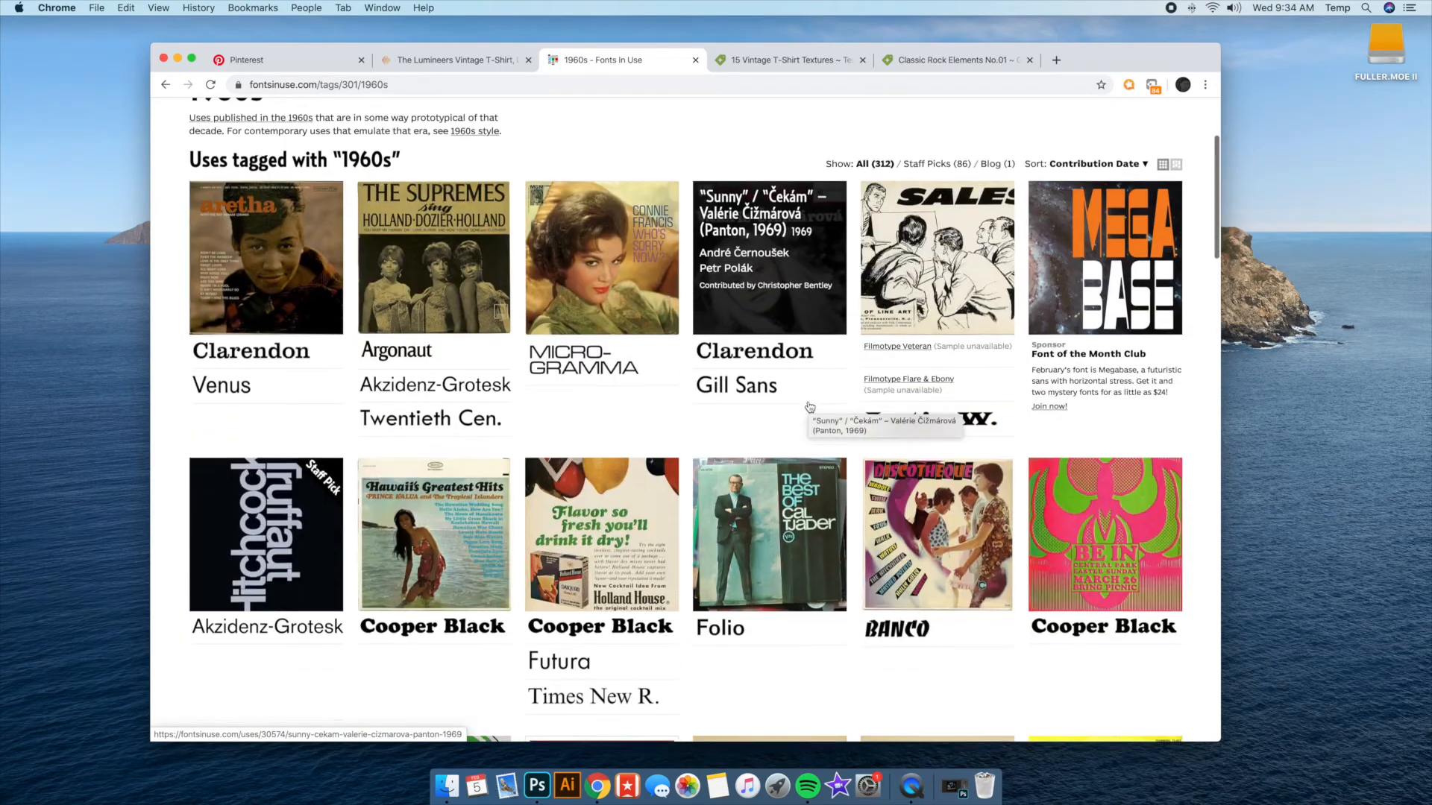
scroll(914, 411, down, 12)
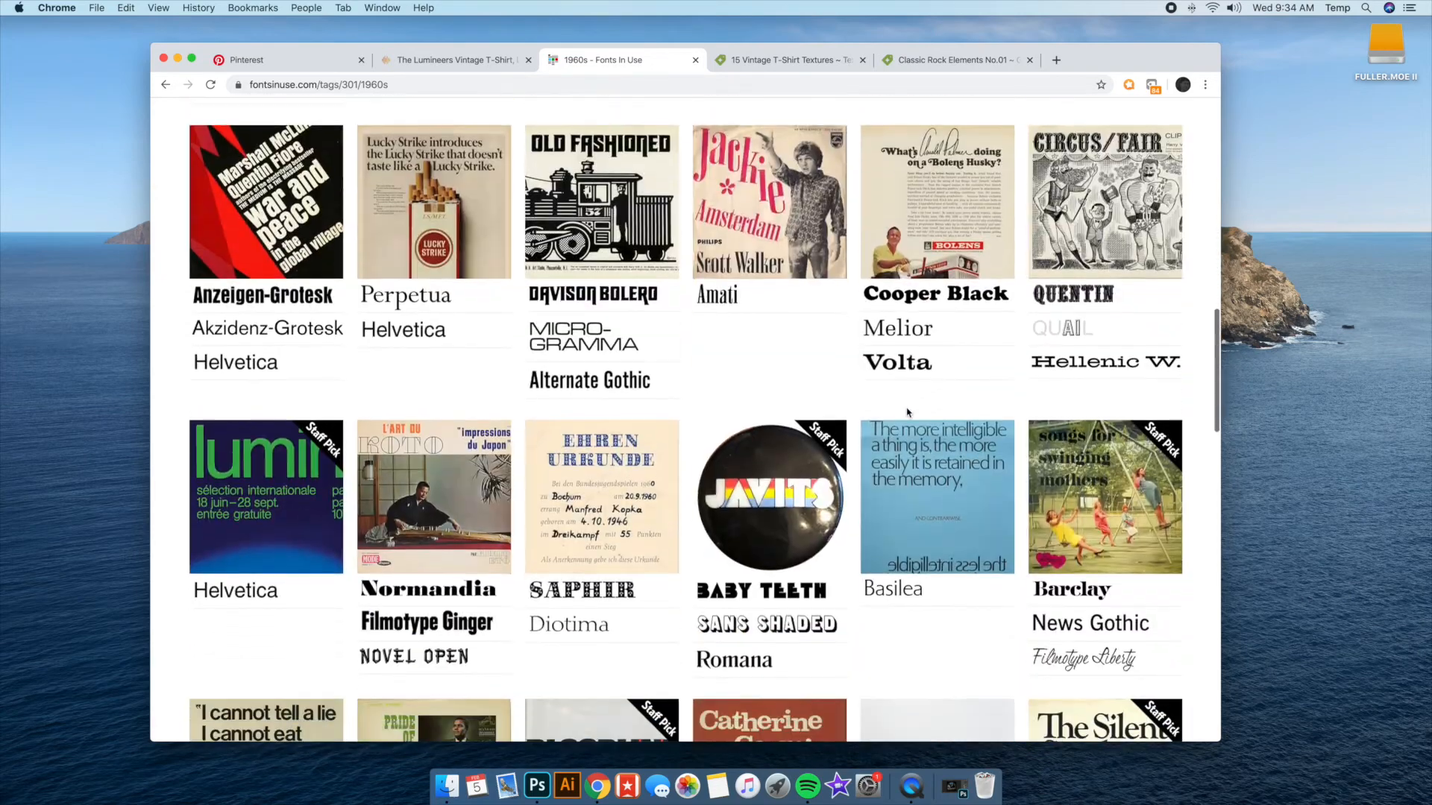
scroll(985, 419, down, 6)
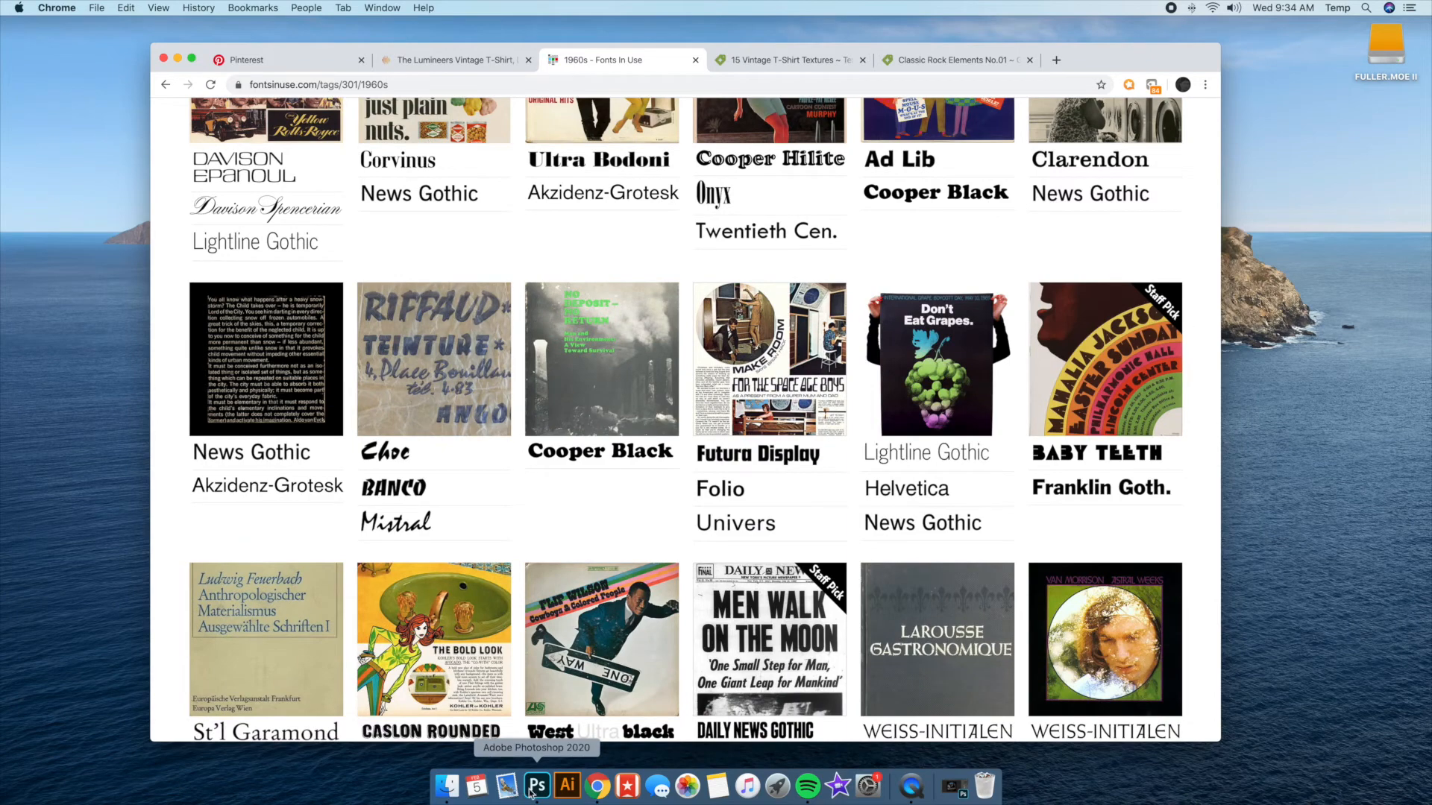
scroll(670, 399, down, 3)
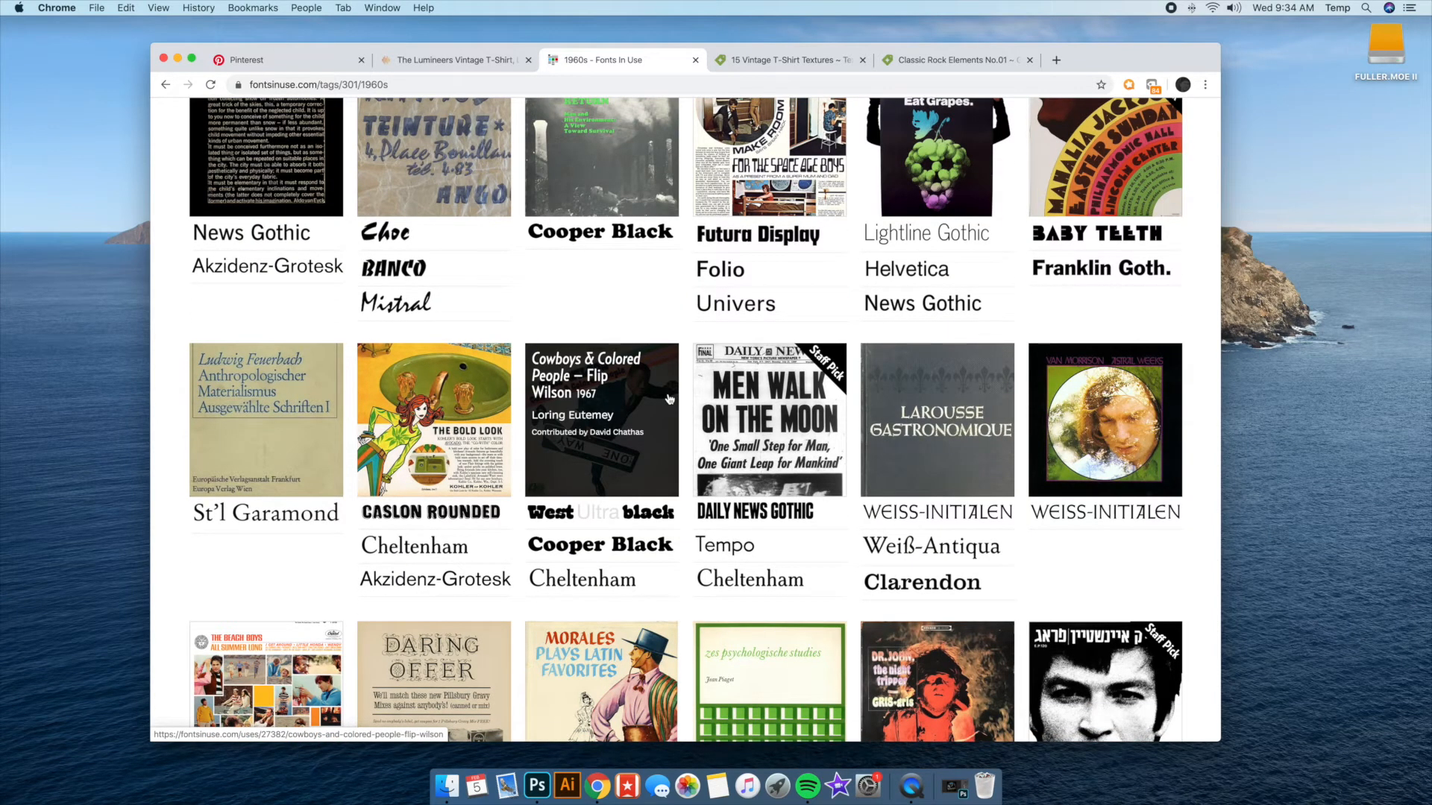
click(537, 785)
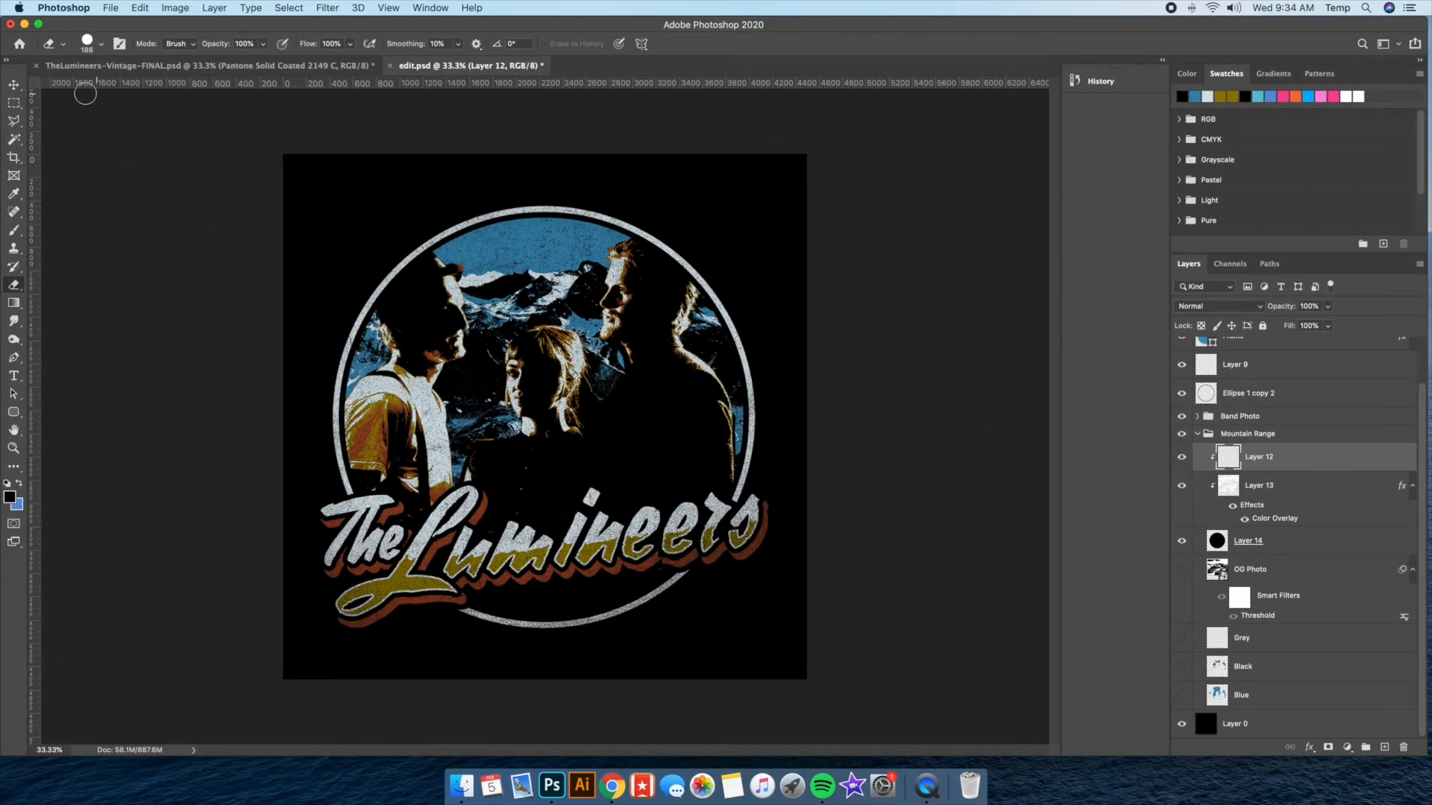
click(25, 25)
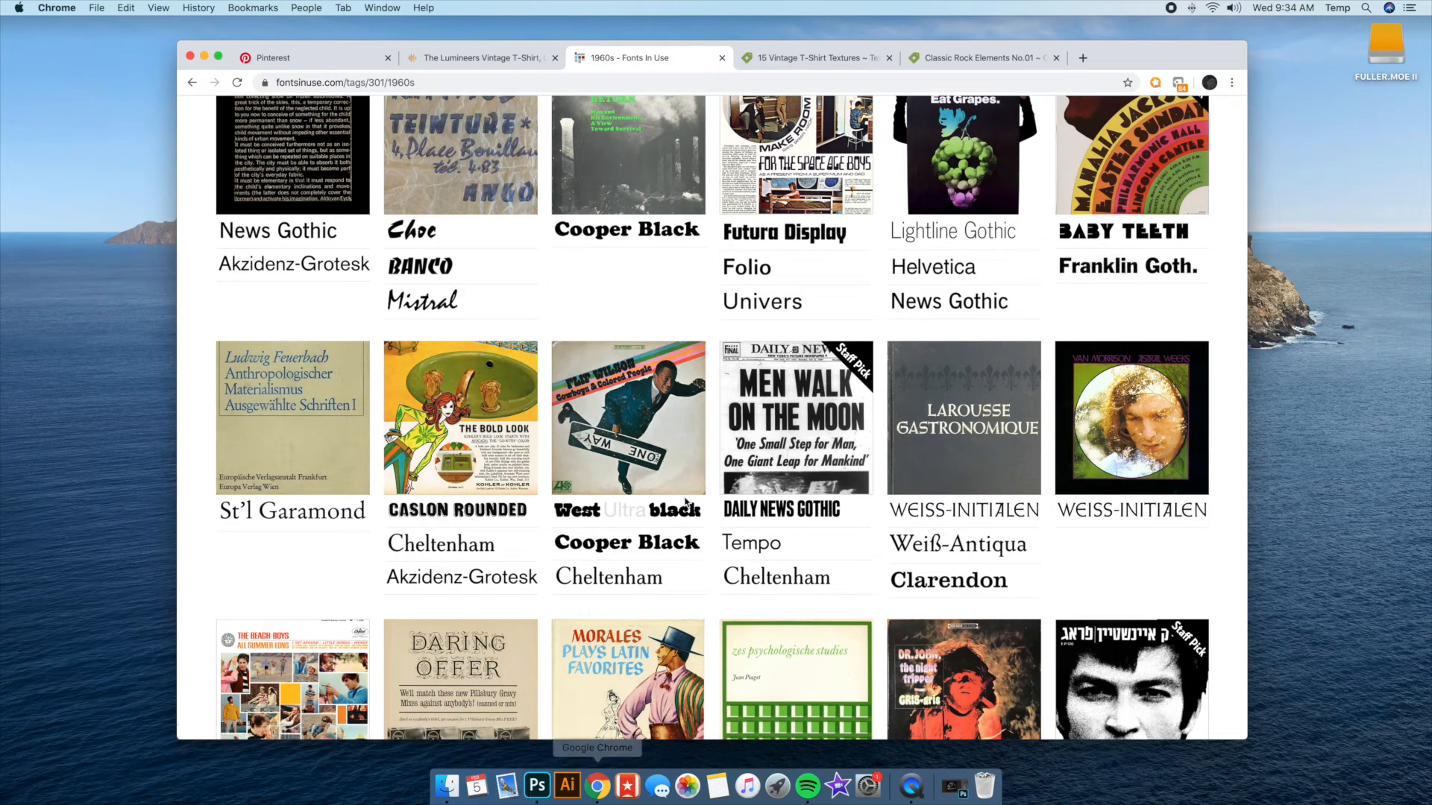
scroll(1042, 464, down, 5)
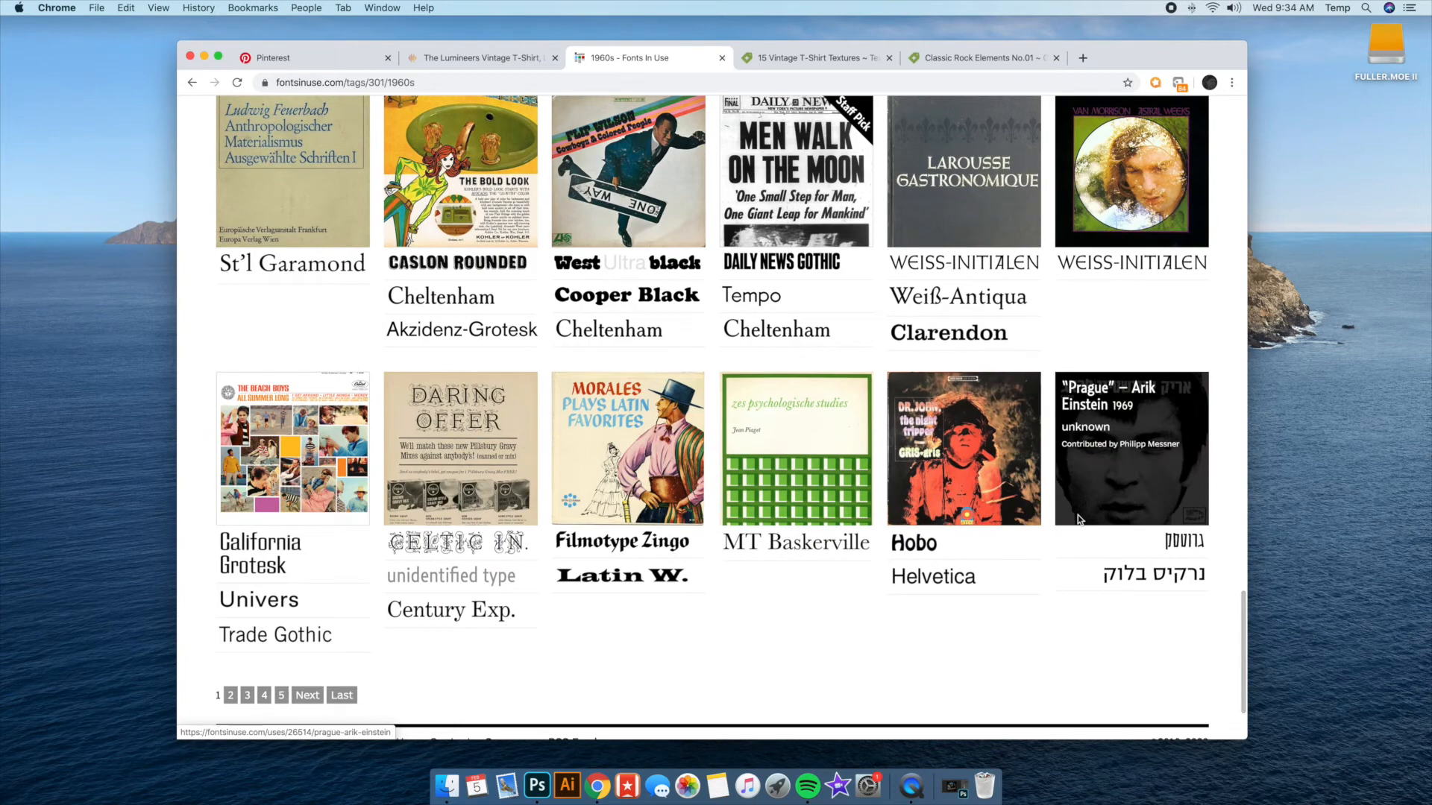
Finish viewing the first page of designs tagged 1960s and open page 2 of the listing
scroll(501, 513, down, 3)
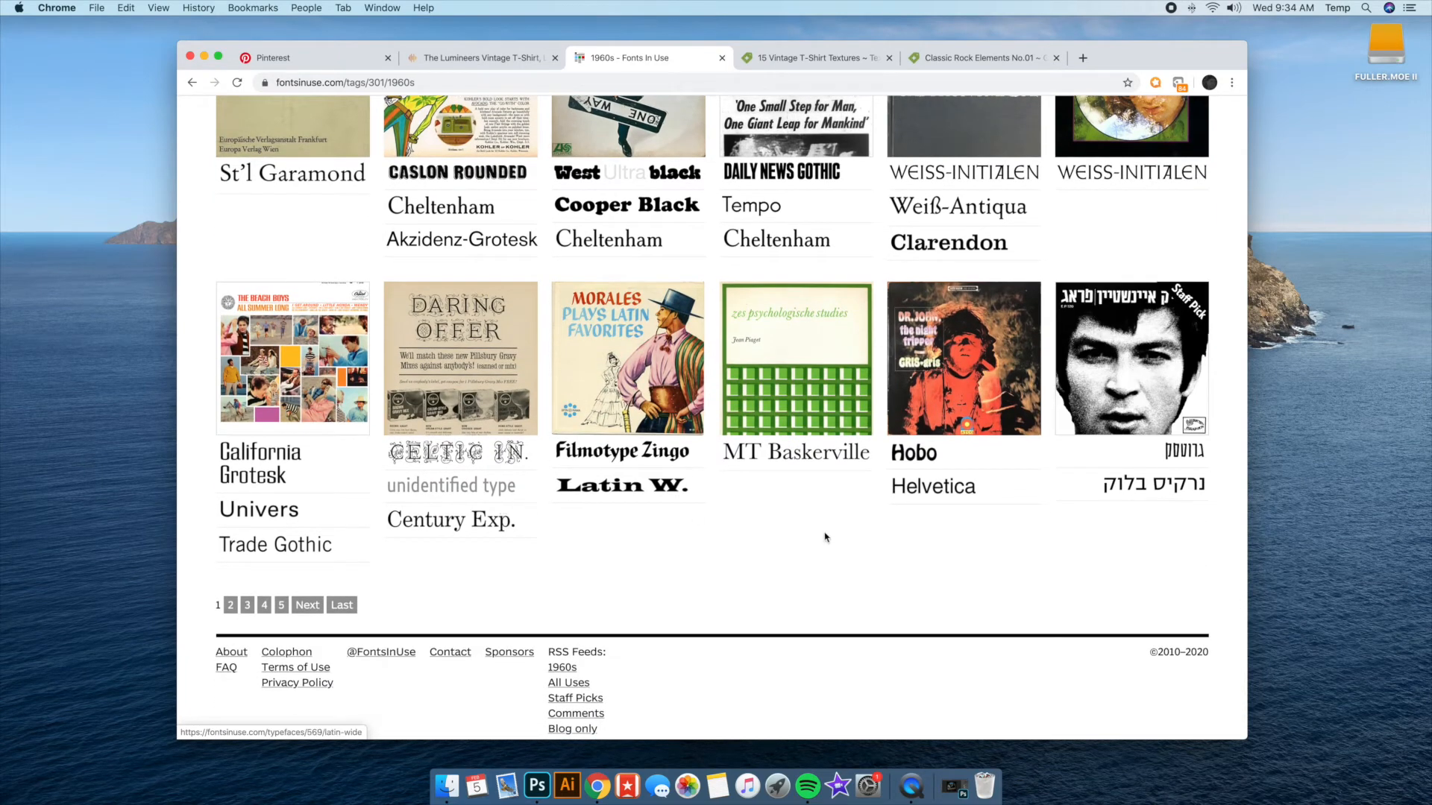
scroll(790, 522, up, 1)
click(231, 614)
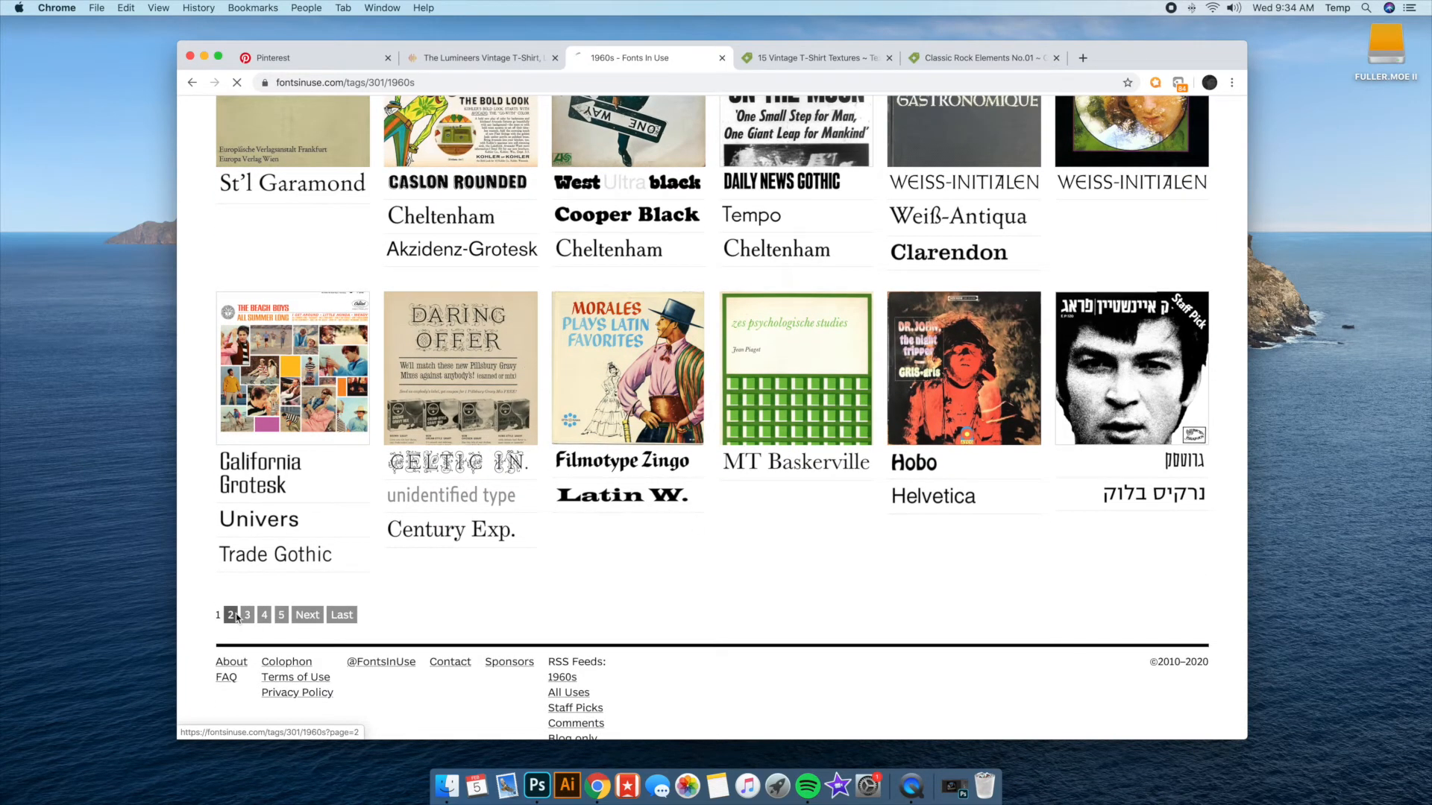
Browse page 2 of the 1960s designs for period typefaces and open the Roberta Fancy typeface page
scroll(731, 382, down, 4)
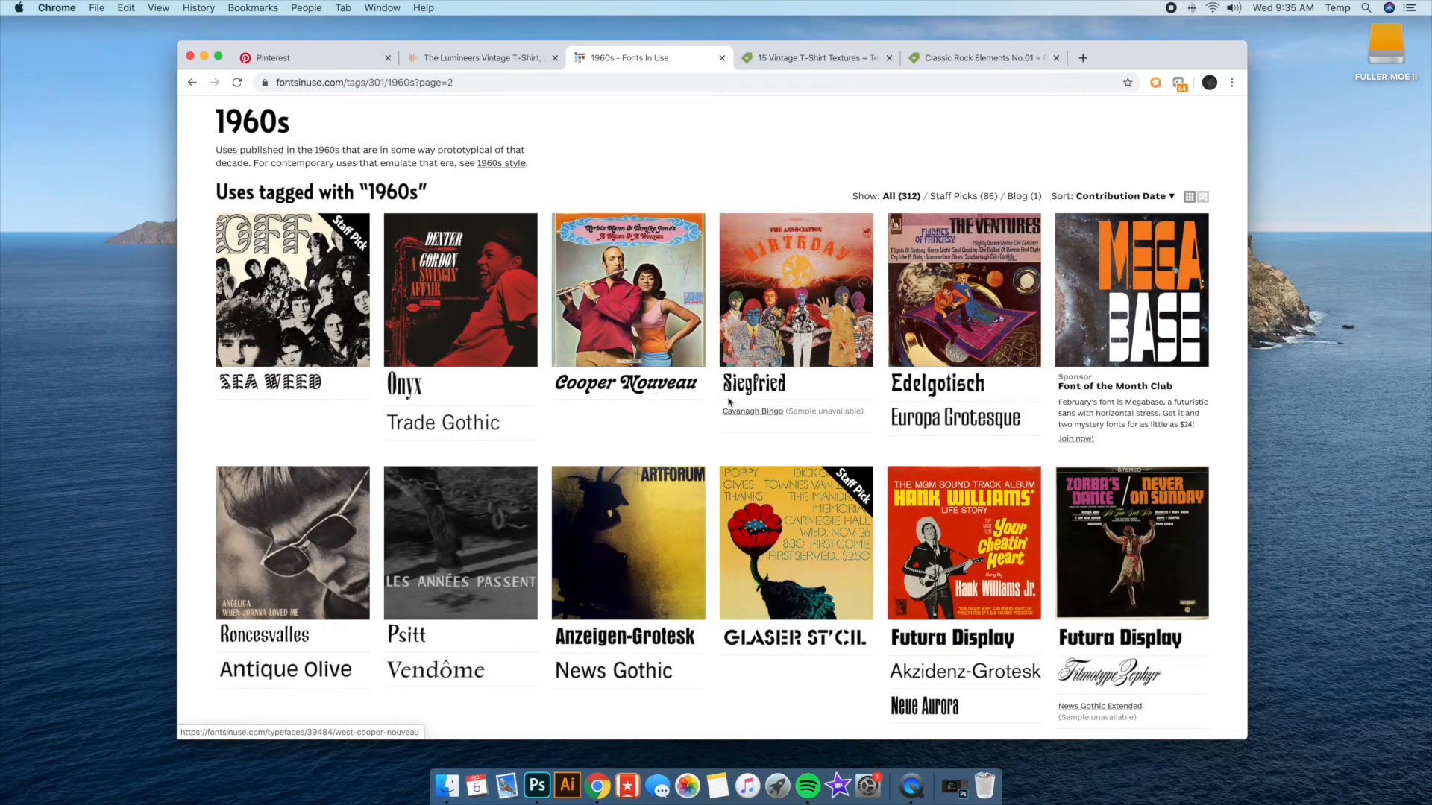
scroll(746, 402, down, 2)
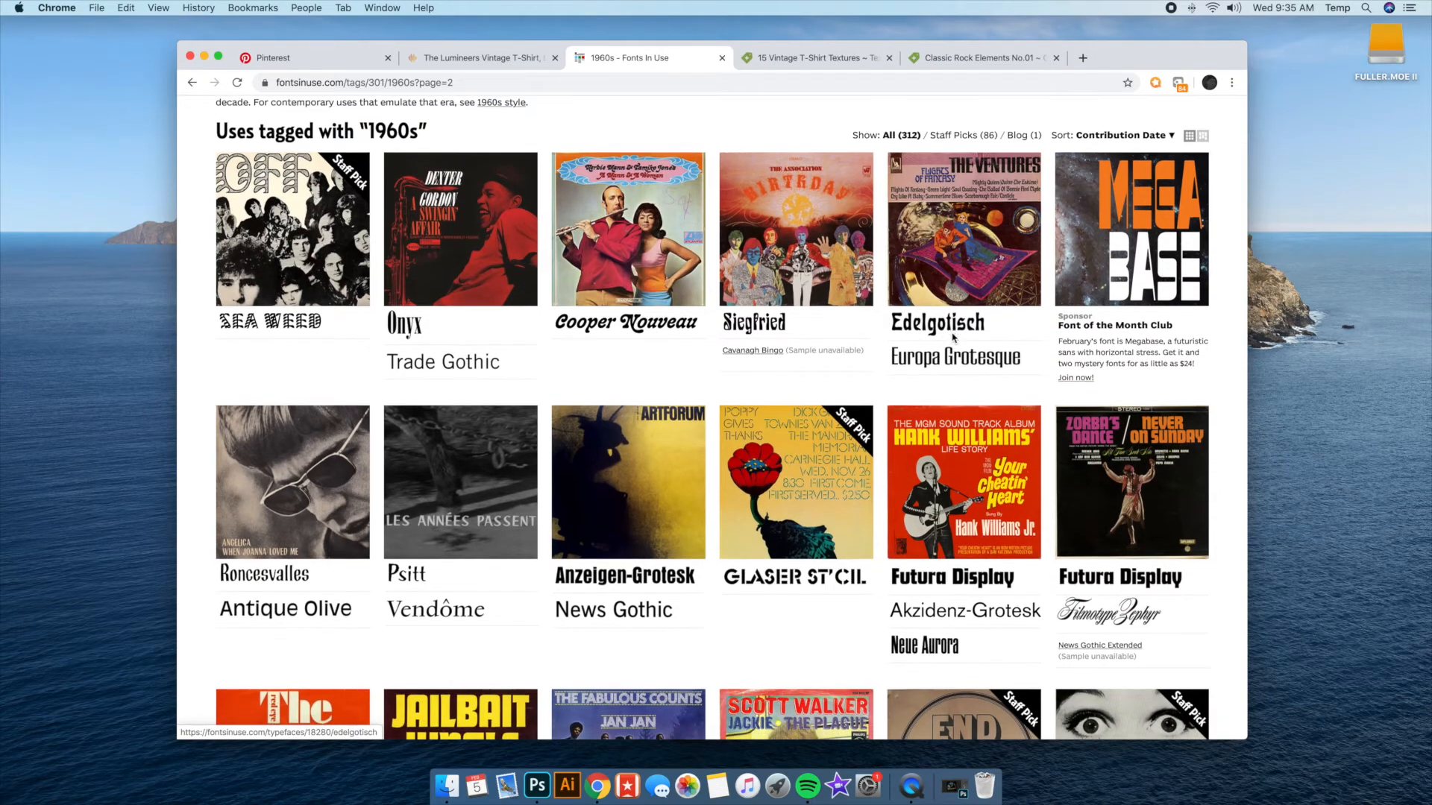
scroll(946, 335, down, 2)
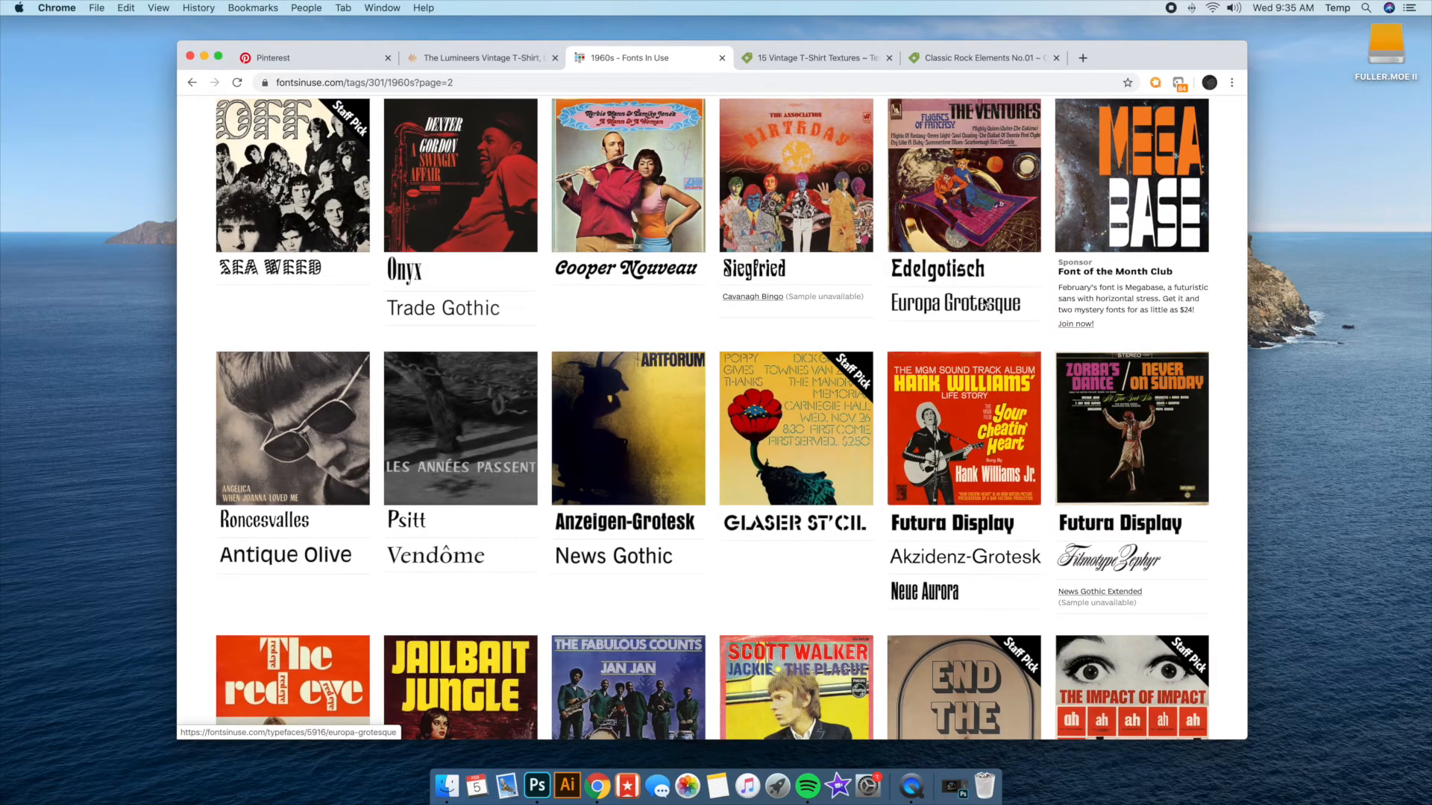
scroll(932, 350, down, 2)
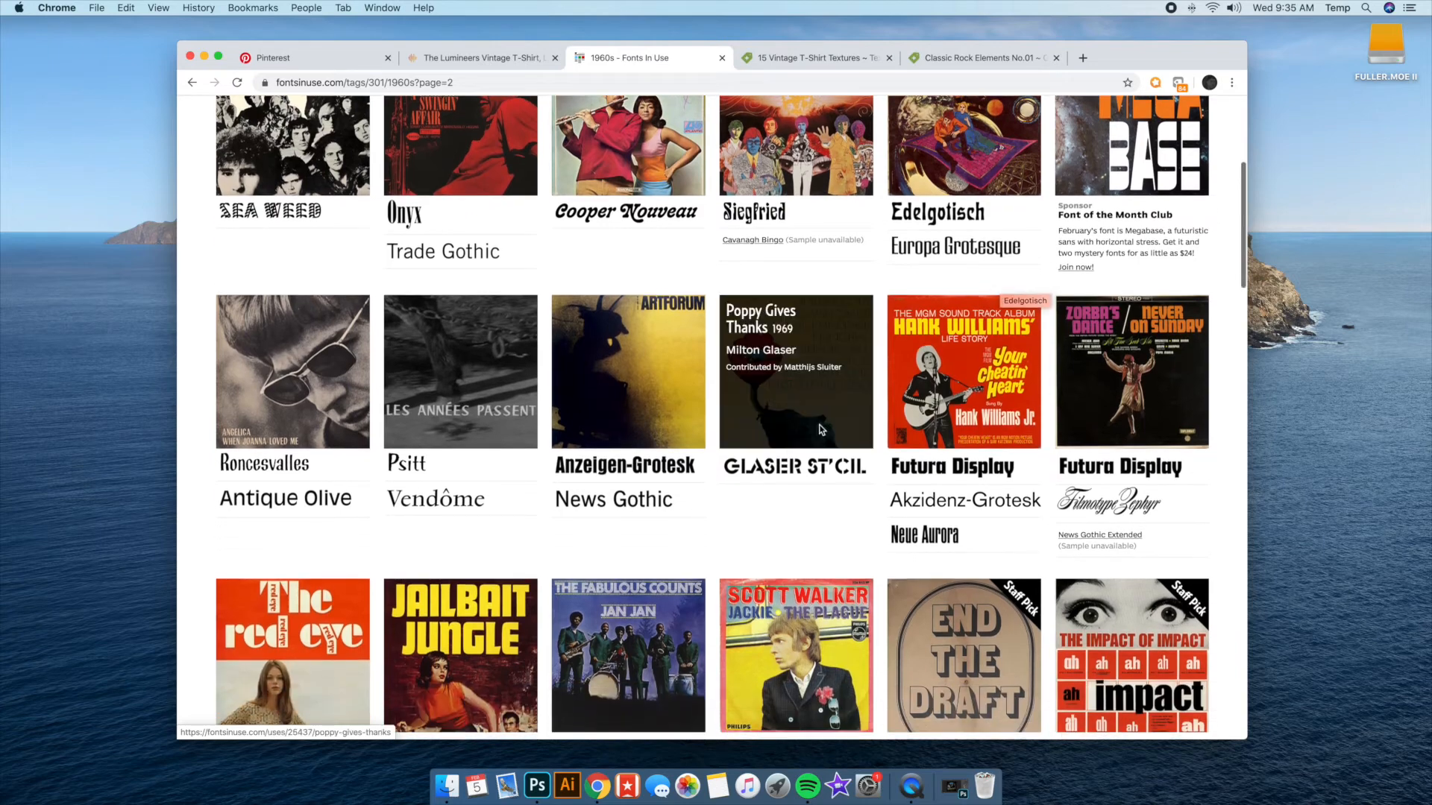
scroll(925, 347, down, 2)
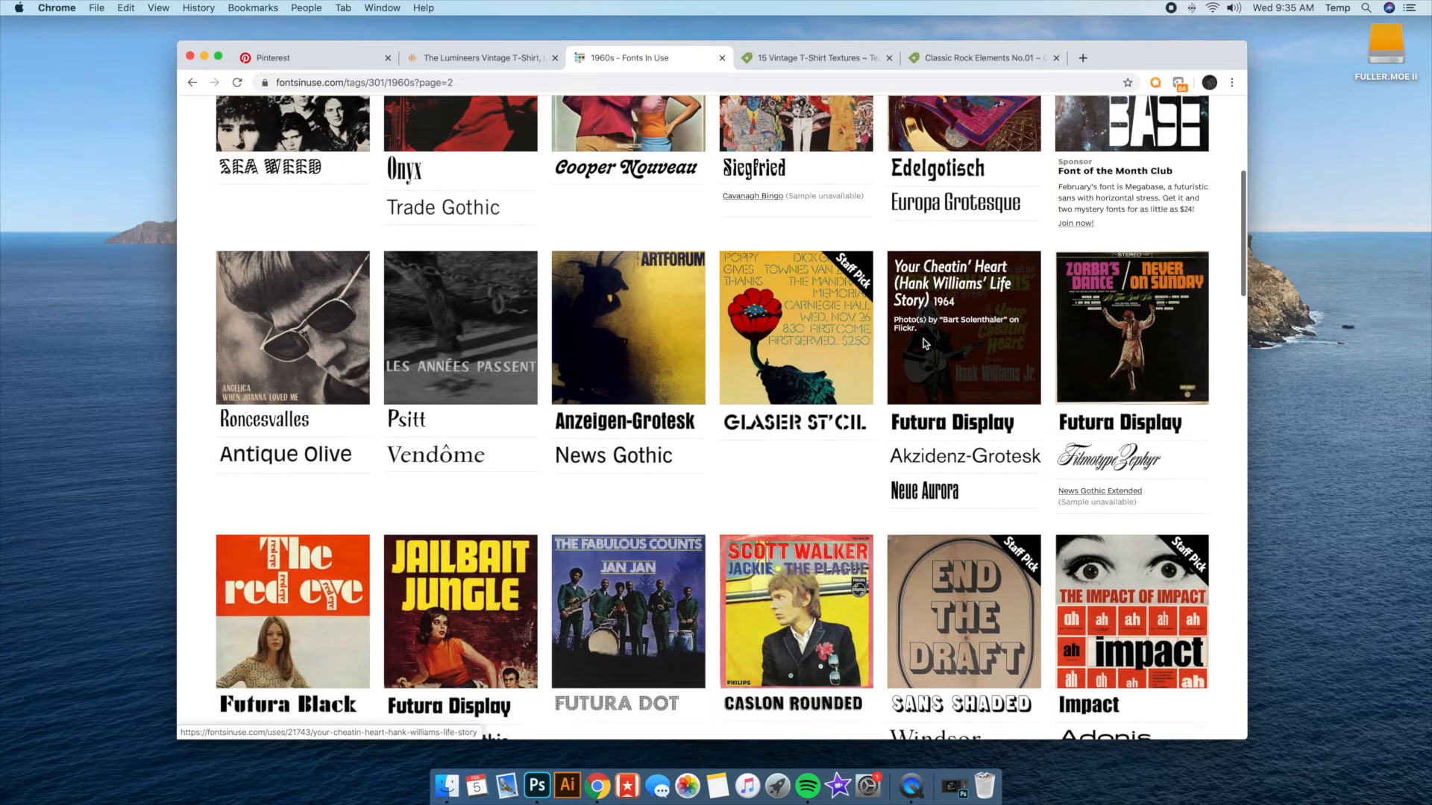
scroll(923, 340, down, 2)
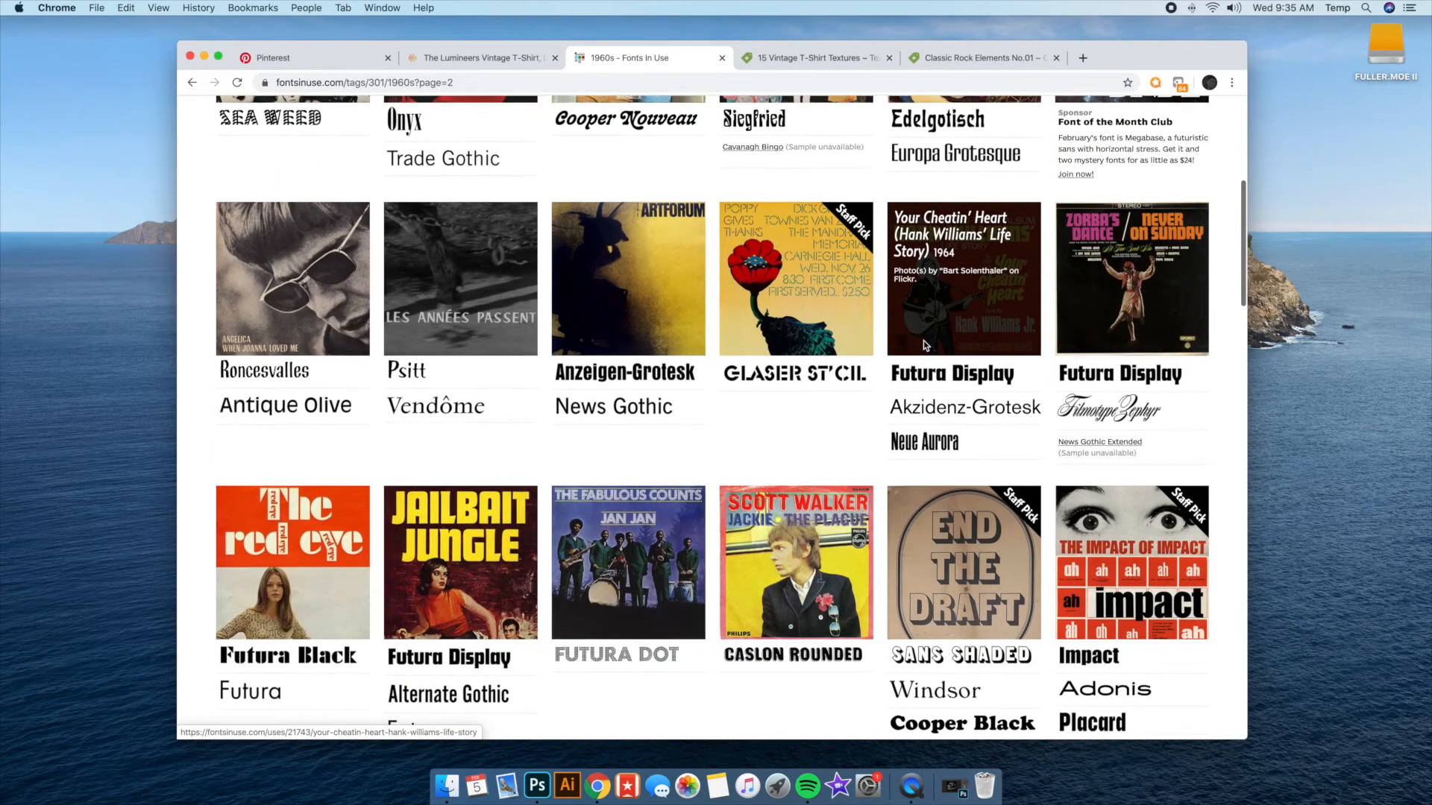
scroll(925, 346, down, 5)
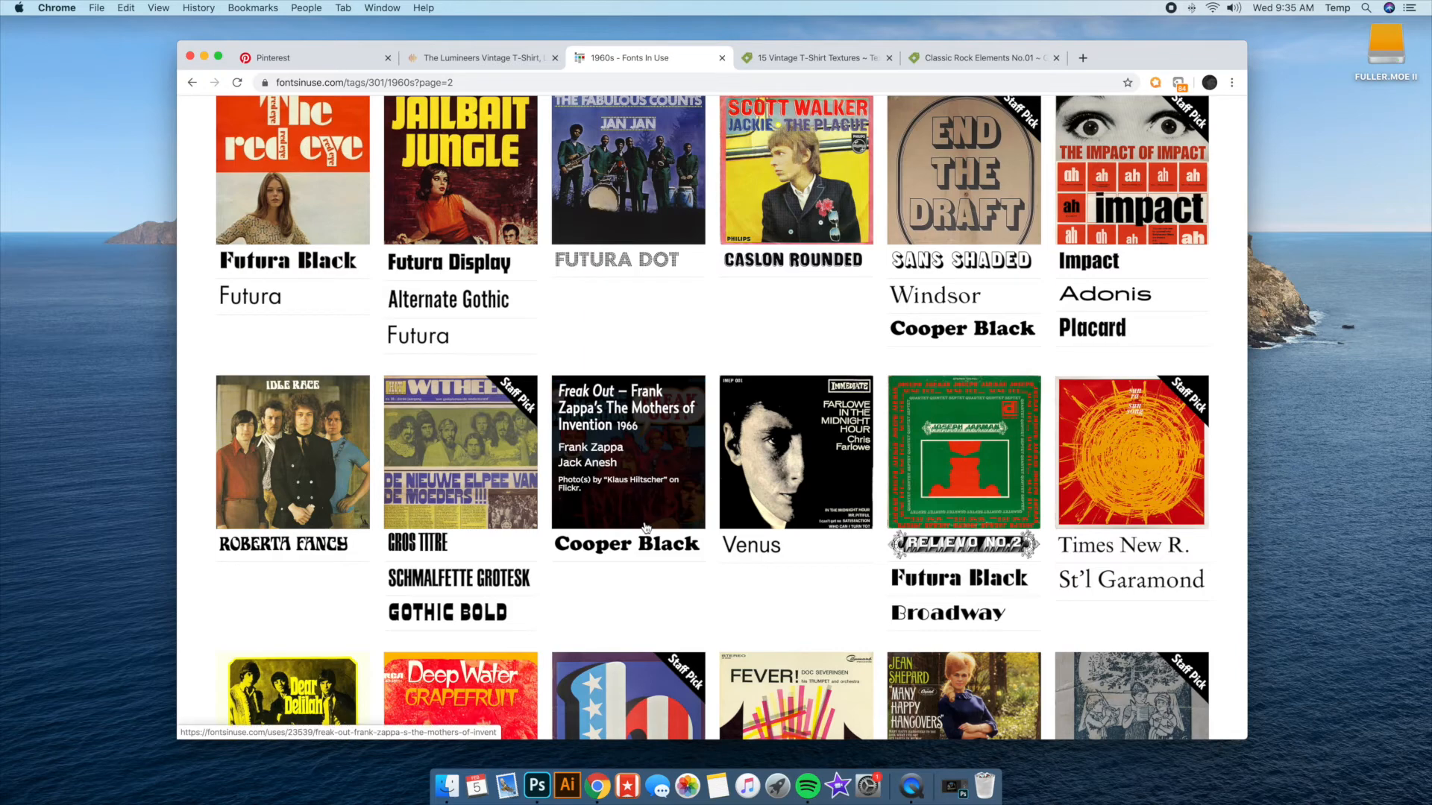
scroll(701, 513, down, 3)
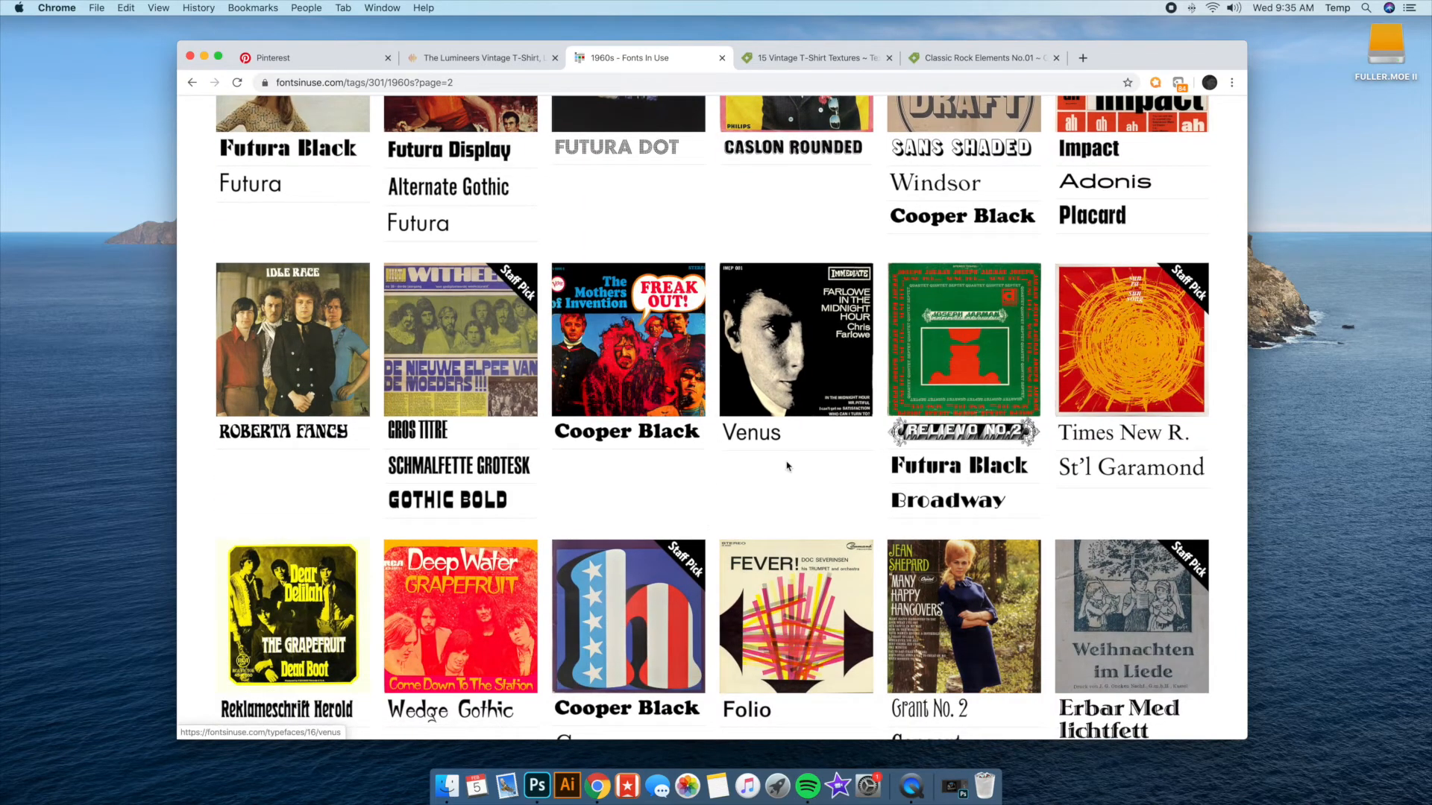
scroll(787, 467, down, 3)
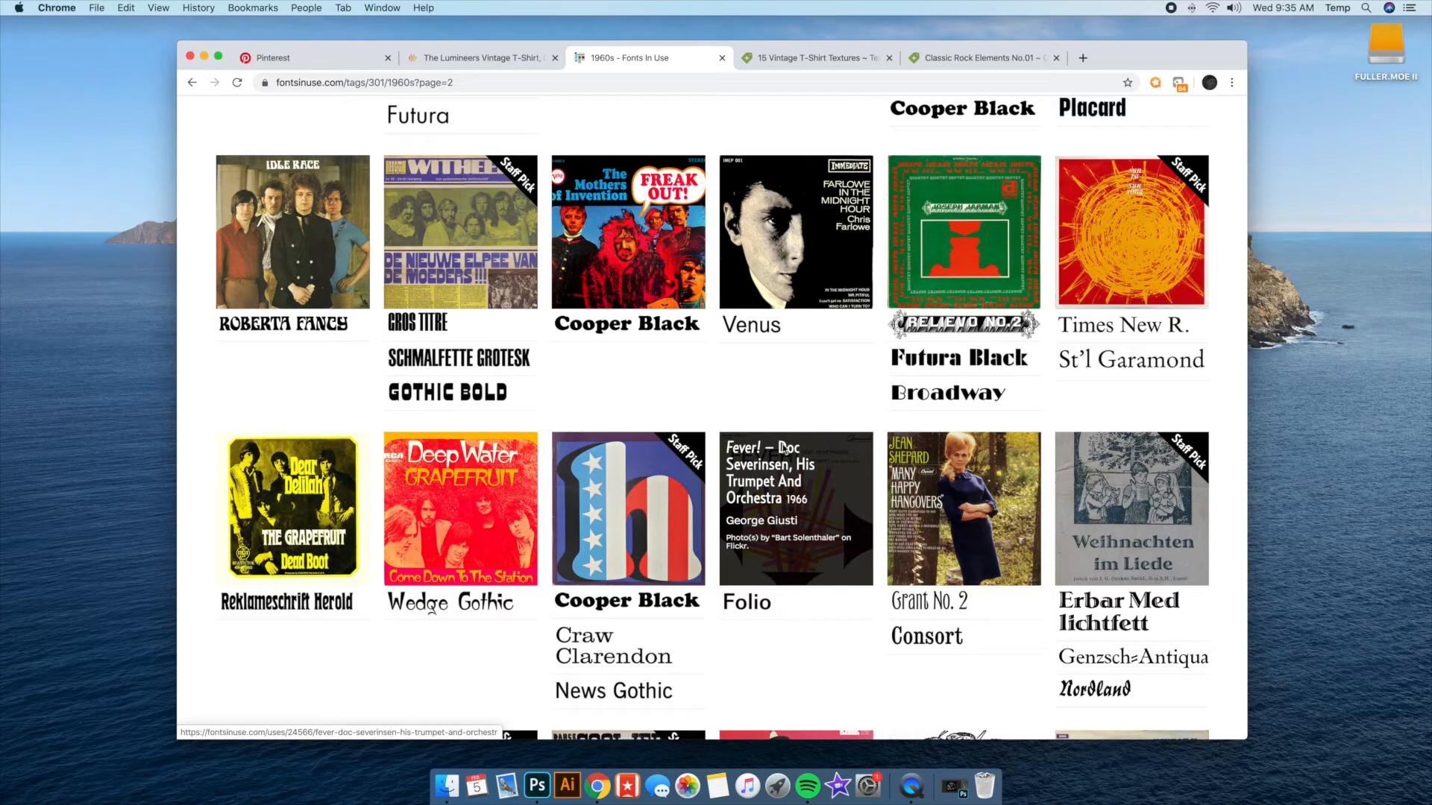
click(326, 327)
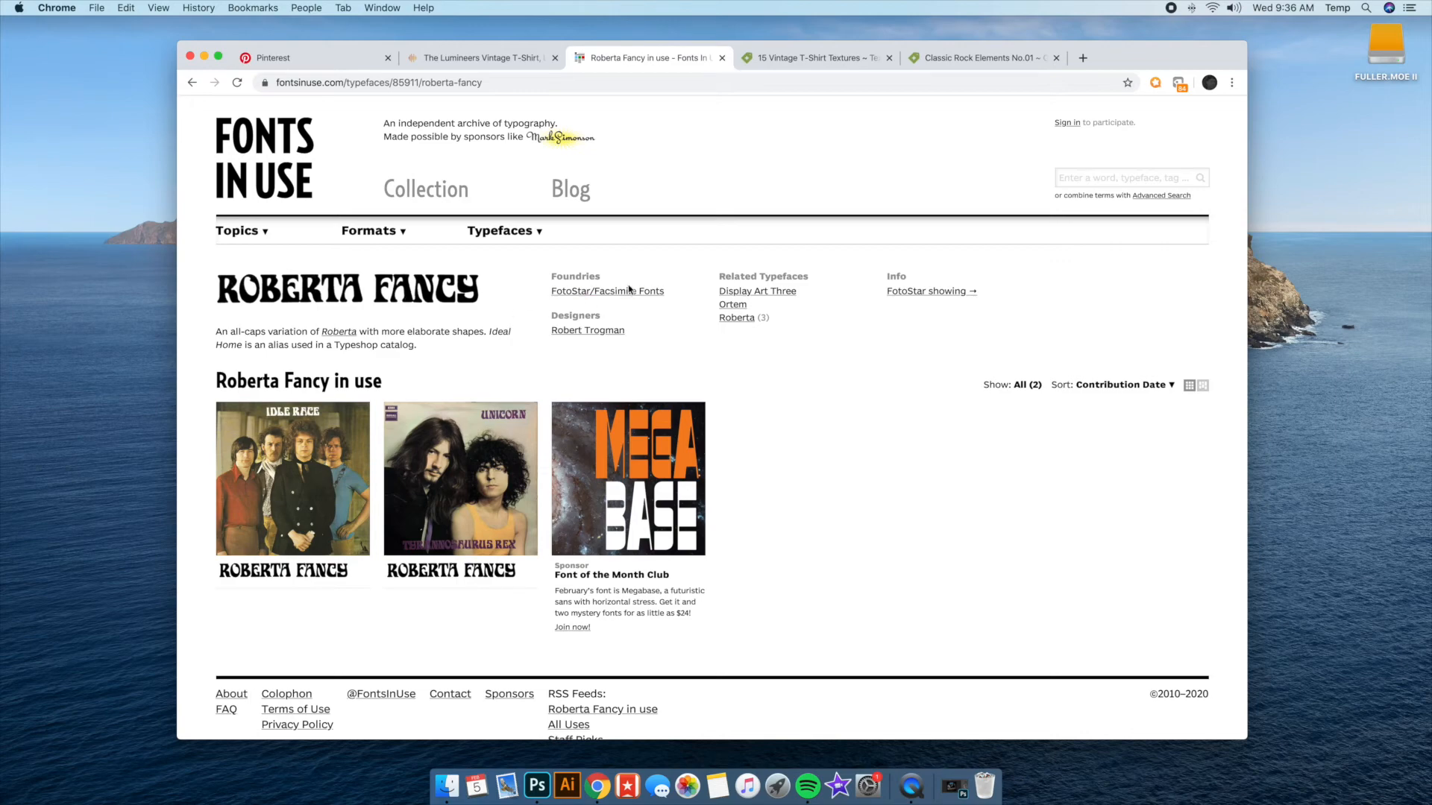
Open dafont.com in a new tab and search its fonts for Roberta
click(984, 60)
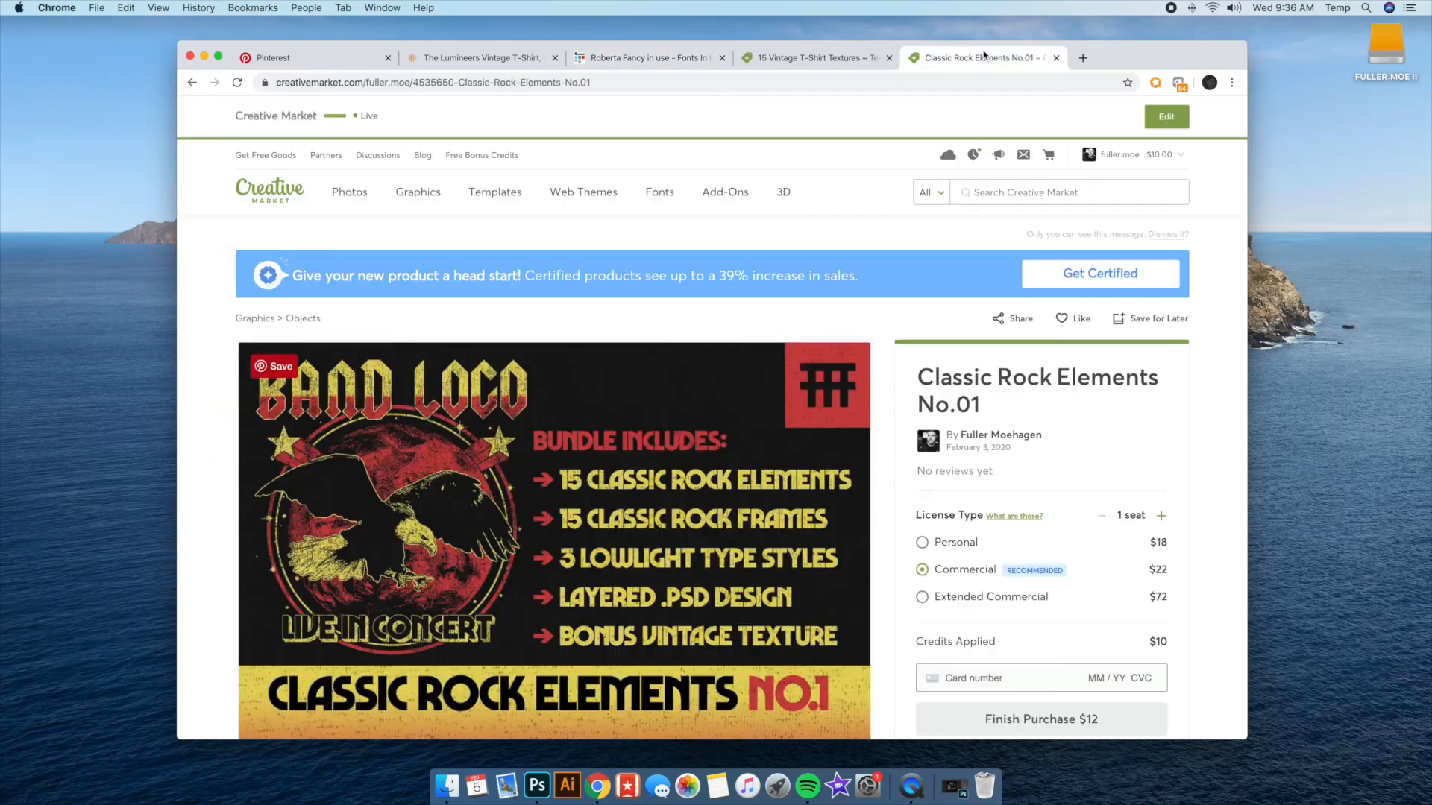
key(super+t)
text(dafont.com)
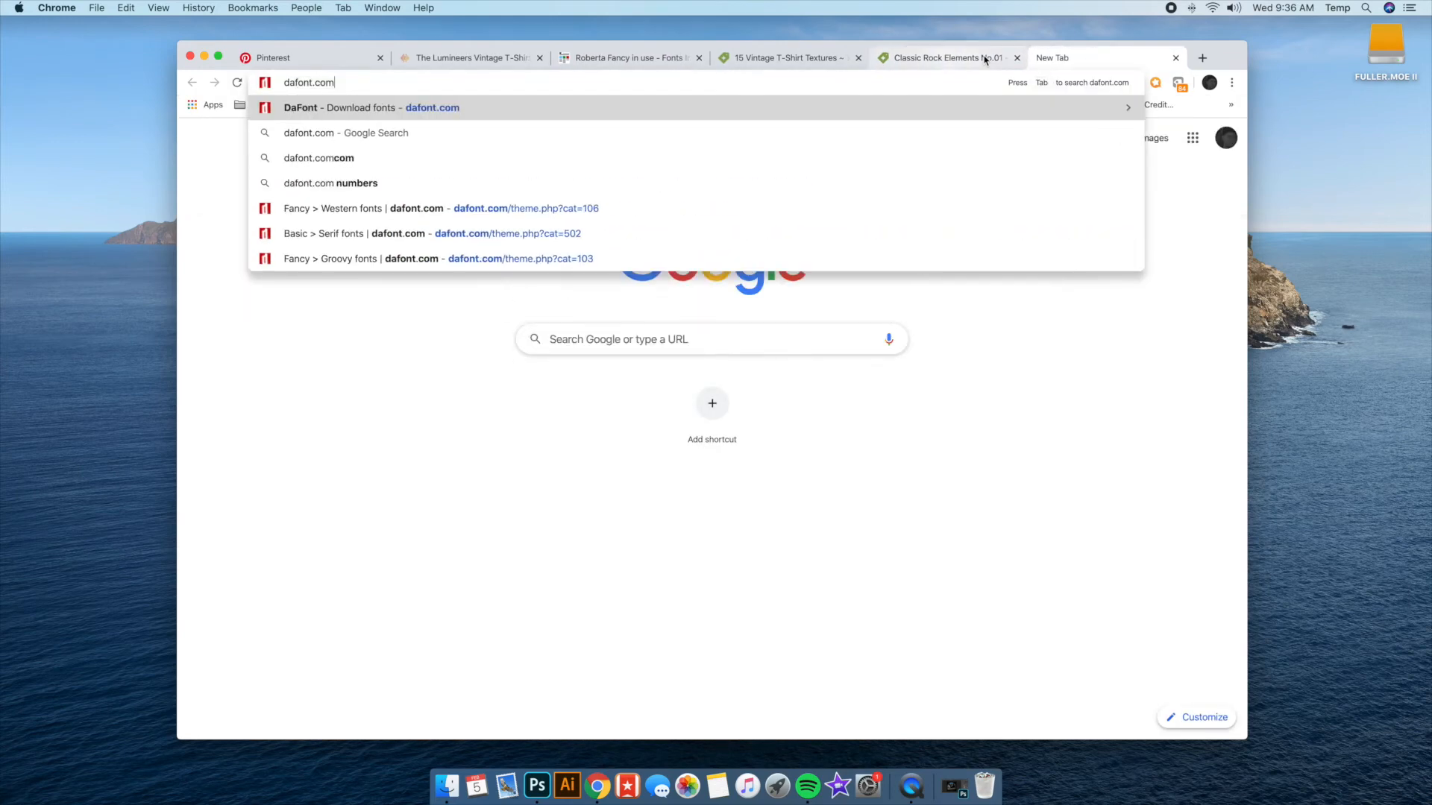
key(Return)
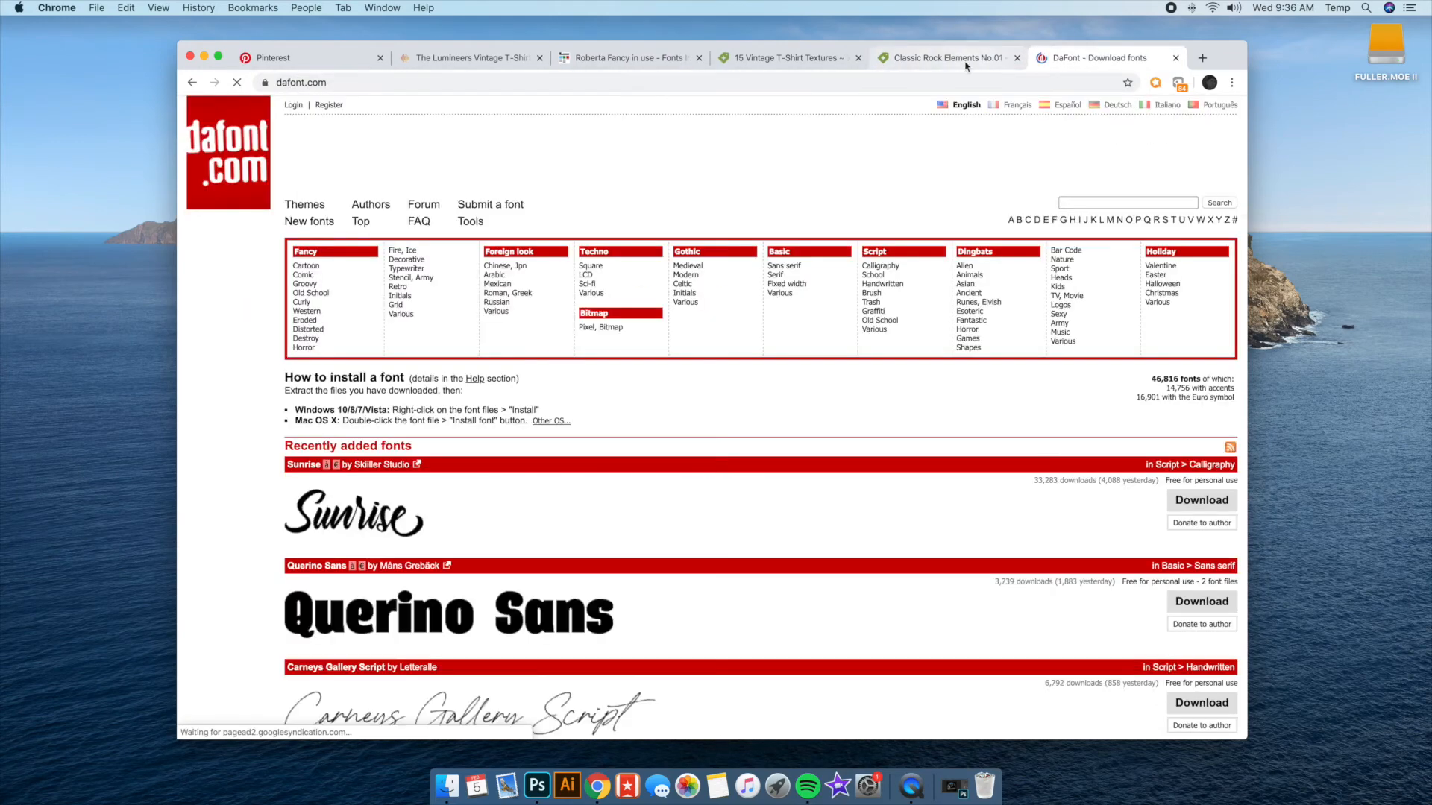
click(1078, 202)
text(rober)
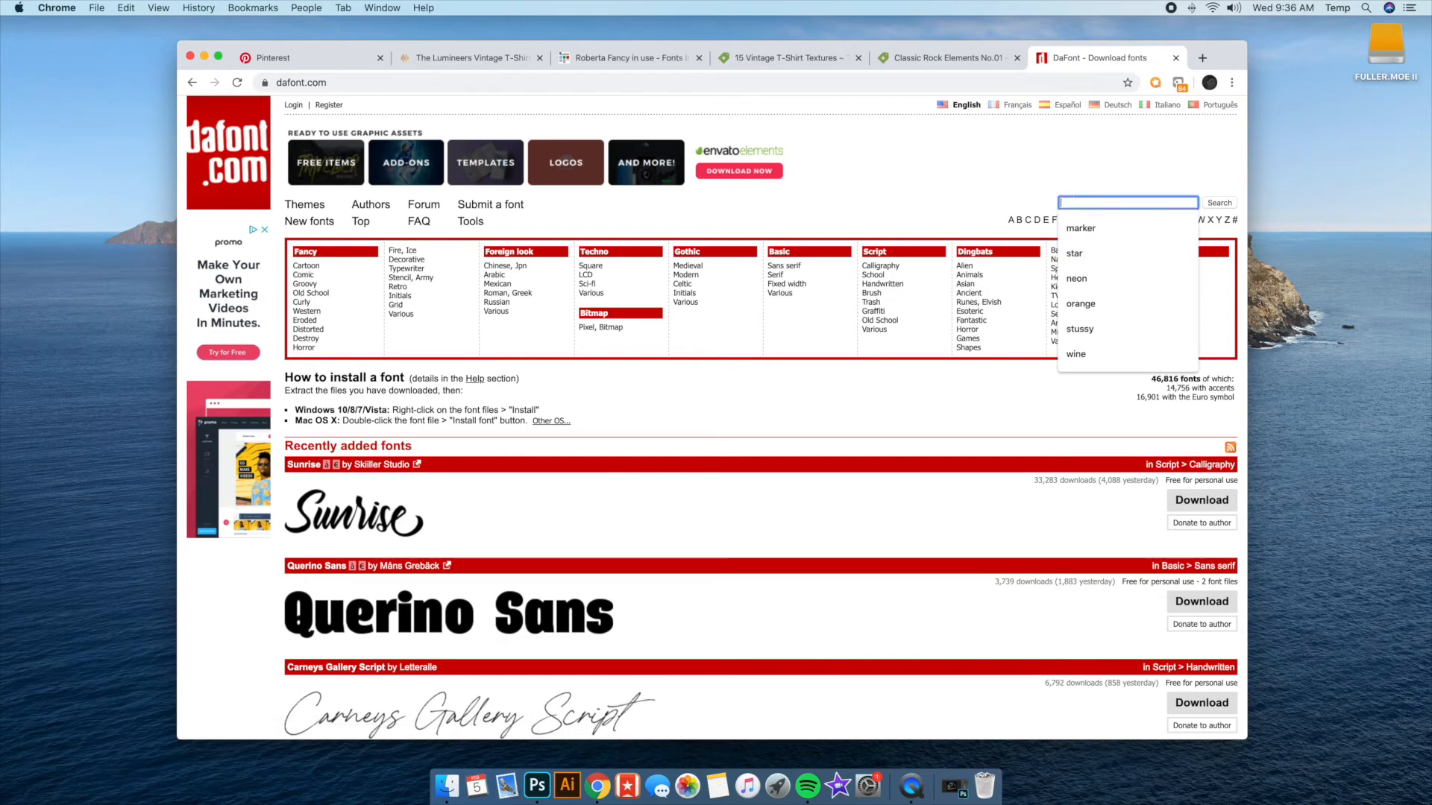
click(1081, 228)
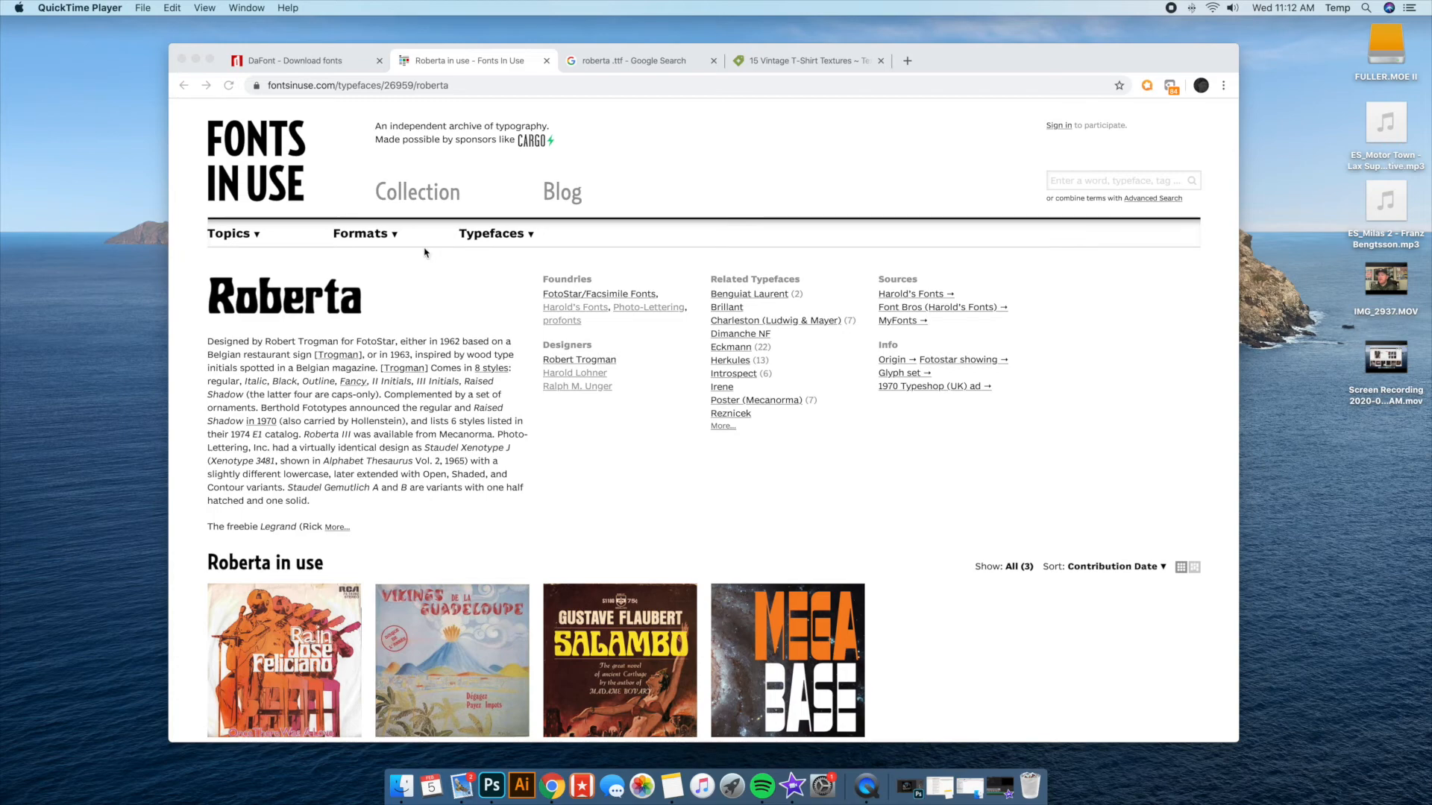
From the Google results for "roberta .ttf", open the Roberta Regular font page on dafontfree.net
scroll(435, 278, down, 1)
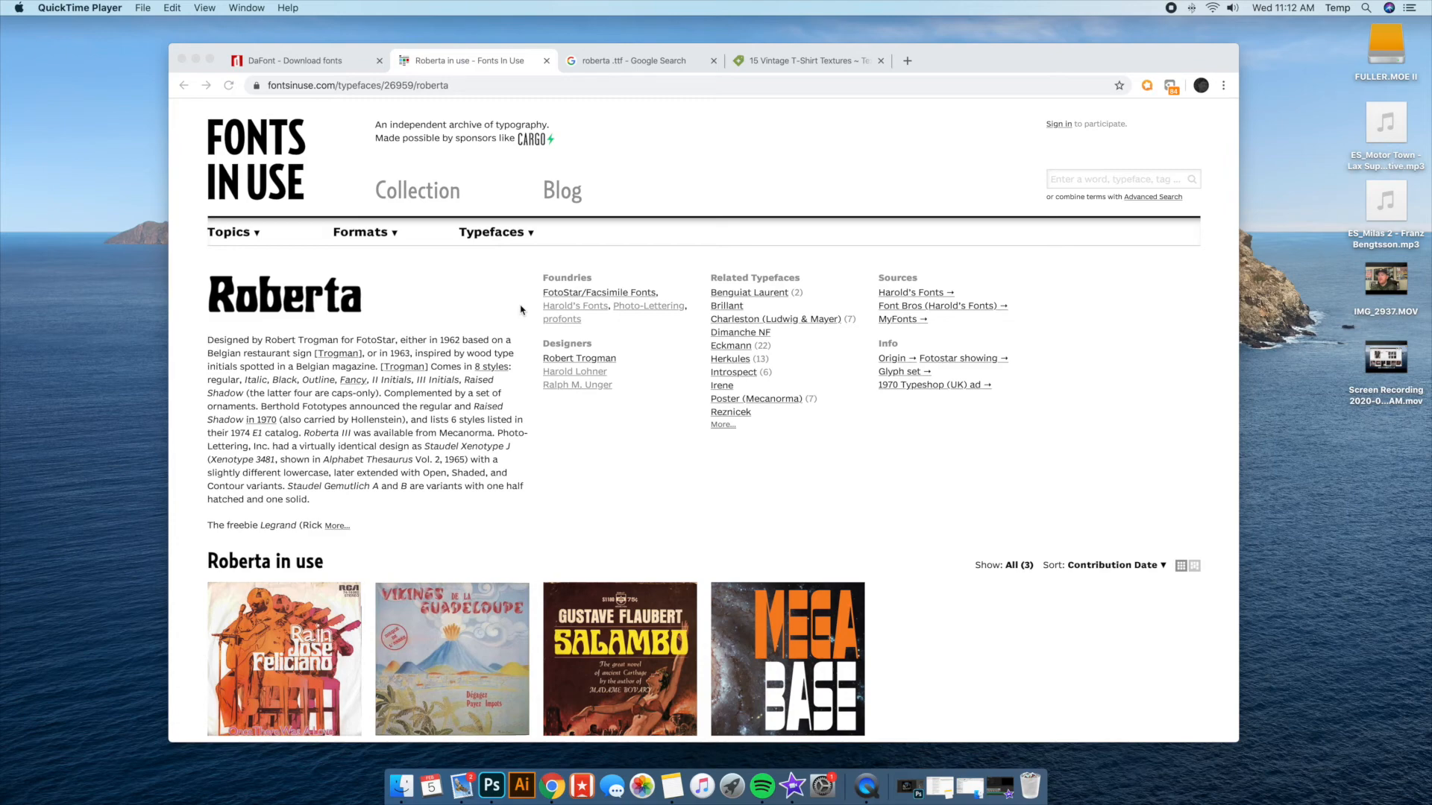
click(640, 63)
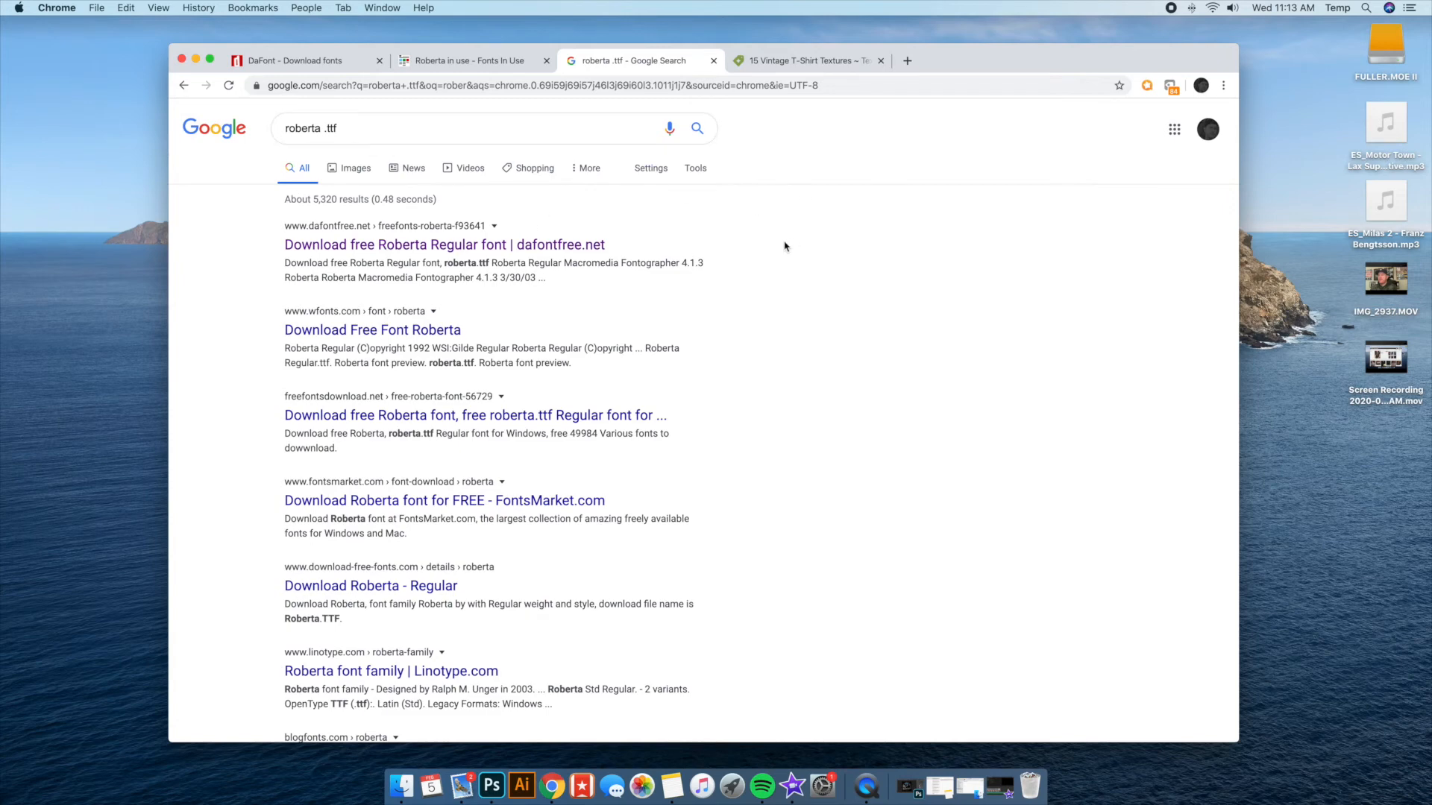
click(506, 249)
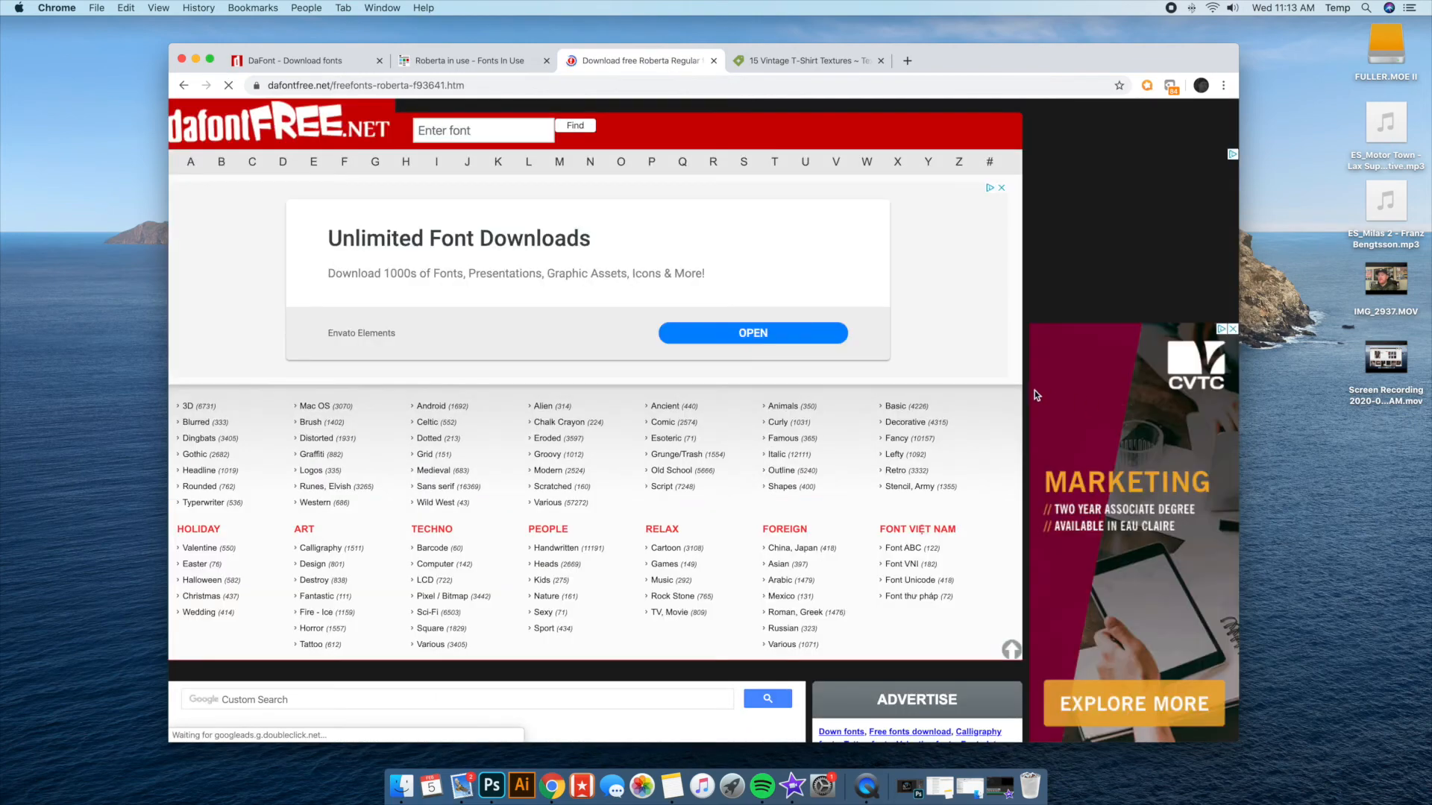
Find the Roberta Regular entry on the dafontfree.net page and download its font archive
scroll(1035, 395, down, 8)
scroll(739, 351, up, 5)
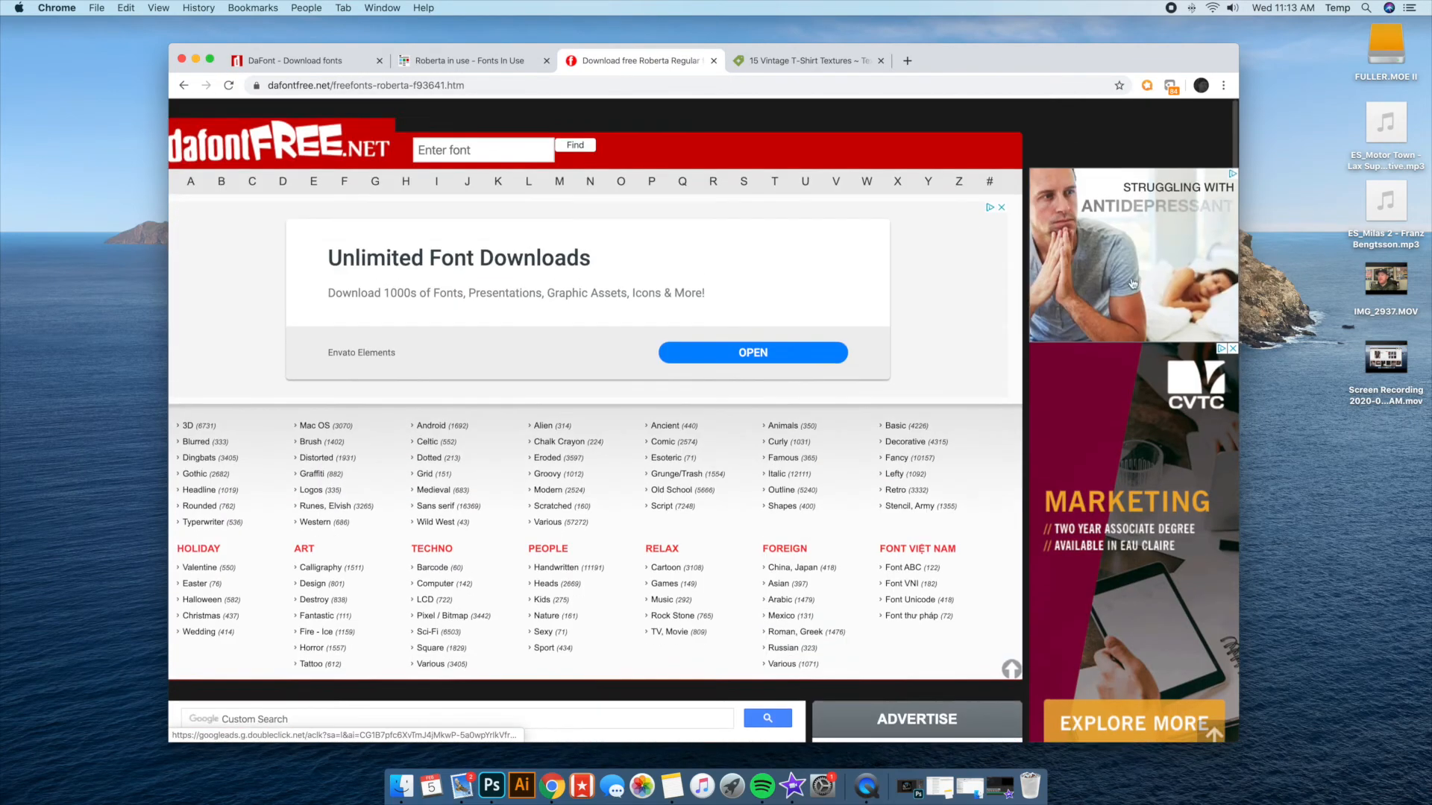
scroll(758, 349, down, 5)
scroll(922, 526, down, 3)
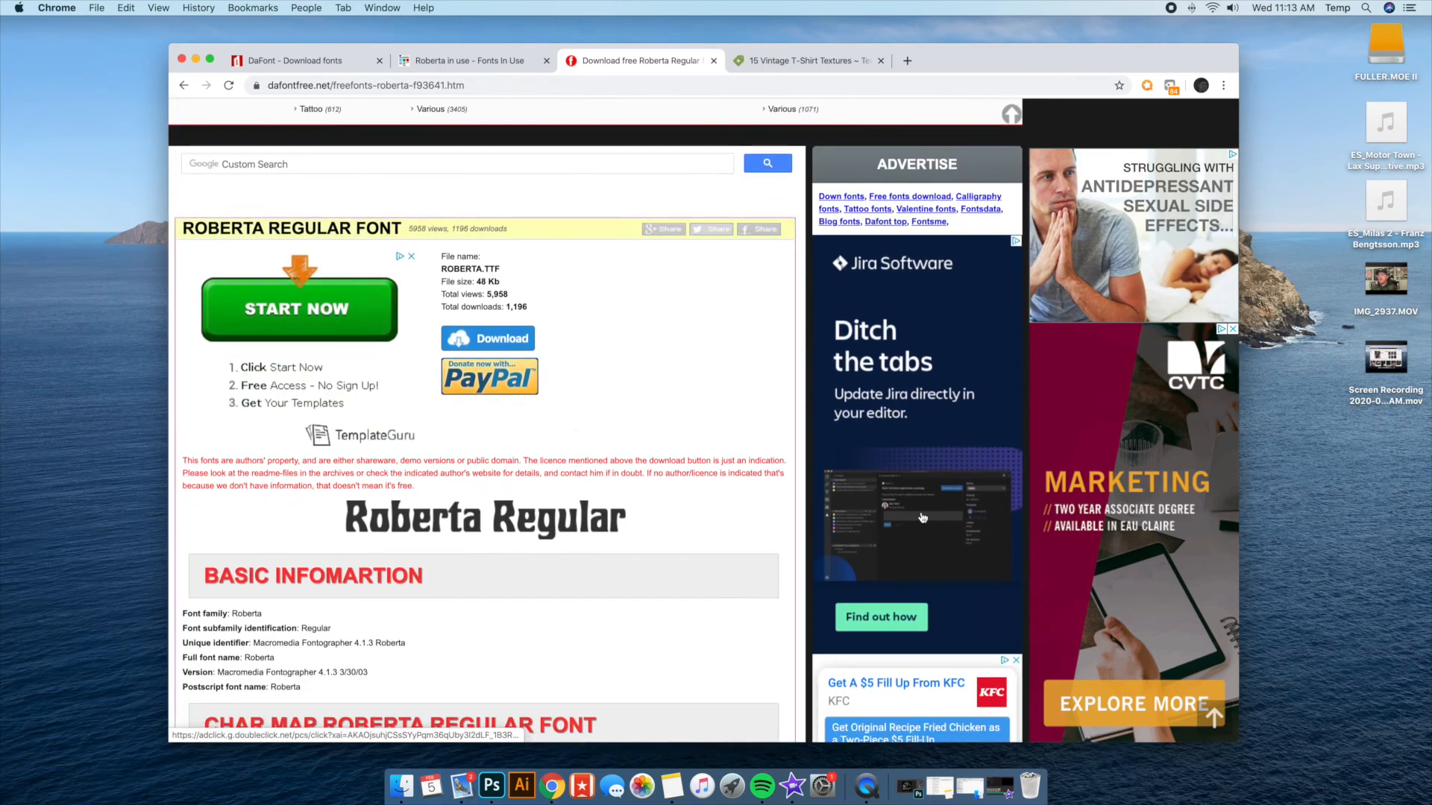
scroll(727, 395, up, 2)
scroll(723, 393, down, 2)
click(510, 316)
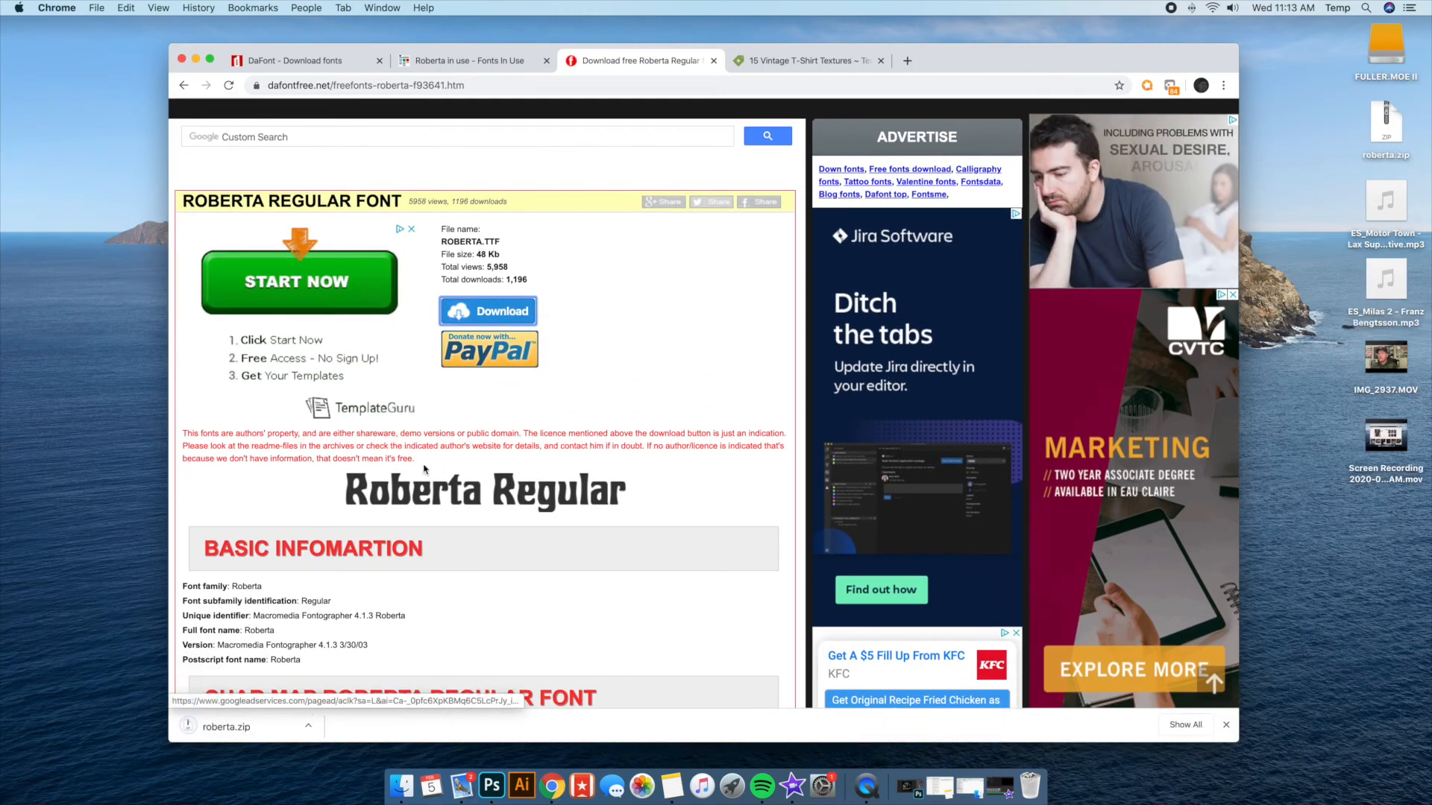
Extract roberta.zip on the desktop, preview the characters of roberta.ttf from the extracted folder, and close the preview and folder
double_click(1378, 153)
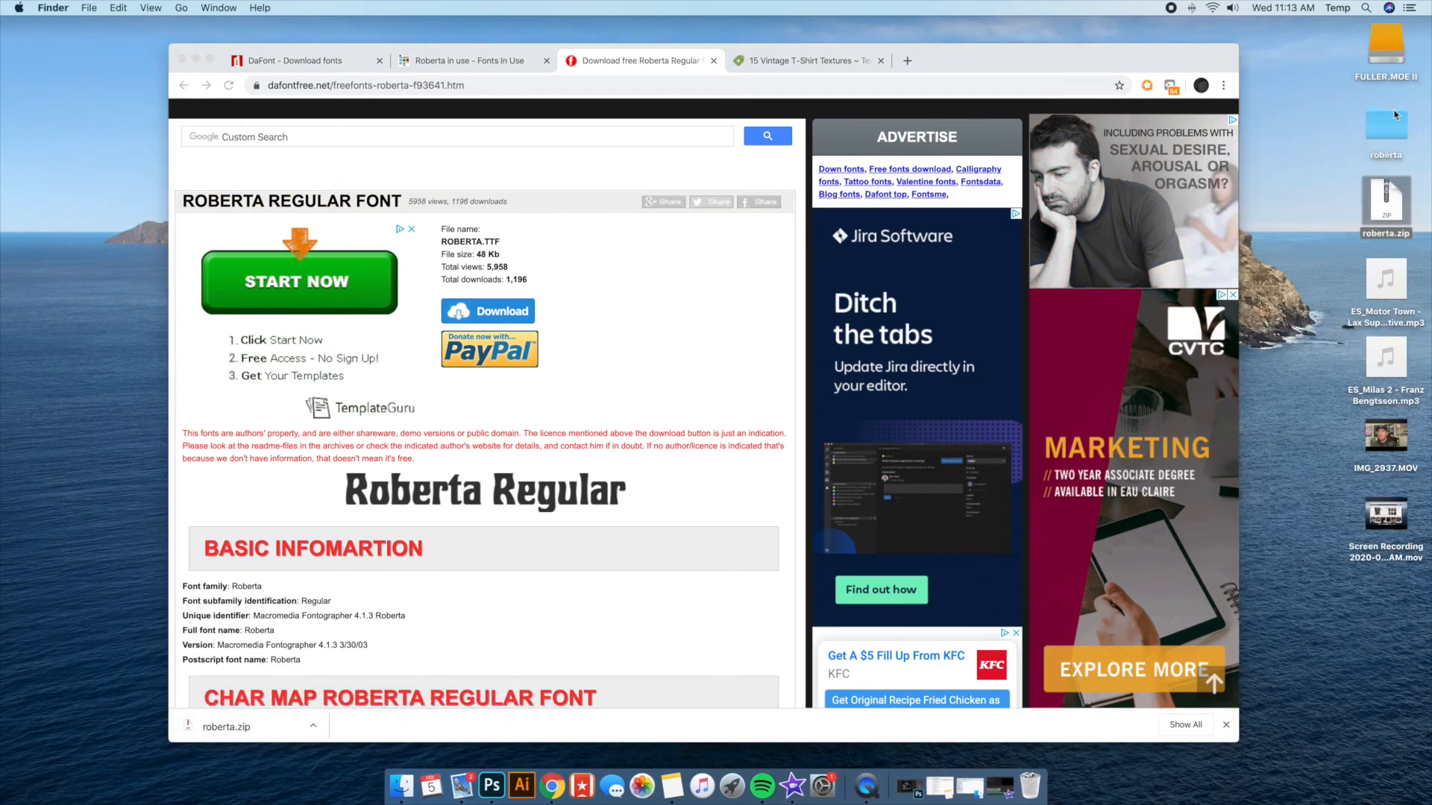
double_click(1387, 123)
click(1035, 498)
key(space)
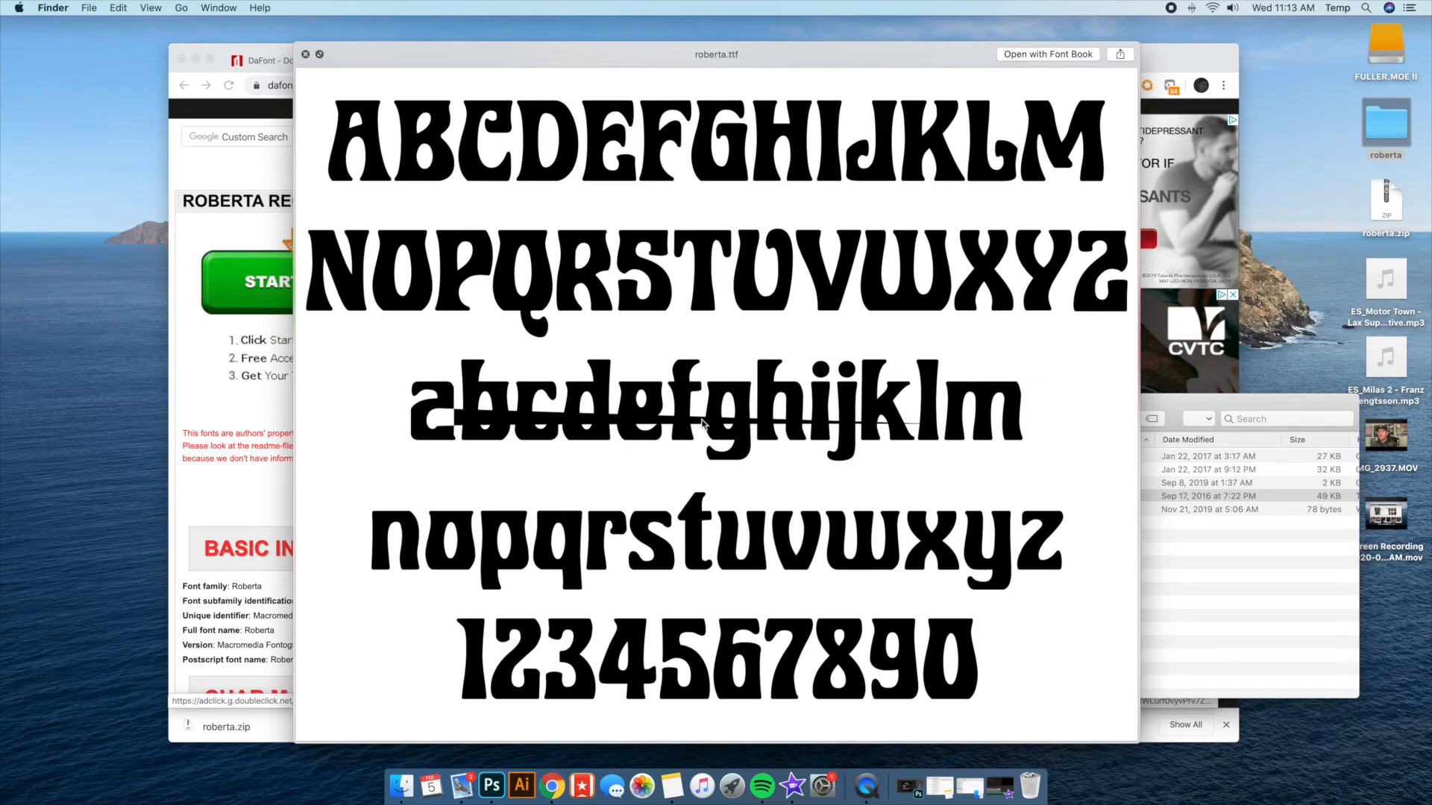
key(space)
click(949, 116)
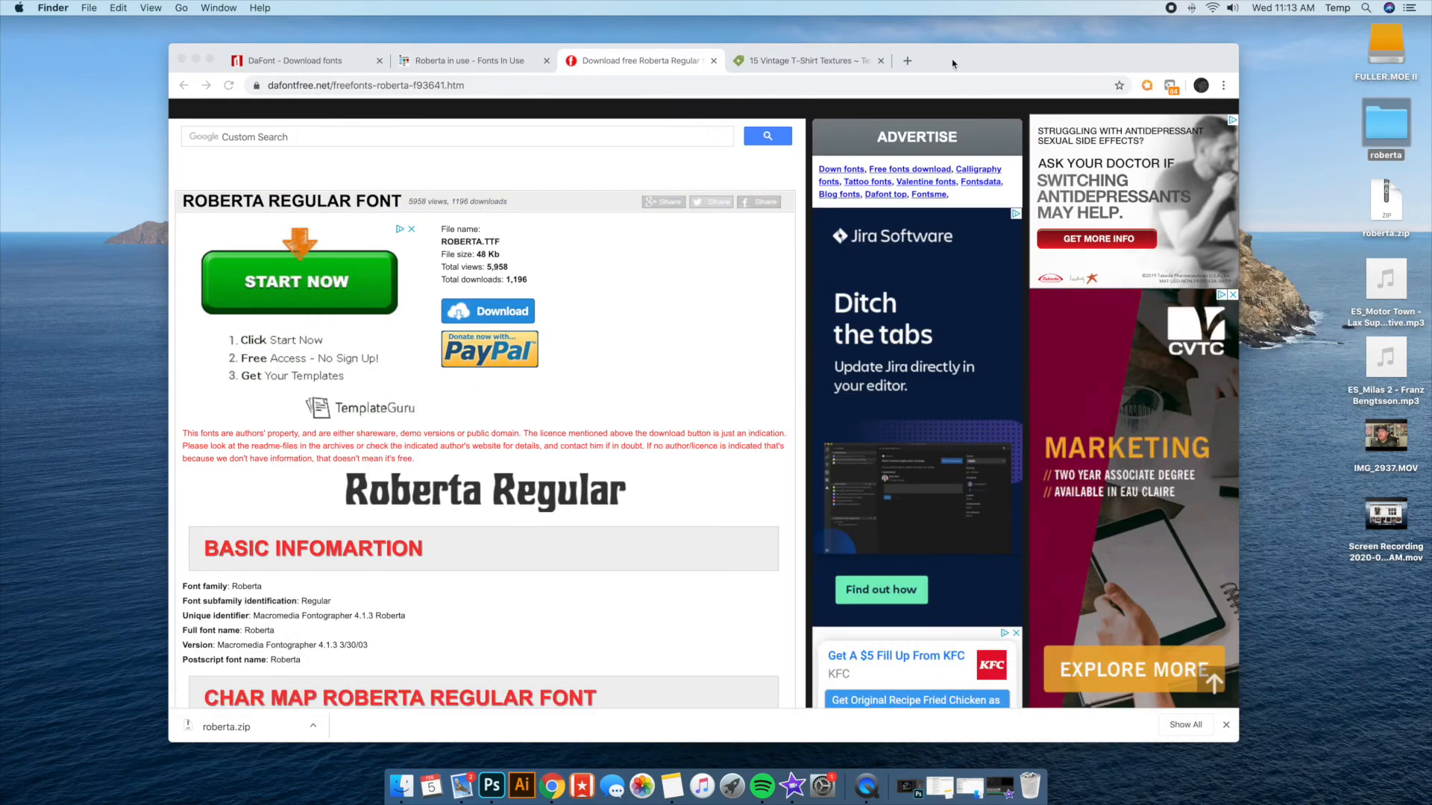
Return to the Roberta page on Fonts In Use and go to the site's home page to view the main collection
drag(952, 64, 966, 59)
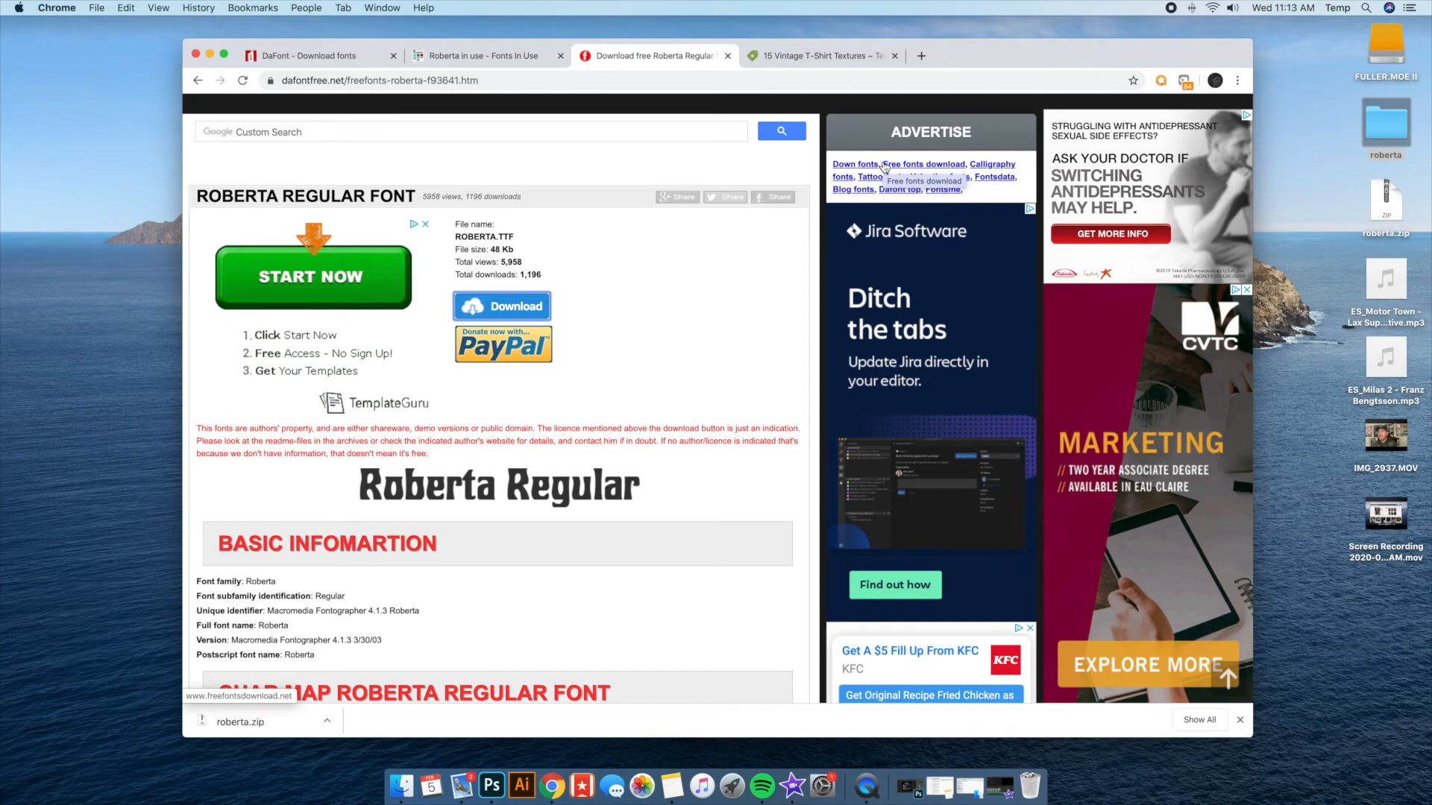
click(471, 55)
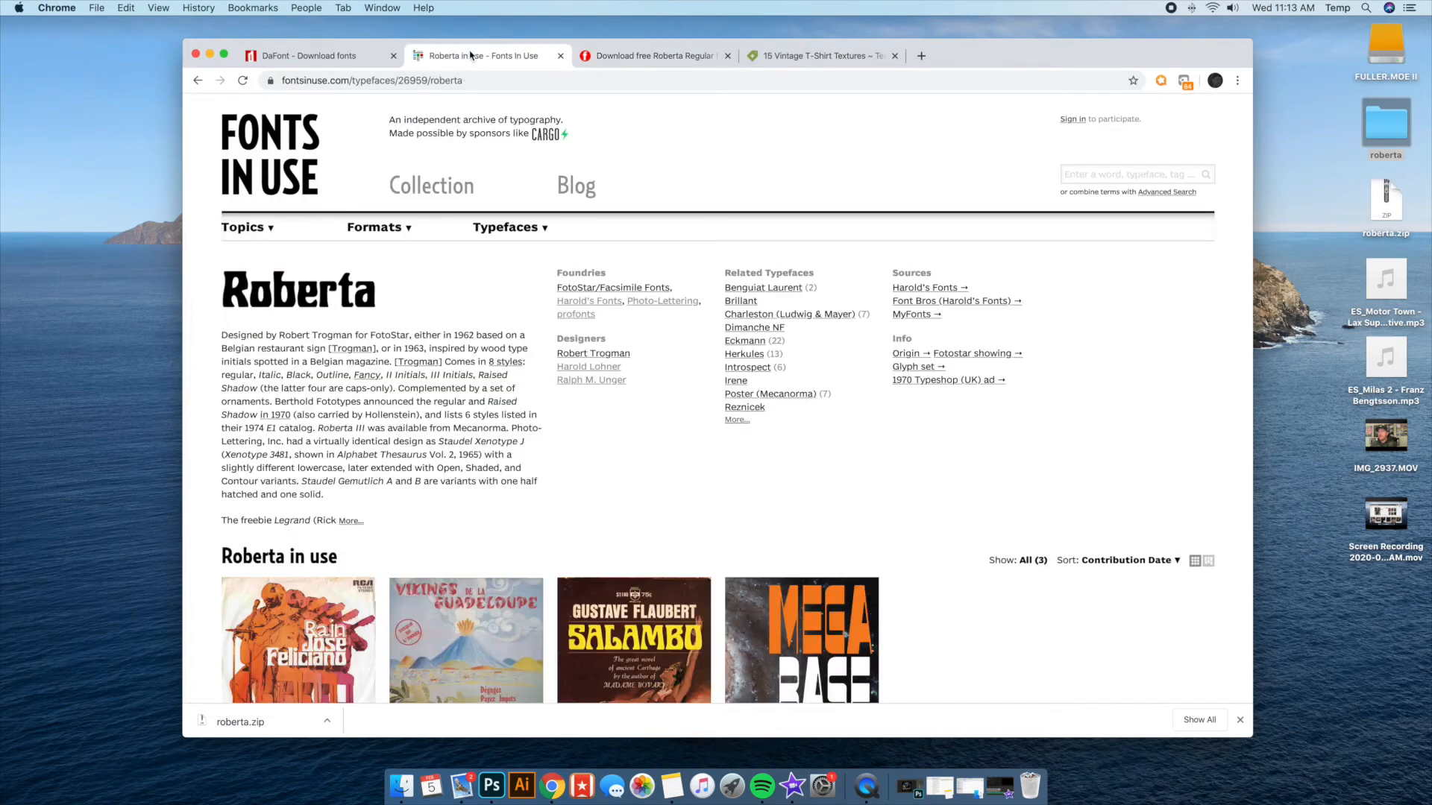
scroll(700, 291, up, 1)
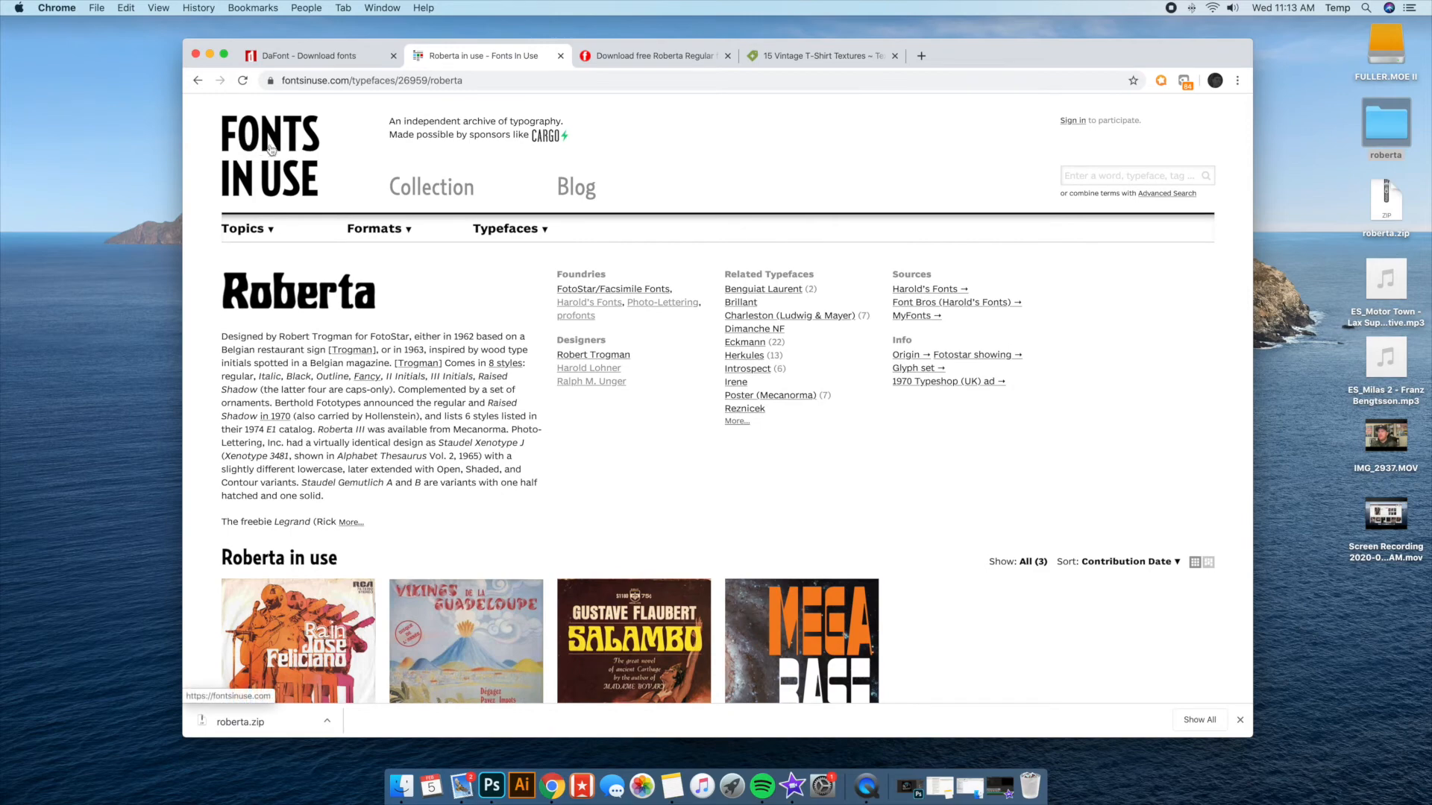
click(277, 150)
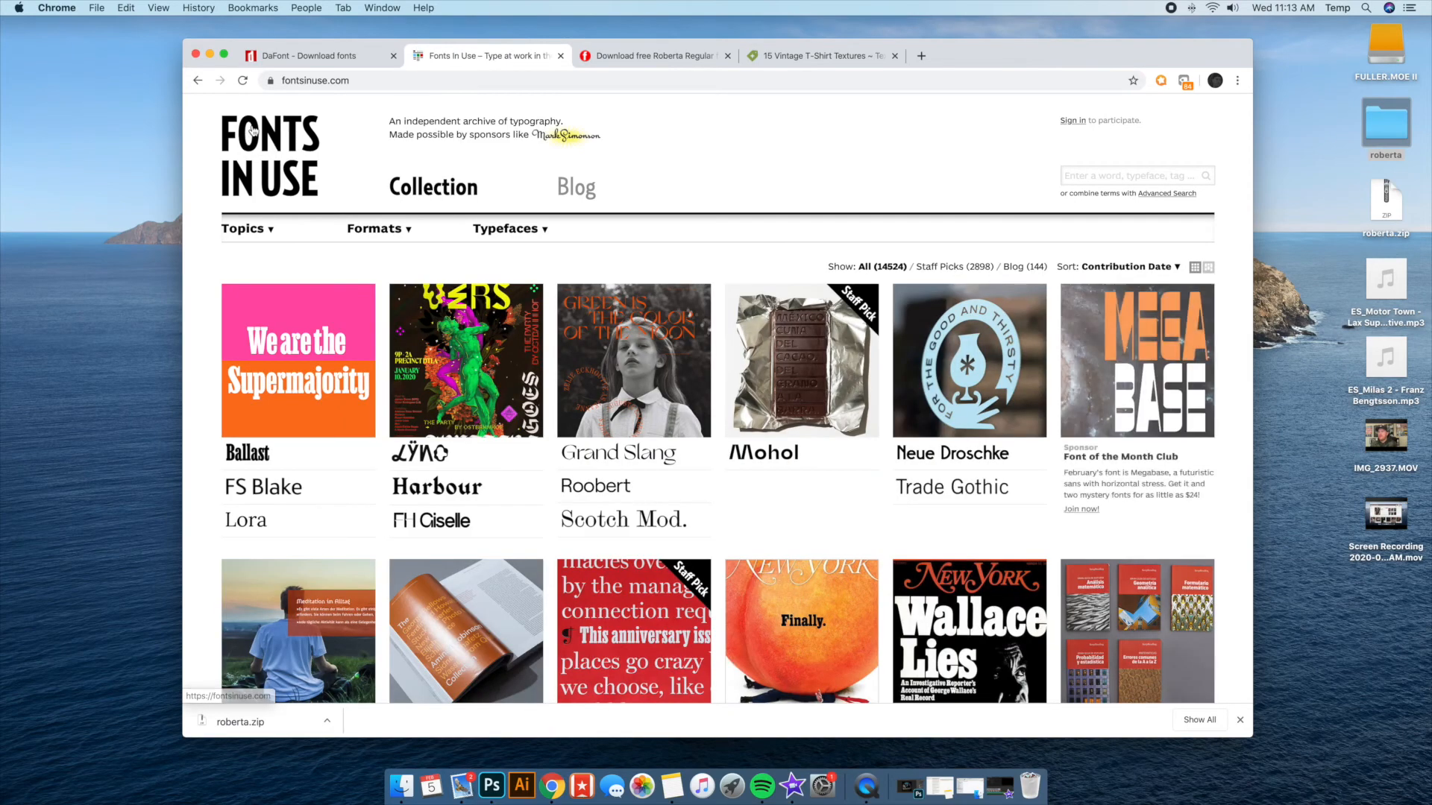
scroll(757, 358, down, 2)
scroll(757, 358, up, 2)
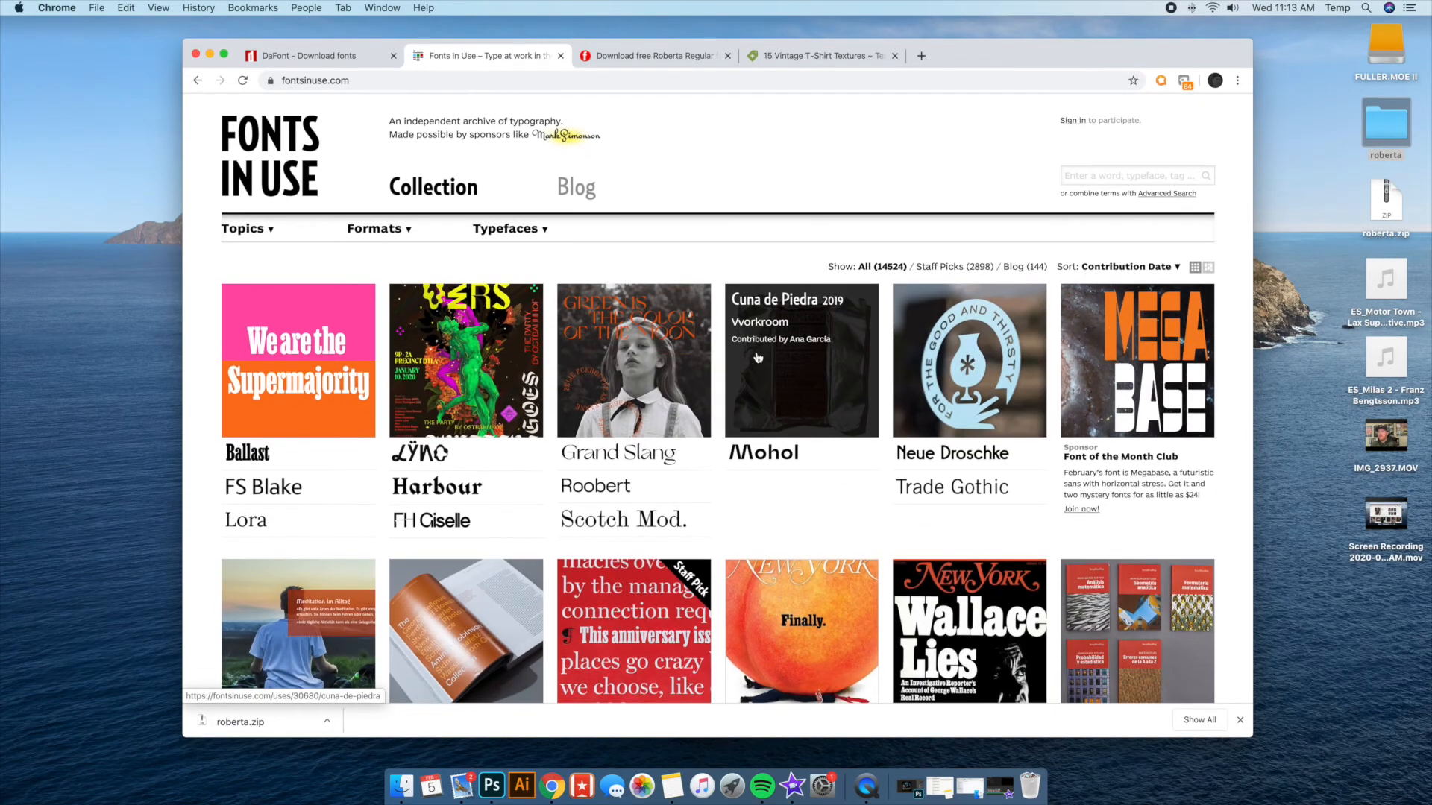